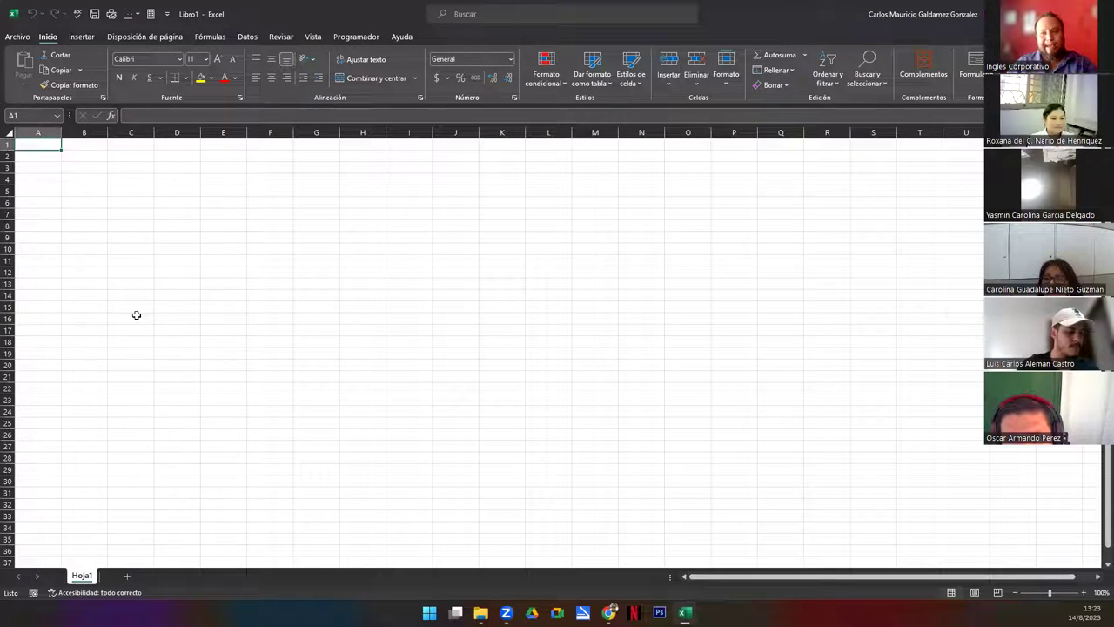
Rename the Hoja1 sheet to 'Ejercicio 11'
left_click(111, 305)
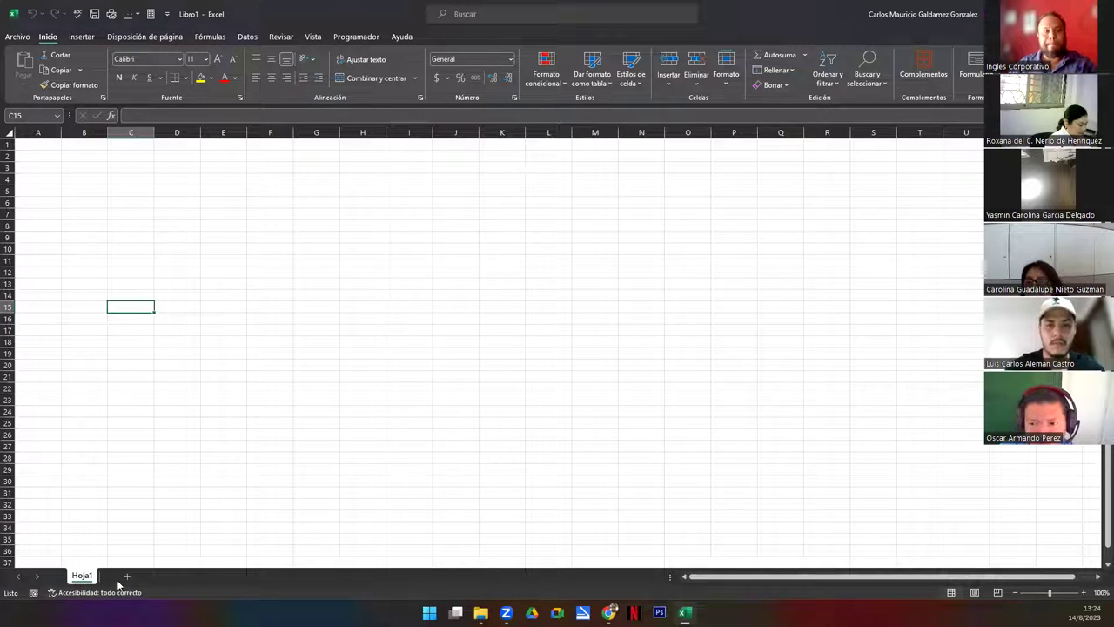
double_click(83, 577)
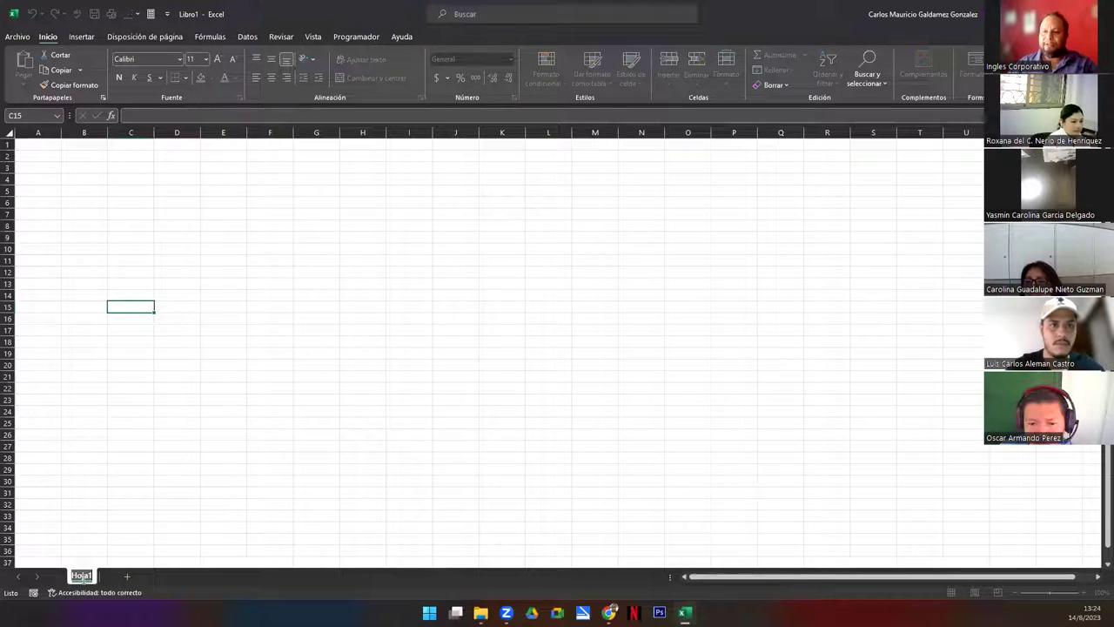
type("Ejercicio")
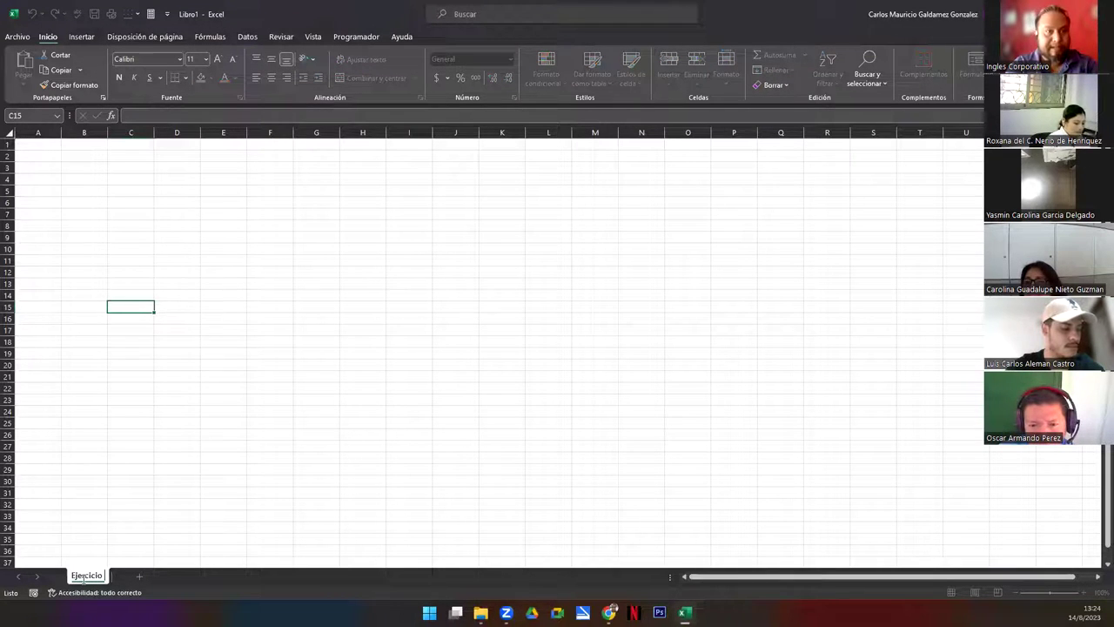
type(" 1")
key("Return")
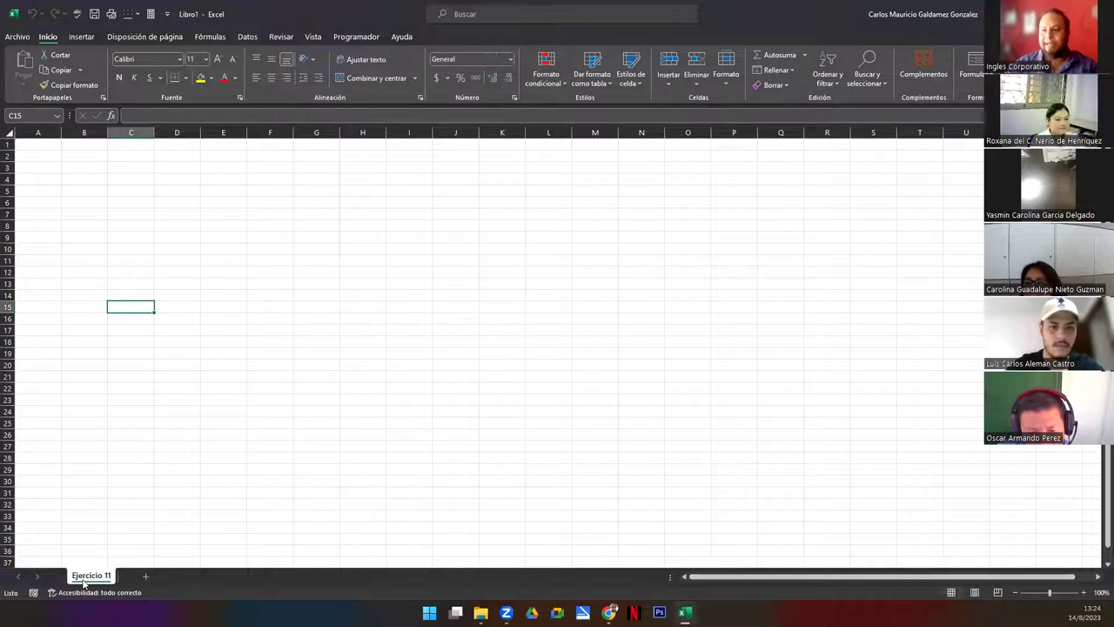
Add a new sheet and name it 'BD'
left_click(146, 577)
double_click(146, 576)
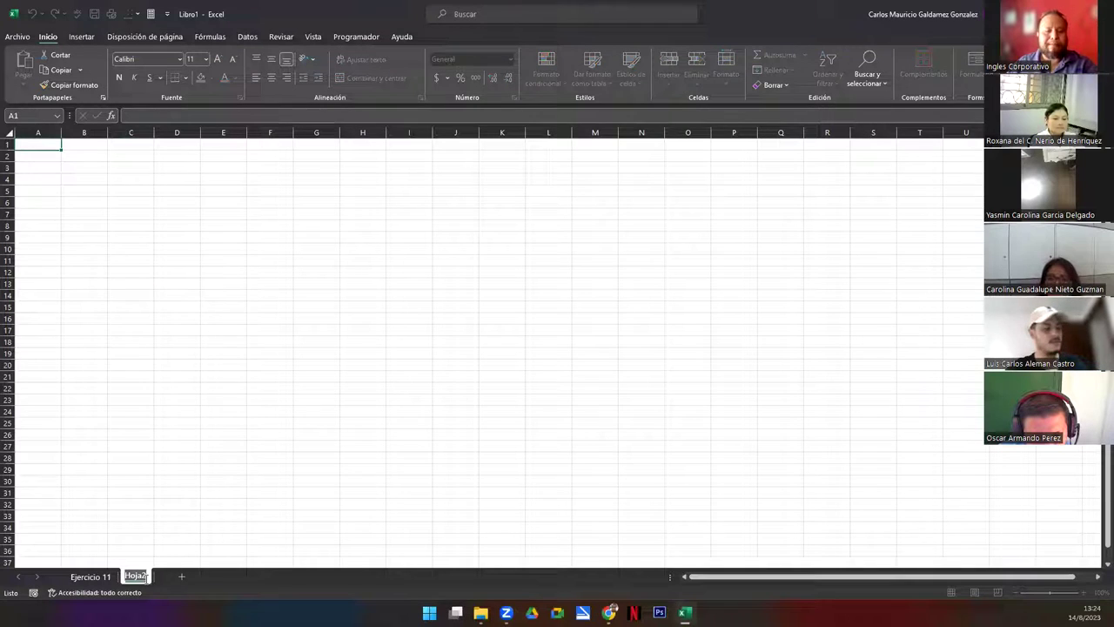
type("BD")
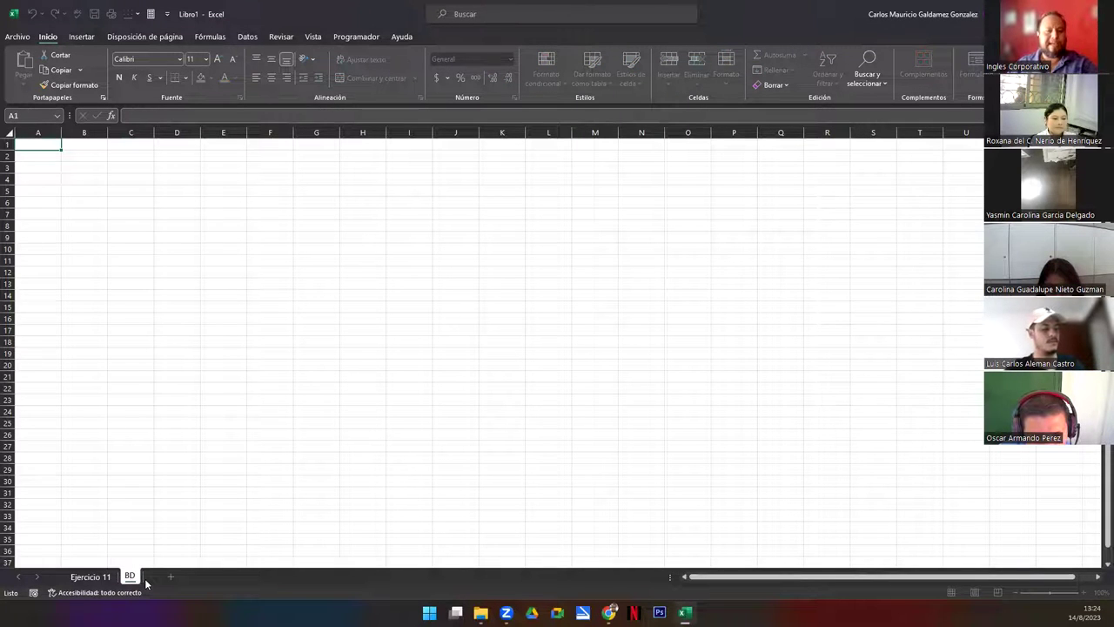
key("Return")
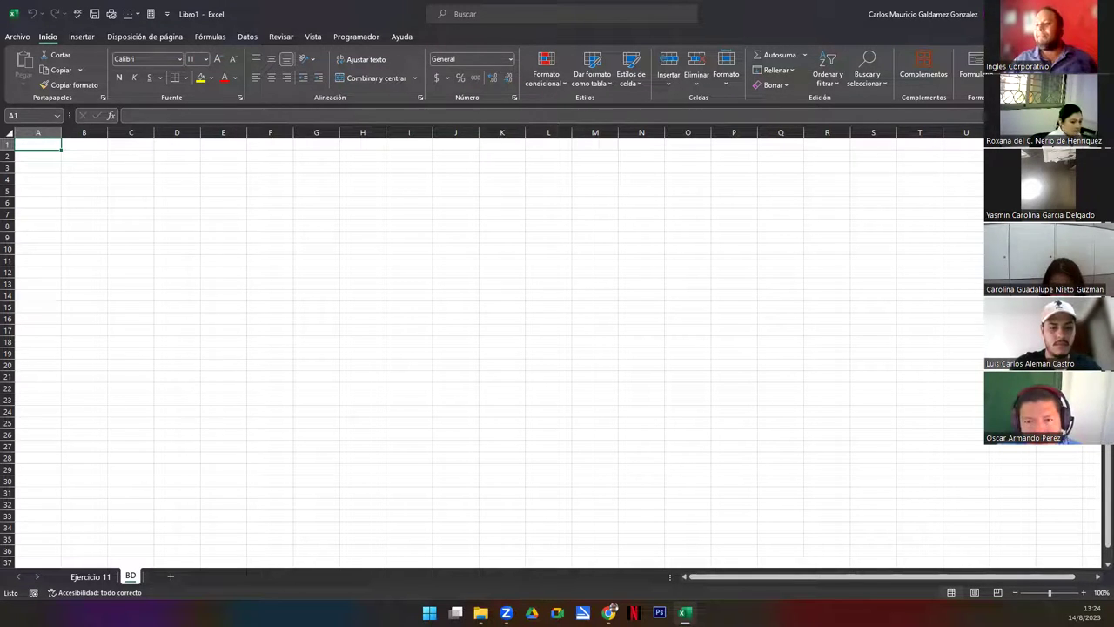
left_click(90, 576)
left_click(132, 577)
left_click(108, 577)
left_click(128, 577)
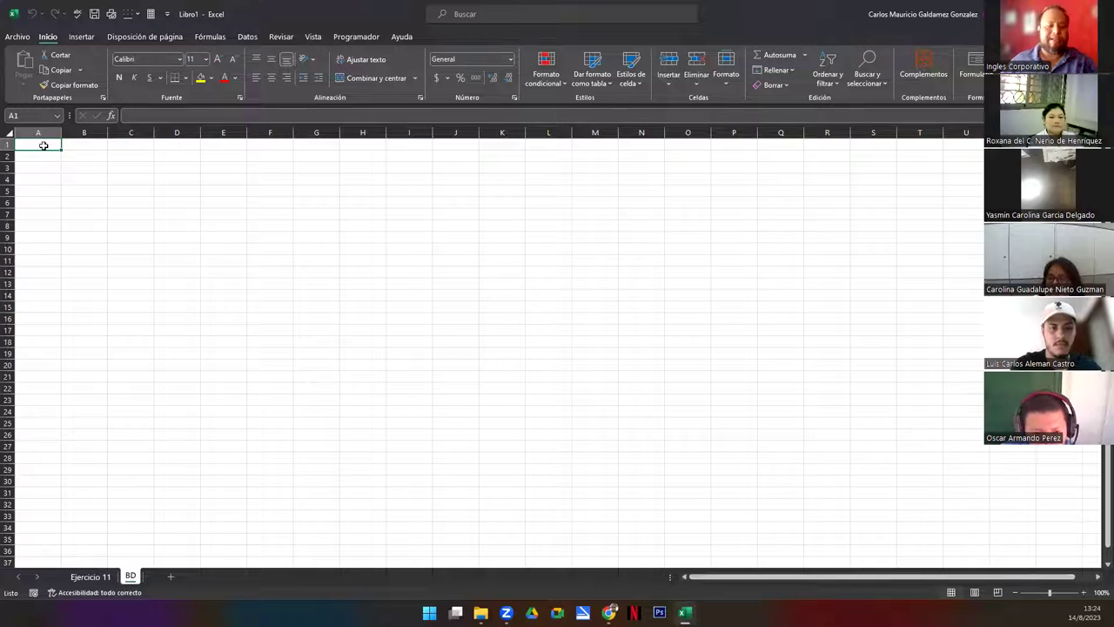
Enter the headers Meses, Dias and Años in A1:C1
type("Mes")
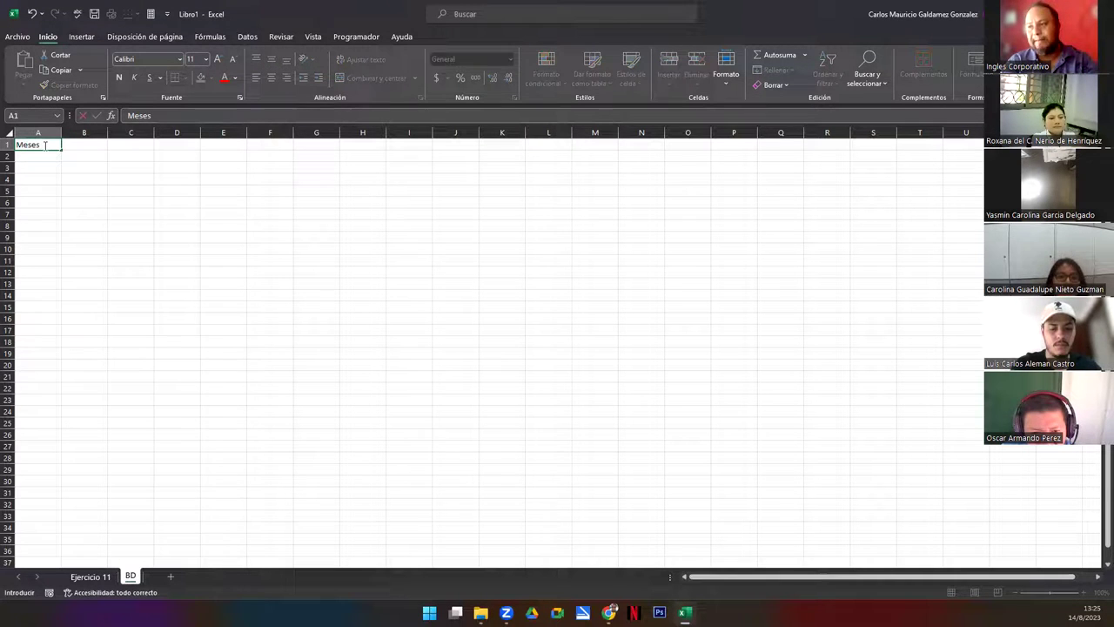
type("es")
key("Tab")
type("Dias")
key("Tab")
type("Años")
key("Return")
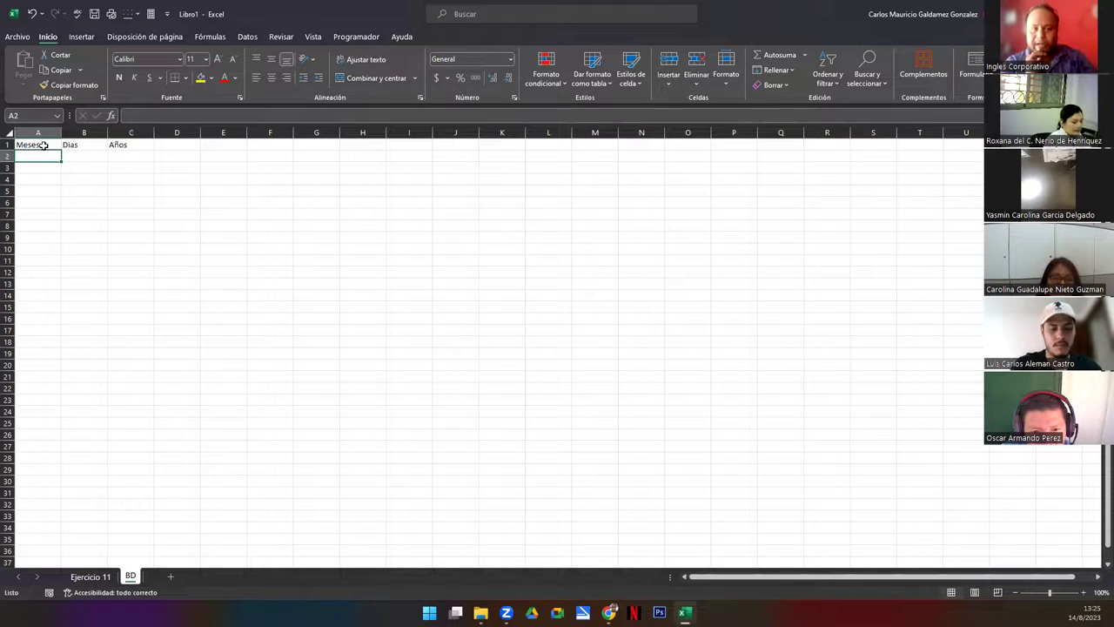
key("Up")
key("Right")
key("Right")
key("Right")
key("Right")
key("Right")
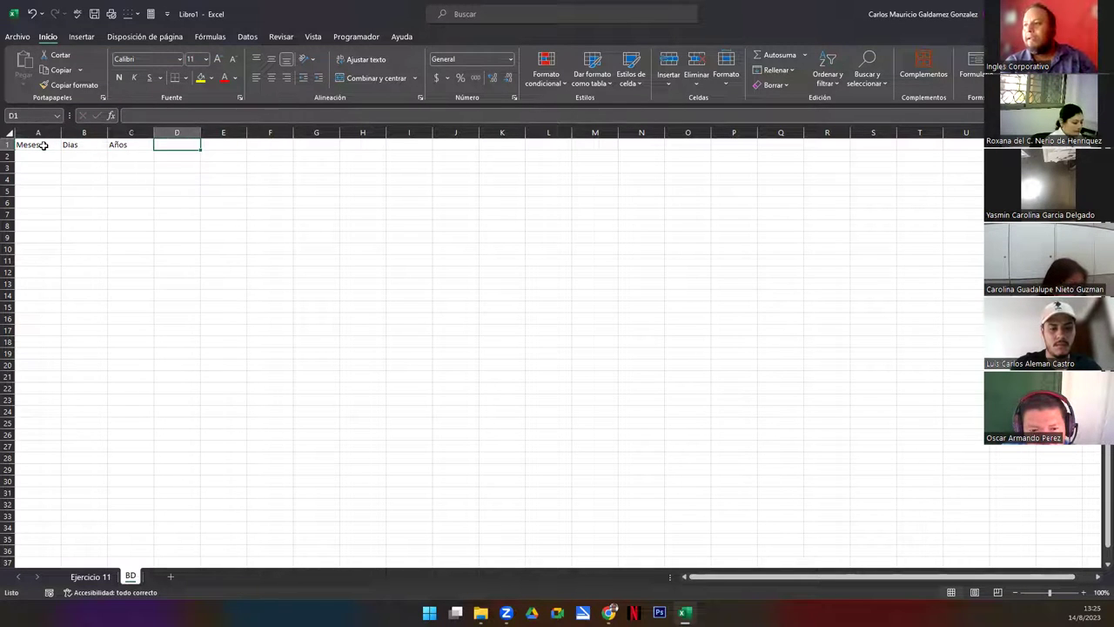
key("Left")
key("Left")
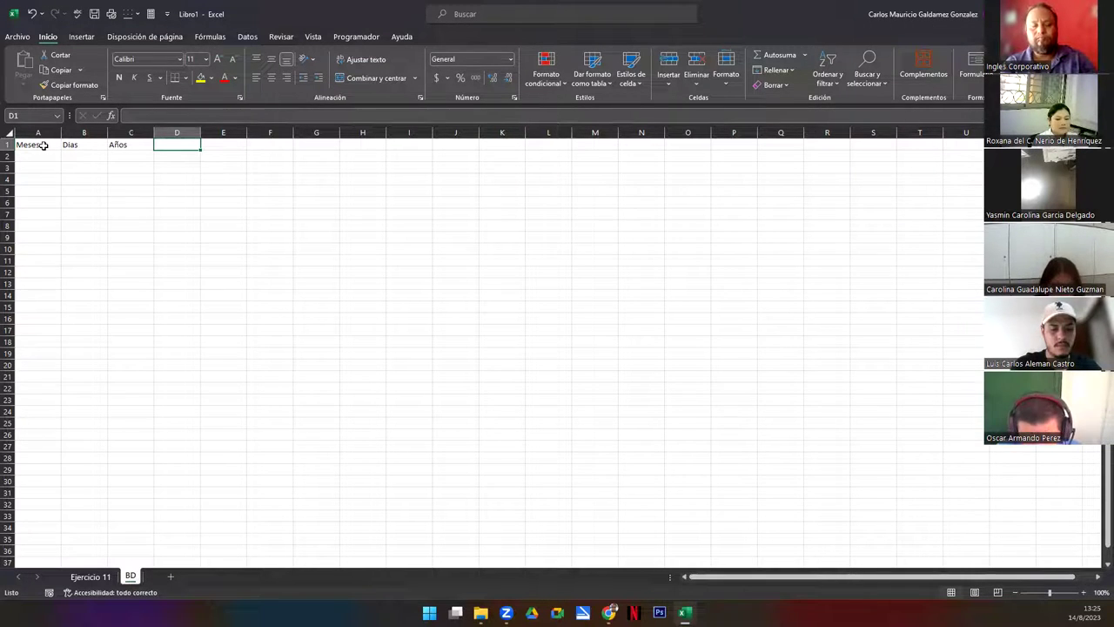
Add the headers Clientes, Telefonos and Email in D1:F1
type("Clientes")
key("Tab")
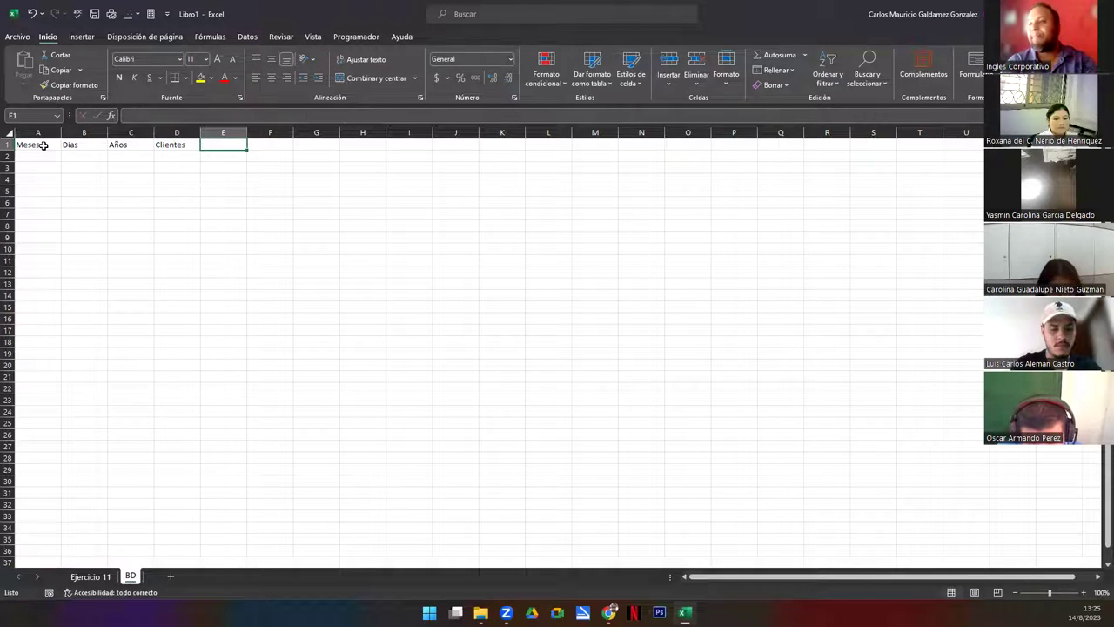
type("Telefonos")
key("Tab")
type("Email")
key("Tab")
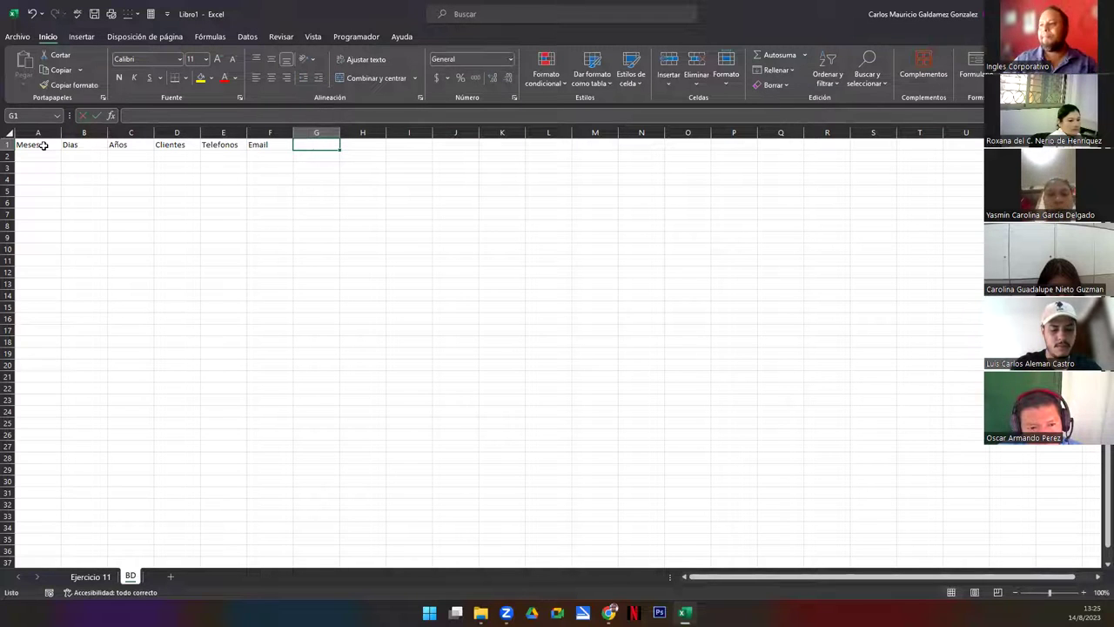
Add the Productos header in G1
left_click(220, 144)
left_click(273, 145)
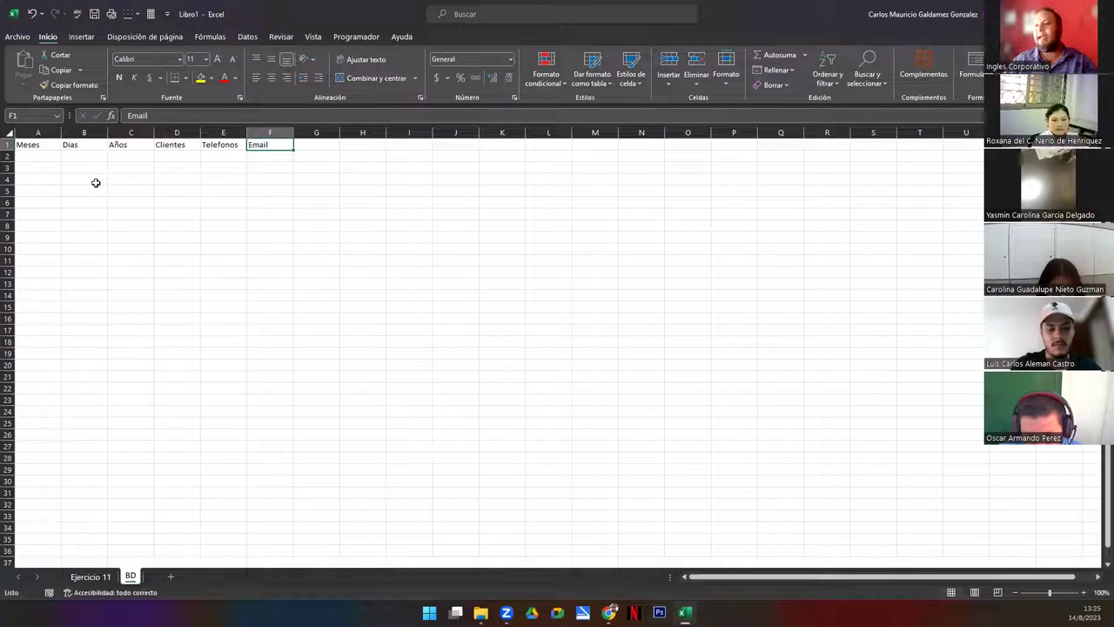
left_click(22, 145)
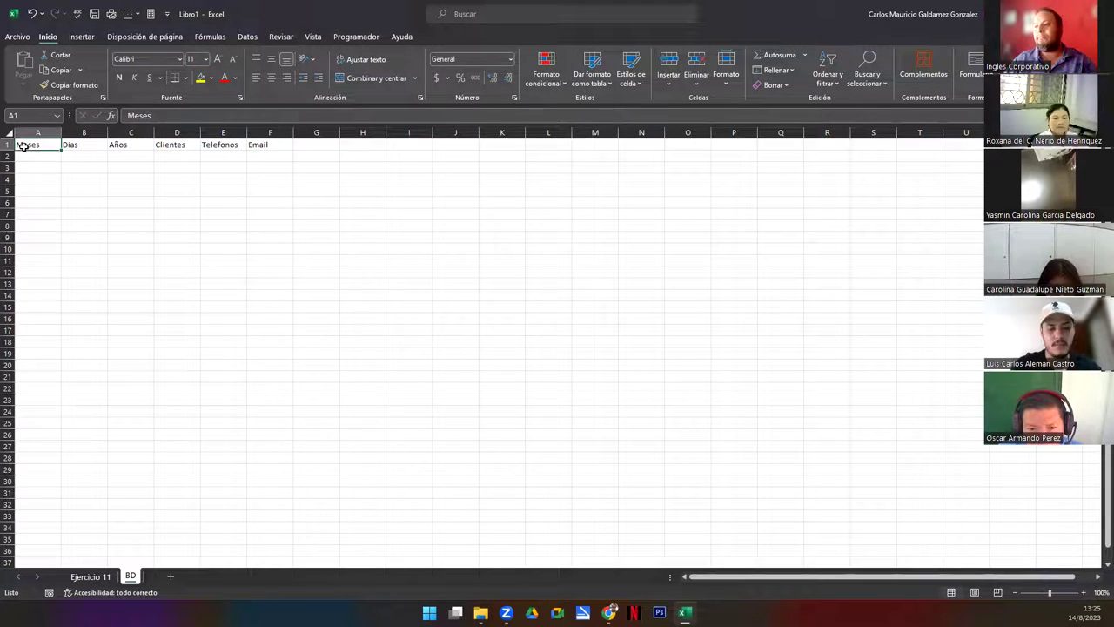
left_click(309, 144)
type("Productos")
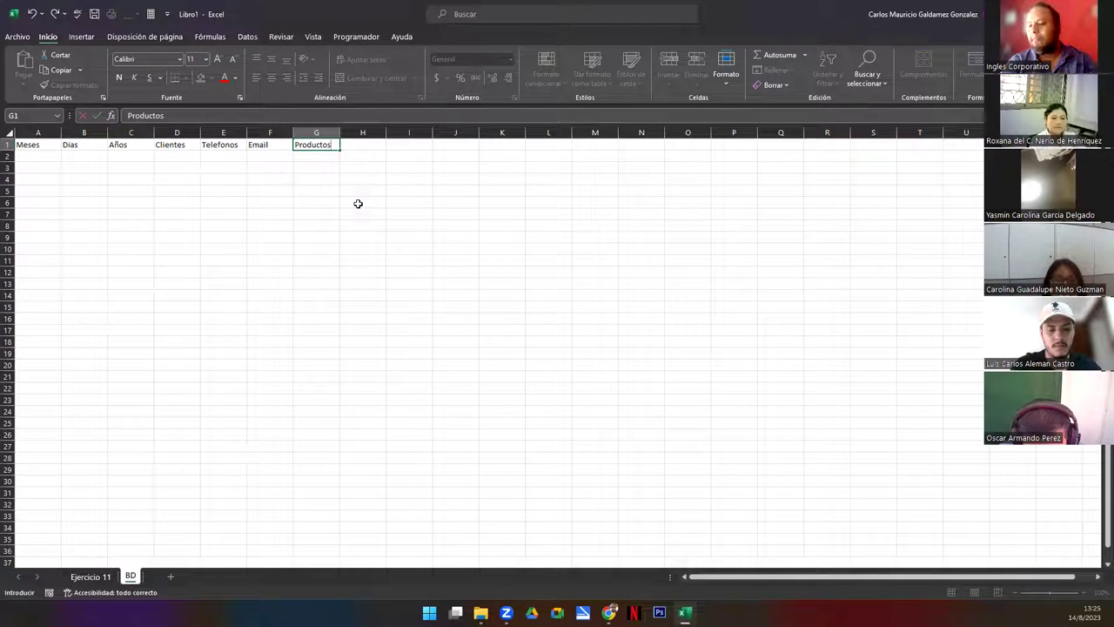
key("Return")
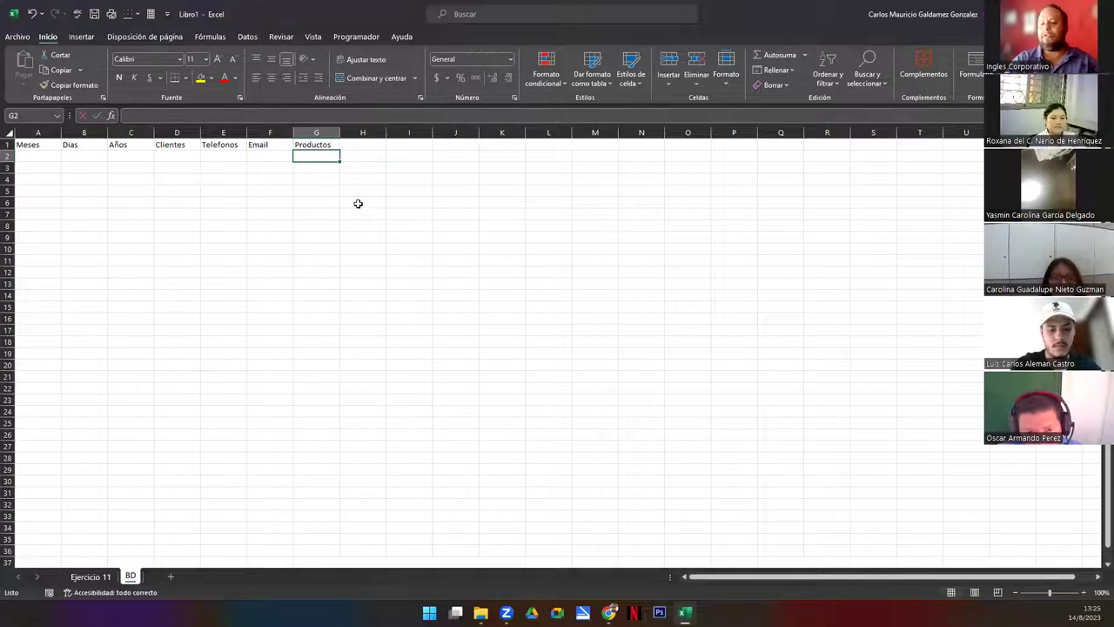
key("Up")
key("Right")
key("Left")
key("Left")
key("Left")
key("Left")
key("Left")
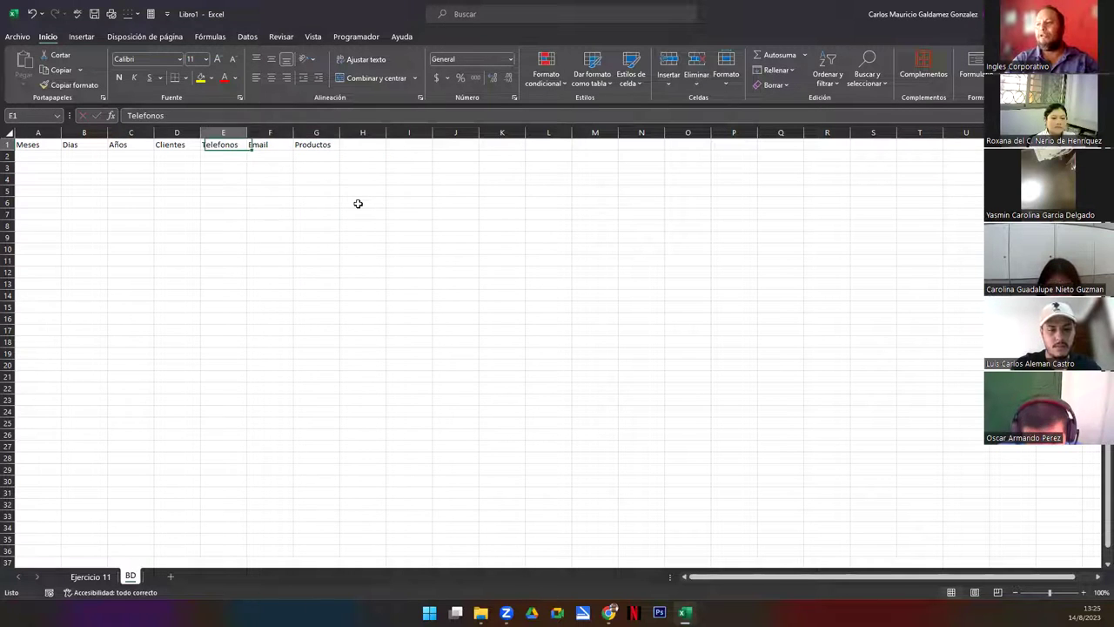
key("Left")
key("Left")
key("Down")
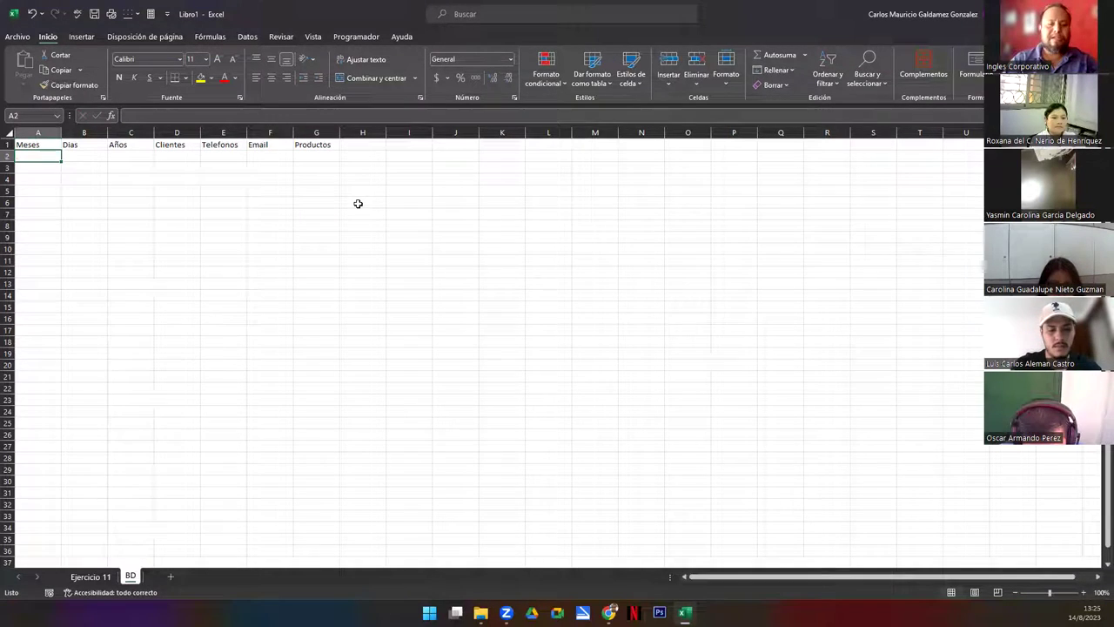
Enter the starting values Enero, Febrero, days 1 and 2, and year 2023
type("Enero")
key("Return")
type("Febrero")
key("Tab")
key("Up")
type("1")
key("Return")
type("2")
key("Return")
key("Up")
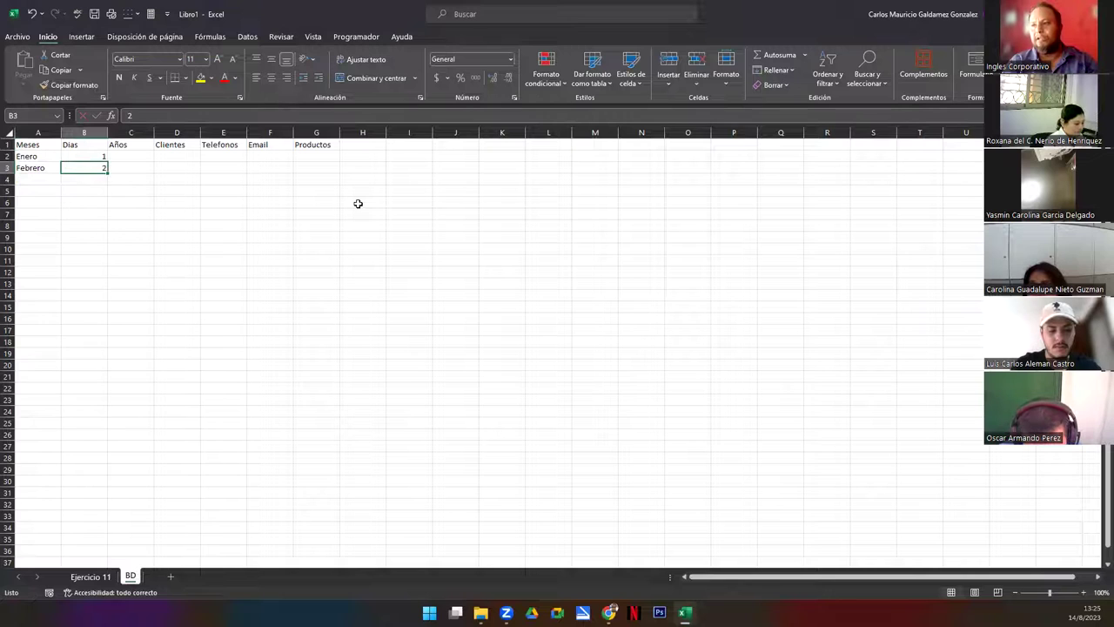
key("Right")
key("Up")
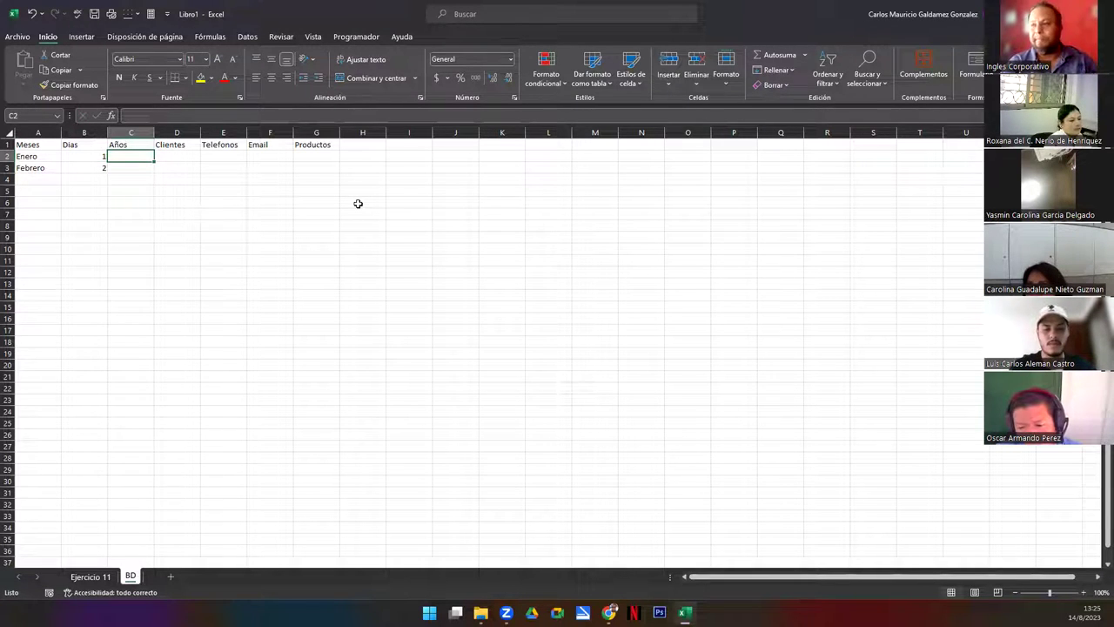
type("2023")
key("Return")
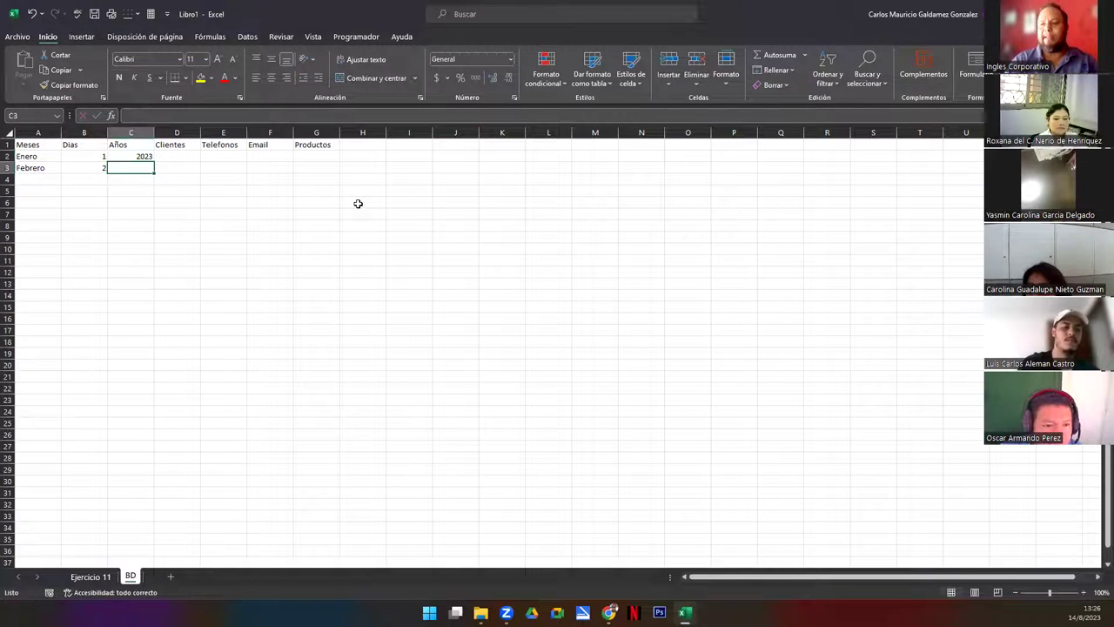
Fill the months down to Diciembre and the days down to 31
left_click_drag(26, 155, 105, 293)
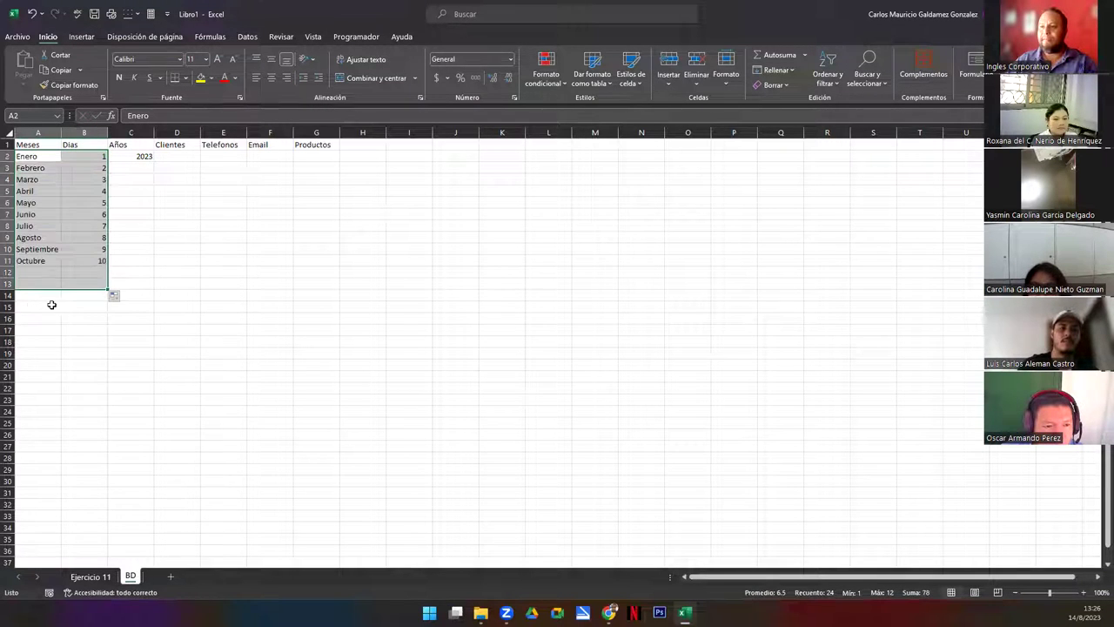
left_click(91, 284)
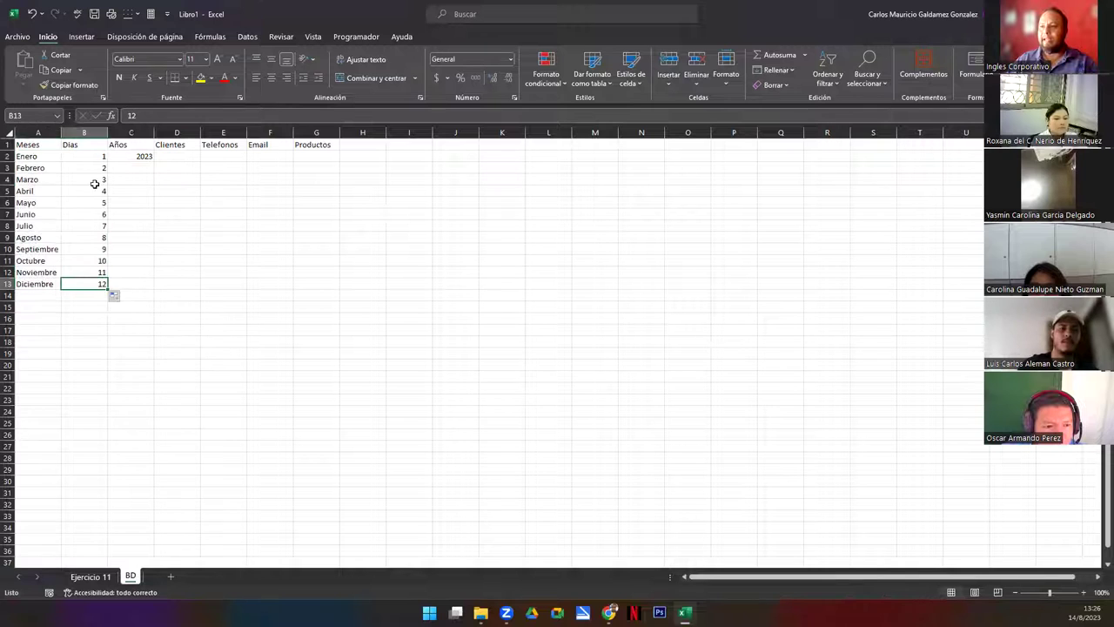
left_click_drag(90, 274, 85, 506)
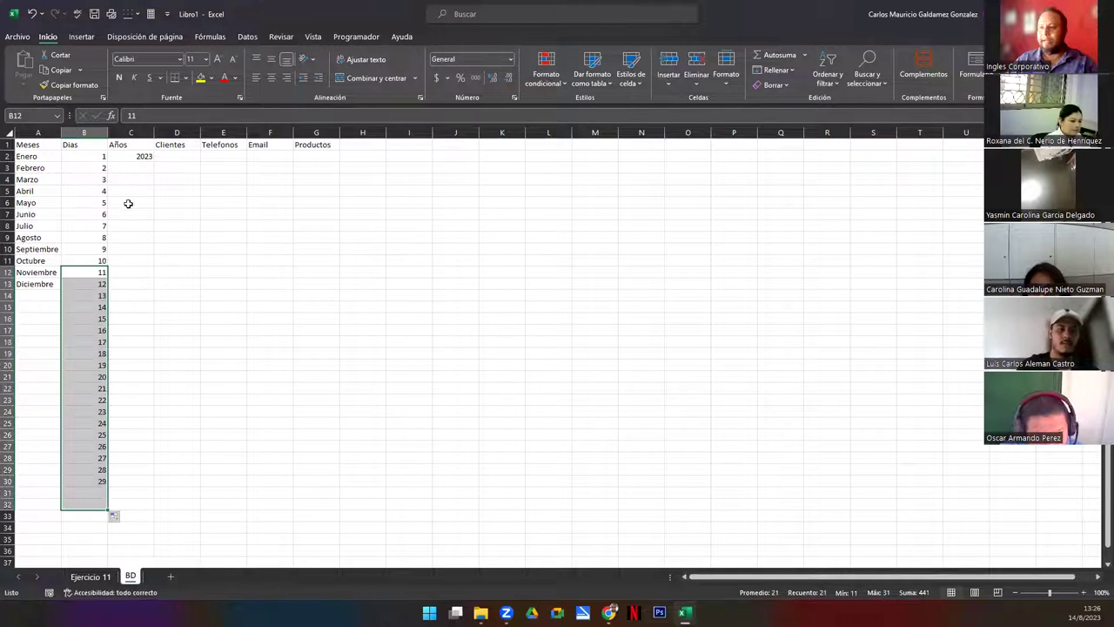
Fill the years 2023–2030 as a series in C2:C9
left_click(144, 158)
left_click_drag(154, 162, 157, 233)
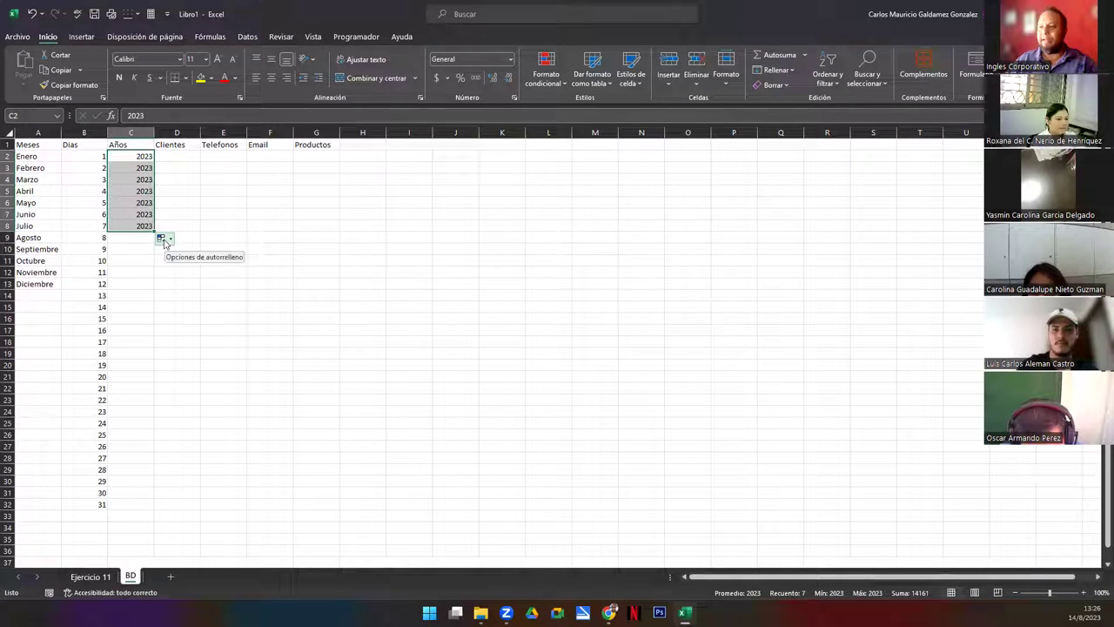
left_click(172, 240)
left_click(193, 266)
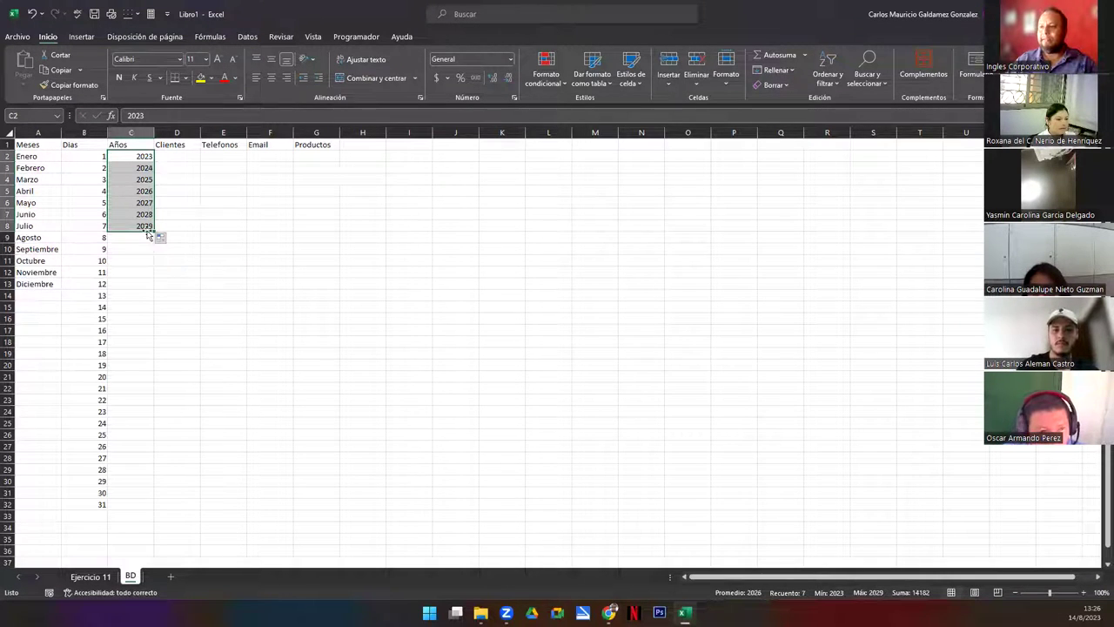
left_click_drag(154, 235, 156, 245)
Widen column D to fit the client names
left_click(179, 158)
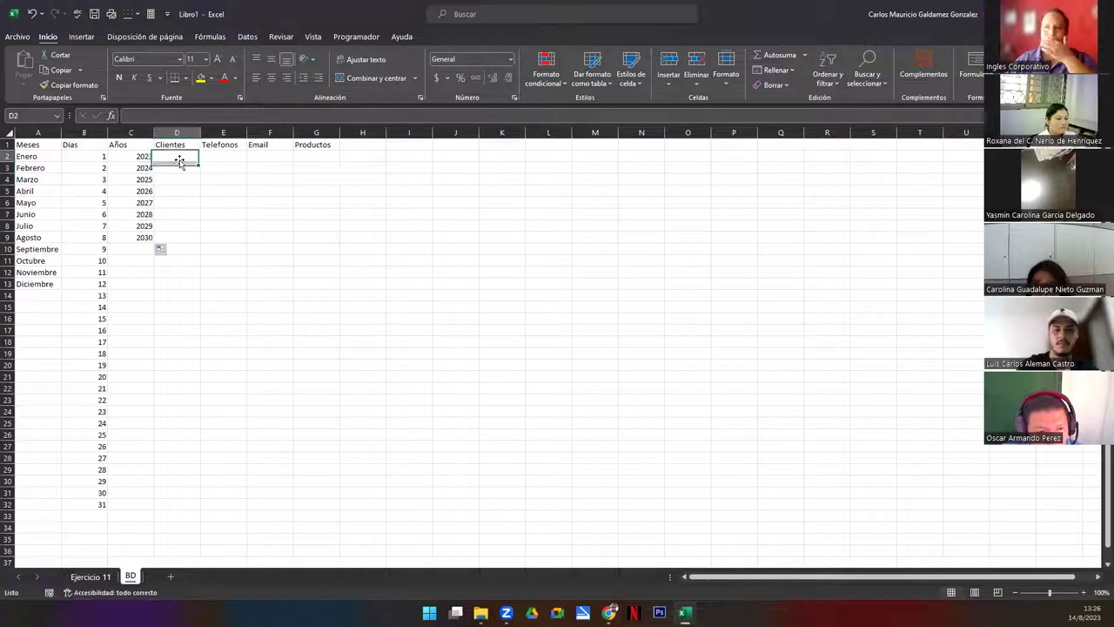
double_click(200, 133)
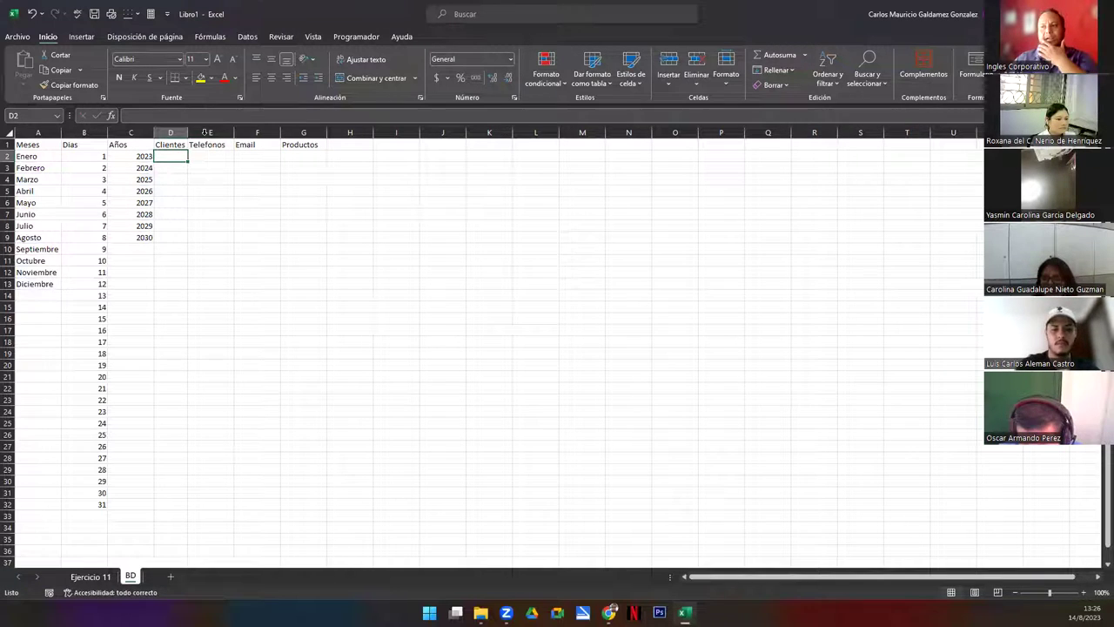
left_click_drag(187, 133, 259, 146)
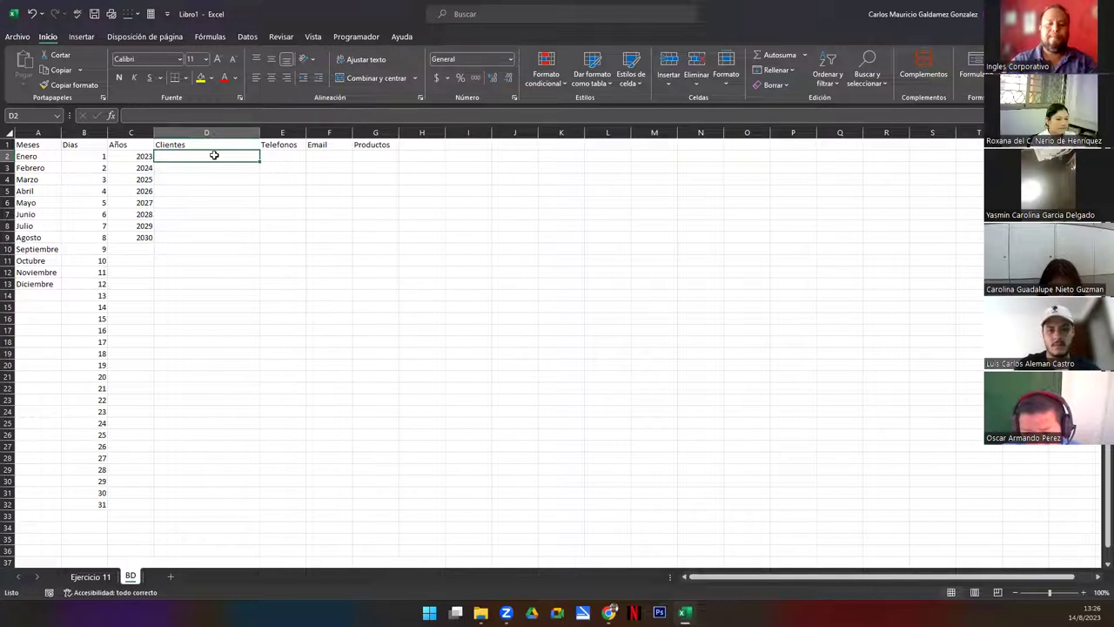
Enter five client names in D2:D6 and widen the Telefonos and Email columns
type("Juan Perez")
key("Return")
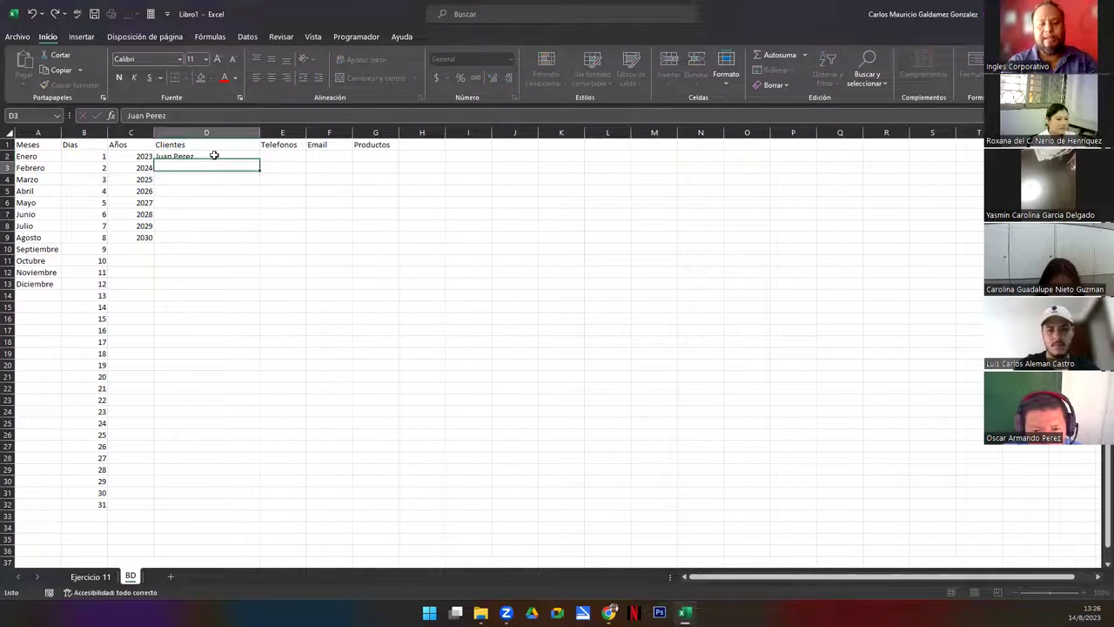
key("Return")
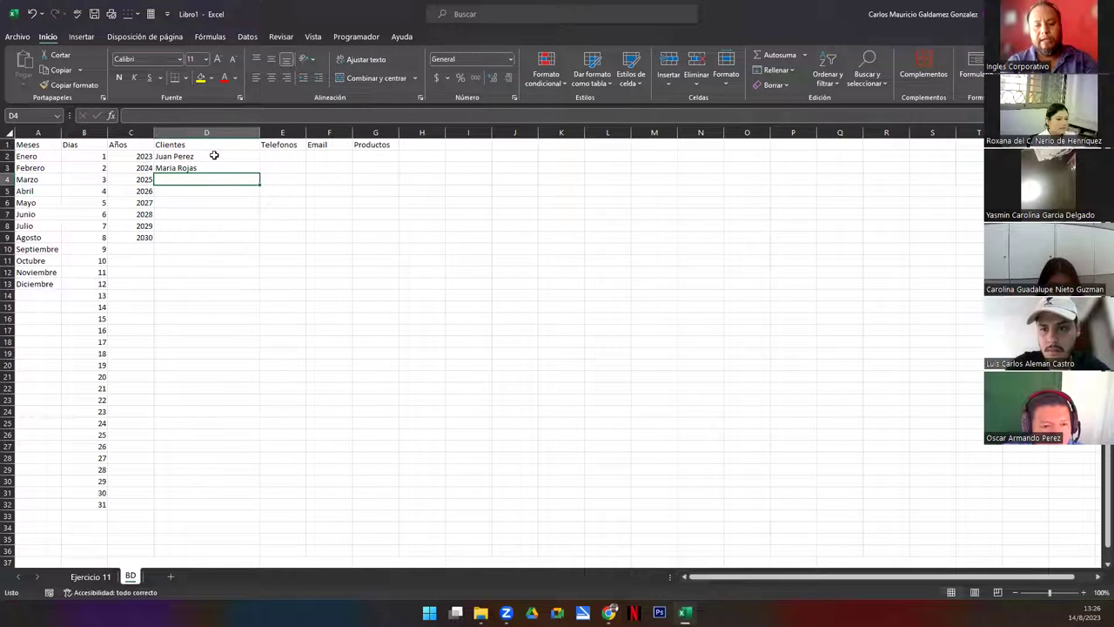
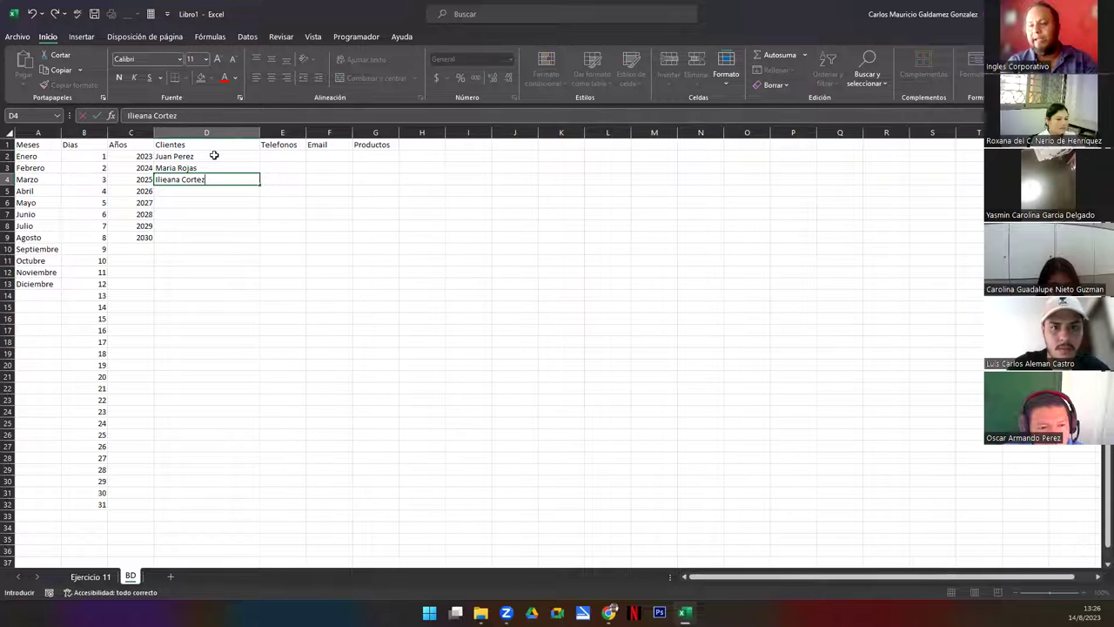
key("Return")
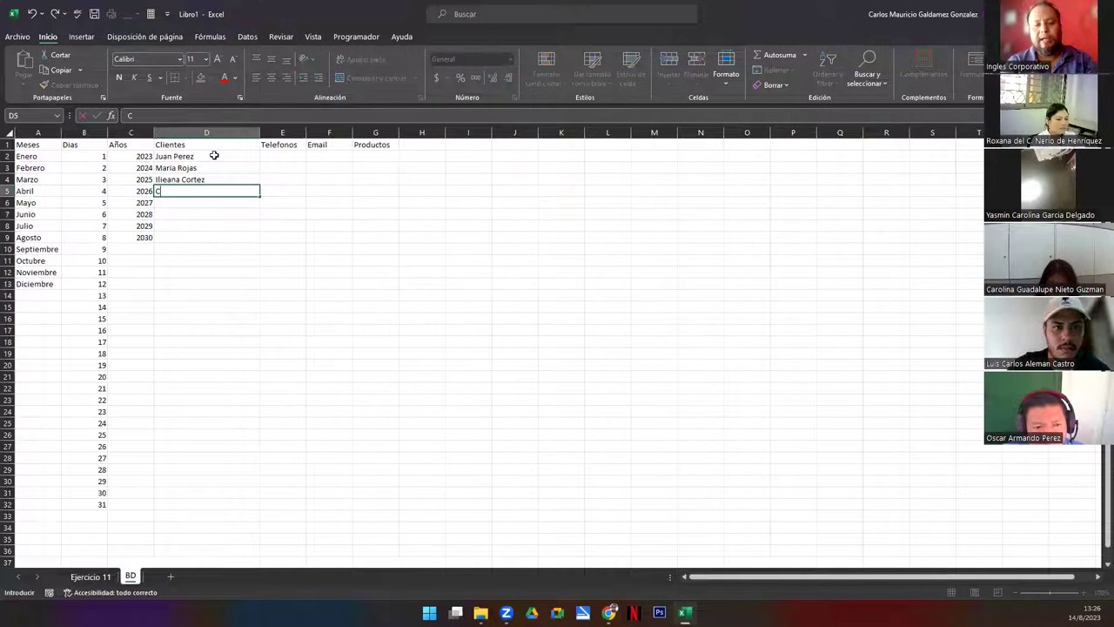
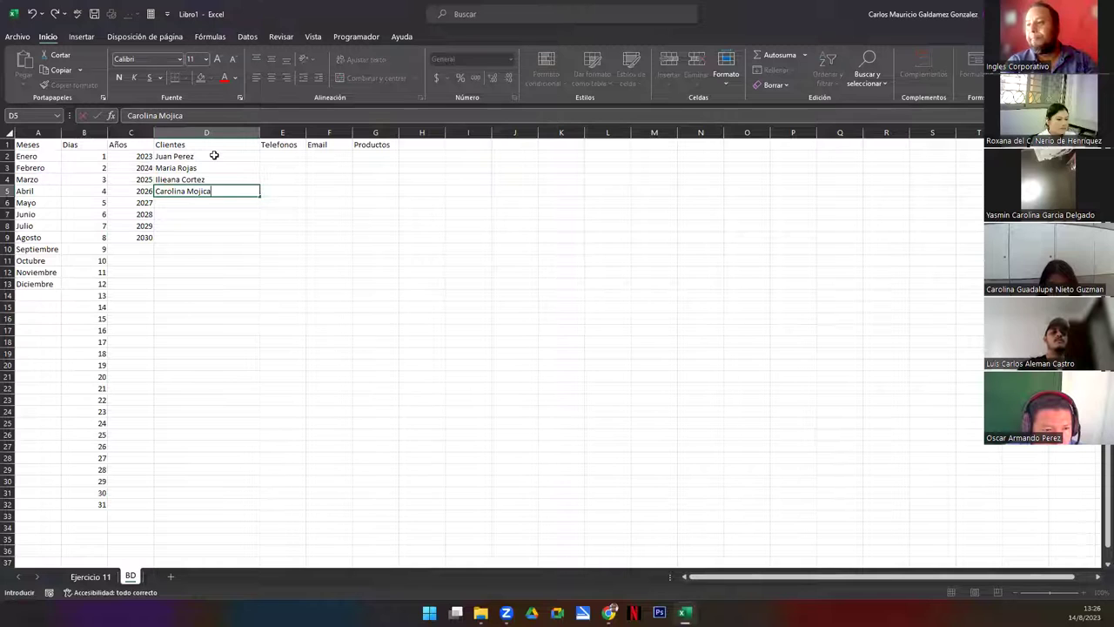
key("Return")
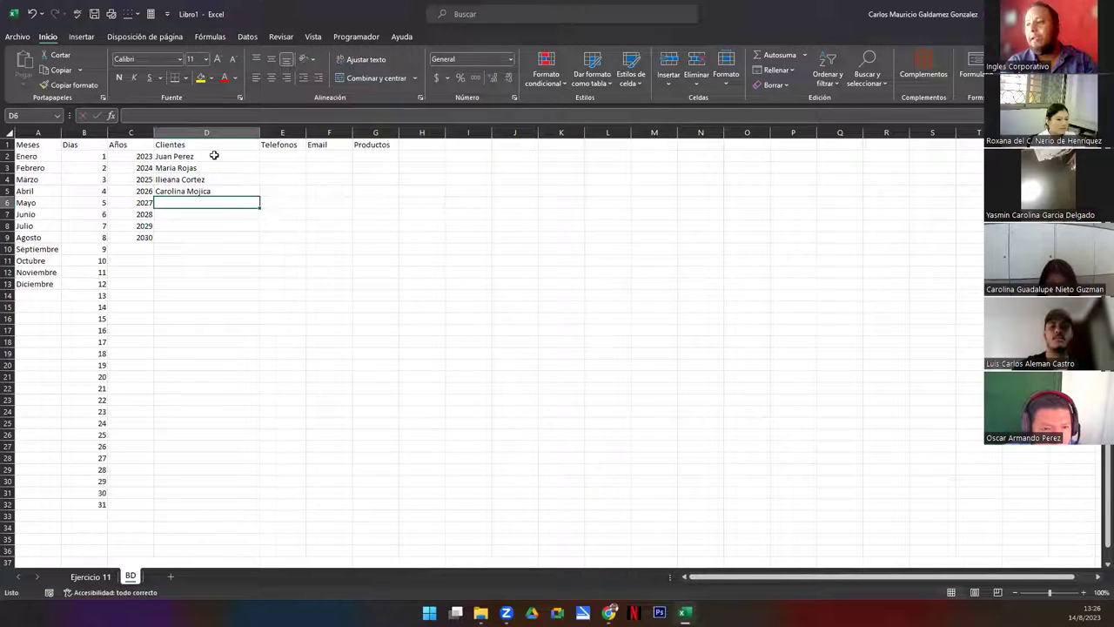
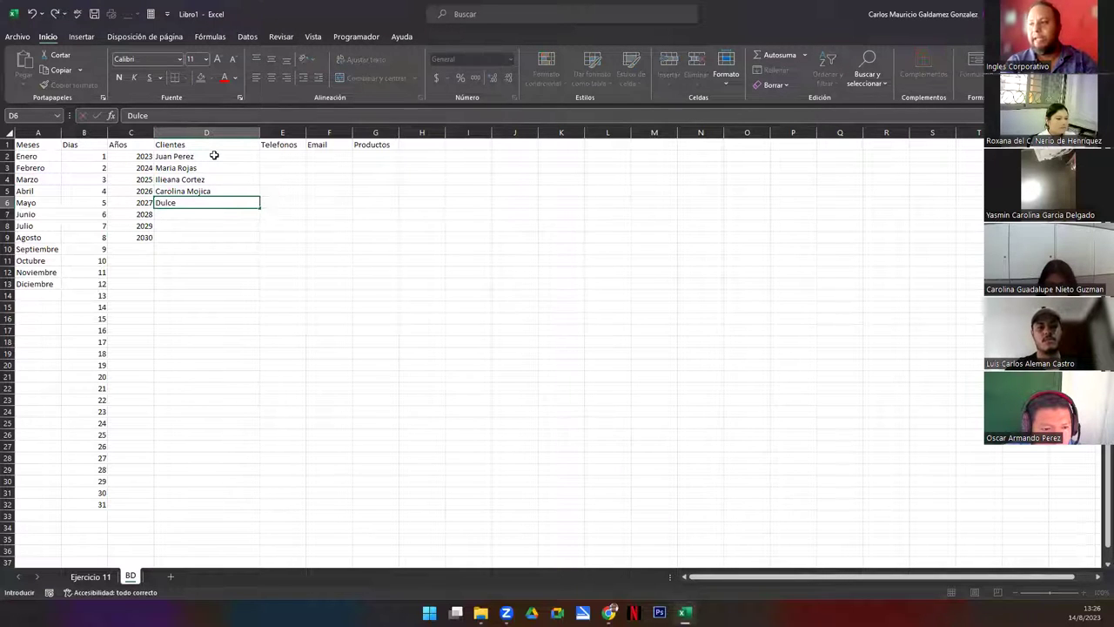
key("Tab")
key("Up")
key("Up")
key("Up")
key("Up")
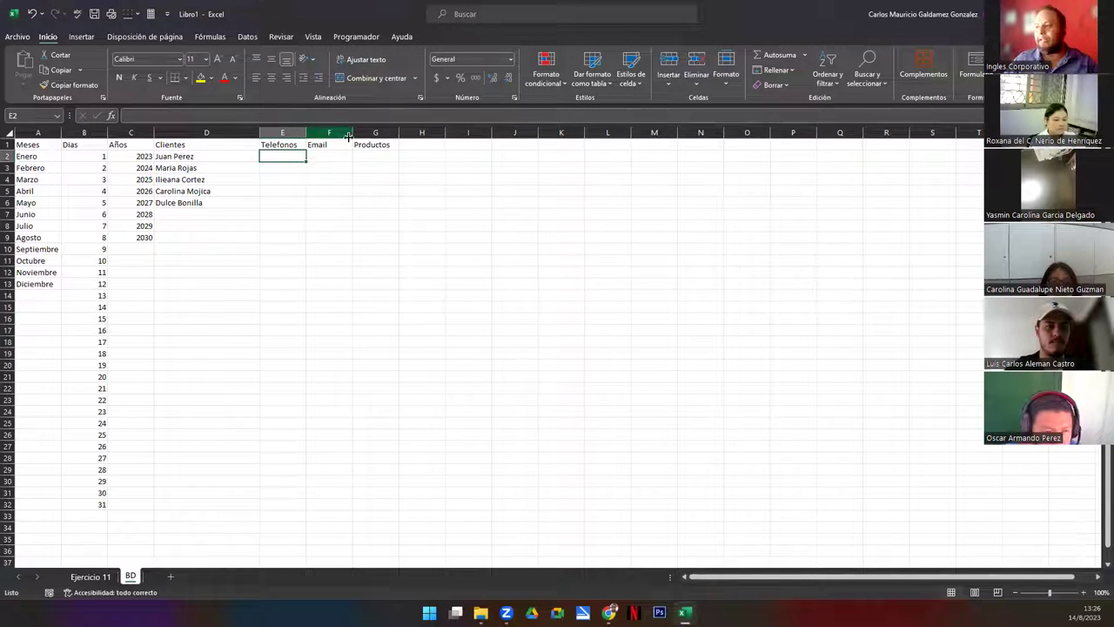
left_click_drag(356, 137, 229, 132)
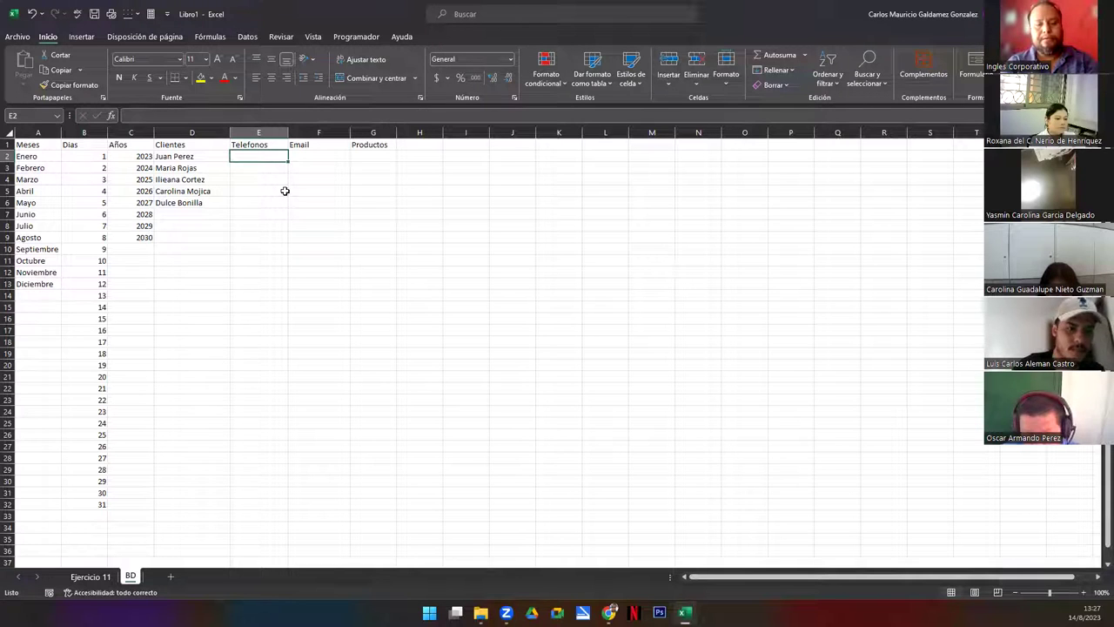
Enter a phone number for each of the five clients in E2:E6
type("23456677")
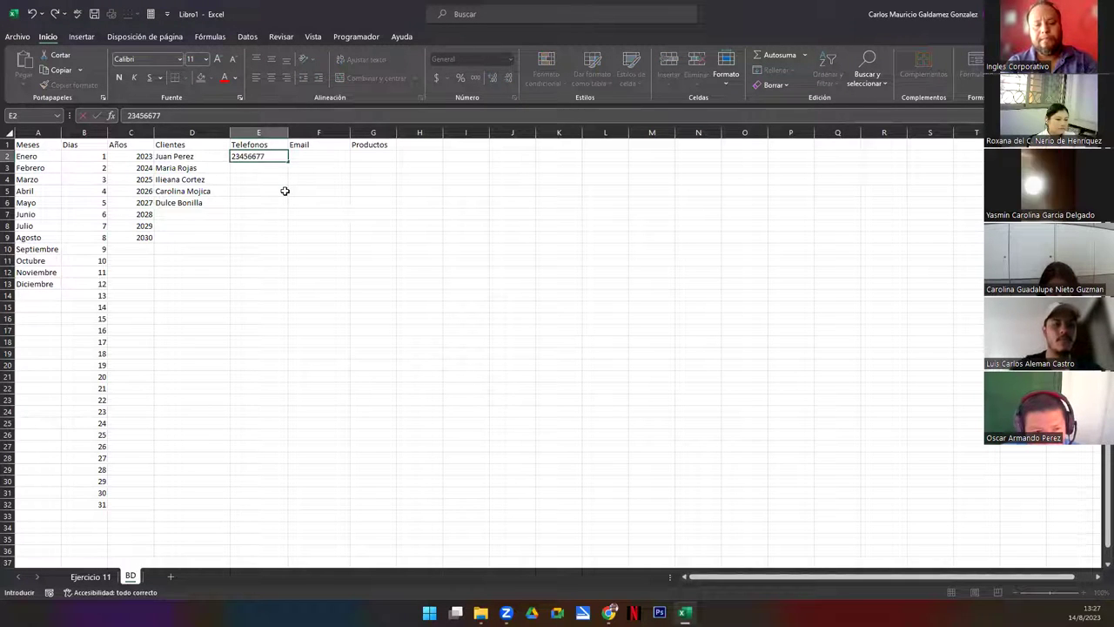
key("Return")
type("67")
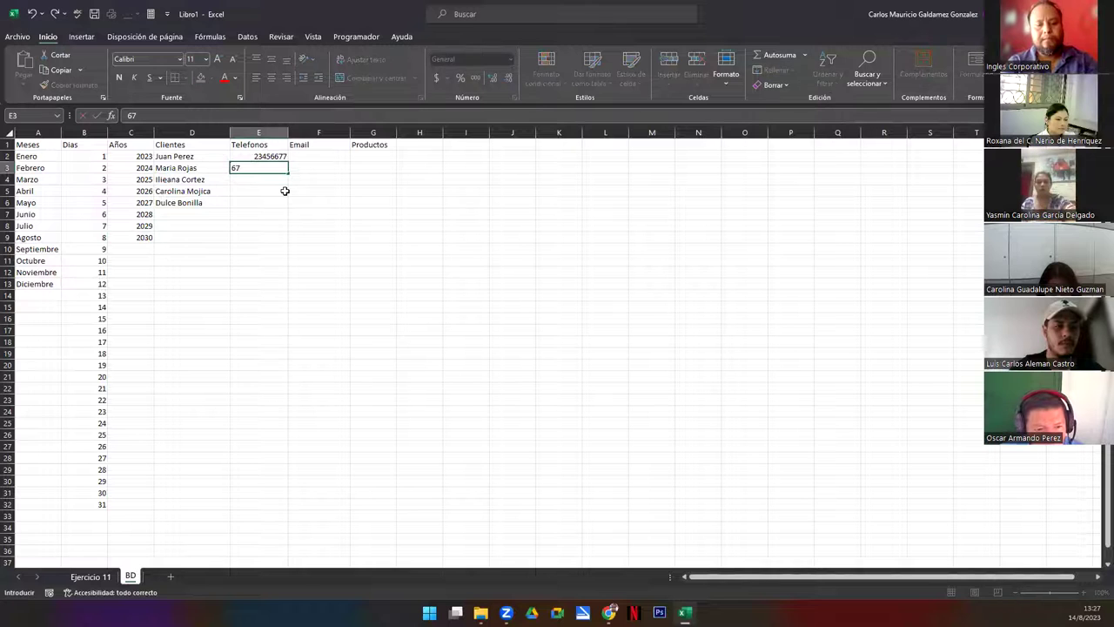
type("809900")
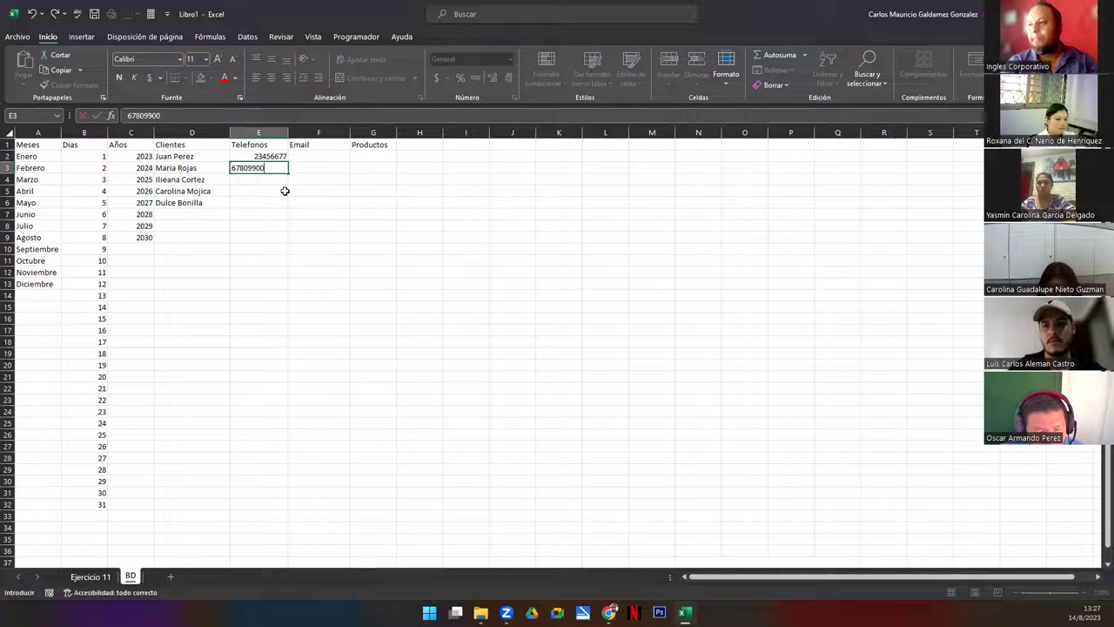
key("Return")
type("77")
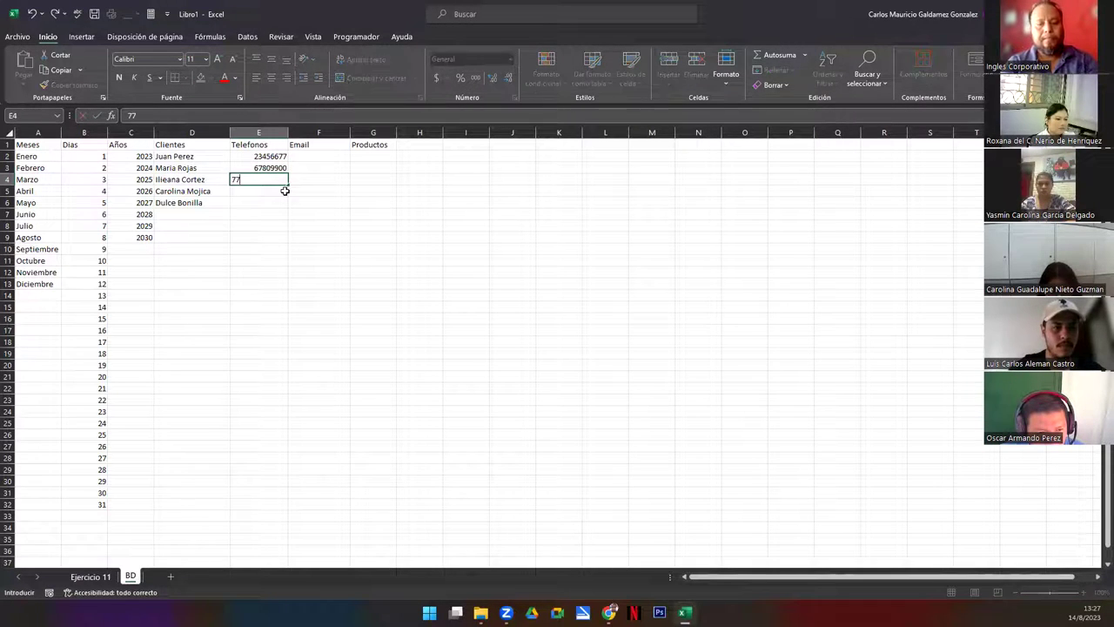
type("801234")
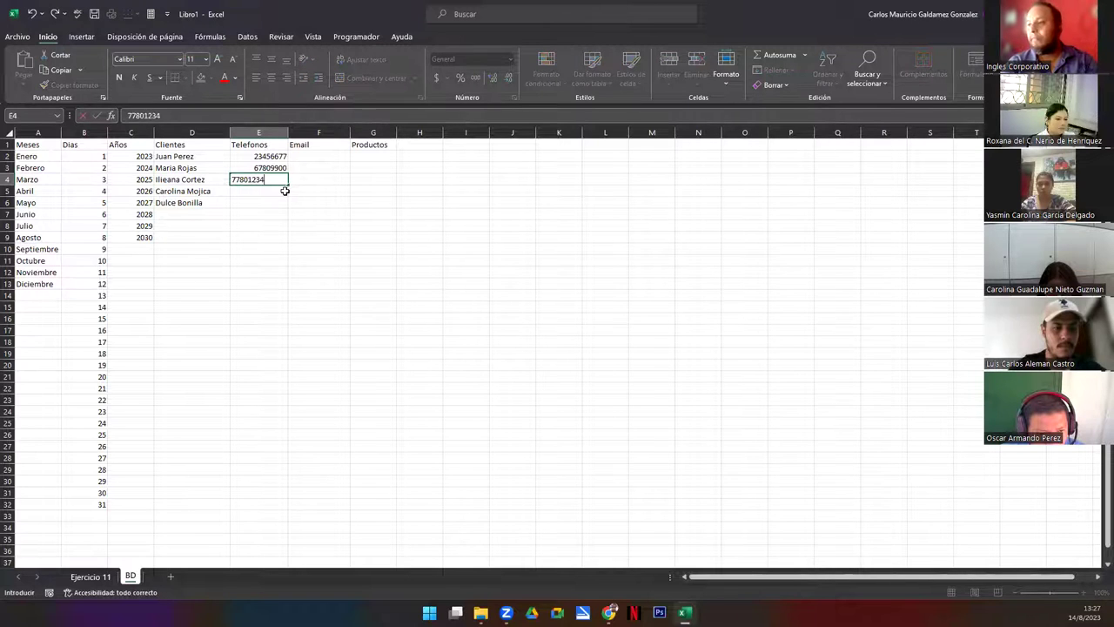
key("Return")
type("7760765")
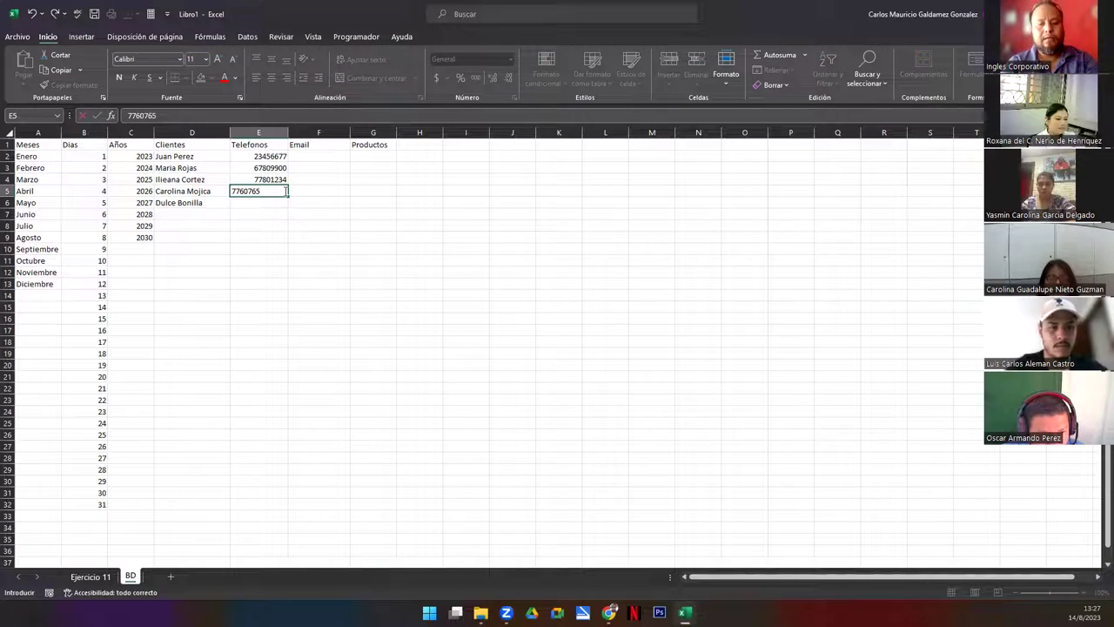
key("Return")
type("77")
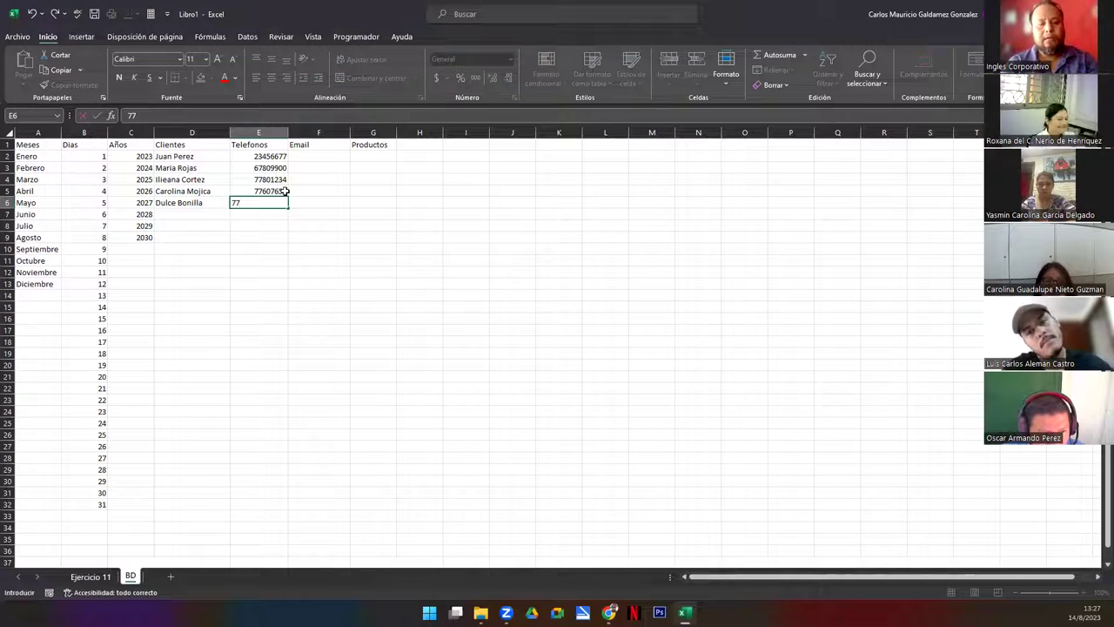
type("122340")
key("Return")
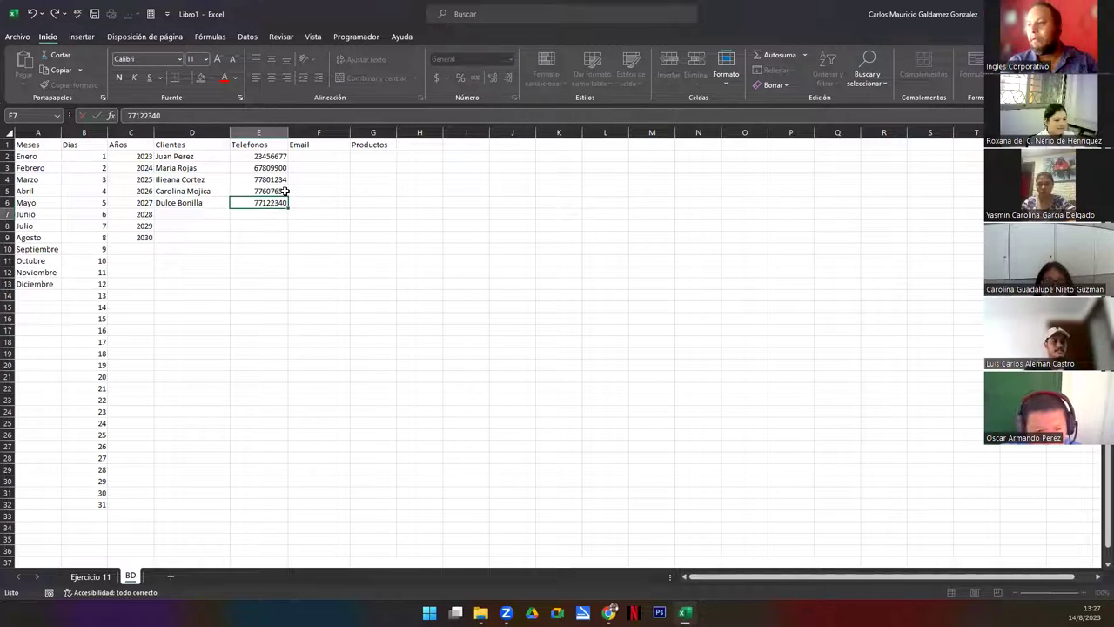
Enter the first client's e-mail address in F2 and copy it down to F6
left_click(311, 155)
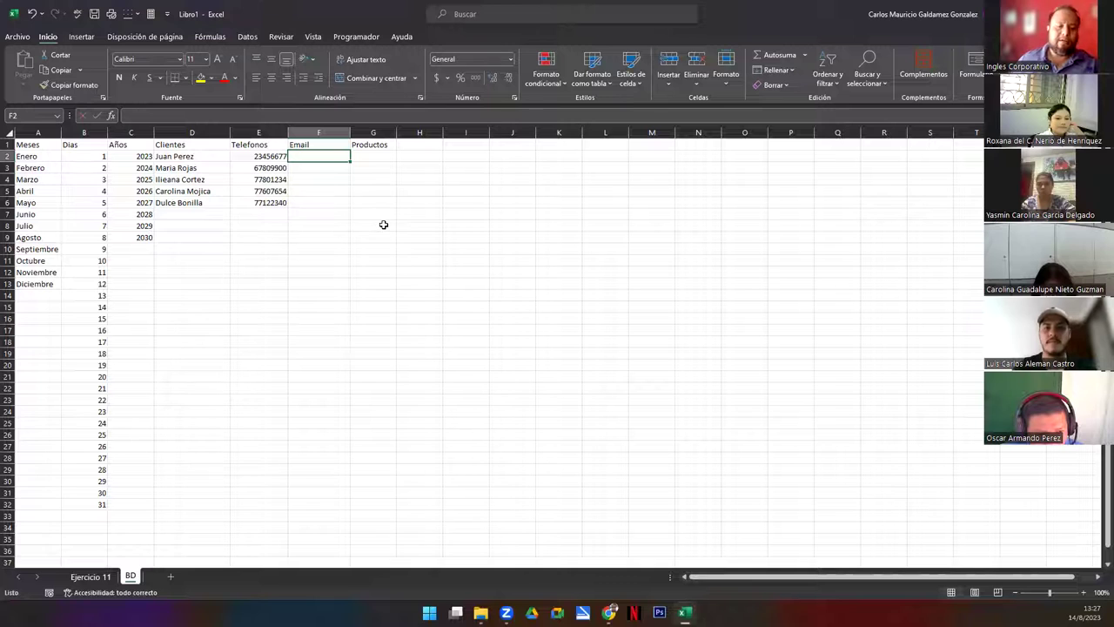
key("F2")
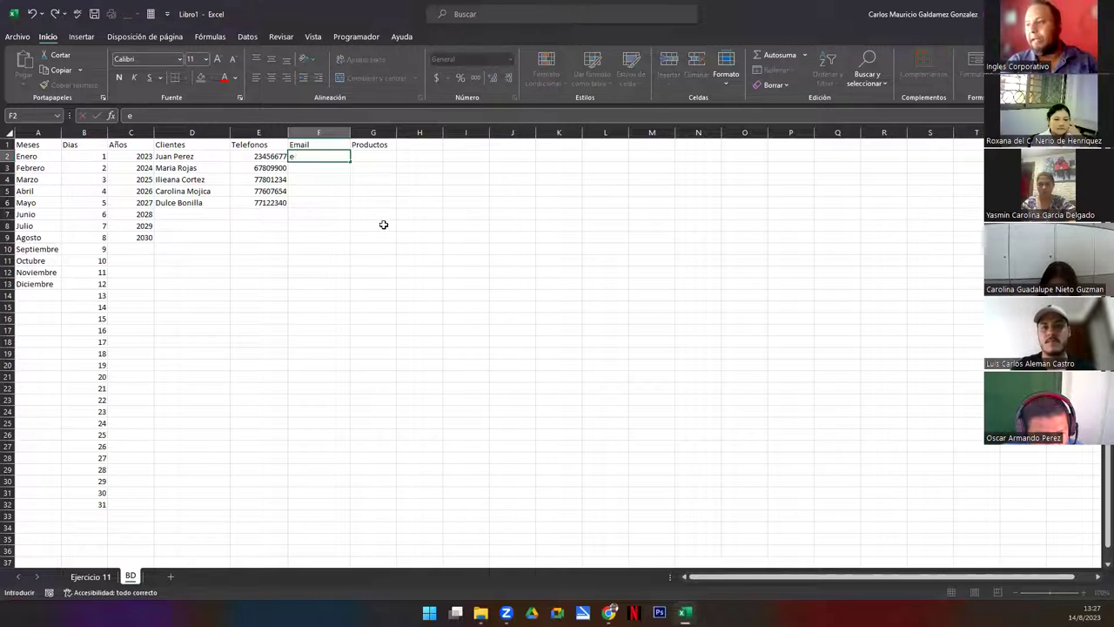
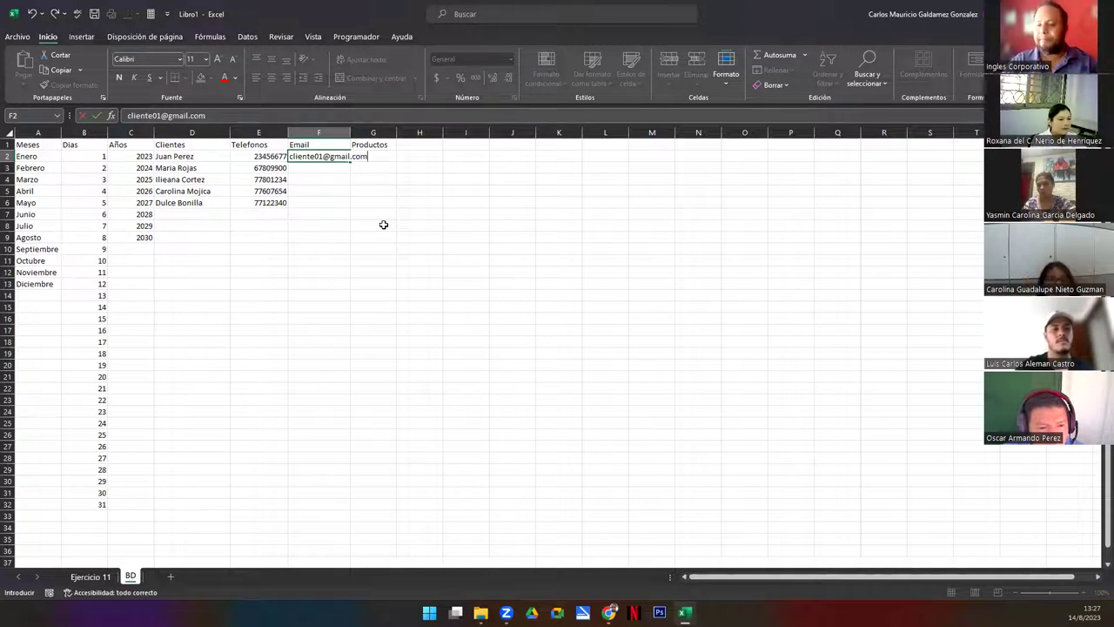
key("Left")
key("Left")
key("Left")
key("Left")
key("Left")
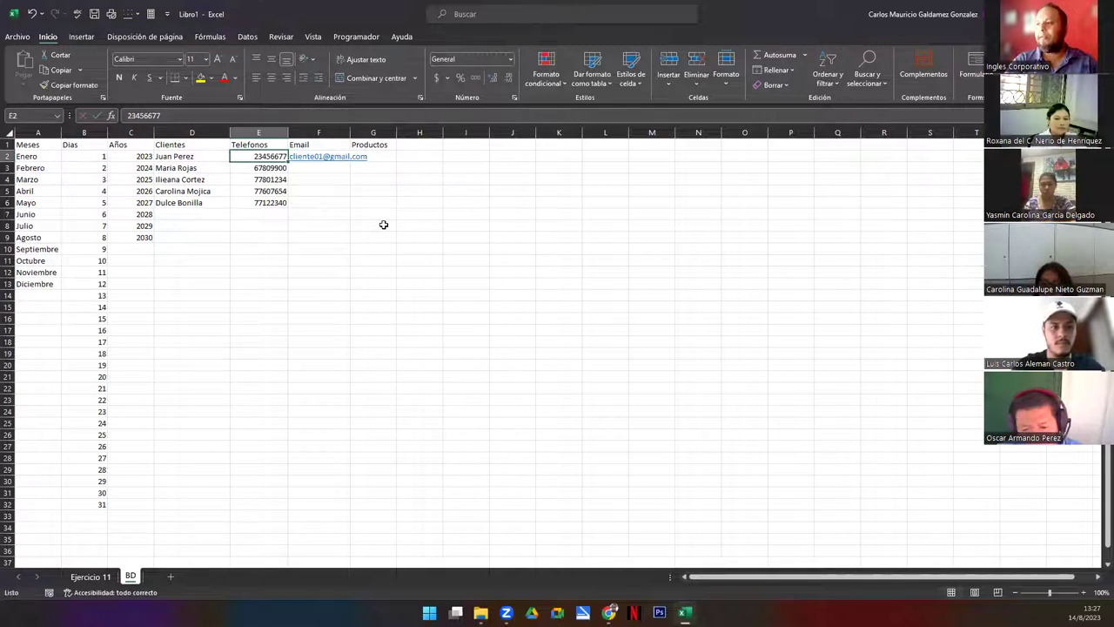
key("Right")
key("Right")
key("Right")
key("Right")
key("Right")
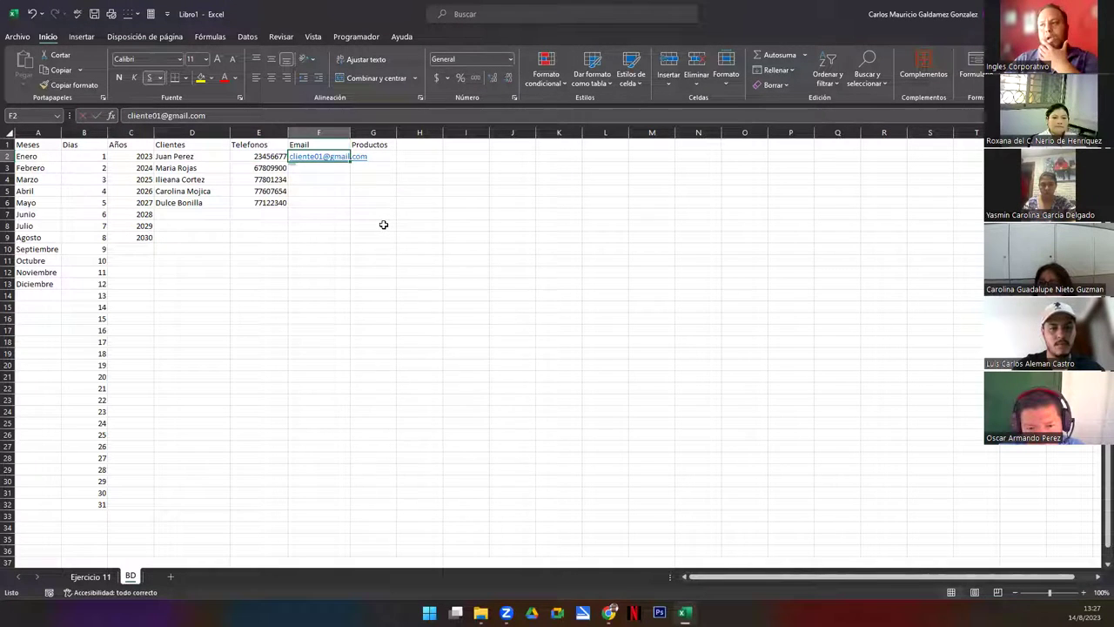
left_click_drag(350, 162, 348, 207)
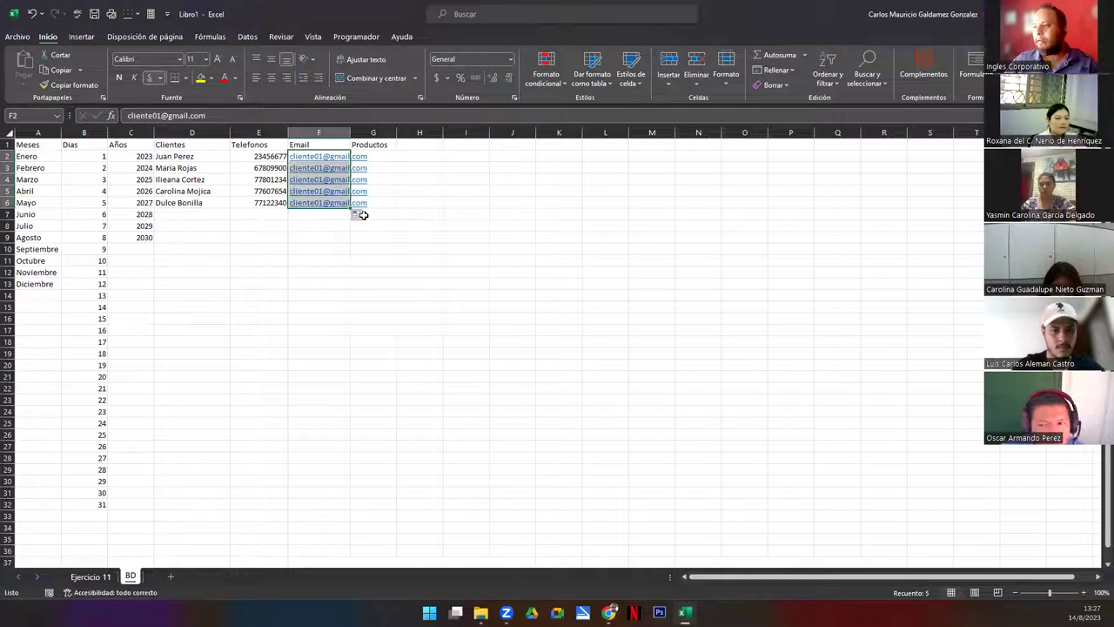
left_click(361, 218)
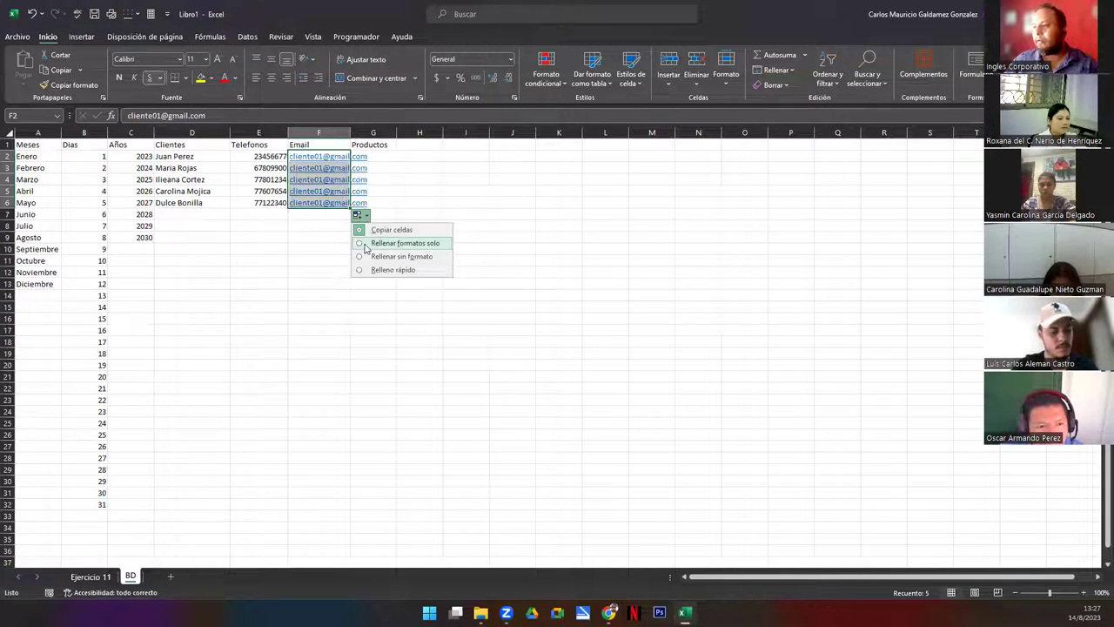
left_click(301, 162)
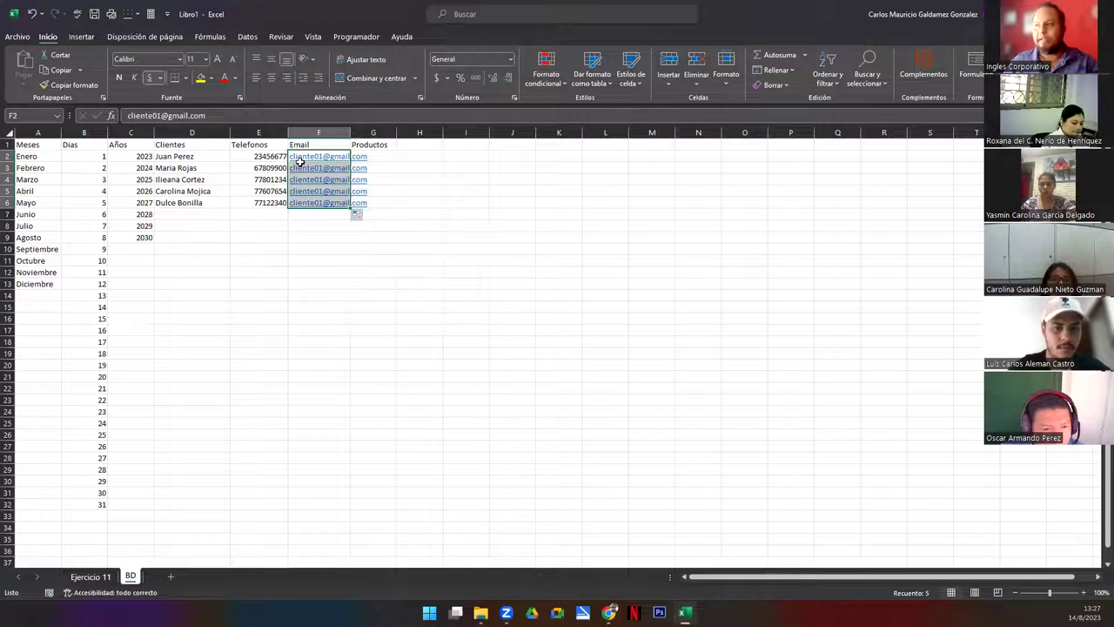
right_click(302, 173)
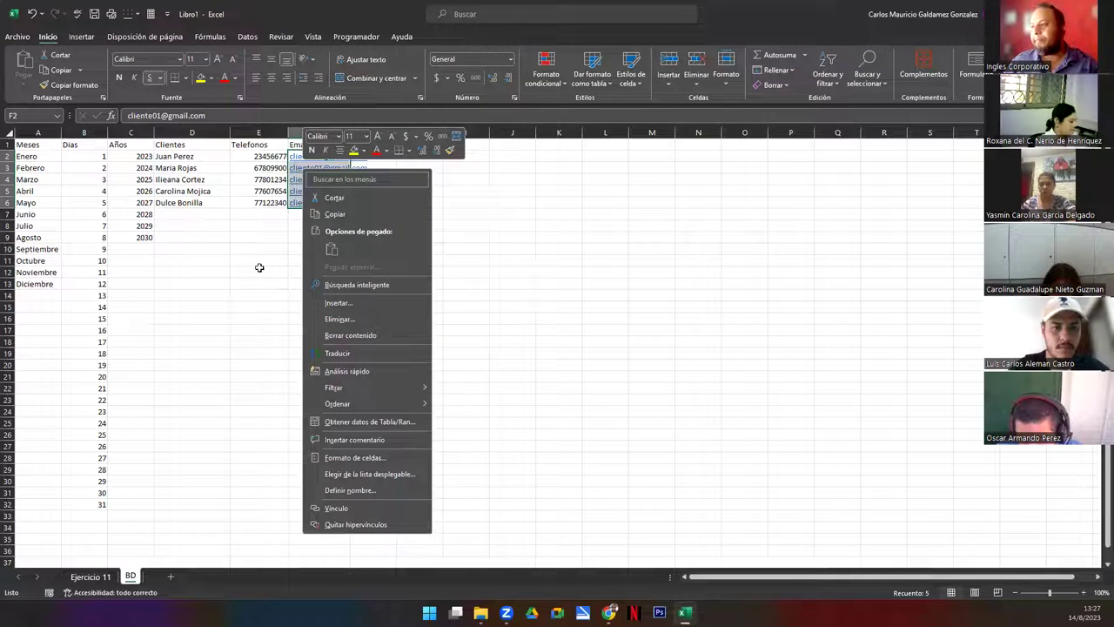
left_click(258, 271)
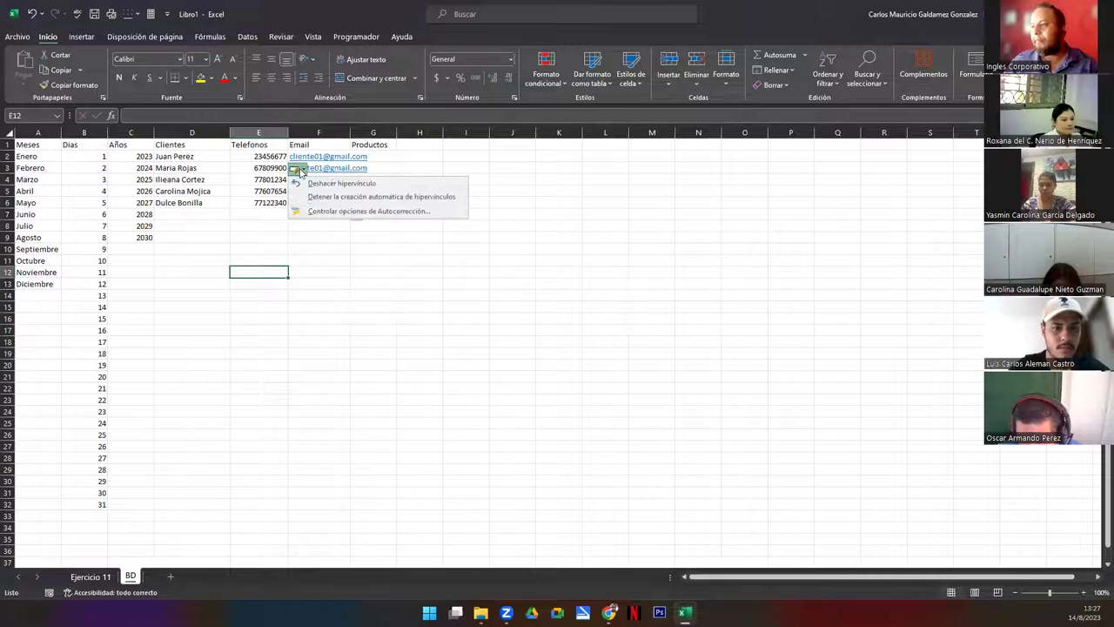
right_click(314, 172)
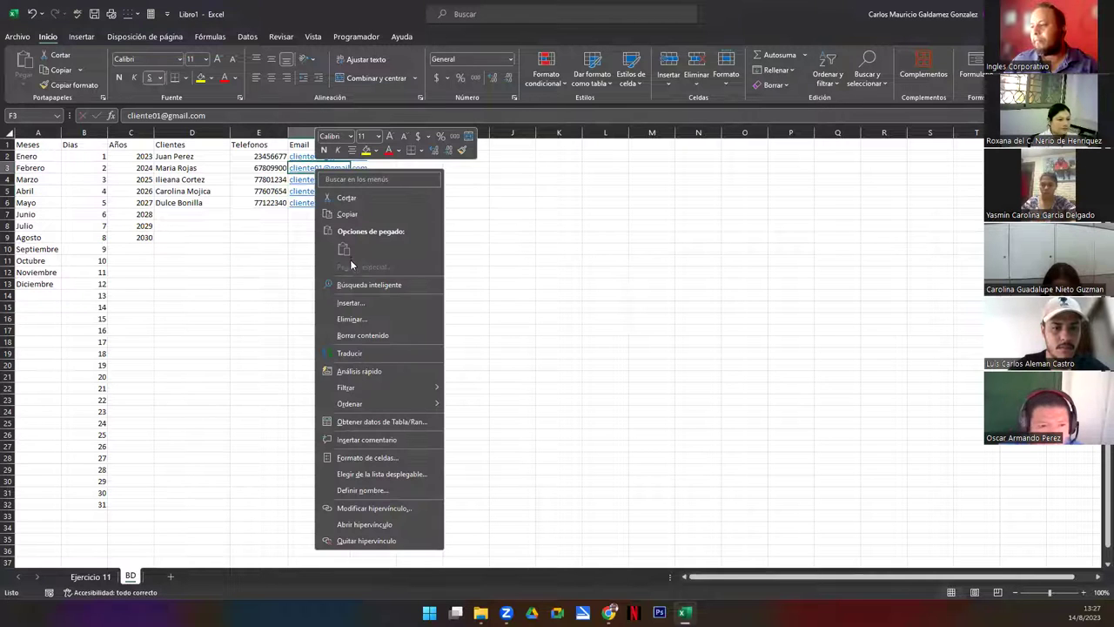
key("Escape")
Renumber the e-mail addresses in F3:F6 as 02–05 and autofit column F
double_click(321, 168)
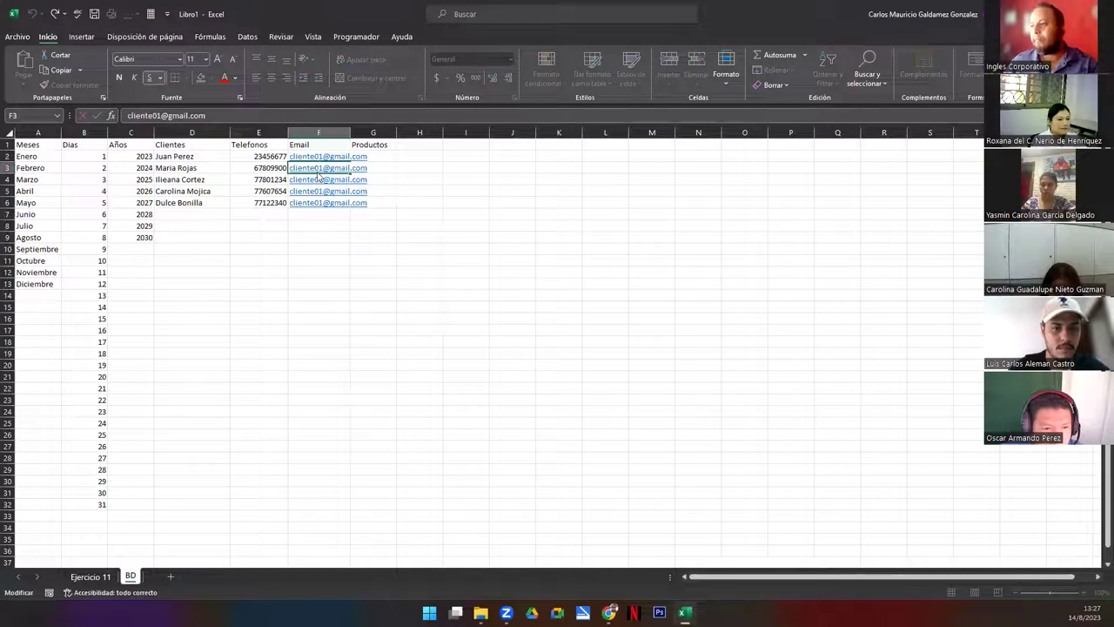
key("BackSpace")
type("2")
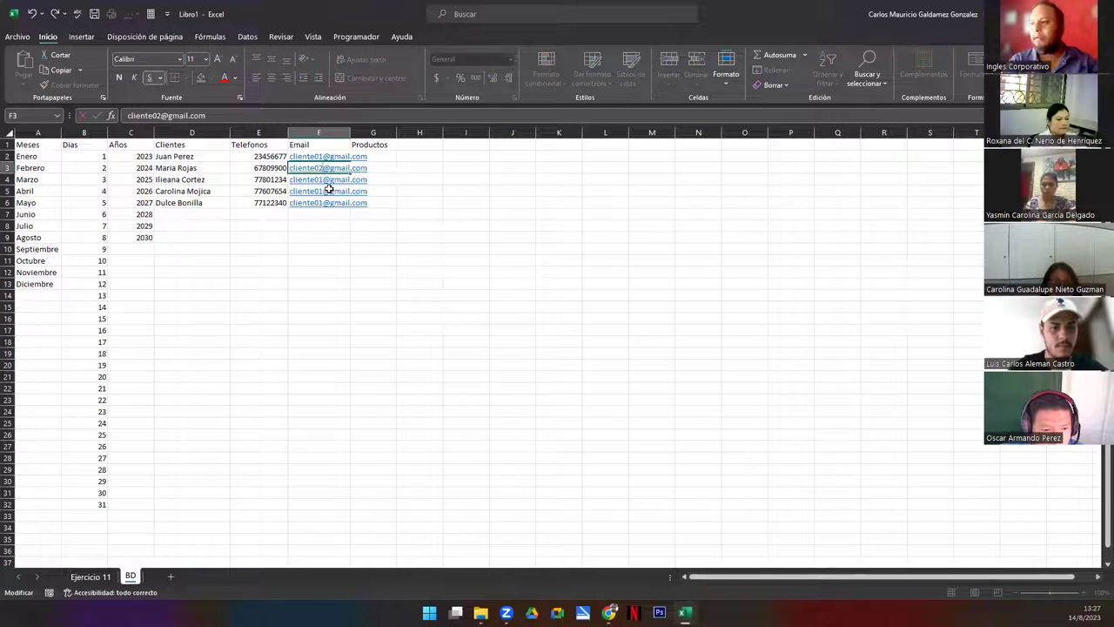
key("Return")
key("F2")
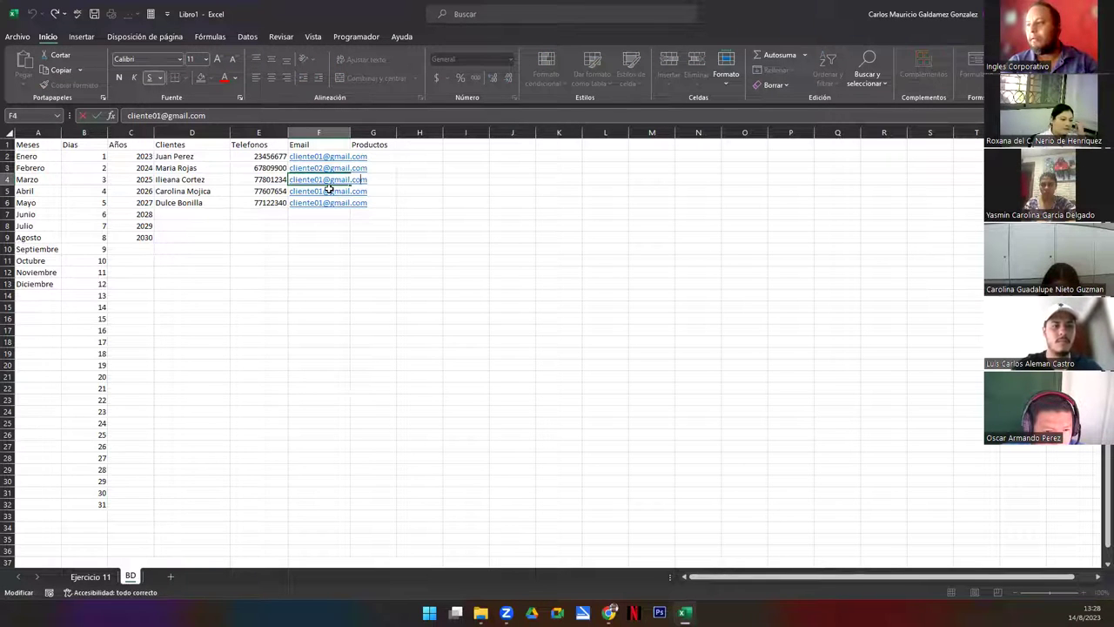
key("BackSpace")
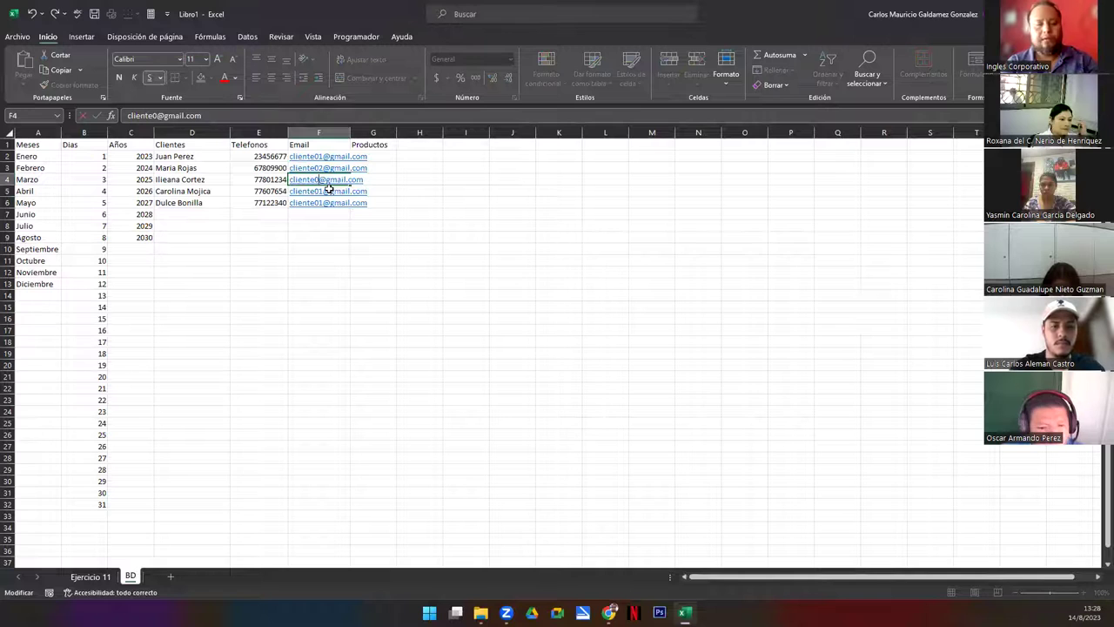
type("3")
key("Return")
key("F2")
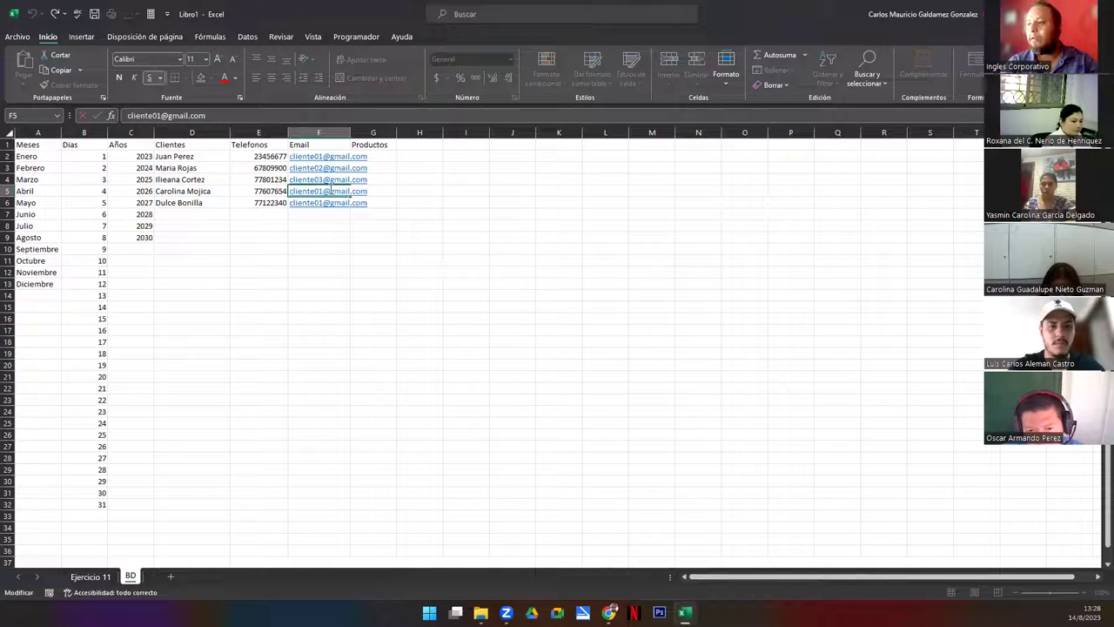
key("BackSpace")
type("4")
key("Return")
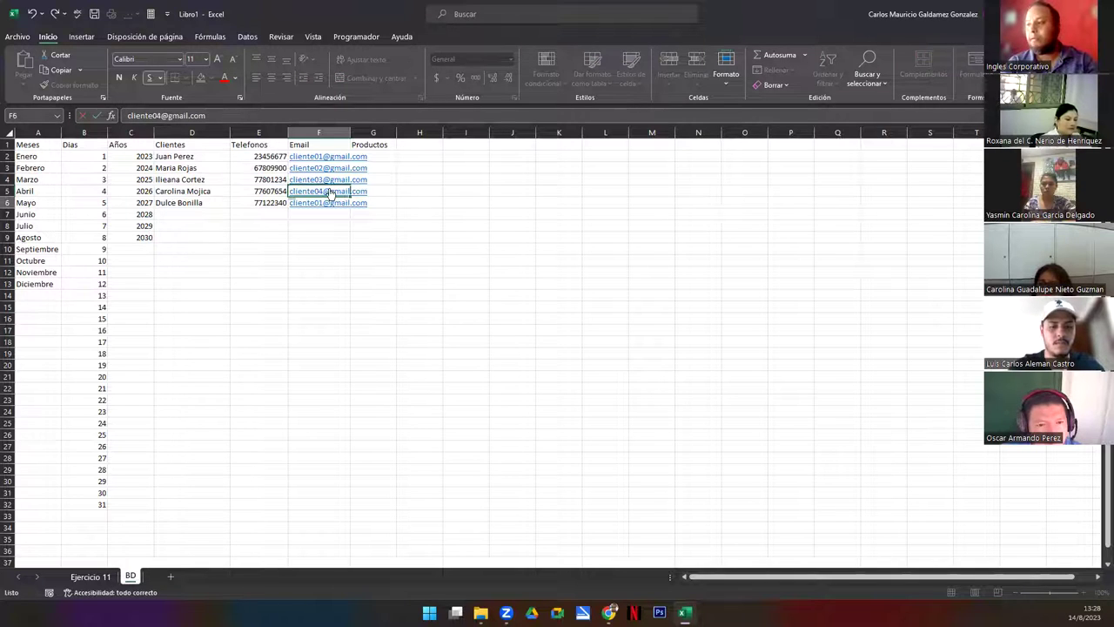
key("F2")
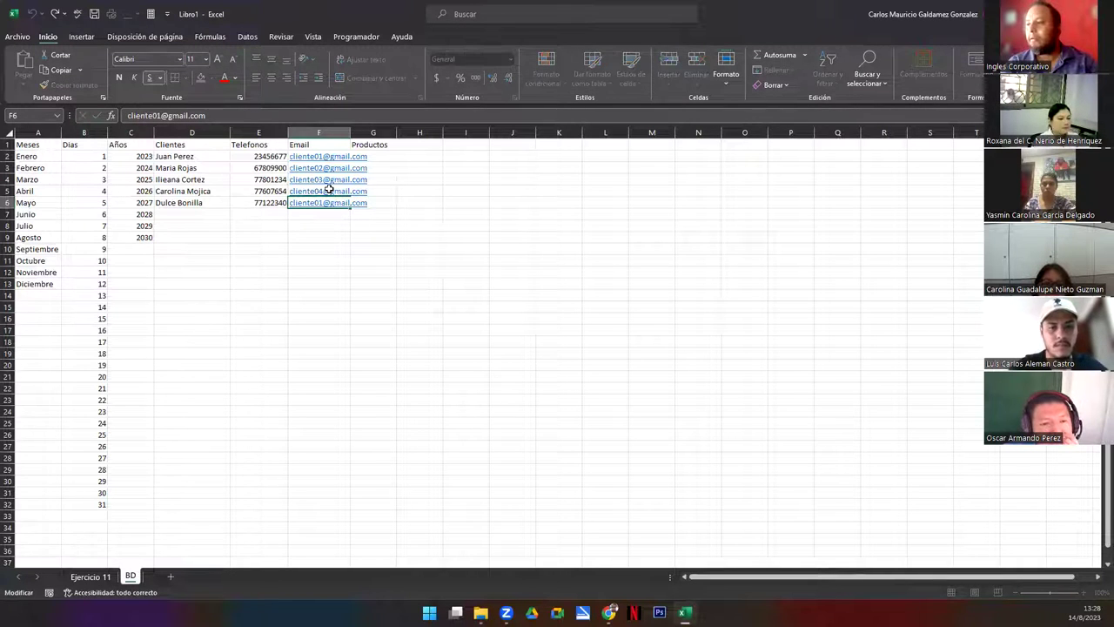
key("BackSpace")
type("5")
key("Tab")
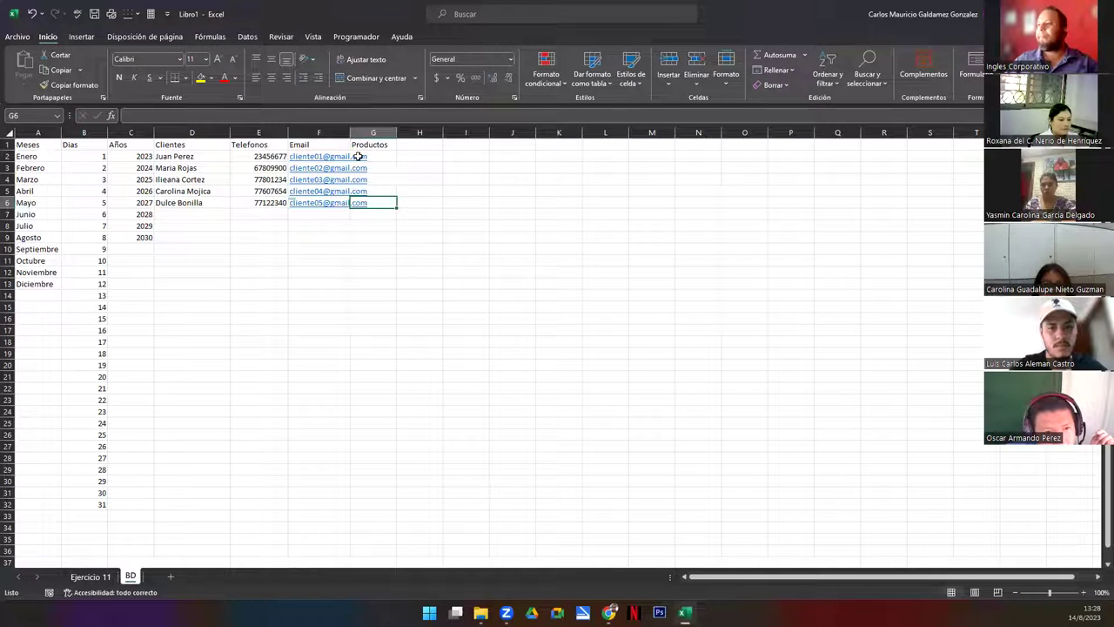
double_click(350, 132)
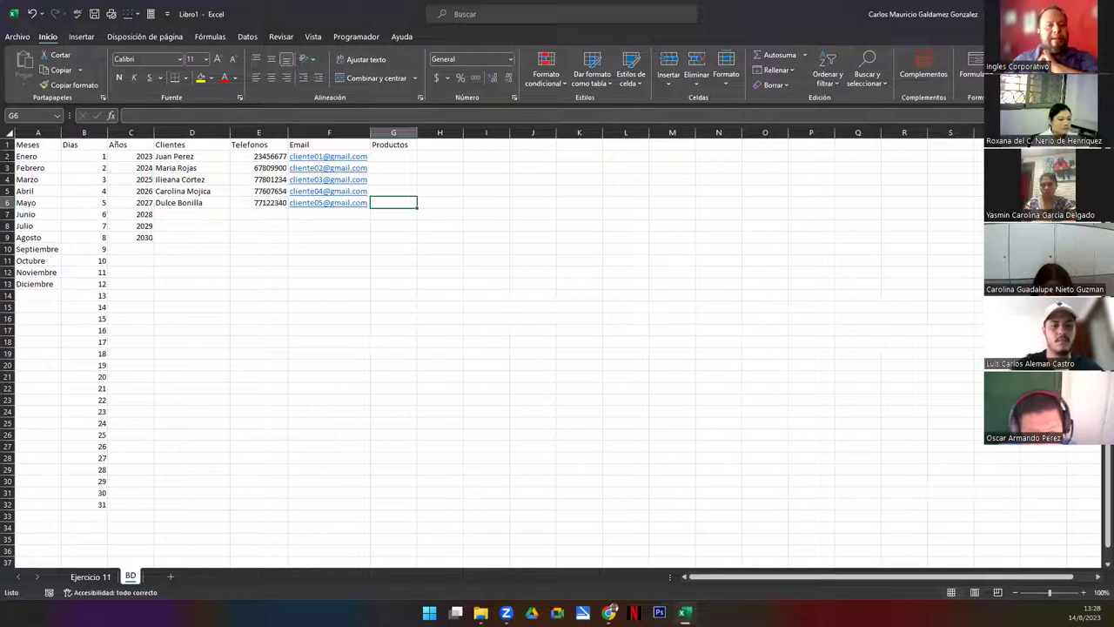
key("alt+Tab")
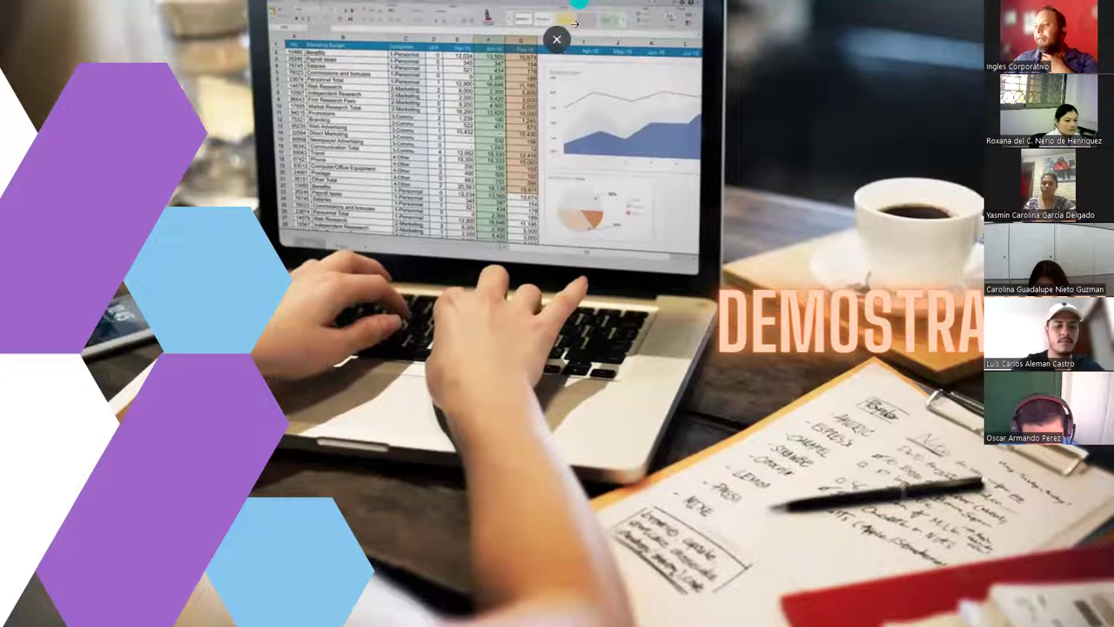
Exit the Canva full-screen slideshow and return to the Excel workbook
left_click(557, 39)
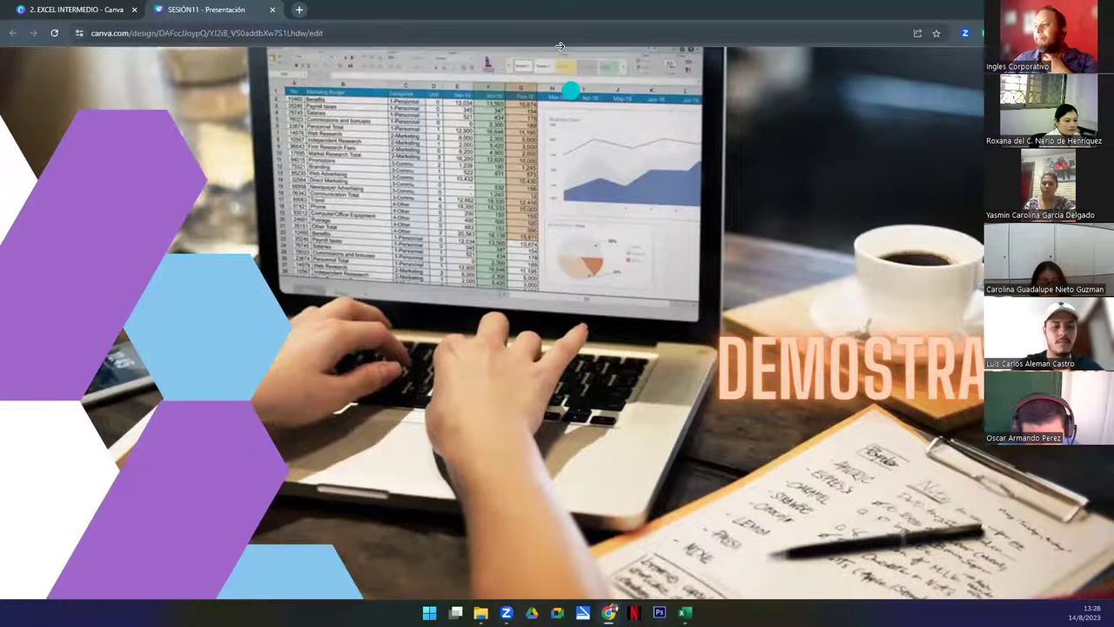
left_click(298, 9)
key("ctrl+w")
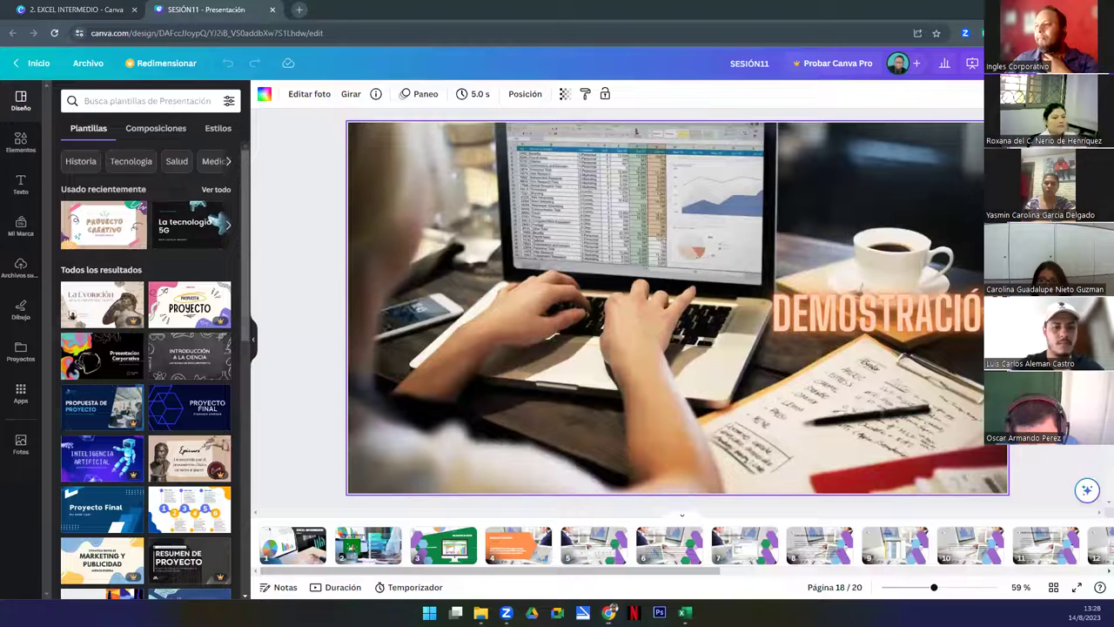
scroll(640, 571, "right", 5)
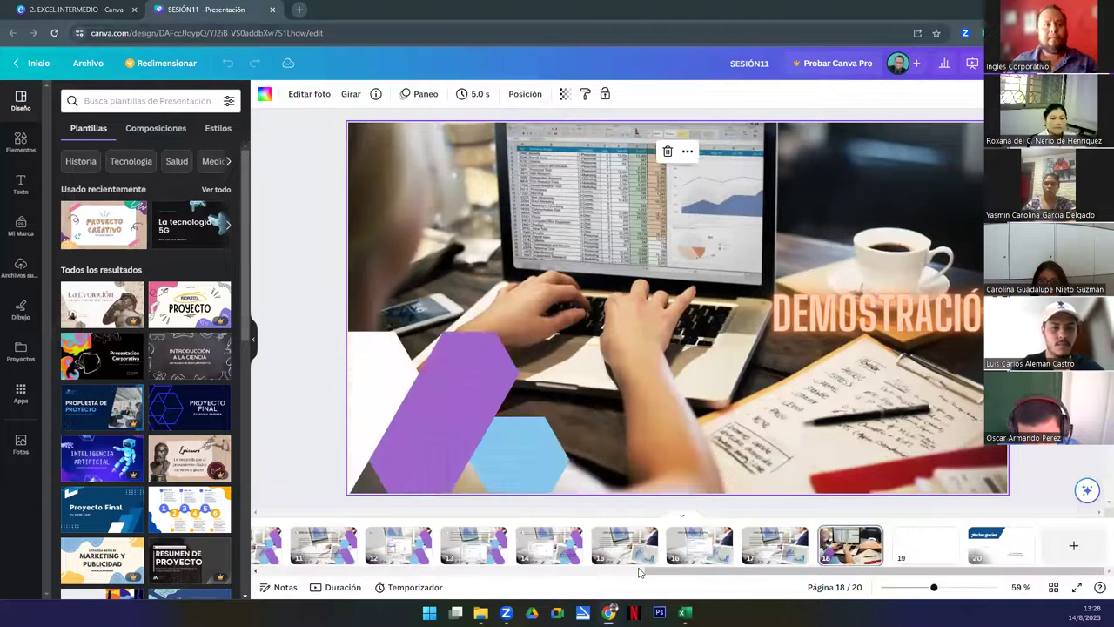
left_click(684, 612)
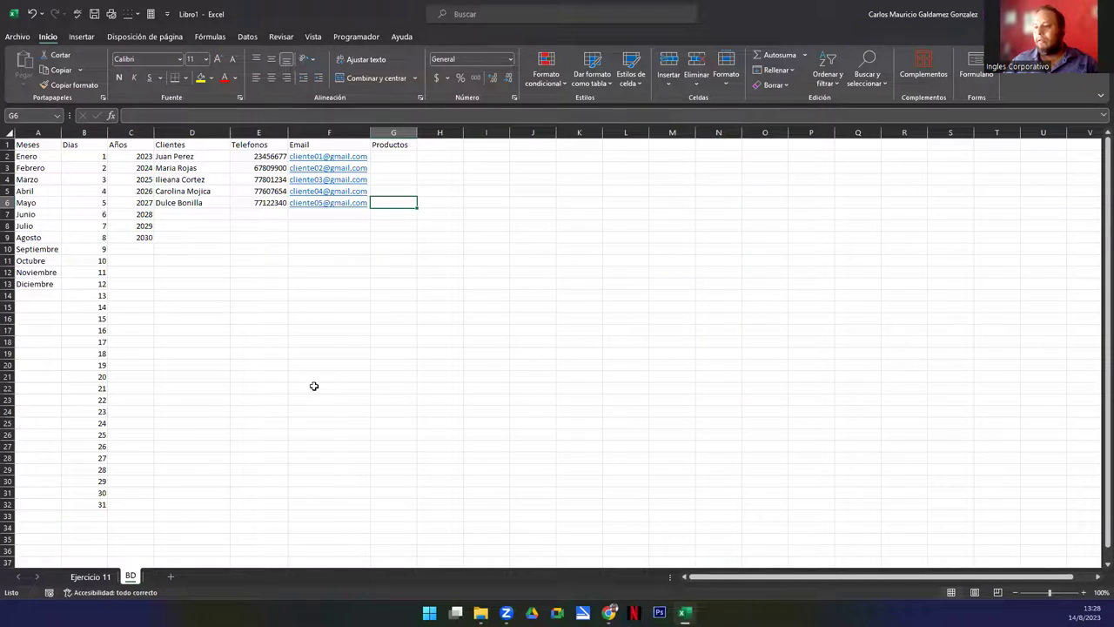
Paste the copied product list into cell I2 of the BD sheet
scroll(314, 385, "up", 1, "ctrl")
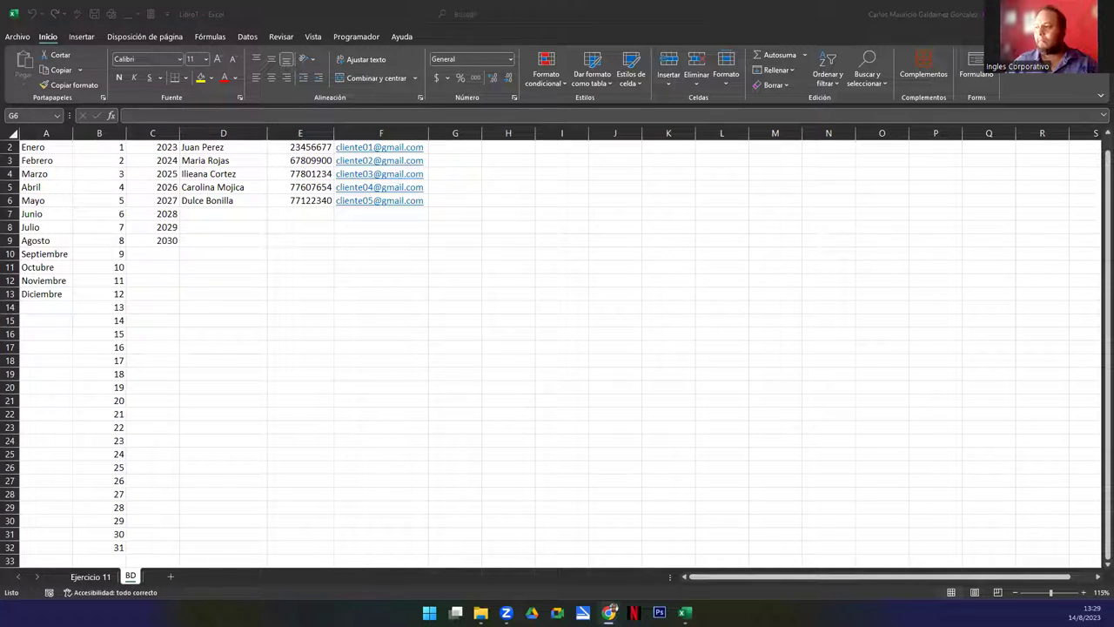
scroll(474, 302, "up", 1)
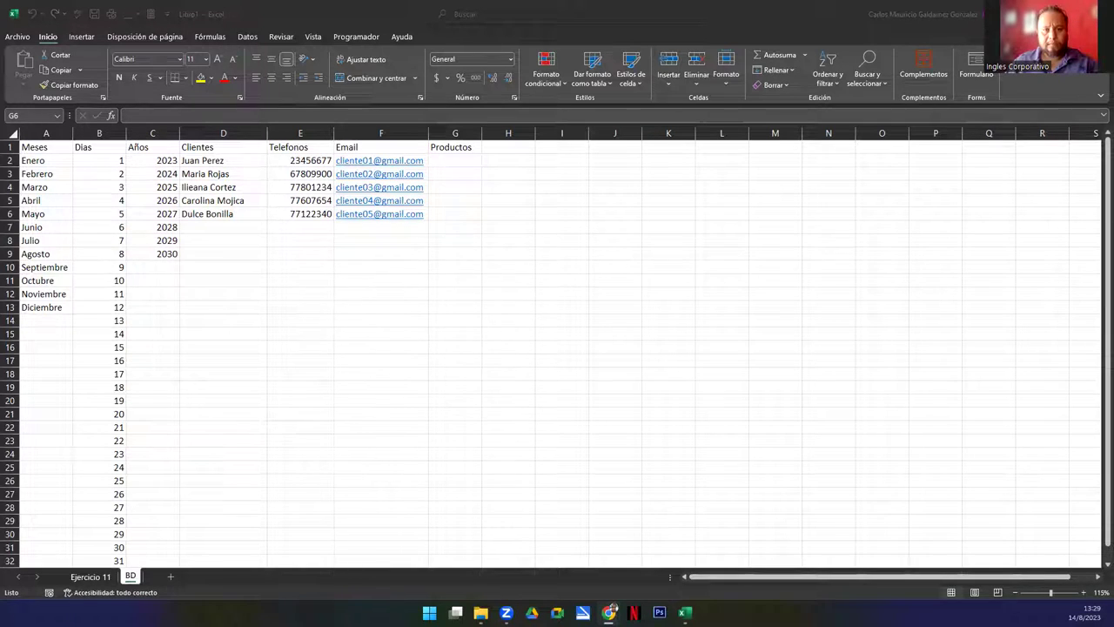
left_click(570, 159)
key("ctrl+v")
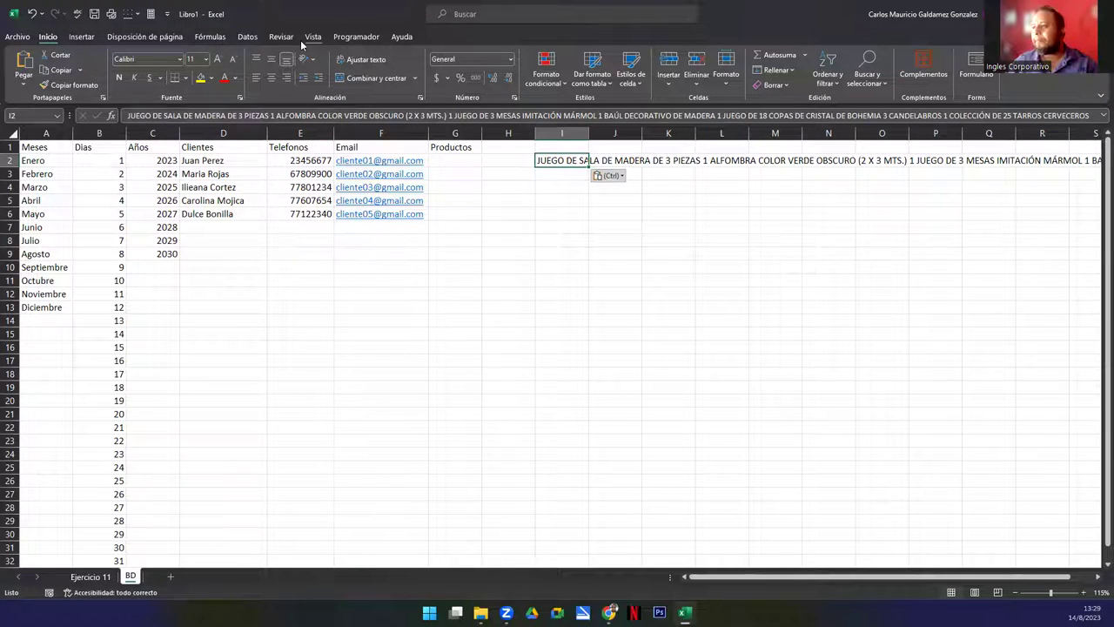
Split the I2 text with Text to Columns, delimited by a custom '#' separator
left_click(246, 37)
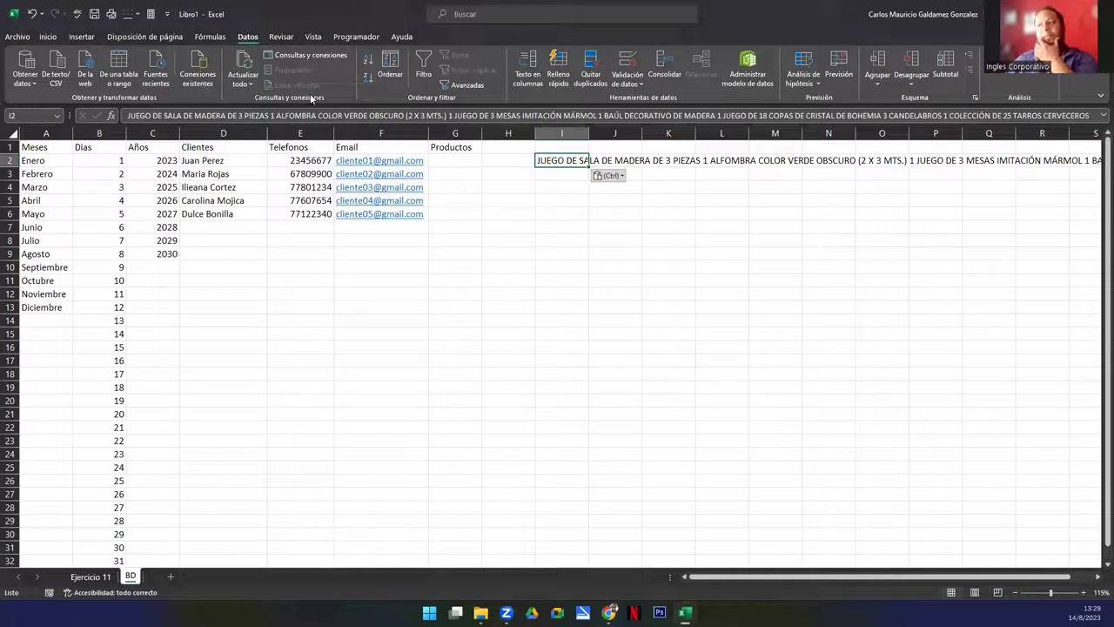
left_click(530, 80)
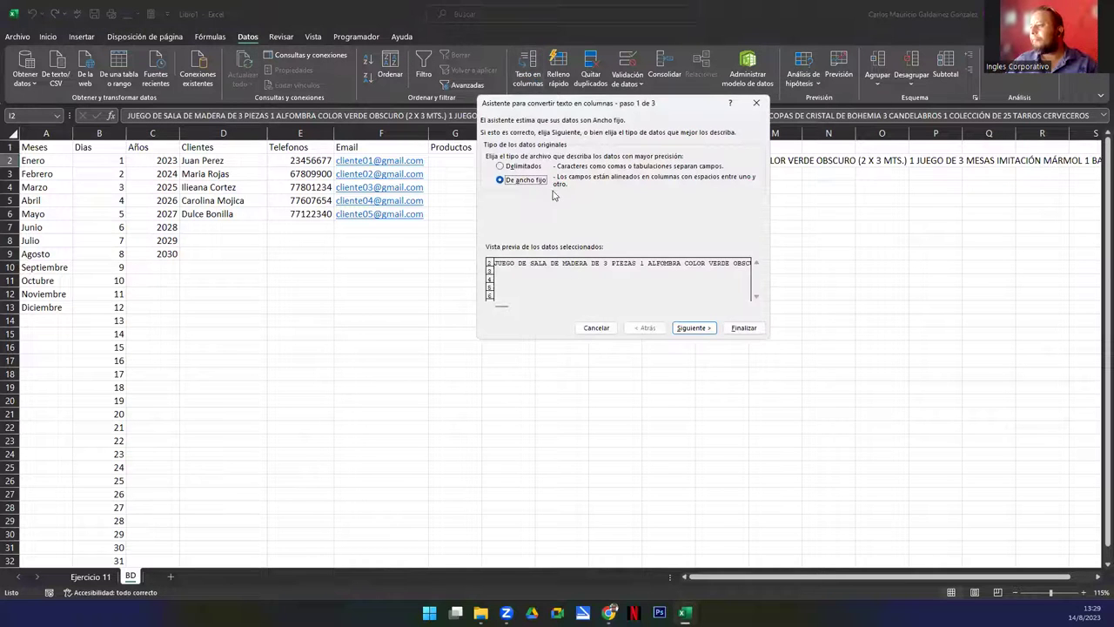
left_click(697, 329)
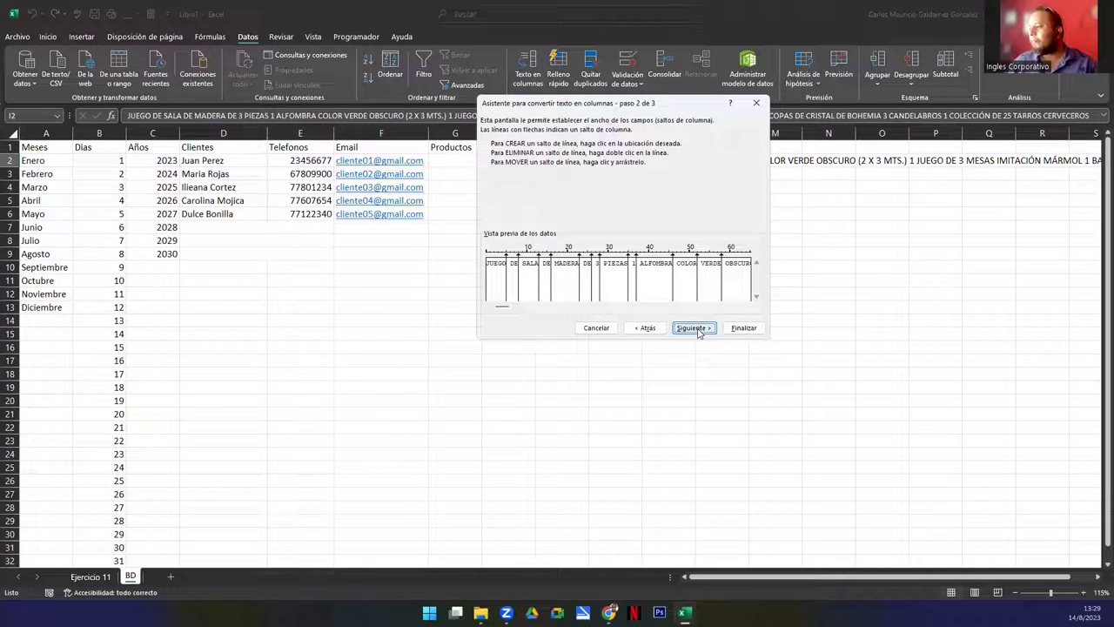
left_click(646, 328)
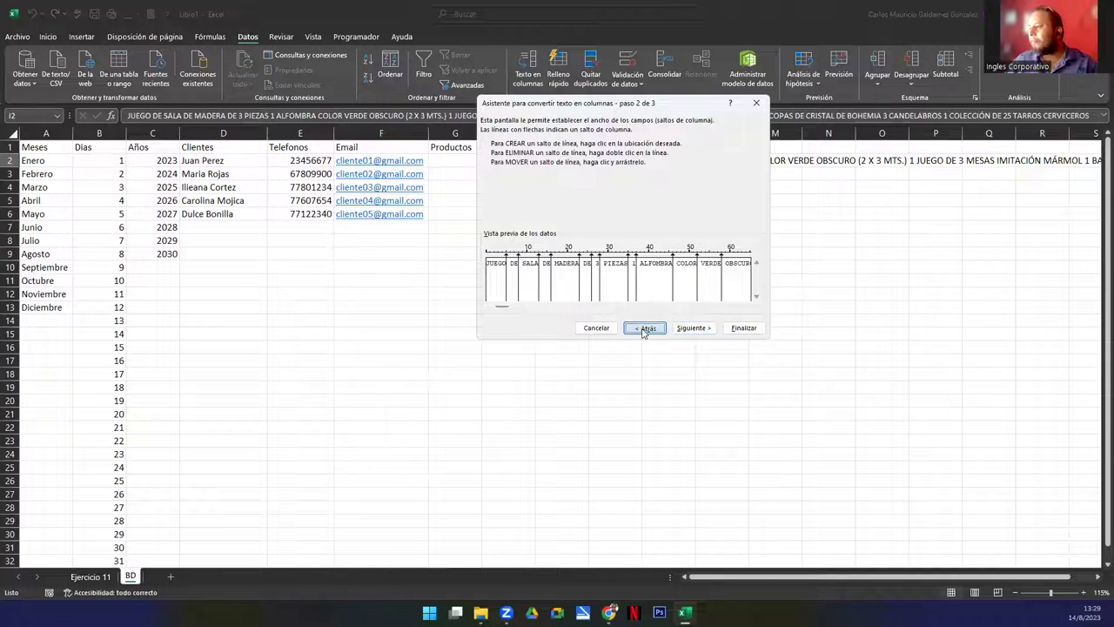
left_click(500, 166)
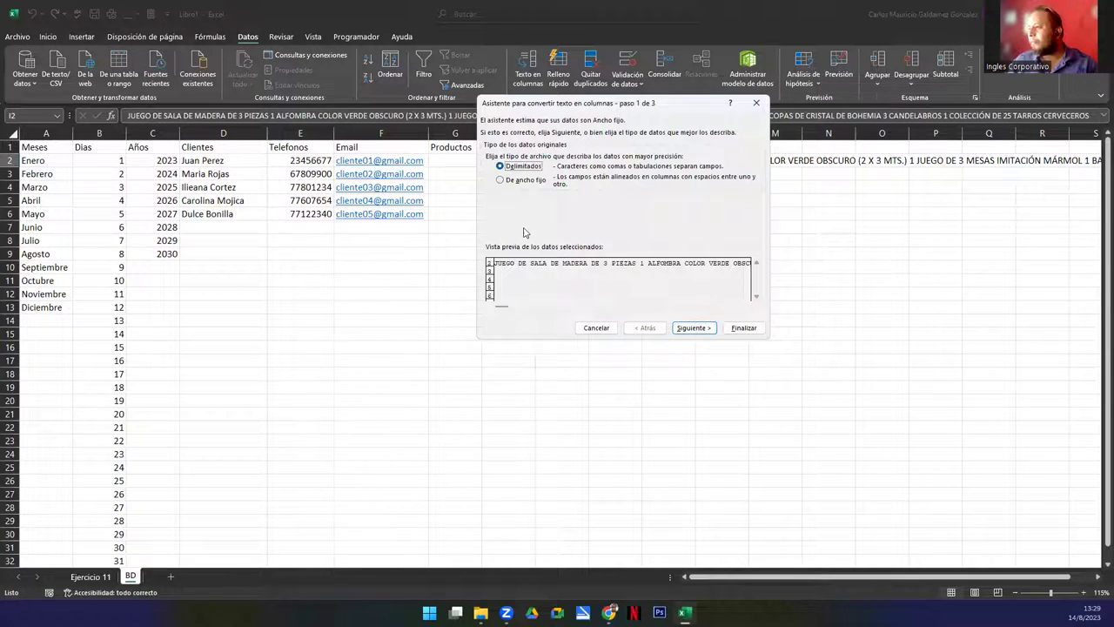
left_click(683, 330)
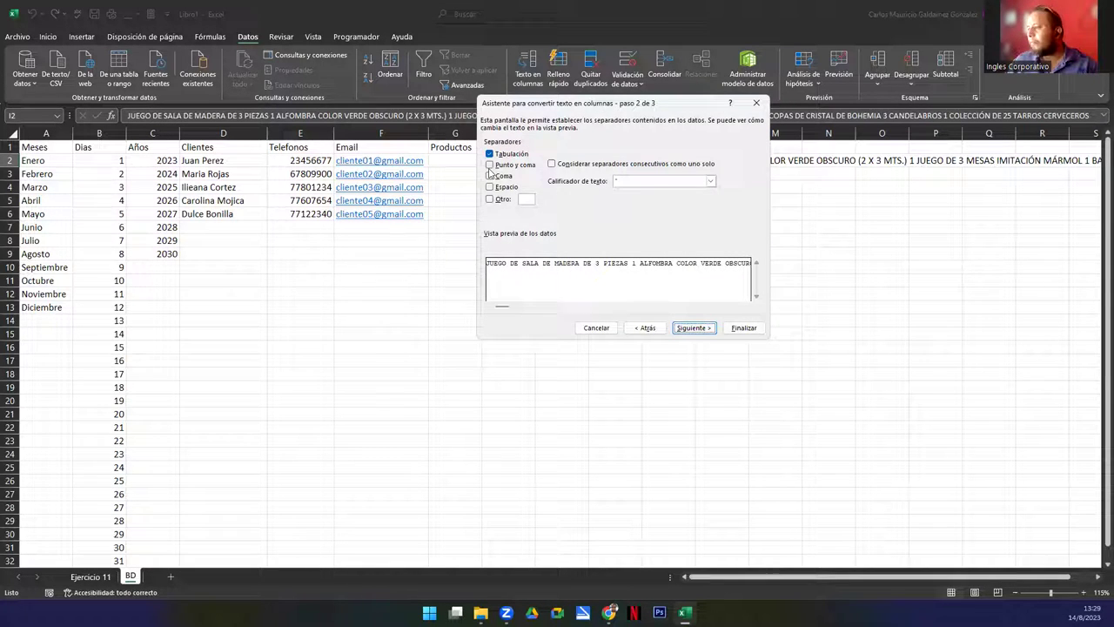
left_click(677, 181)
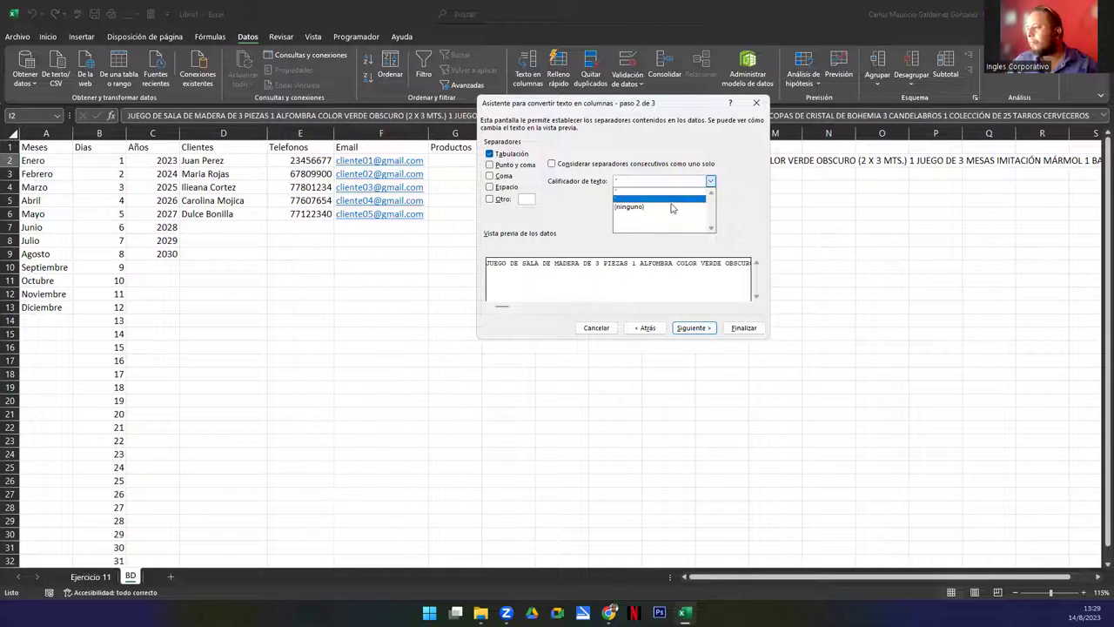
left_click(520, 203)
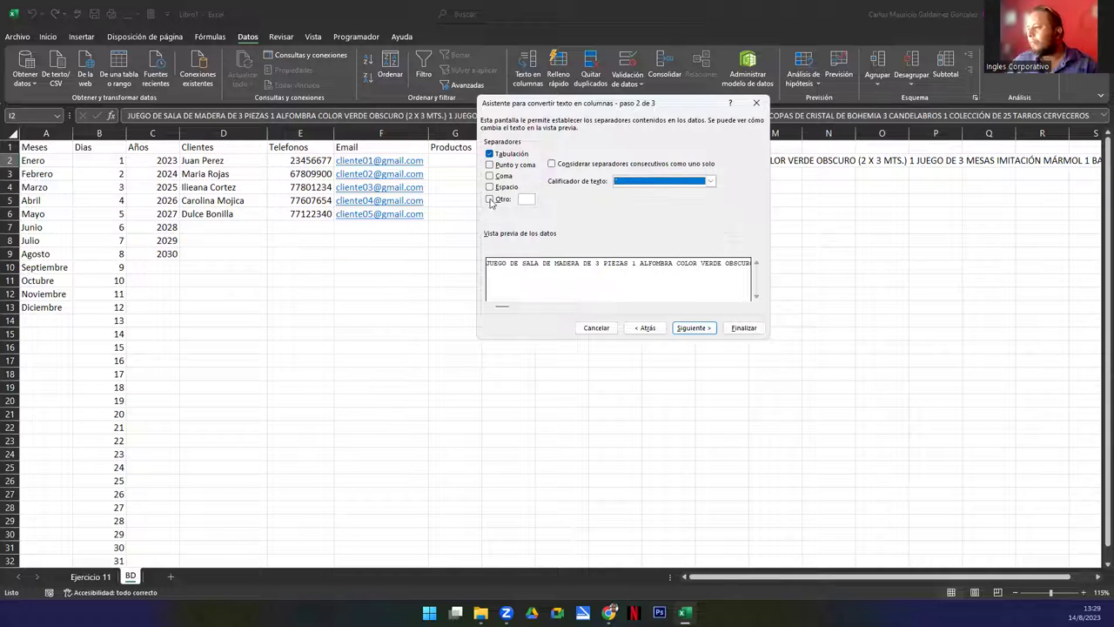
left_click(490, 199)
left_click(523, 199)
type("#")
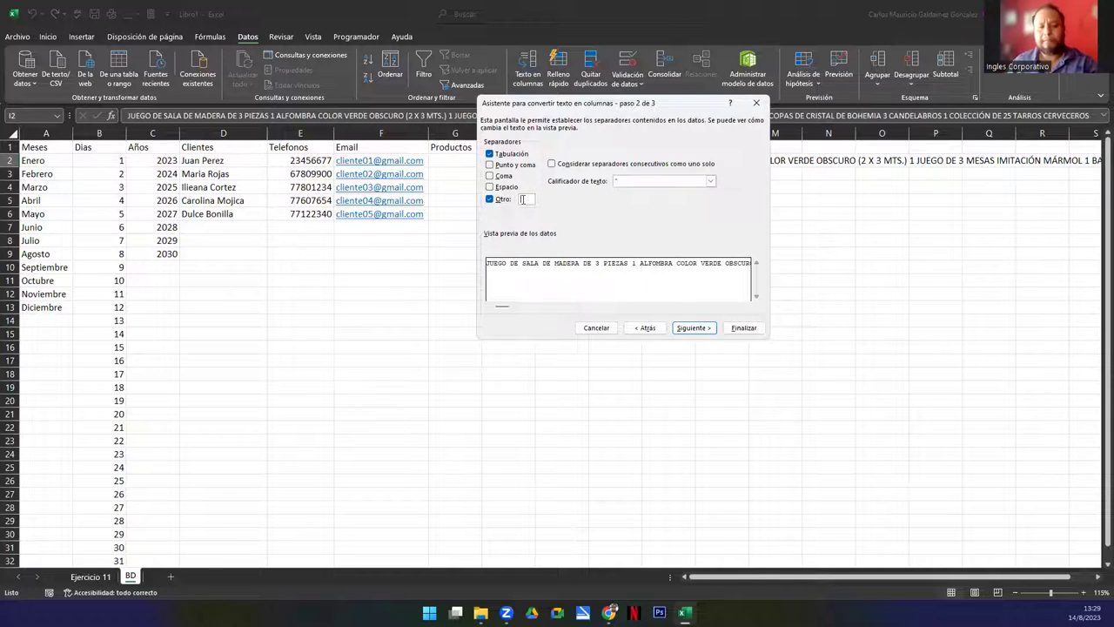
left_click(685, 329)
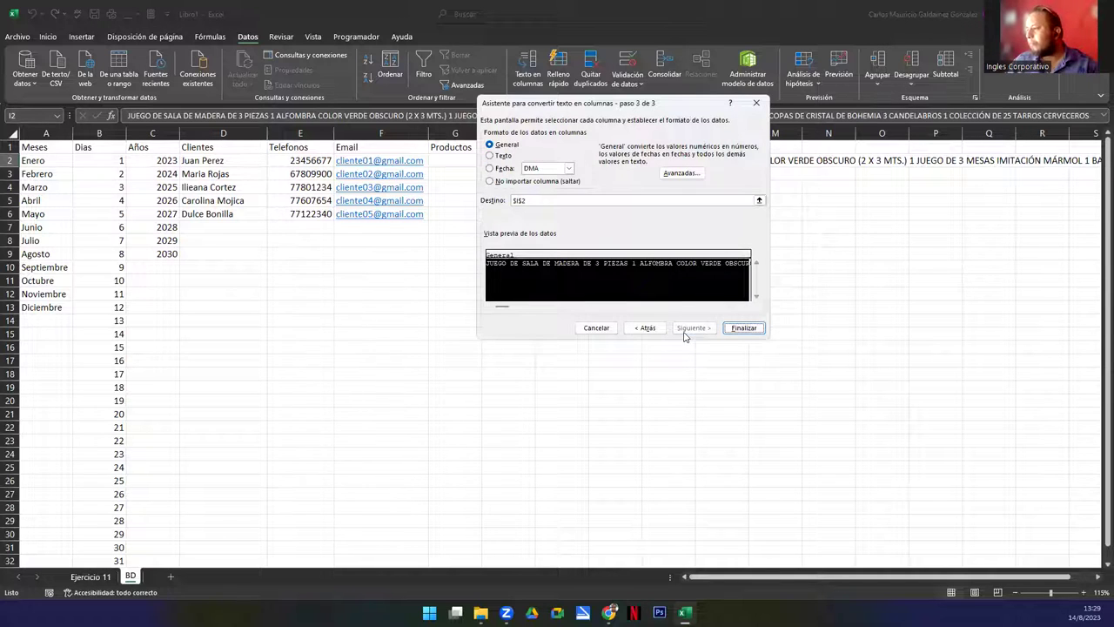
left_click(732, 329)
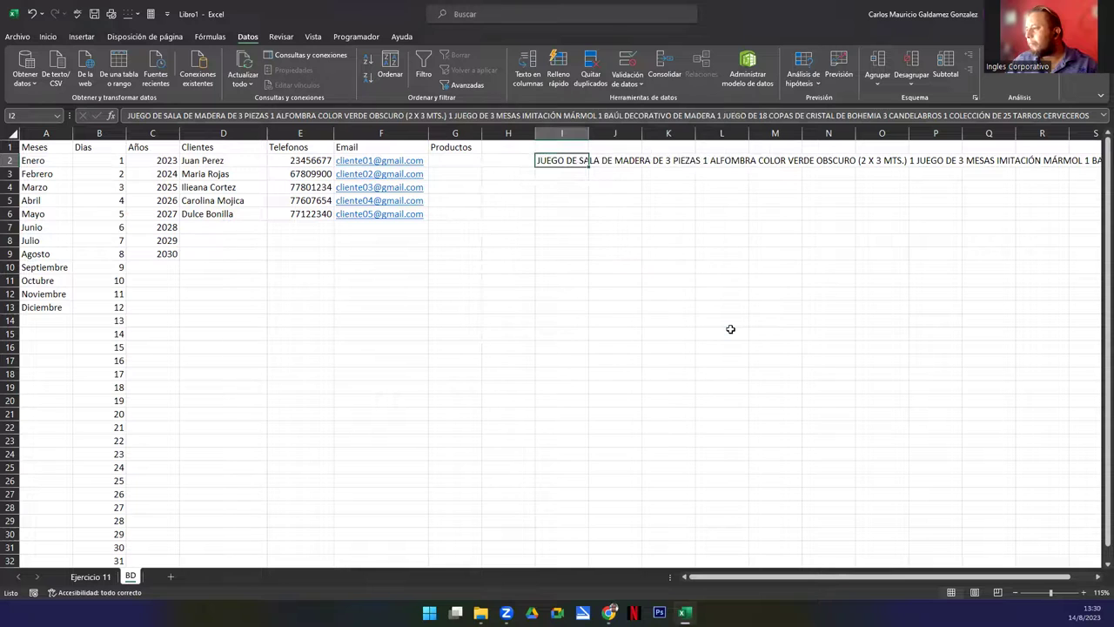
Dismiss the Flash Fill error and delete the long product text from I2
left_click(576, 175)
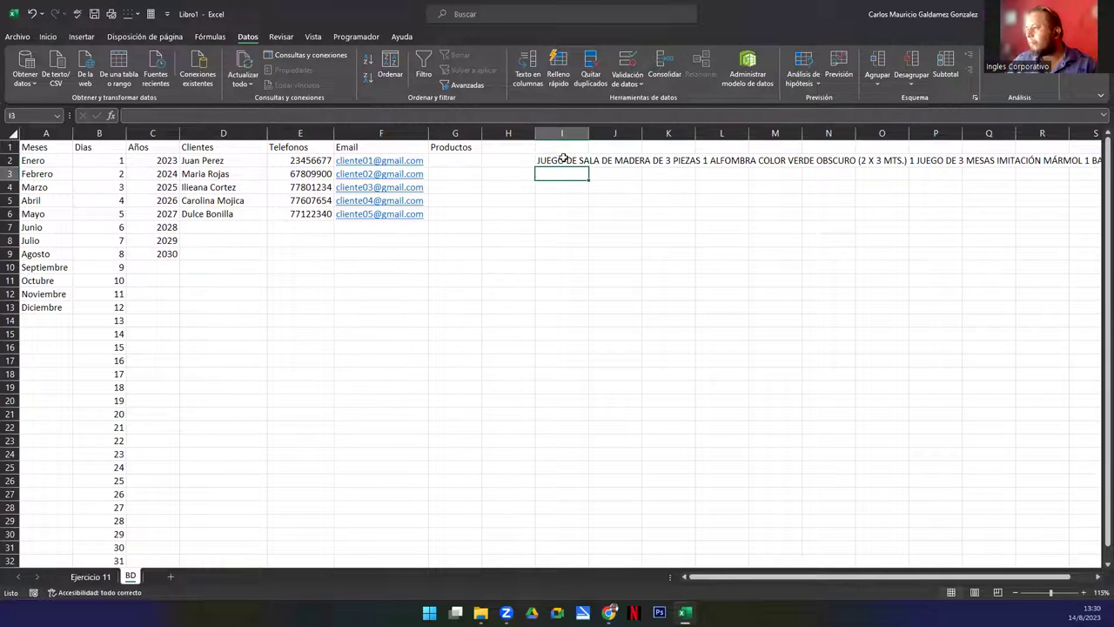
left_click(563, 161)
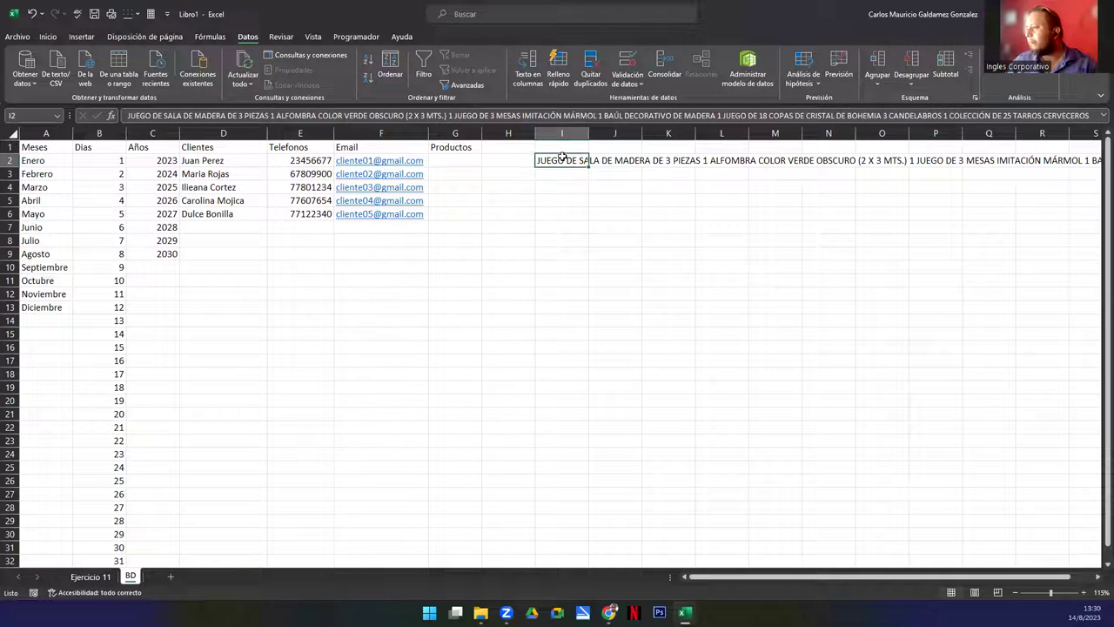
left_click(570, 90)
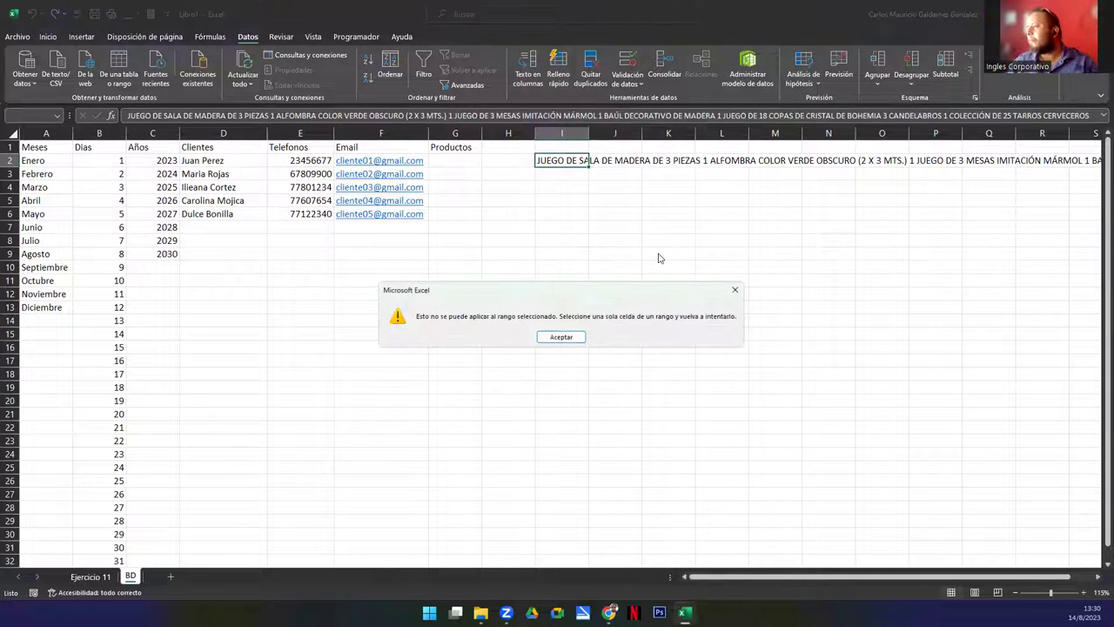
left_click(562, 337)
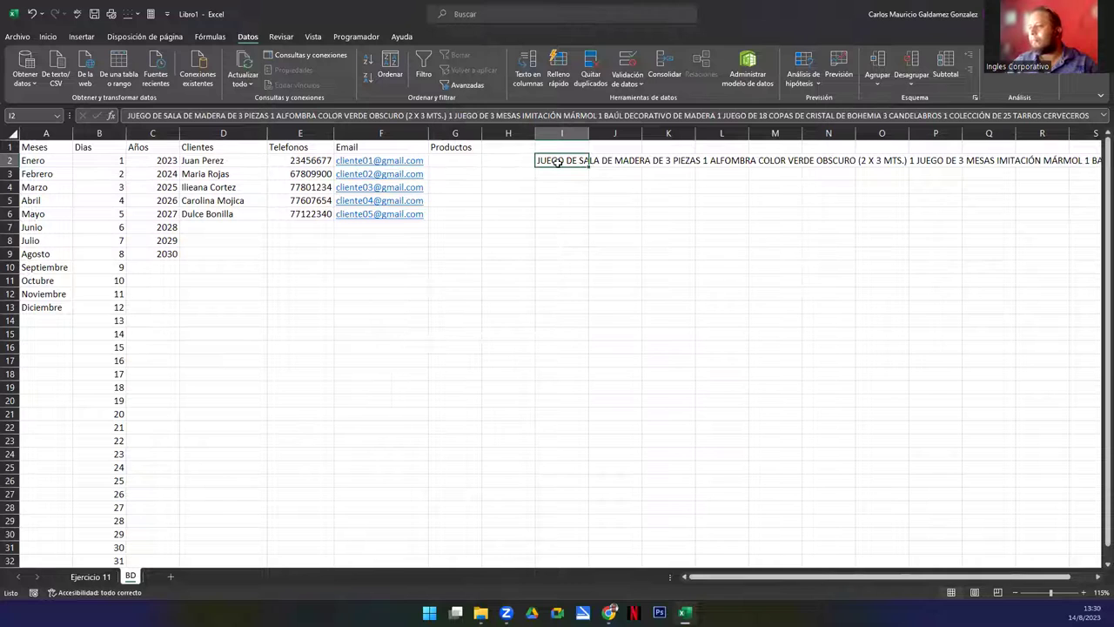
key("Delete")
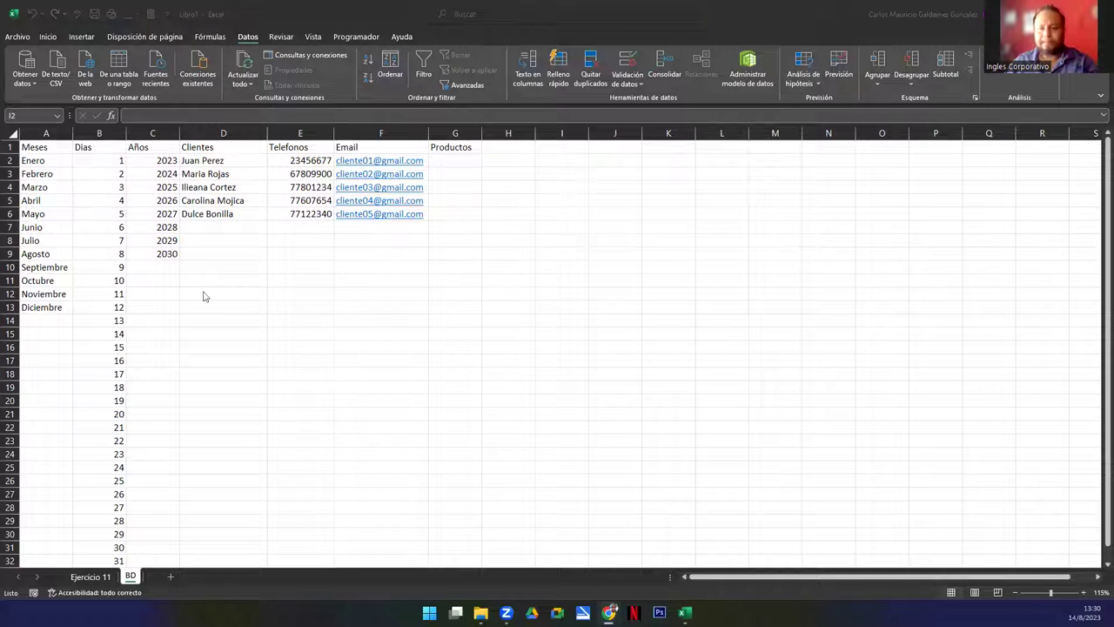
left_click(528, 162)
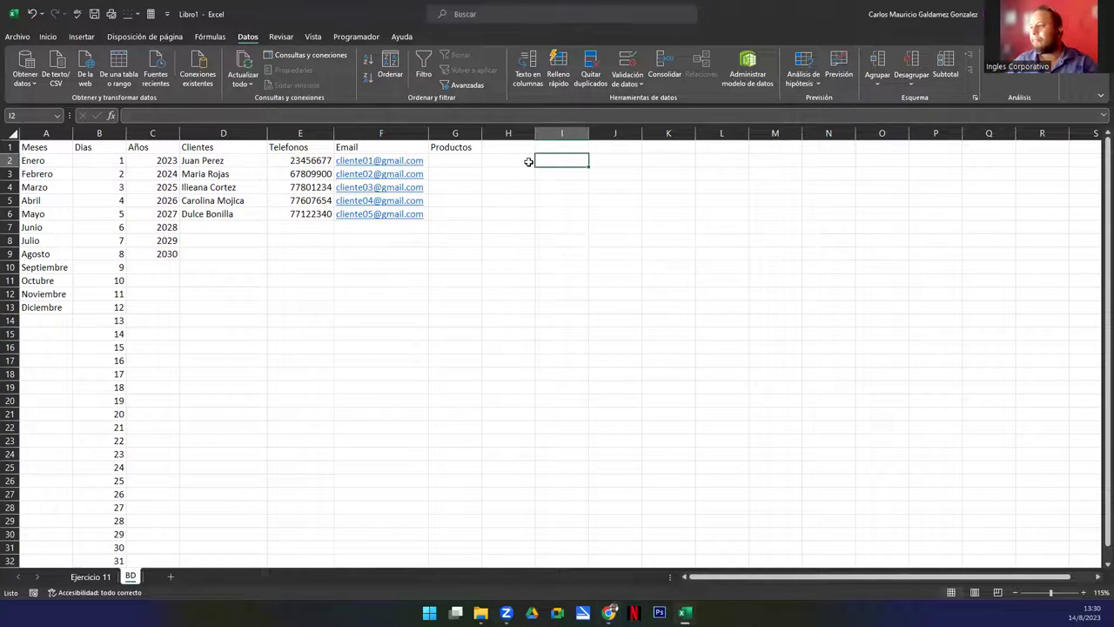
left_click(470, 160)
type("JUEGO DE SALA DE MADERA DE 3 PIEZAS 1 ALFOMBRA COLOR VERDE OBSCURO (2 X 3 MTS.)")
double_click(551, 161)
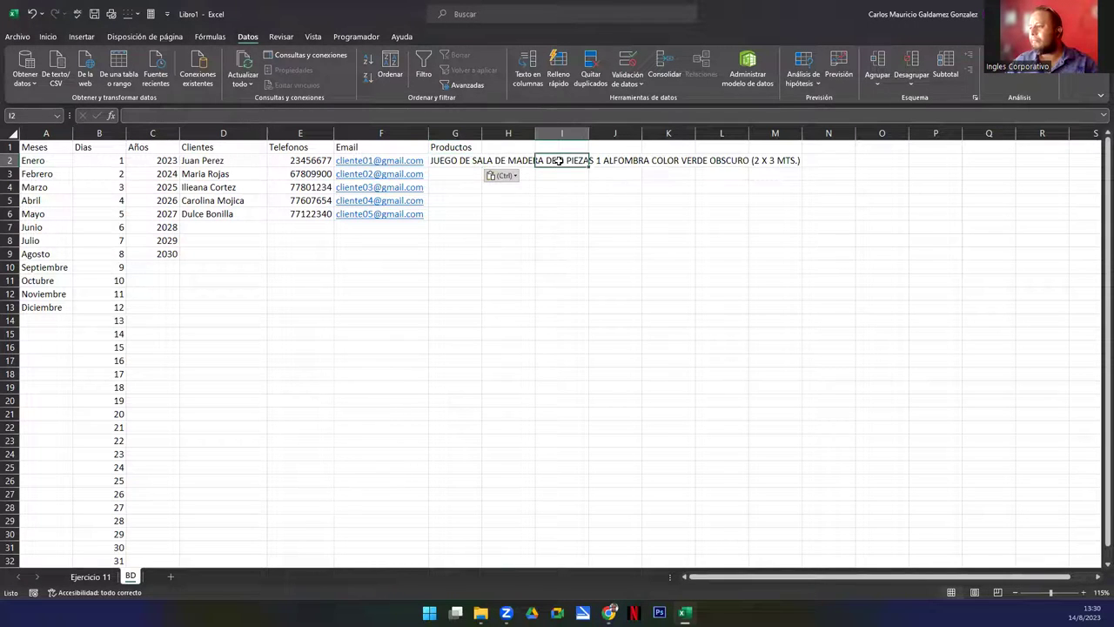
double_click(457, 160)
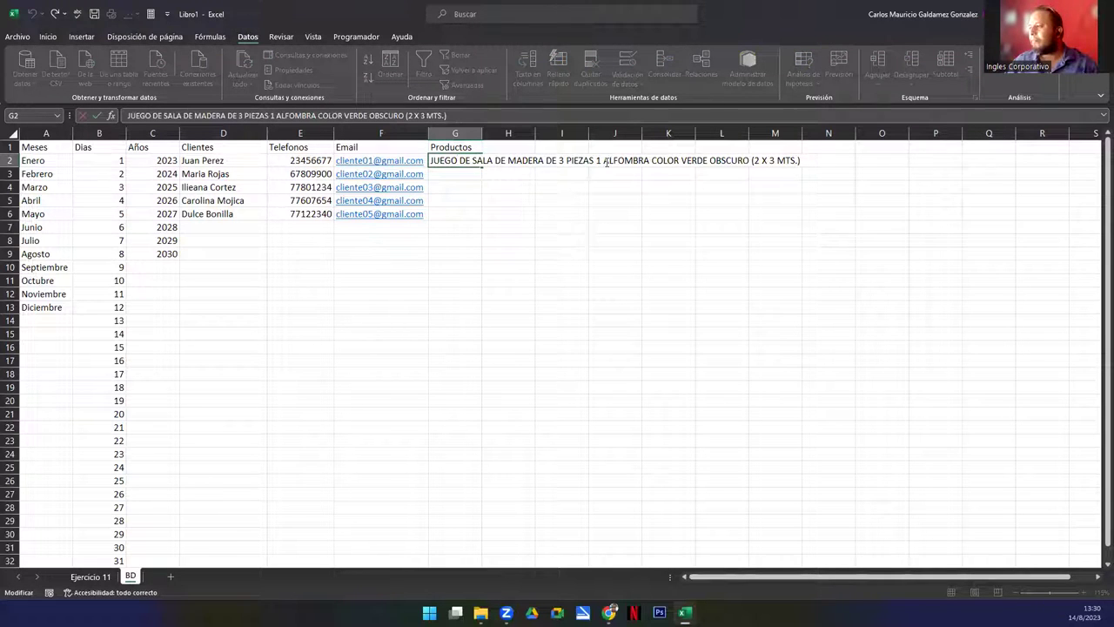
left_click_drag(605, 161, 827, 139)
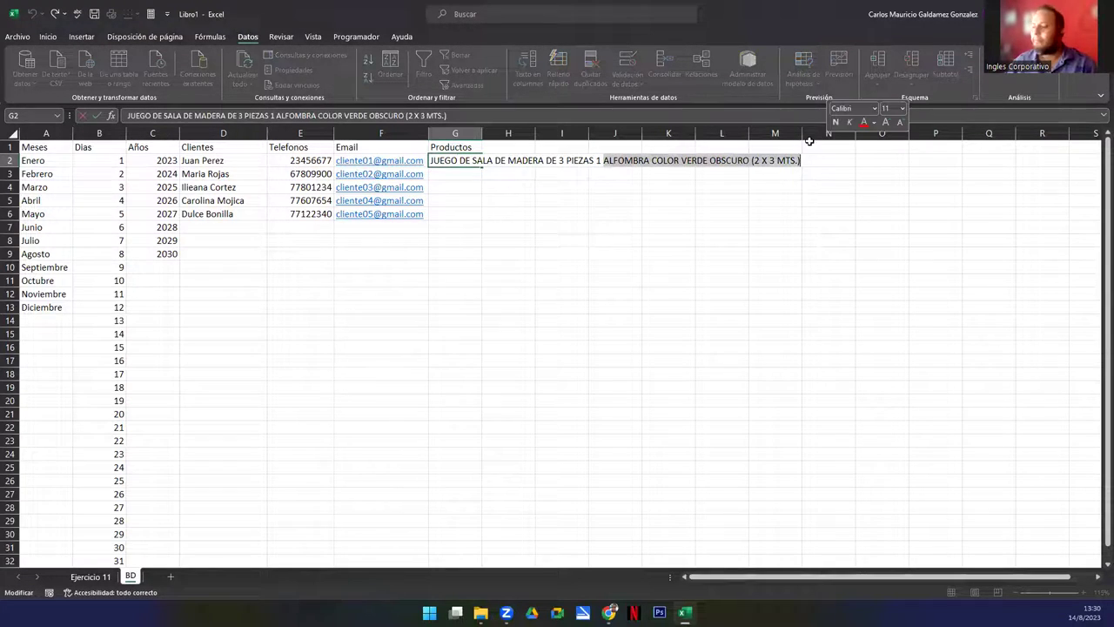
key("Escape")
key("Delete")
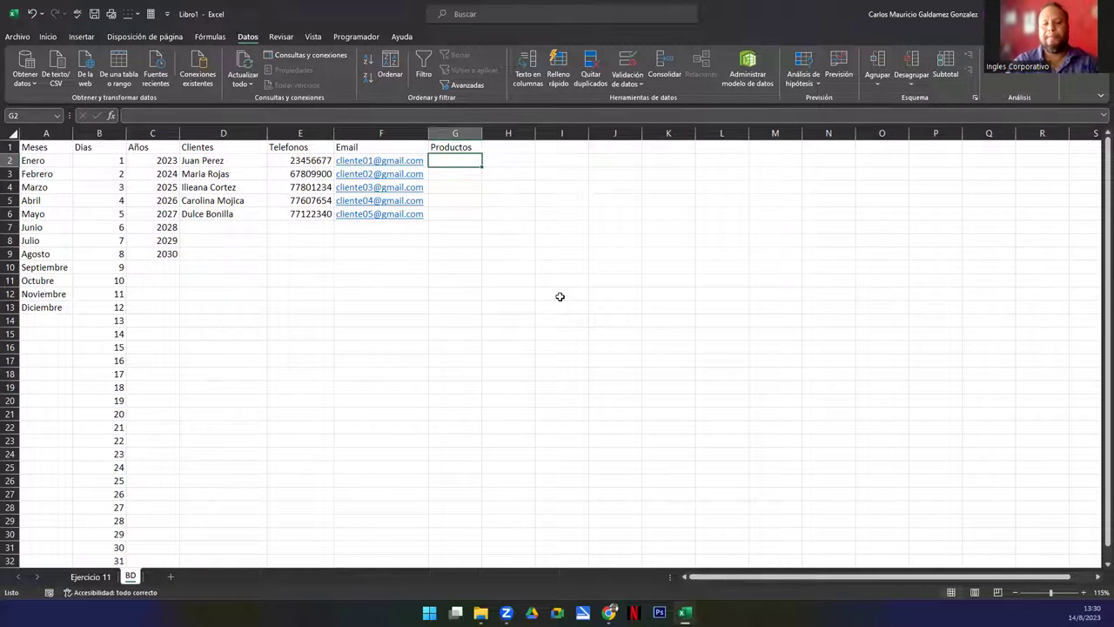
Enter Juego de Sala, Alfombra, Juego de 3 mesas and Baul decorativo in G2:G5
type("Juego de Sala")
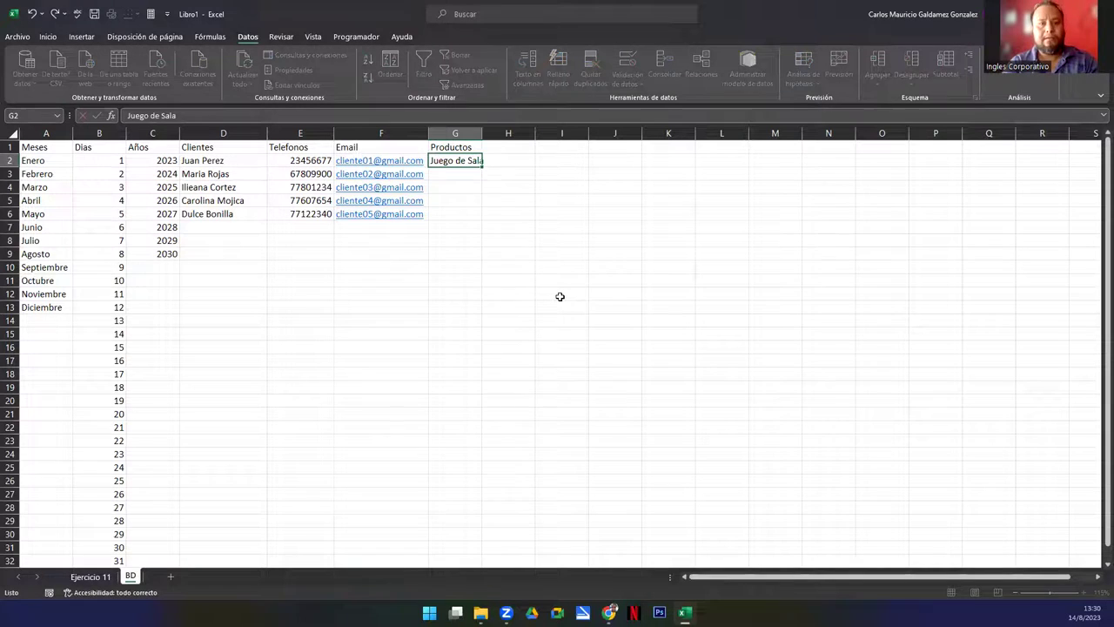
key("Return")
type("Alfombra")
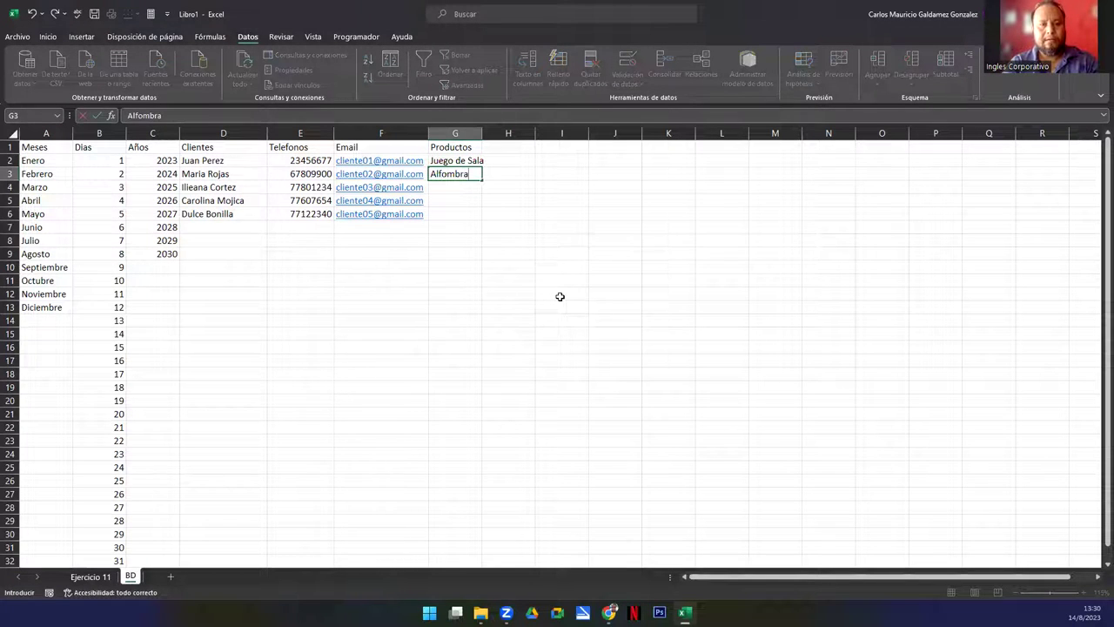
key("Return")
type("Juego de 3 mesas")
key("Return")
type("Baul decorativo")
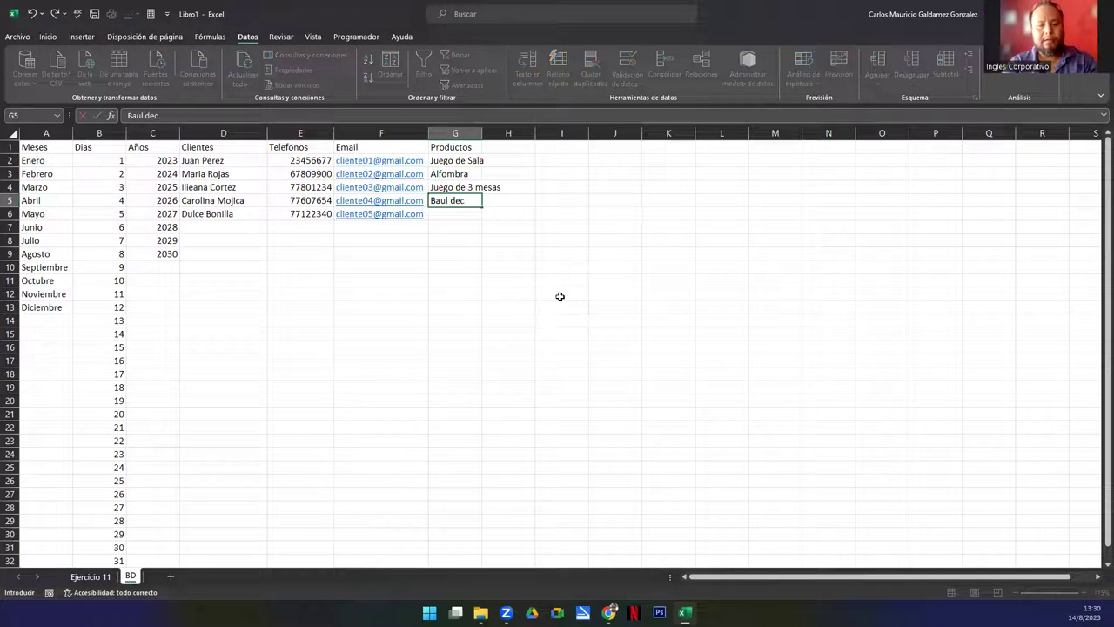
key("Return")
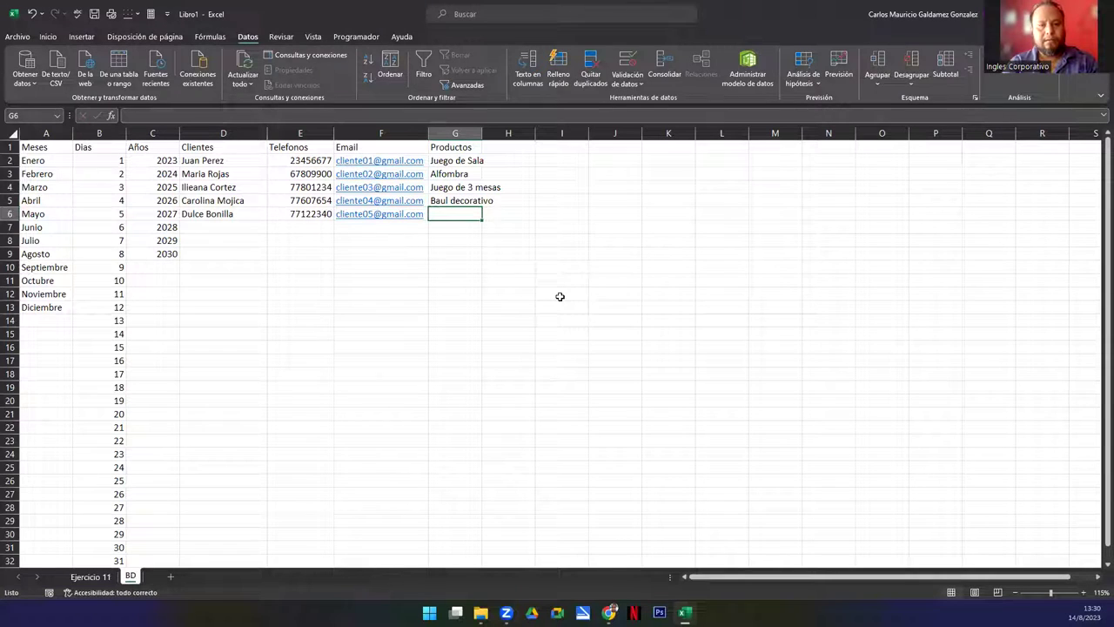
Enter Candelabros, Florero de Ceramica, TV Sony 40" and Reproductor DVD in G6:G9
type("Candelabros")
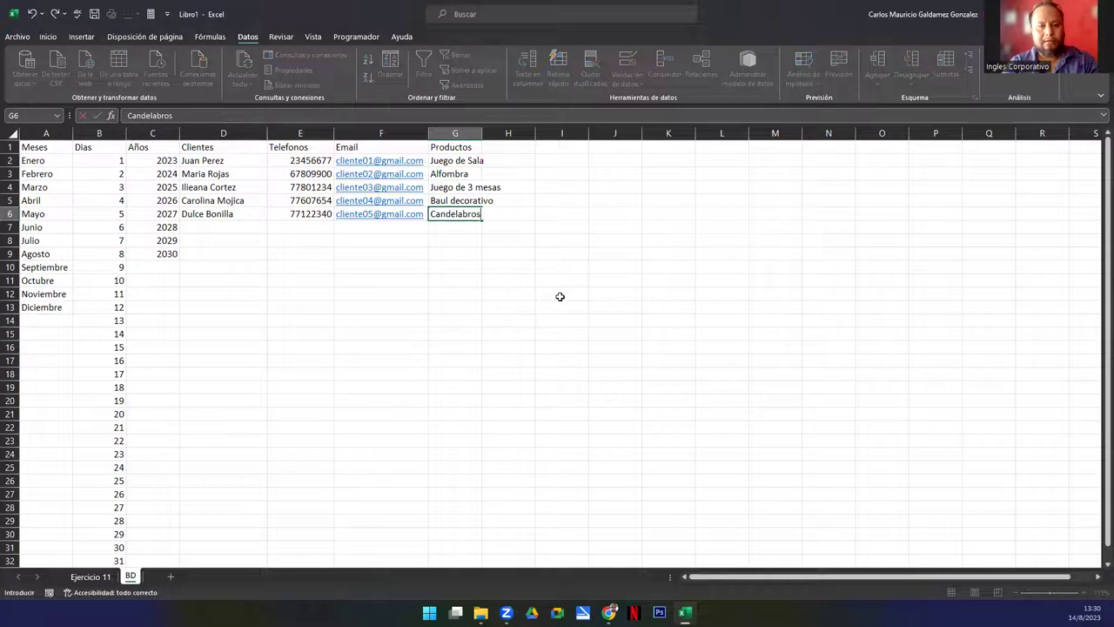
key("Return")
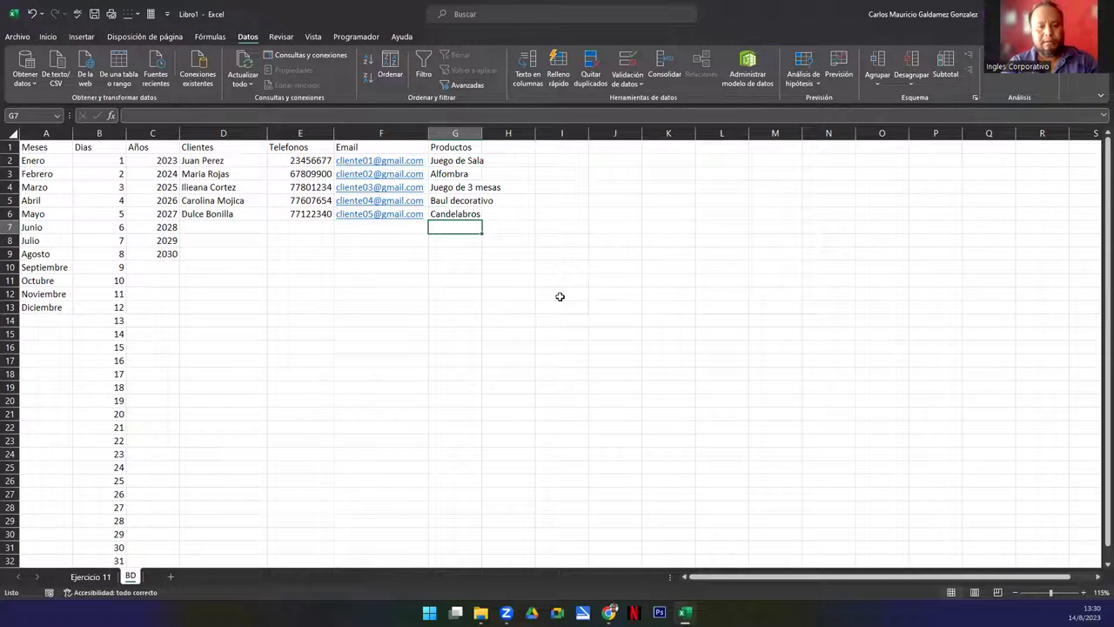
type("Florero de")
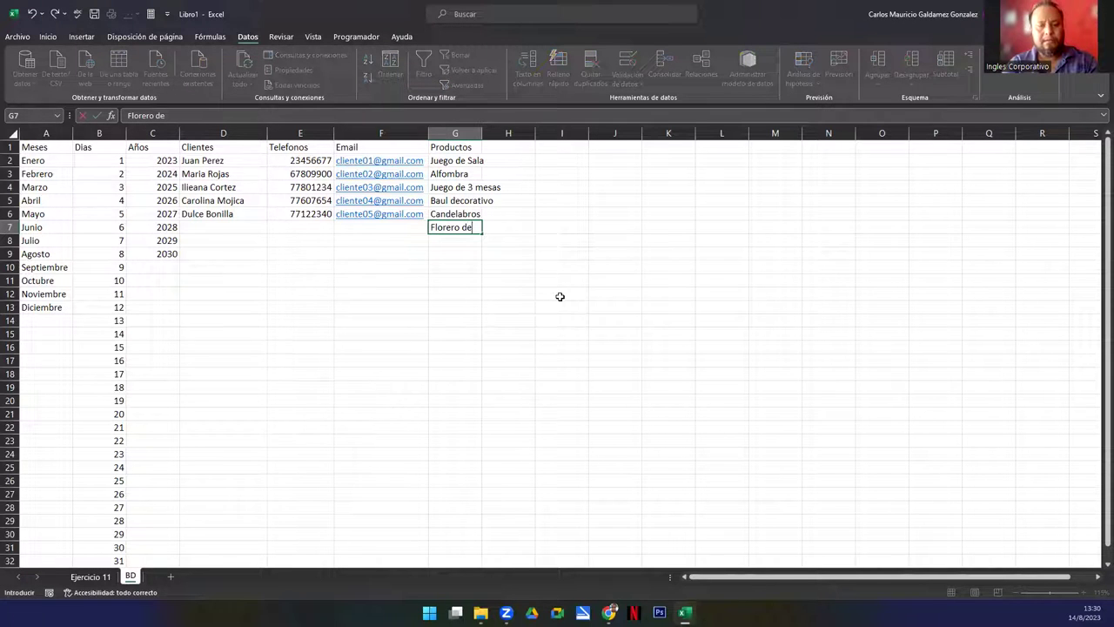
type(" Ceramica")
key("Return")
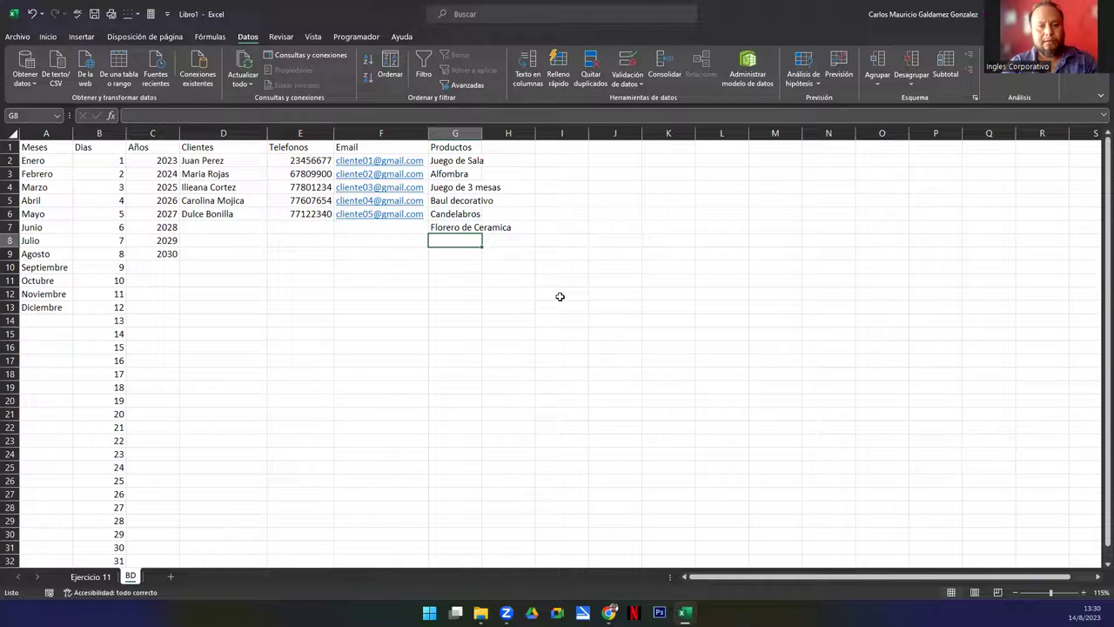
type("TV Sony")
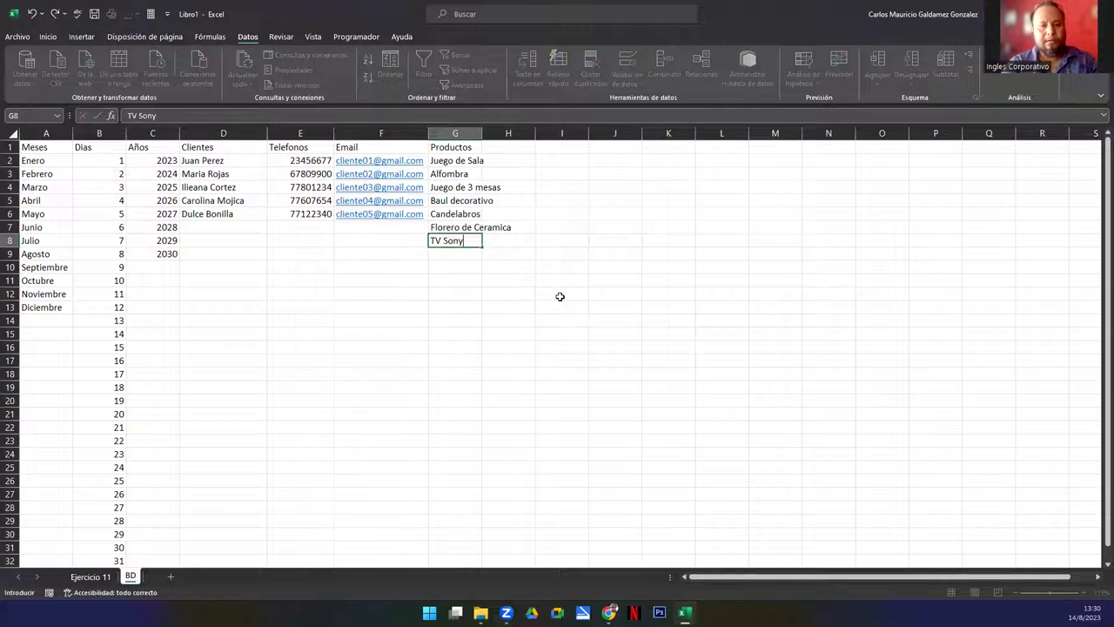
type(" 40\"")
key("Return")
type("Pro")
key("BackSpace")
key("BackSpace")
type("Reproductor DVD")
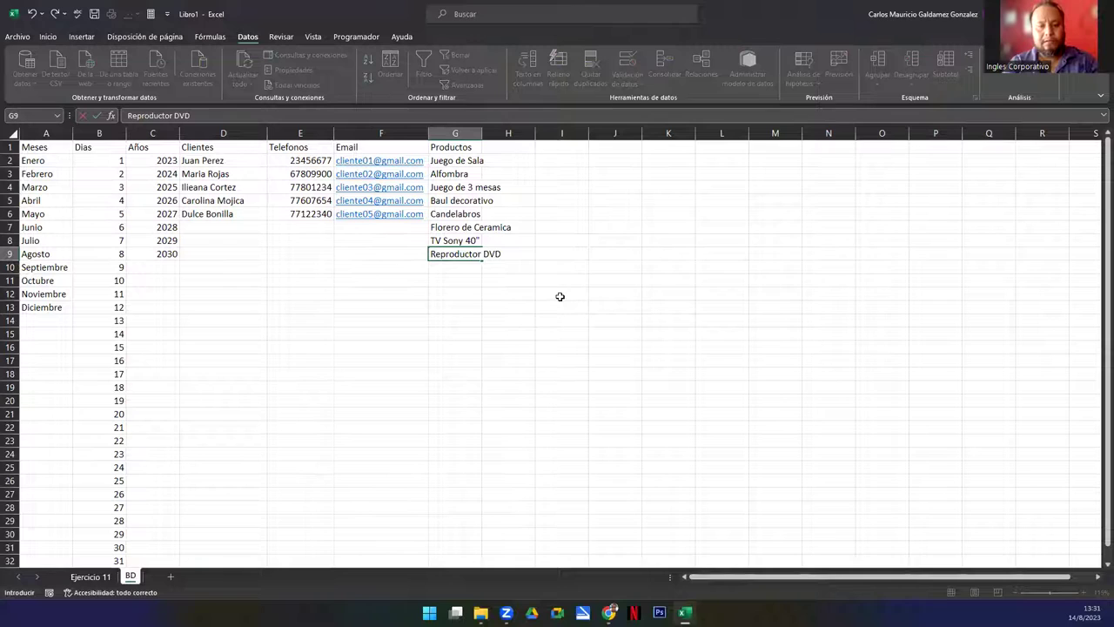
key("Return")
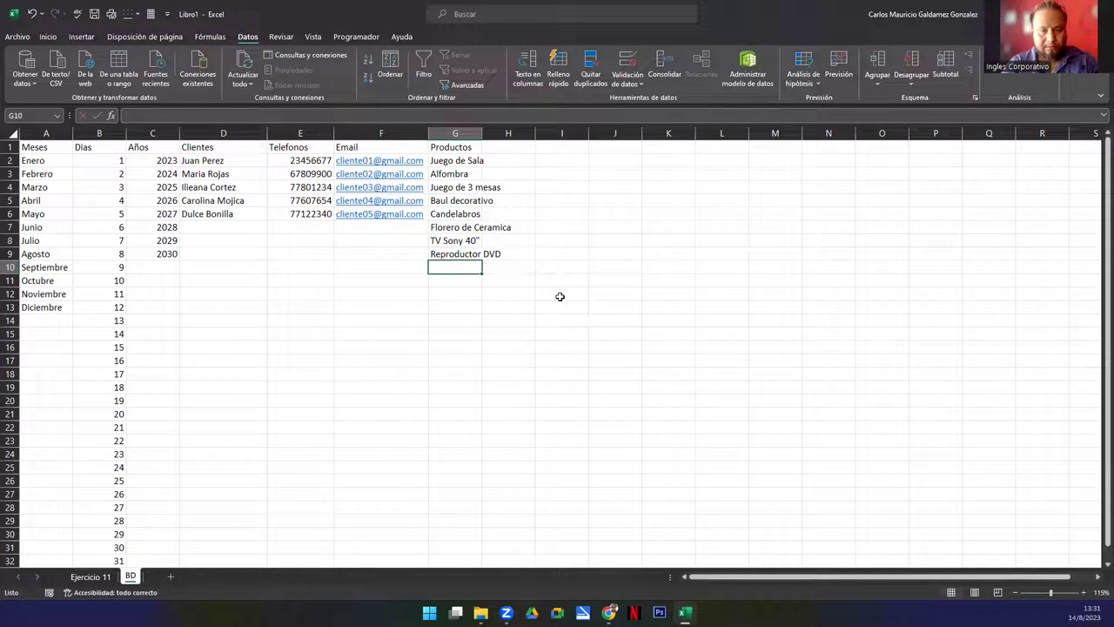
Add Consola Nintendo Switch and Portaretratos to the Productos list
type("Consola Nintendo Switch")
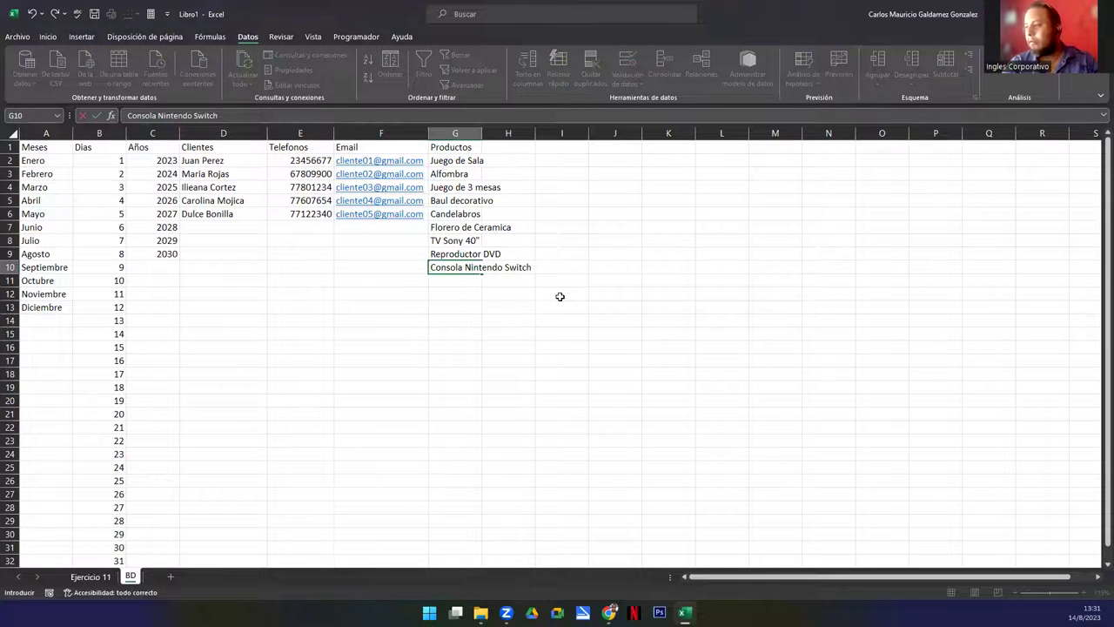
key("Return")
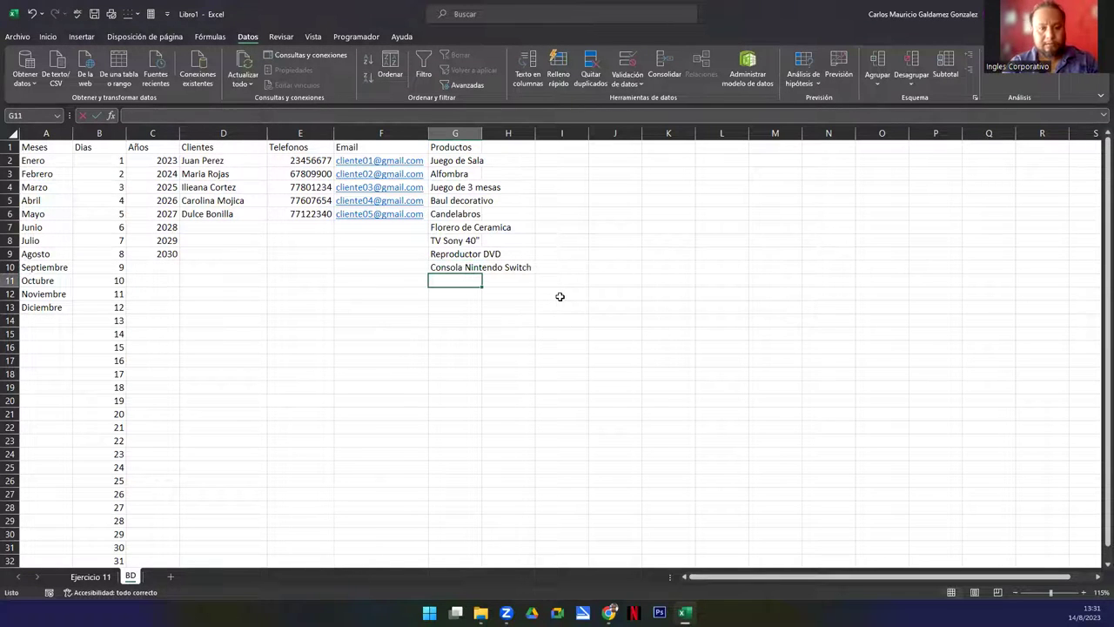
type("P")
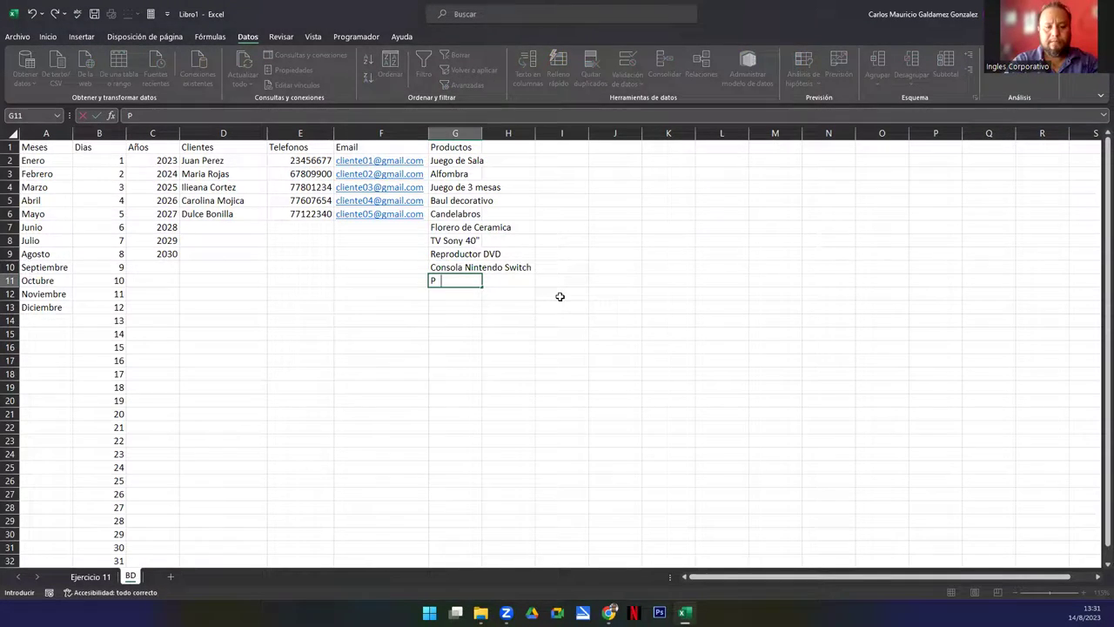
type("ortaretrar")
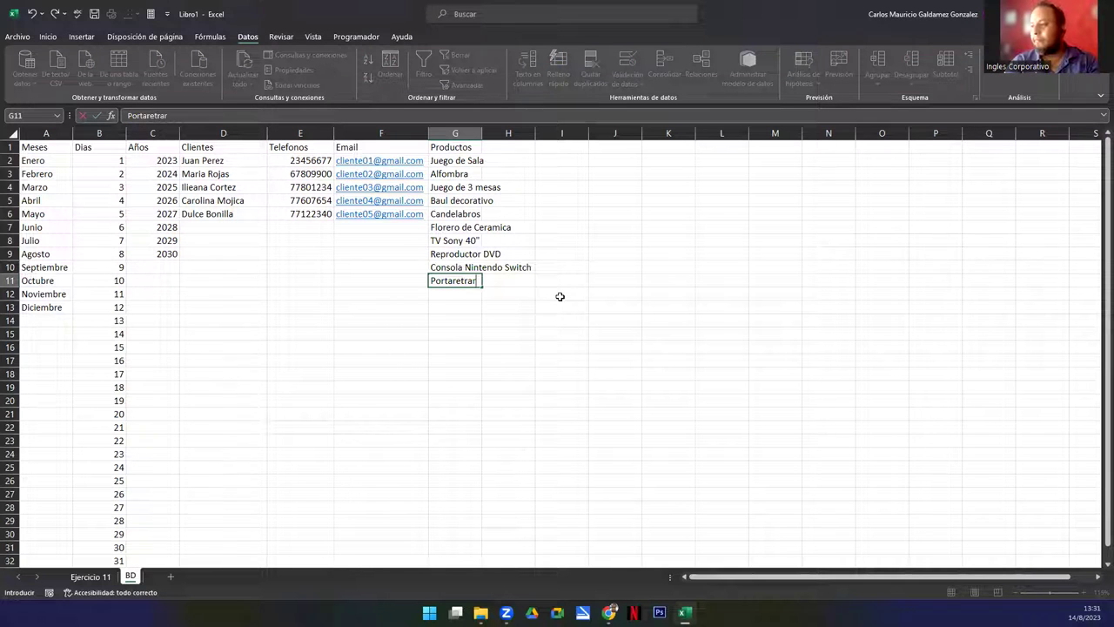
key("BackSpace")
type("tos")
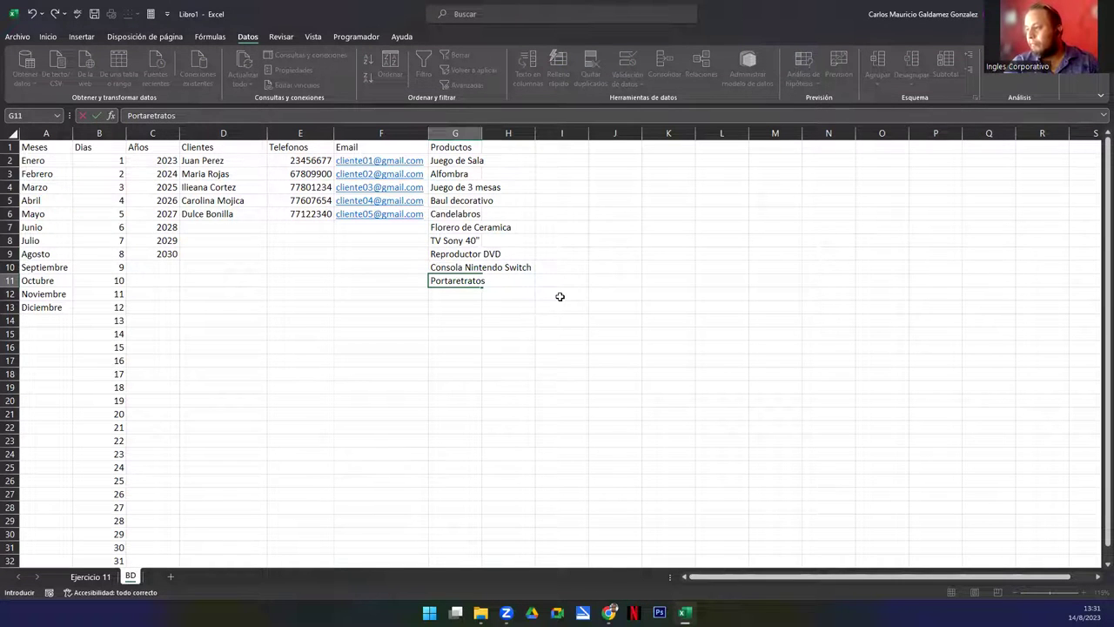
key("Return")
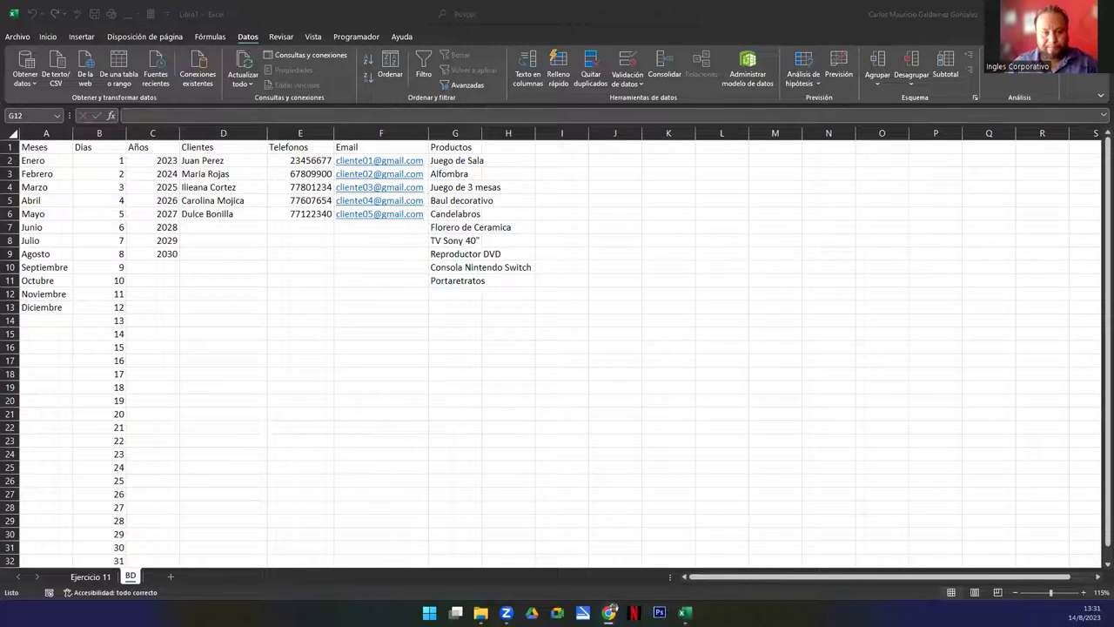
Add Juego de Comedor, Set de Recamara Queen and Set de Recamara Individual below
left_click(435, 299)
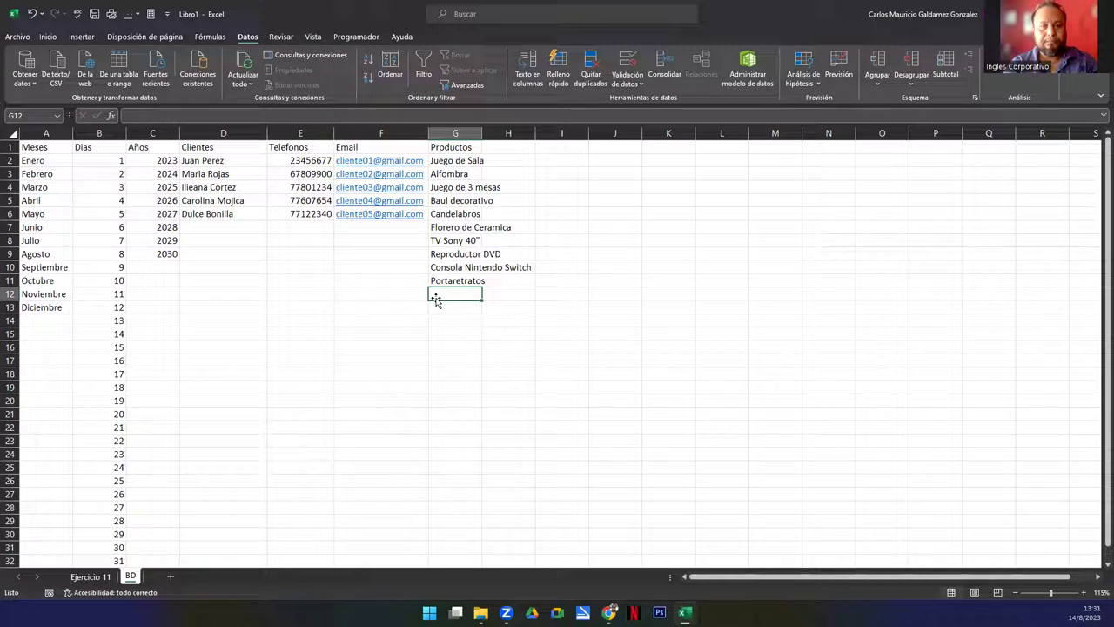
type("Comedor d")
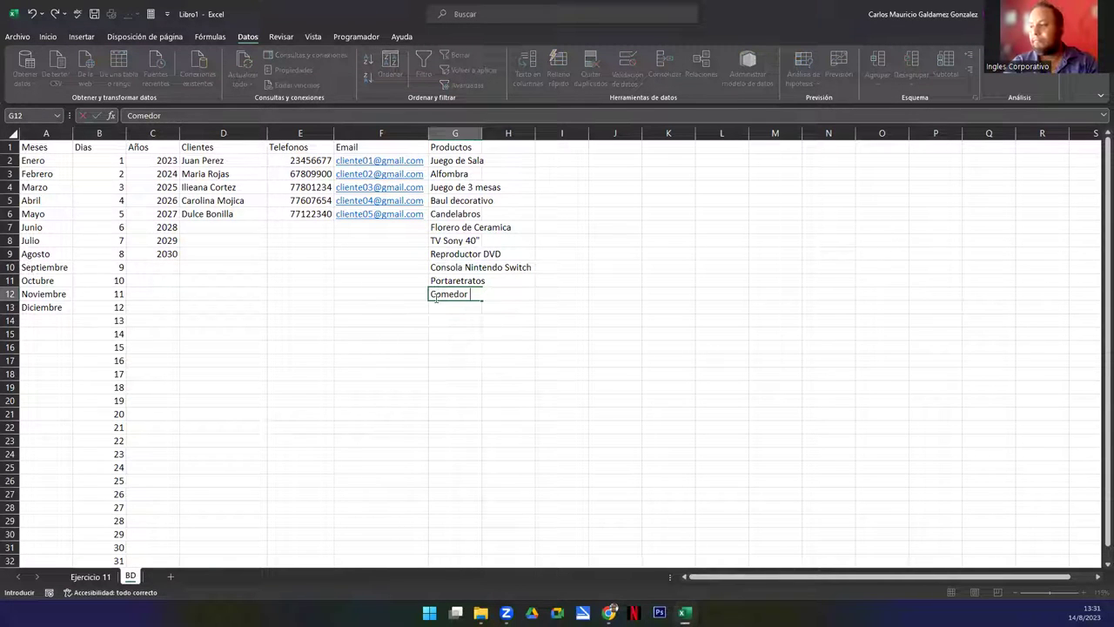
key("BackSpace")
key("BackSpace")
key("BackSpace")
key("BackSpace")
key("BackSpace")
key("BackSpace")
key("BackSpace")
type("Juego de CO")
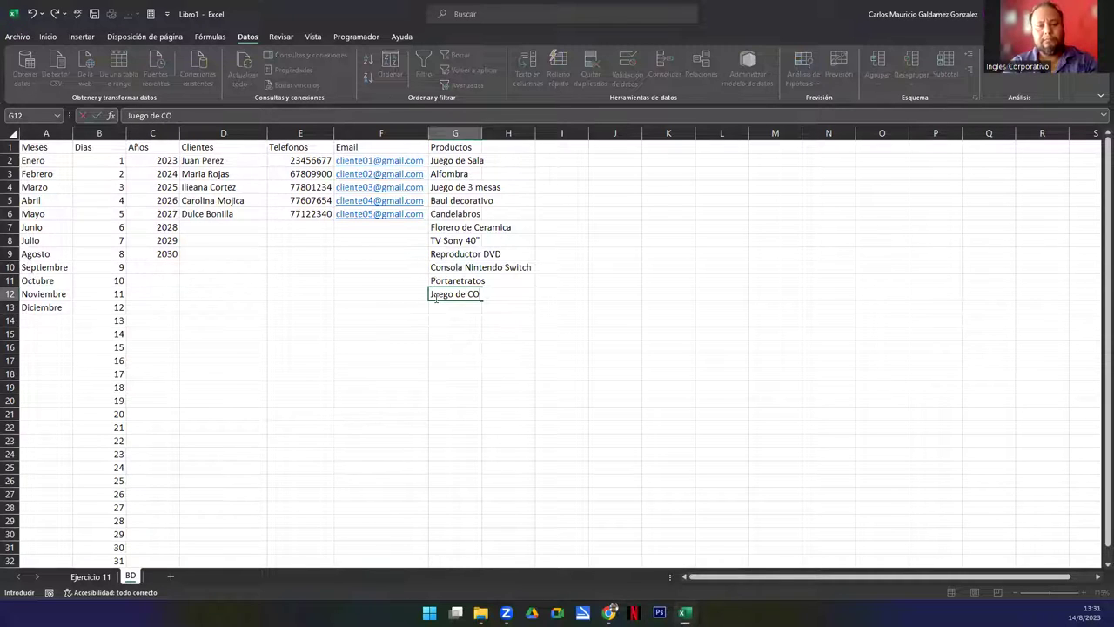
type("medor")
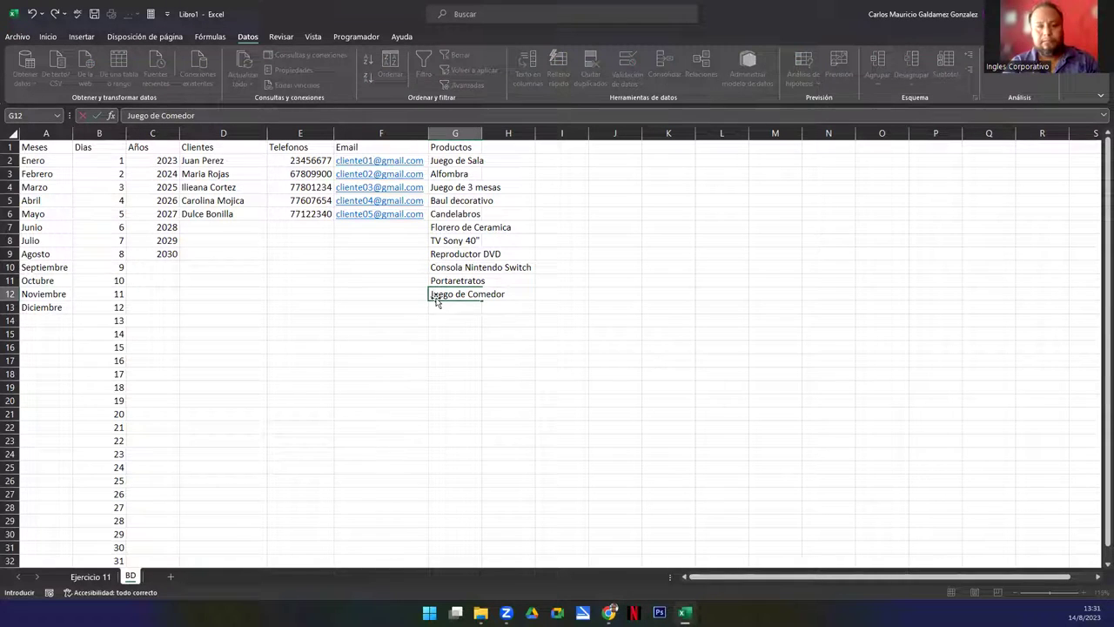
key("Return")
type("Set de Rd")
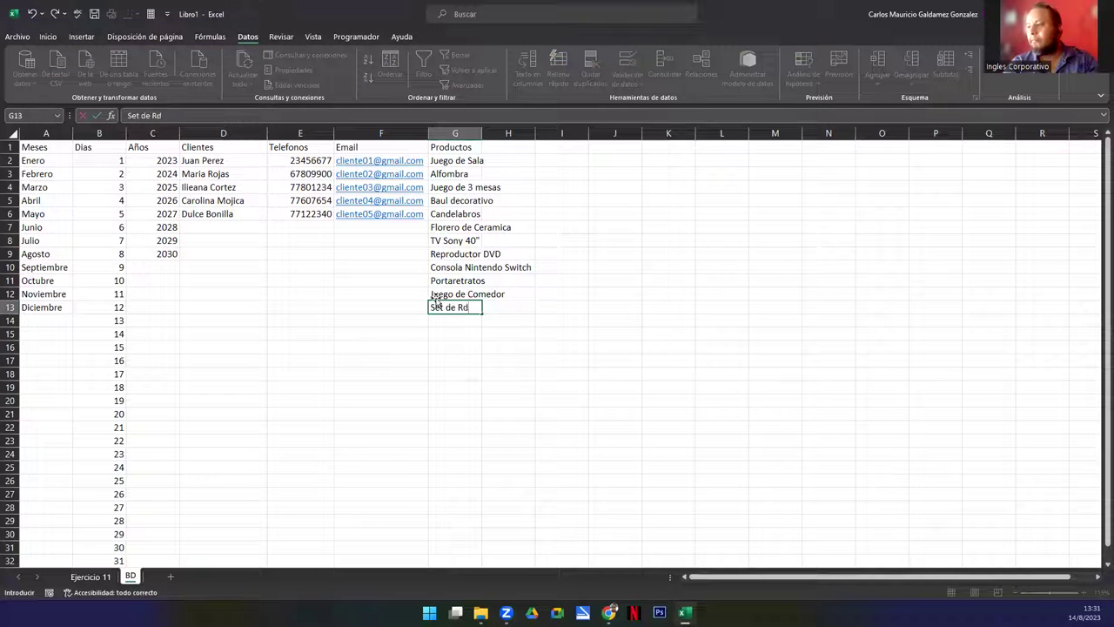
key("BackSpace")
type("eca")
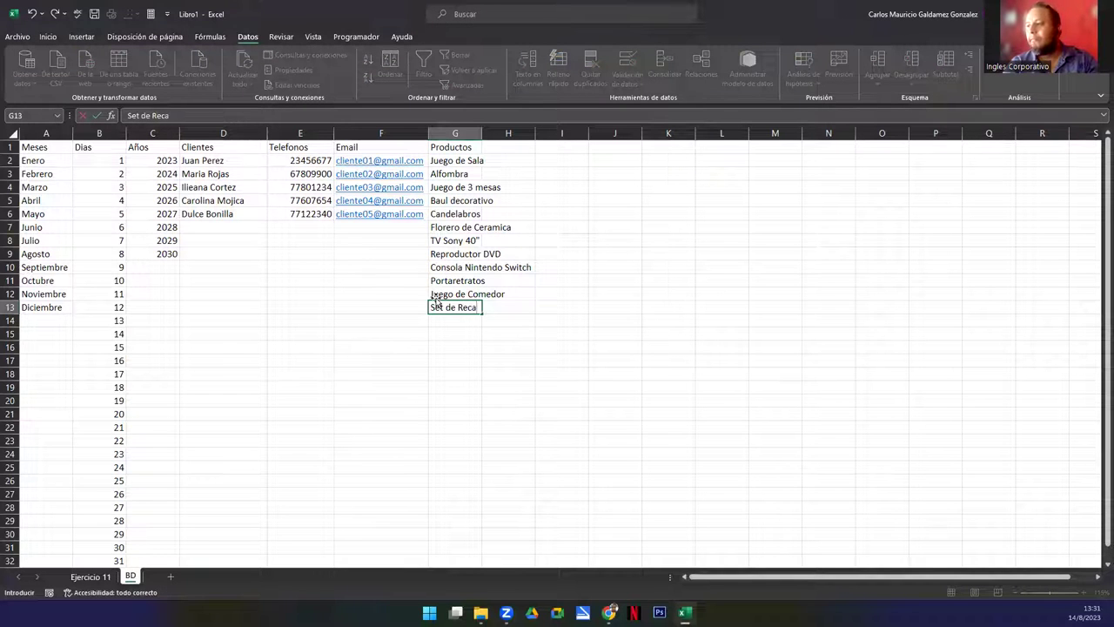
type("mara Queen")
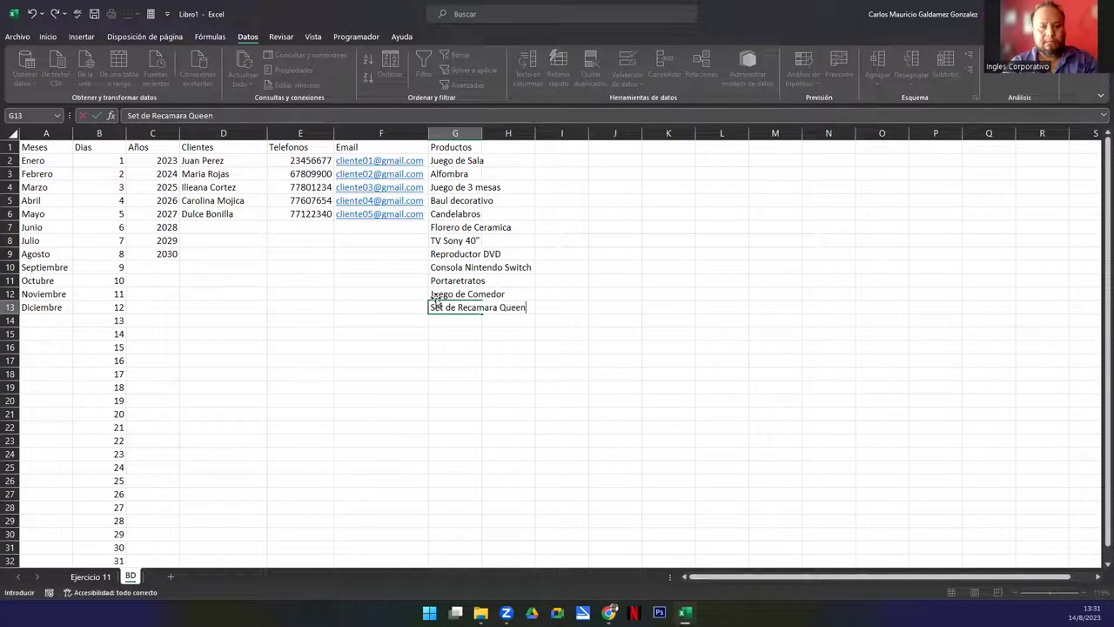
key("Return")
type("Set de Recamar")
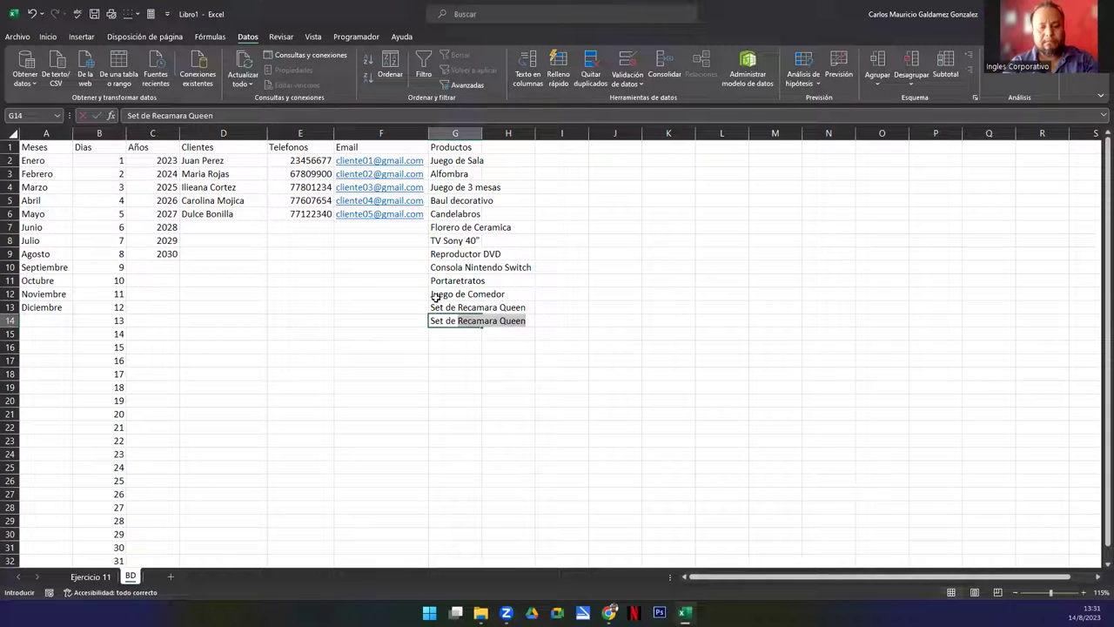
type("a ")
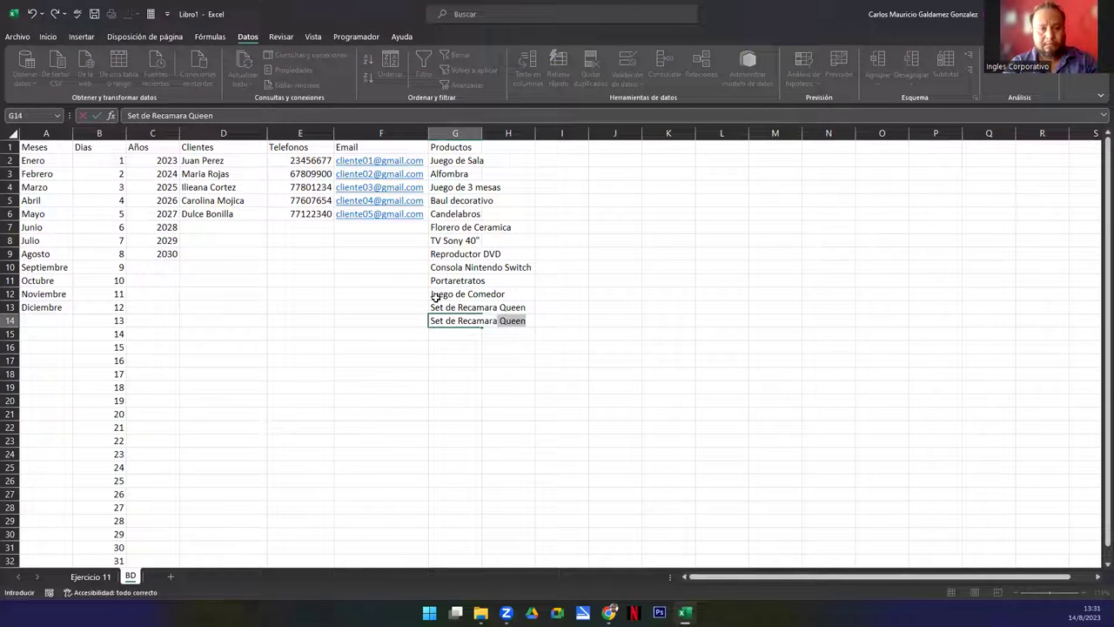
type("Individual")
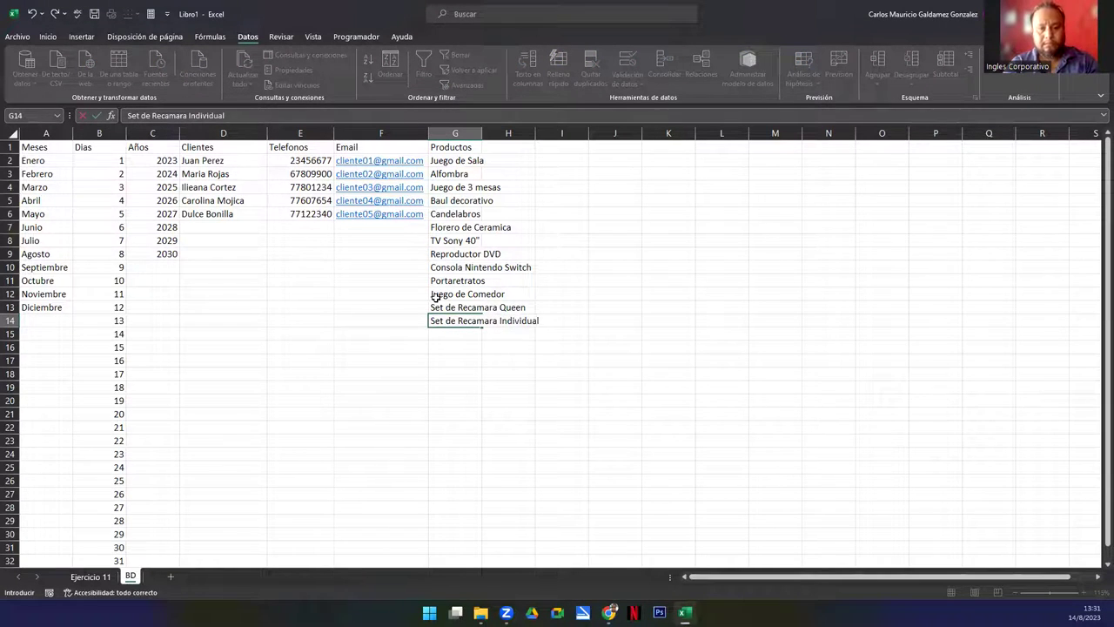
key("Return")
Add Par de Zapatos and Bicicleta BMX Niño, Adolescente and Adulto, fixing the typos
type("Pa")
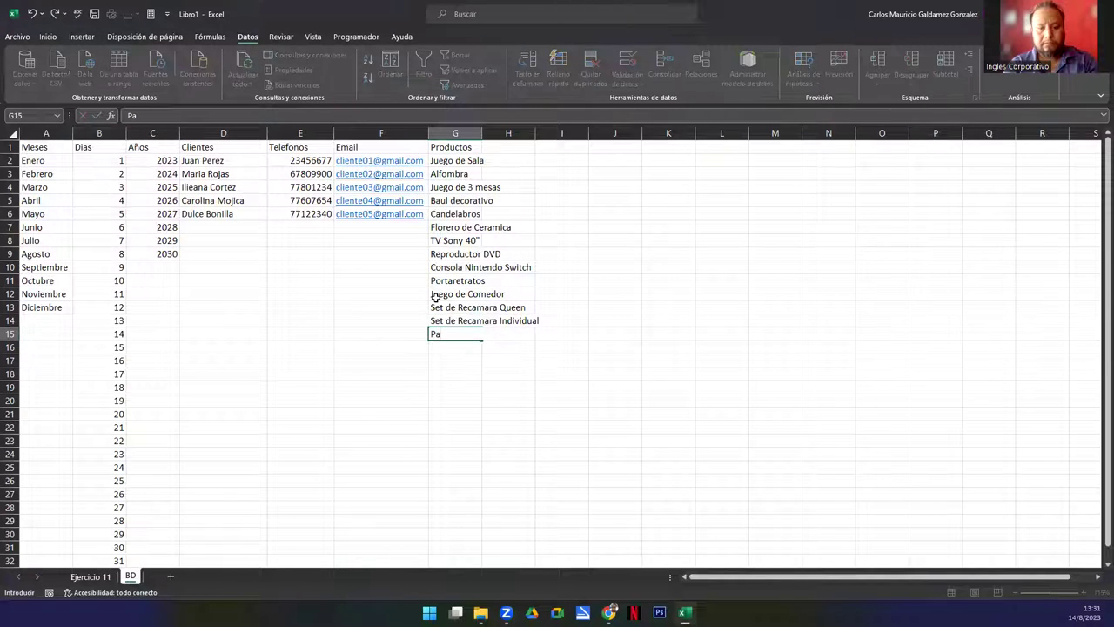
type("r de Zapatos")
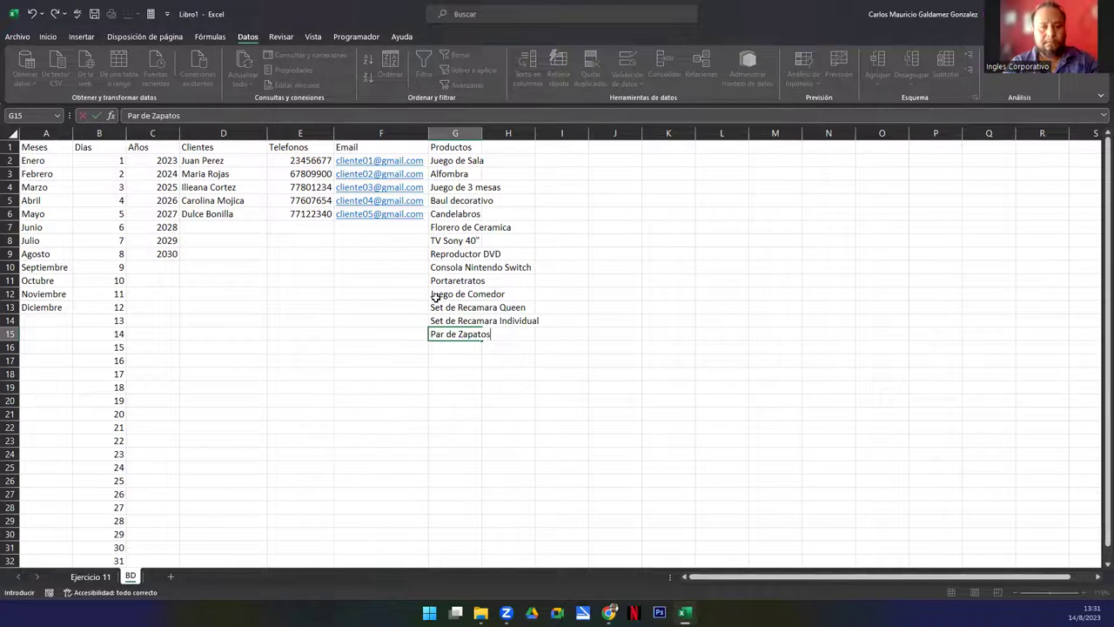
key("Return")
type("Bi")
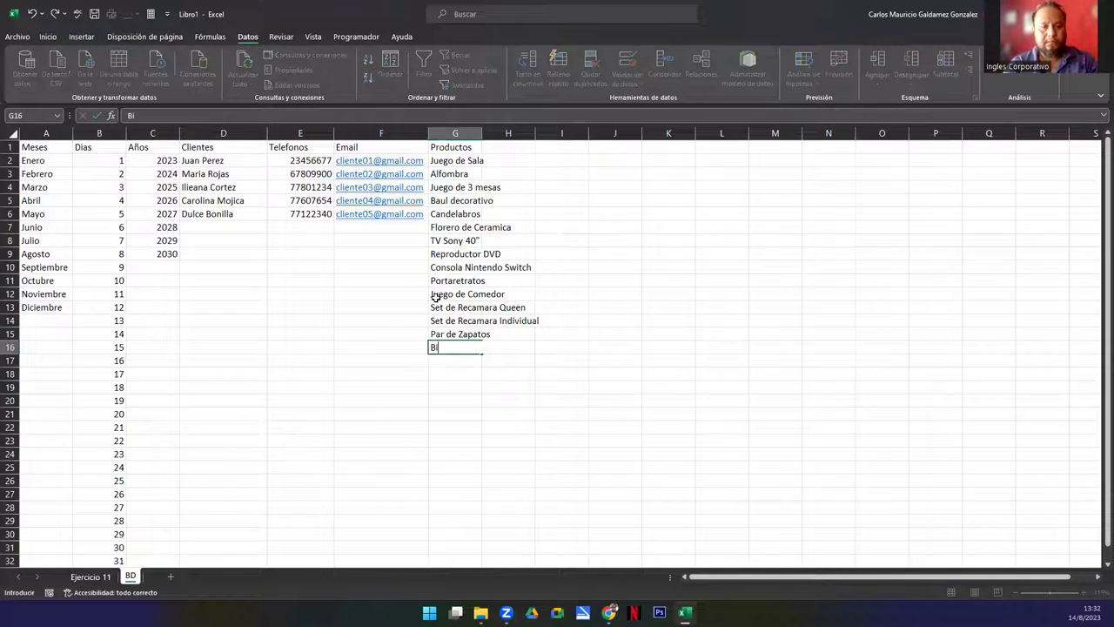
type("cicleta B")
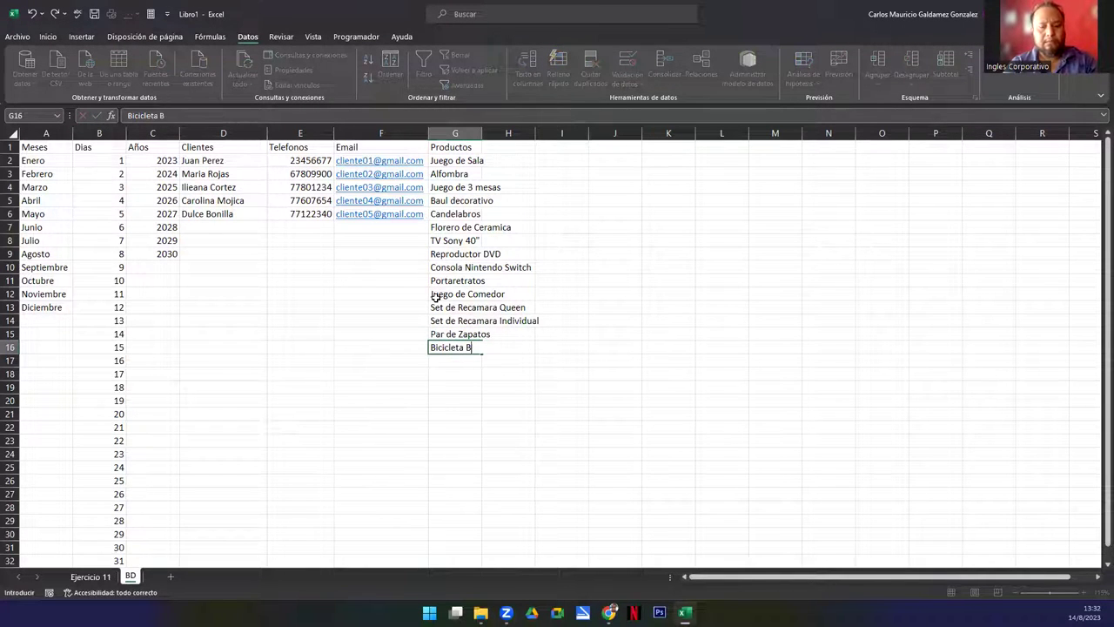
type("MX")
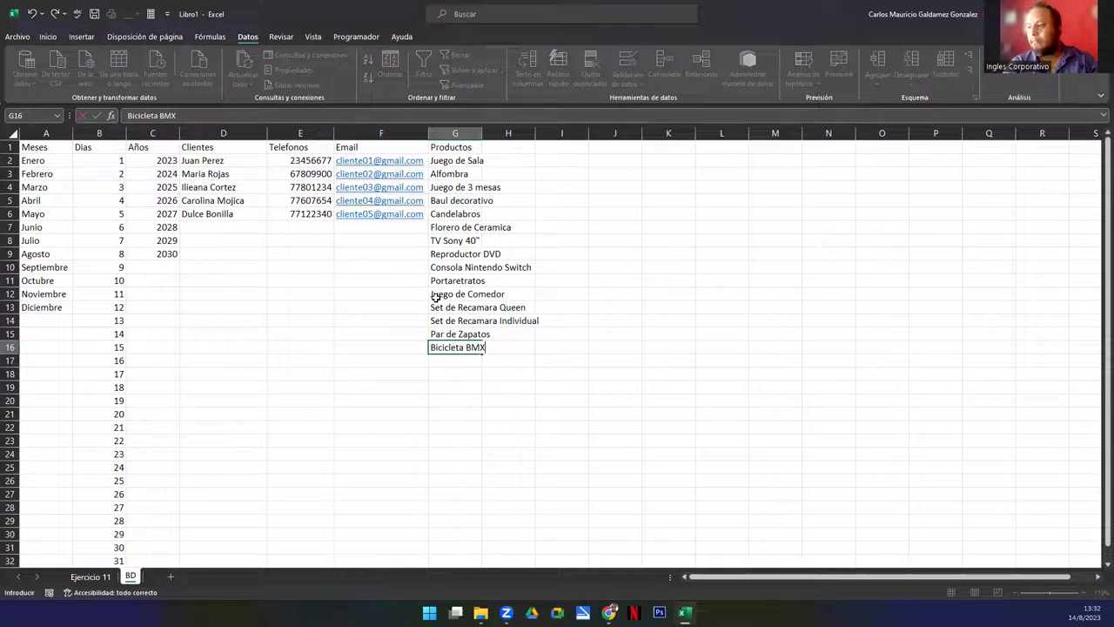
type(" Niño")
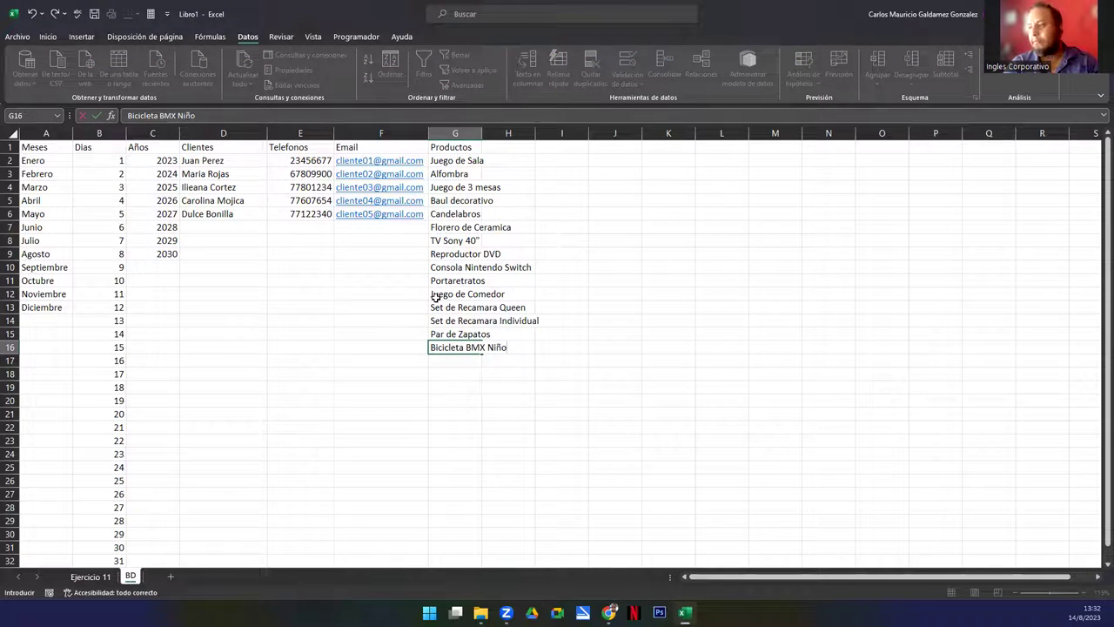
key("Return")
type("Bic")
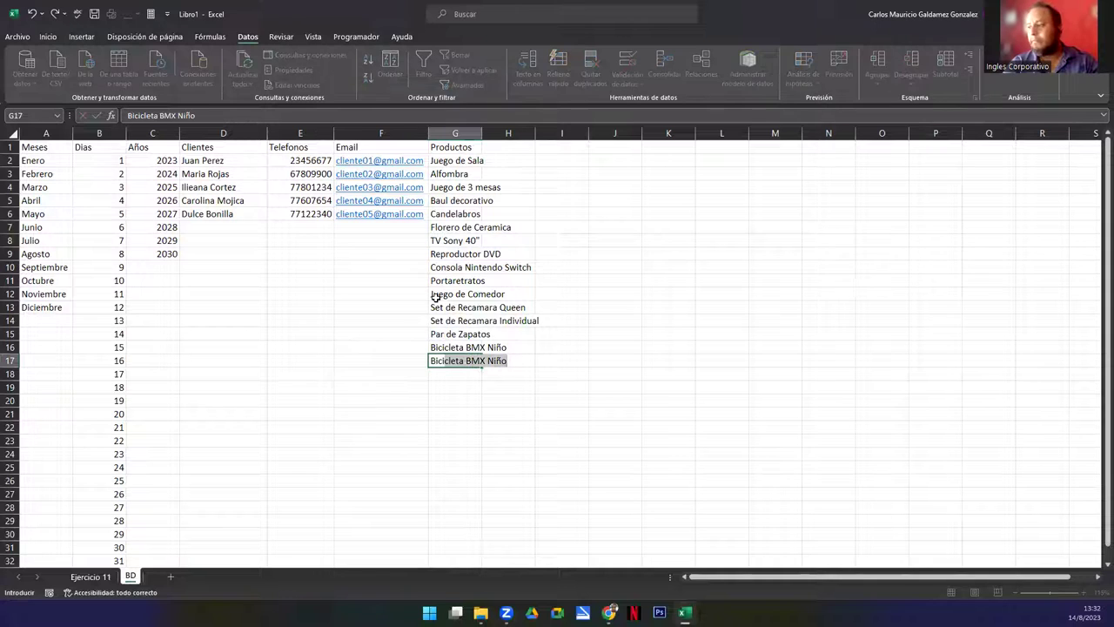
type("icleta BMX")
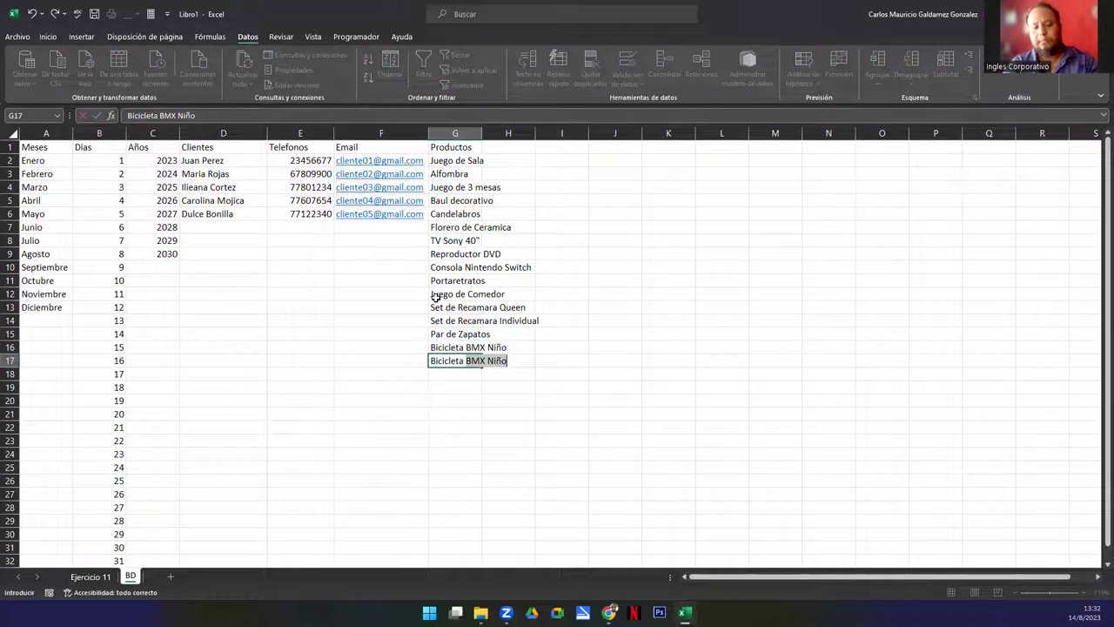
type(" Adole")
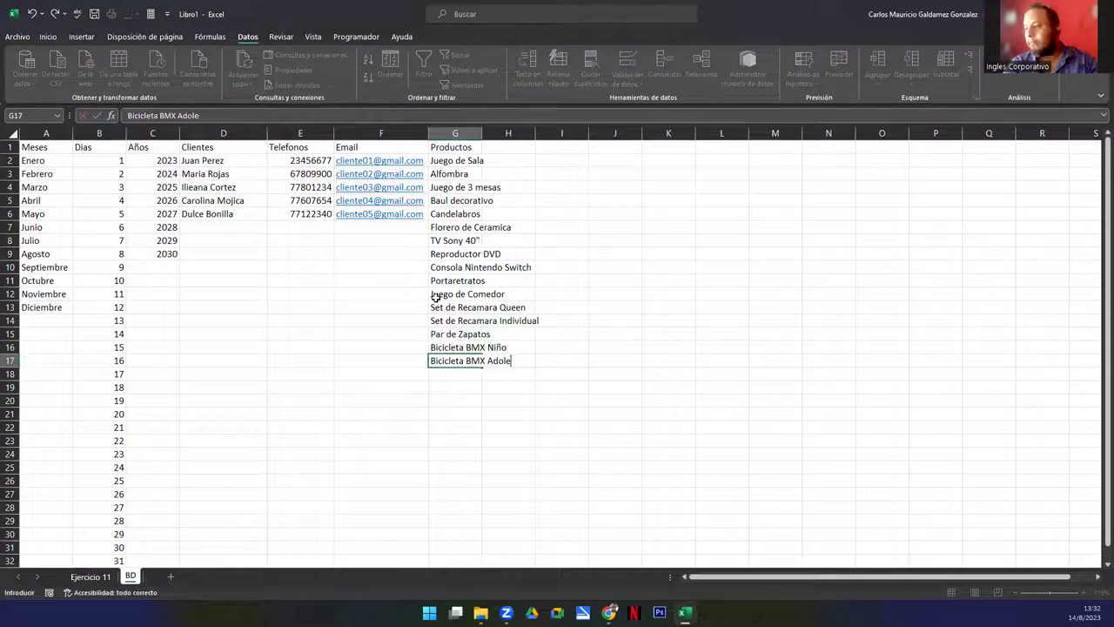
key("BackSpace")
key("BackSpace")
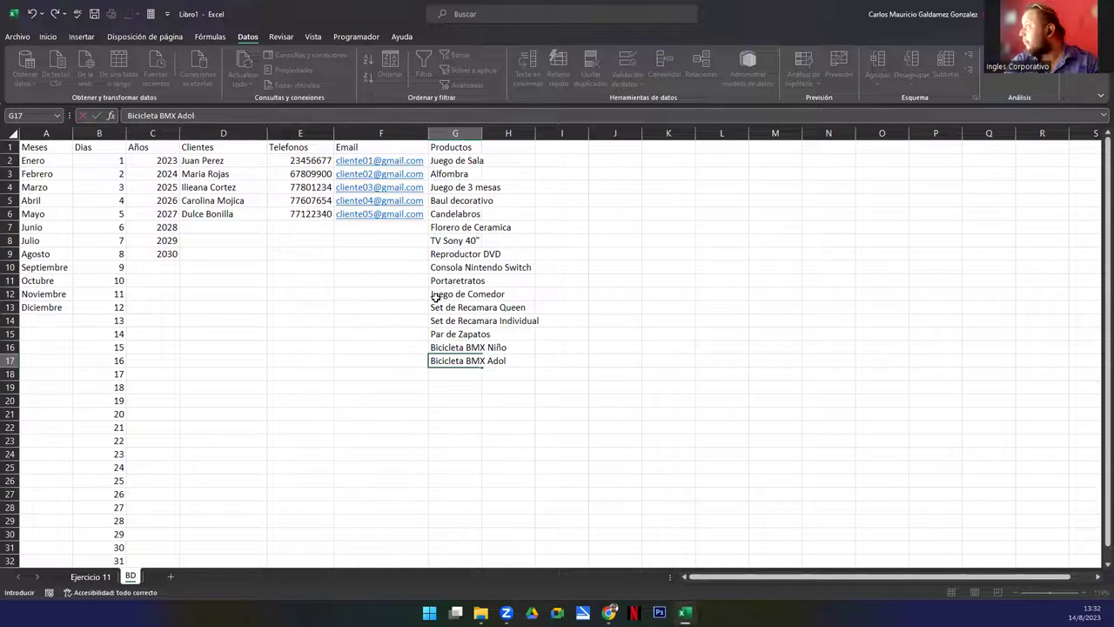
type("lescente")
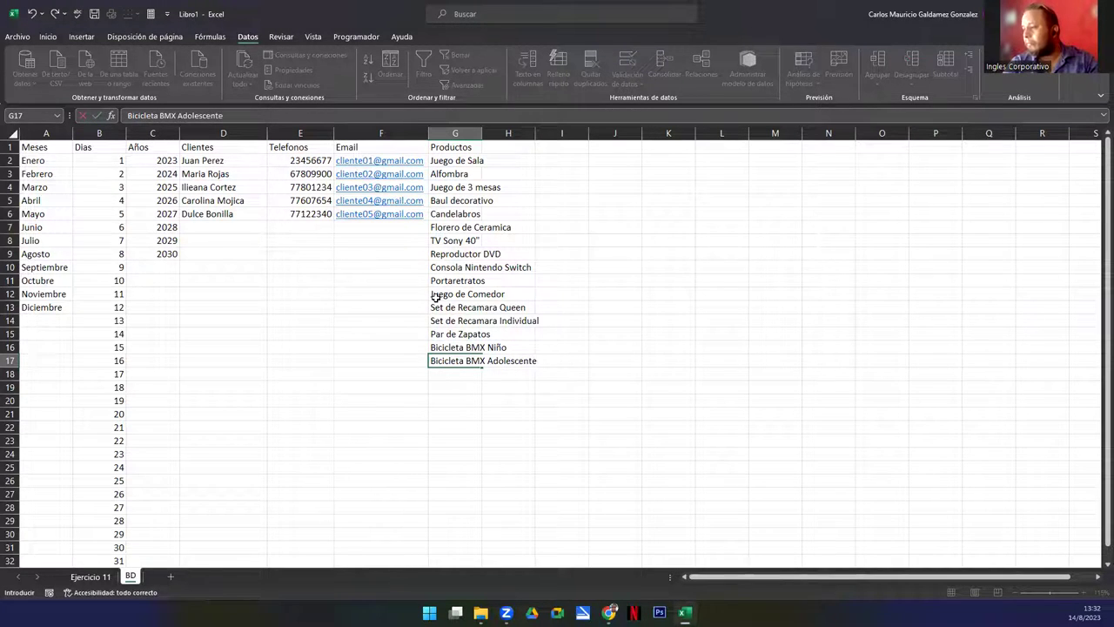
key("Return")
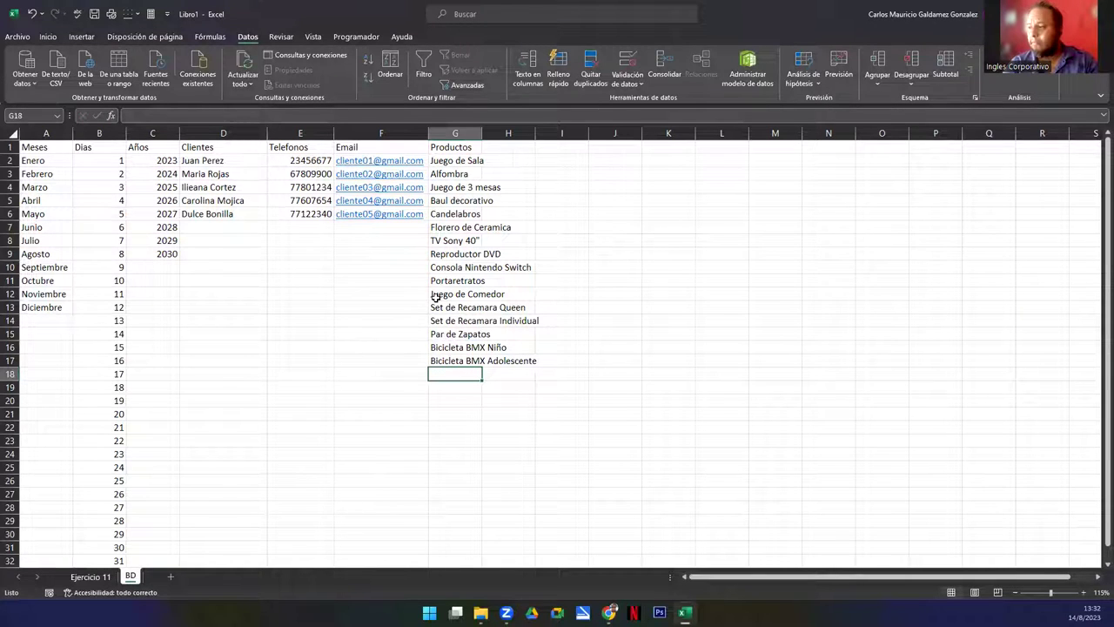
type("Bicilet")
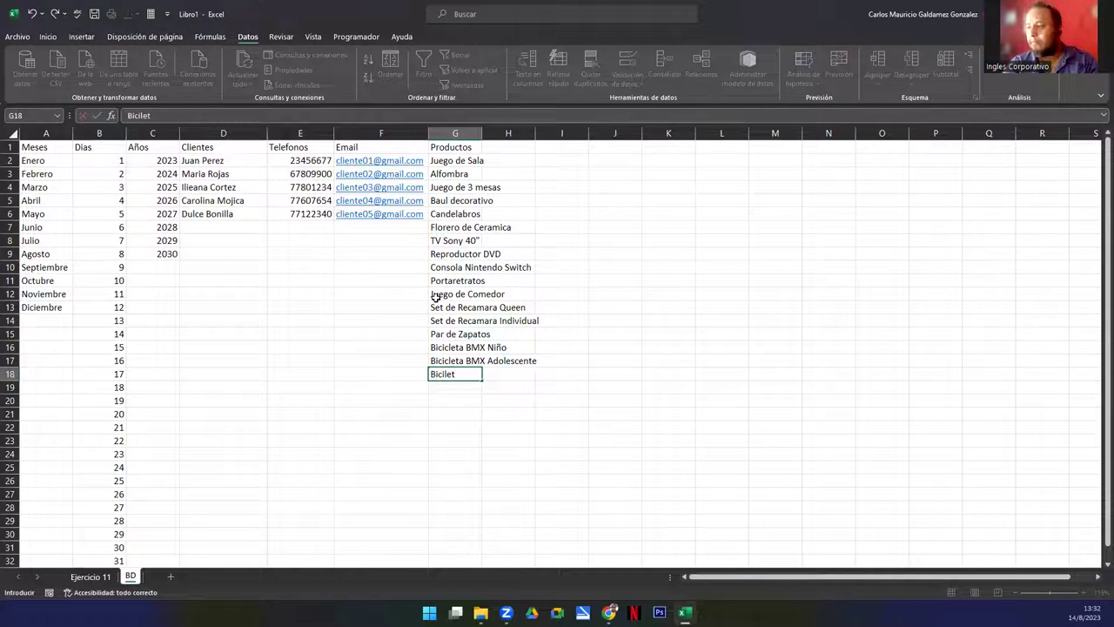
type("a BMX Adulto")
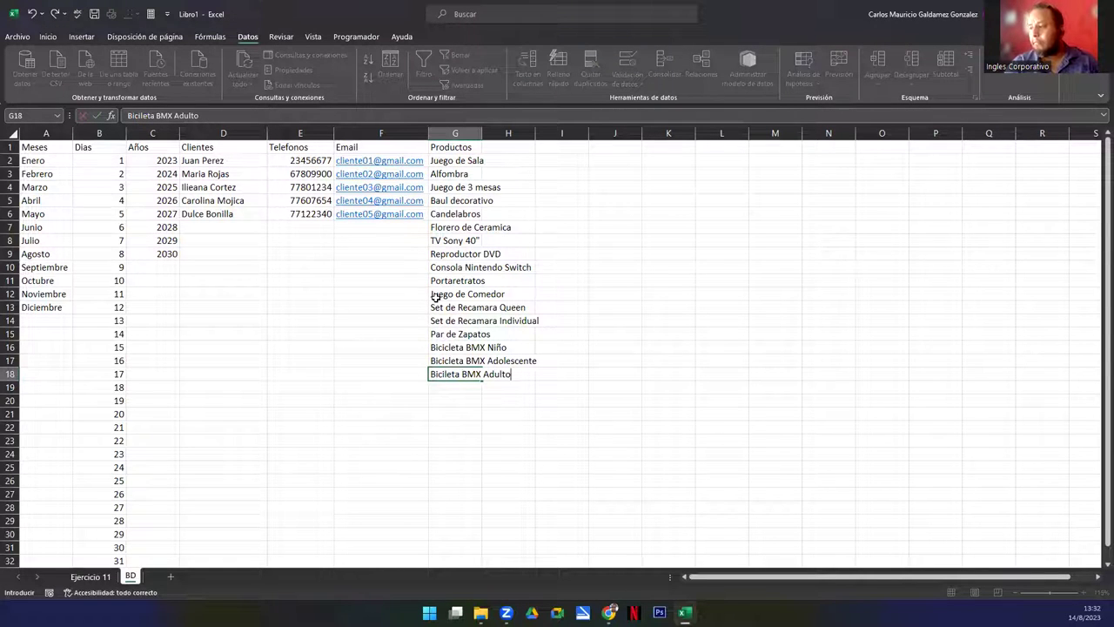
left_click(445, 375)
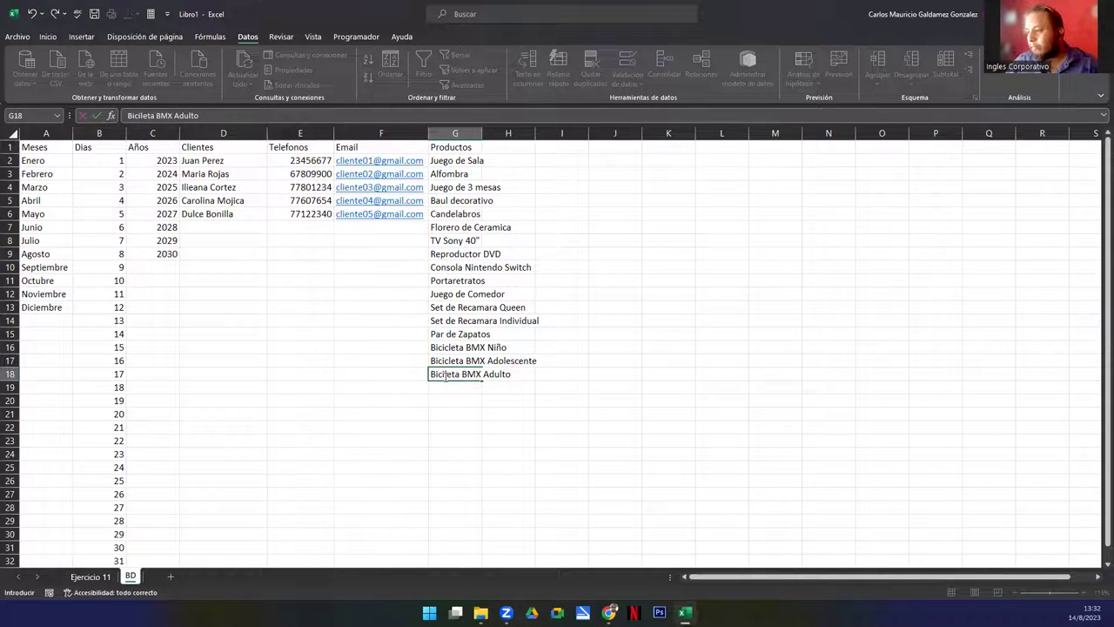
key("Return")
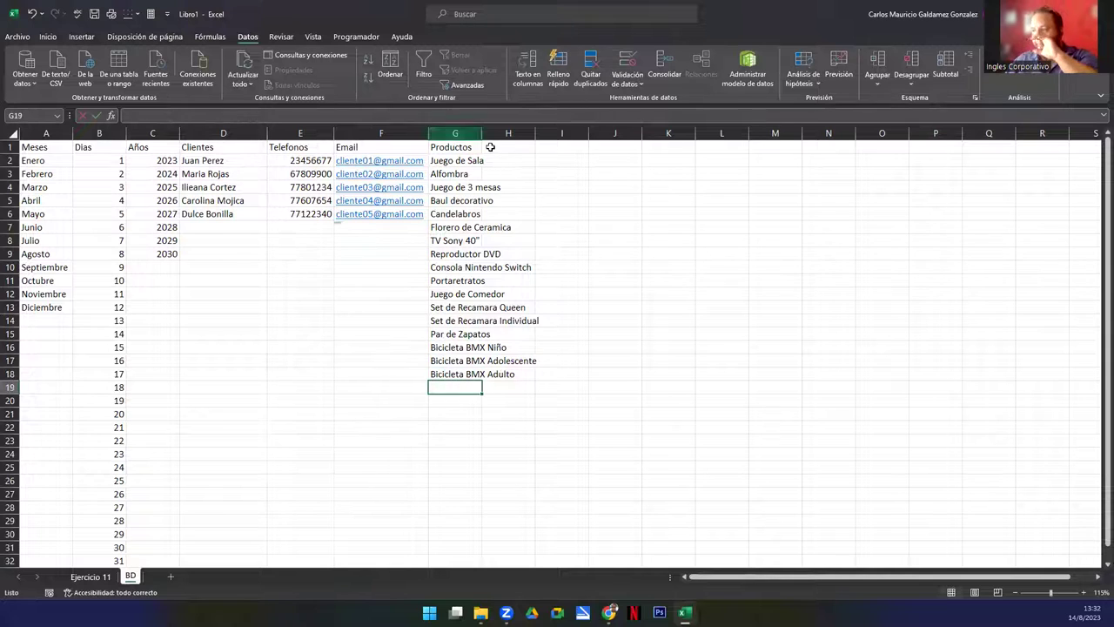
Autofit column G and sort G2:G18 A to Z, continuing with the current selection only
double_click(482, 132)
left_click_drag(452, 160, 452, 375)
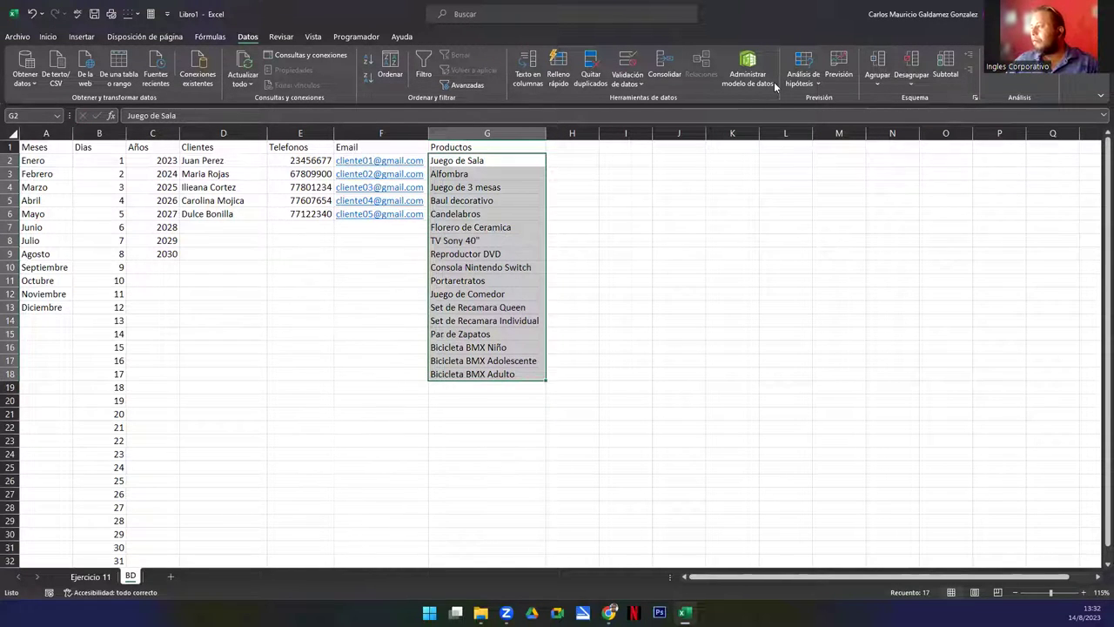
left_click(47, 36)
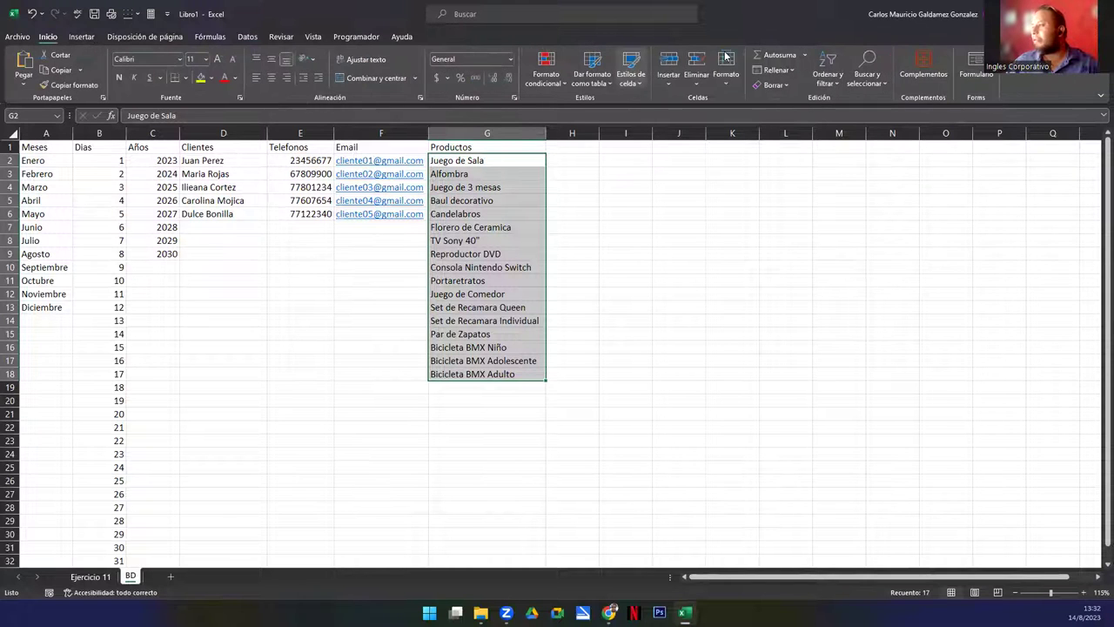
left_click(824, 61)
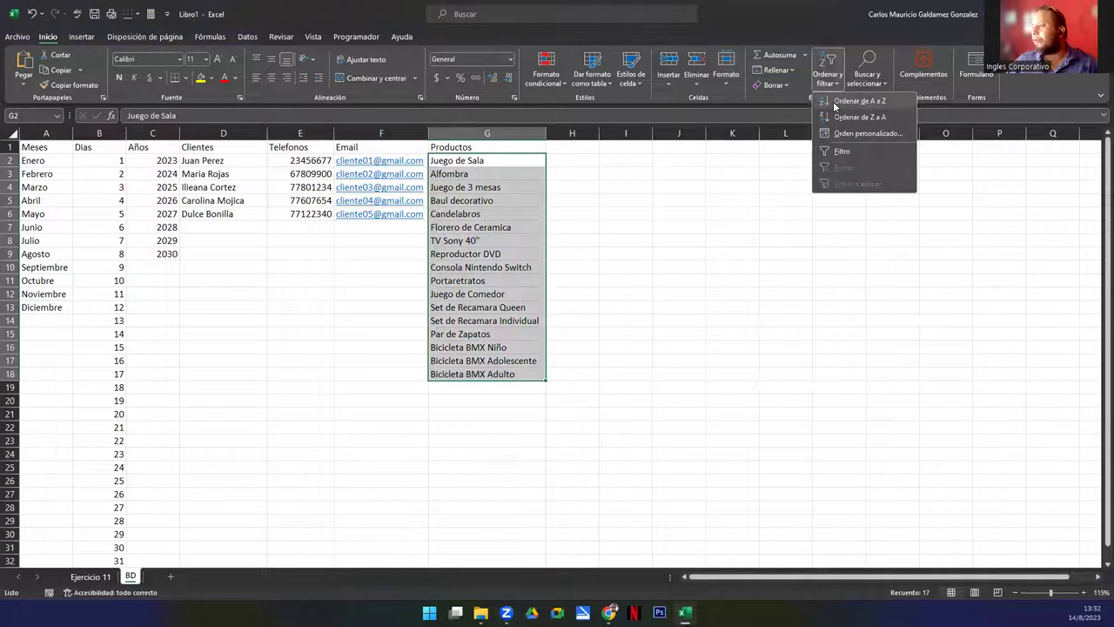
left_click(834, 105)
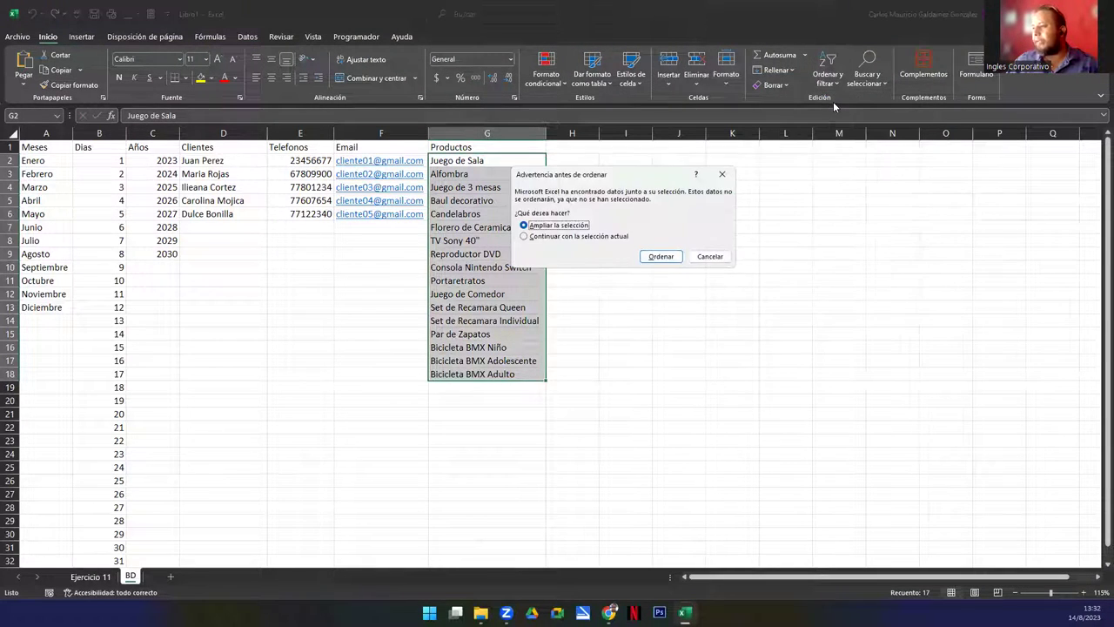
left_click(615, 237)
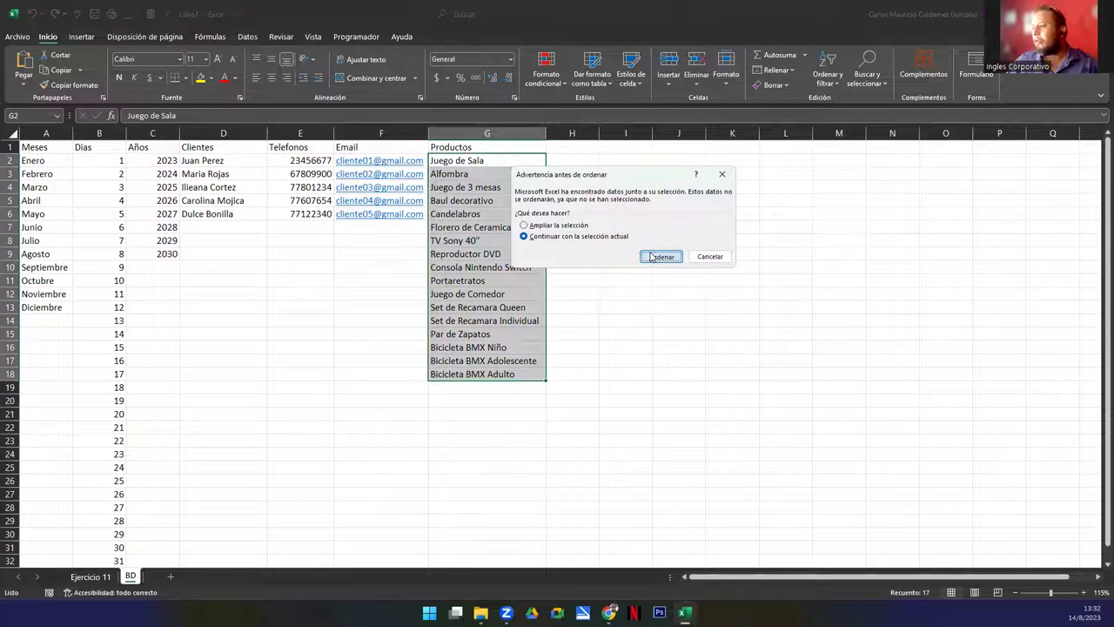
left_click(661, 256)
left_click(463, 274)
left_click(377, 328)
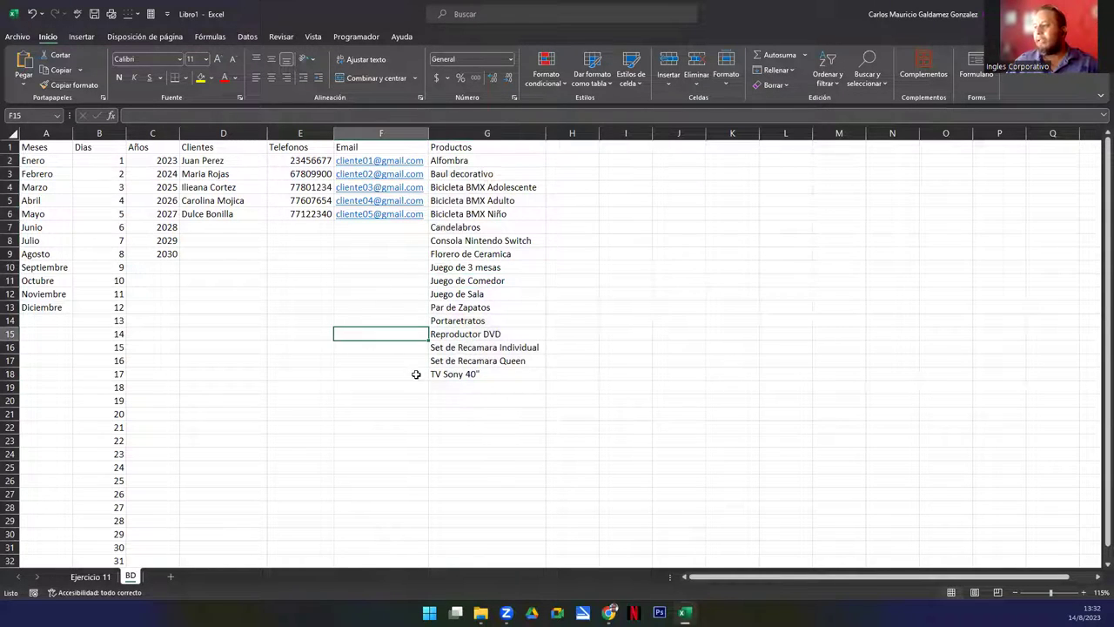
Undo the A-to-Z sort so products return to their entry order, Juego de Sala first
left_click(485, 388)
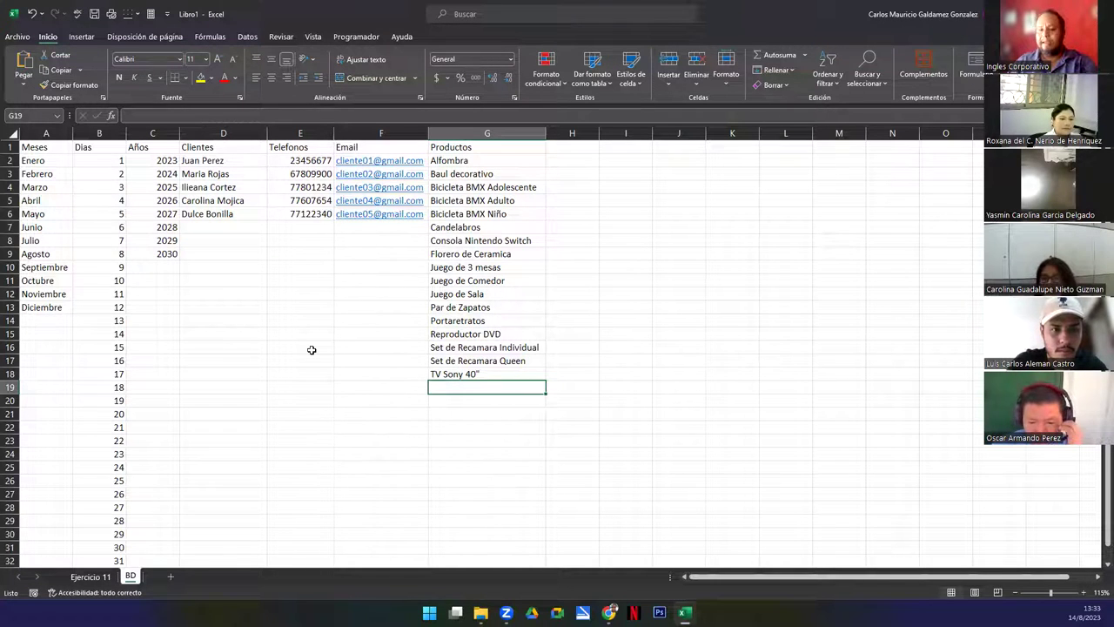
key("ctrl+z")
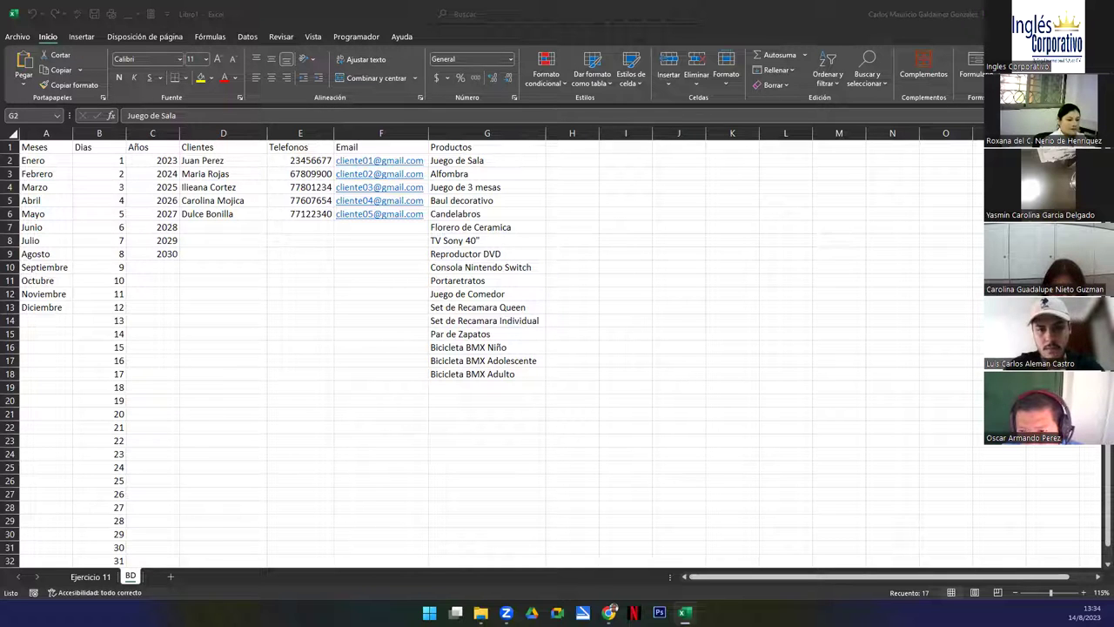
Add a Tipo header in H1 with Credito Fiscal, Voucher and Factura Comercial beneath, widening column H
left_click(570, 152)
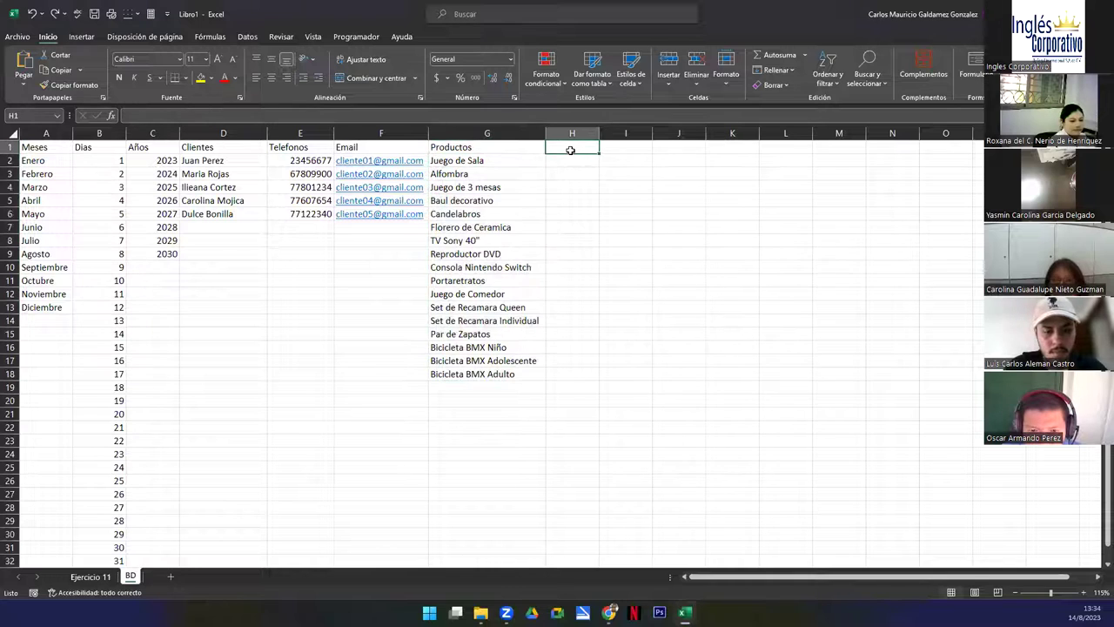
type("Tipo")
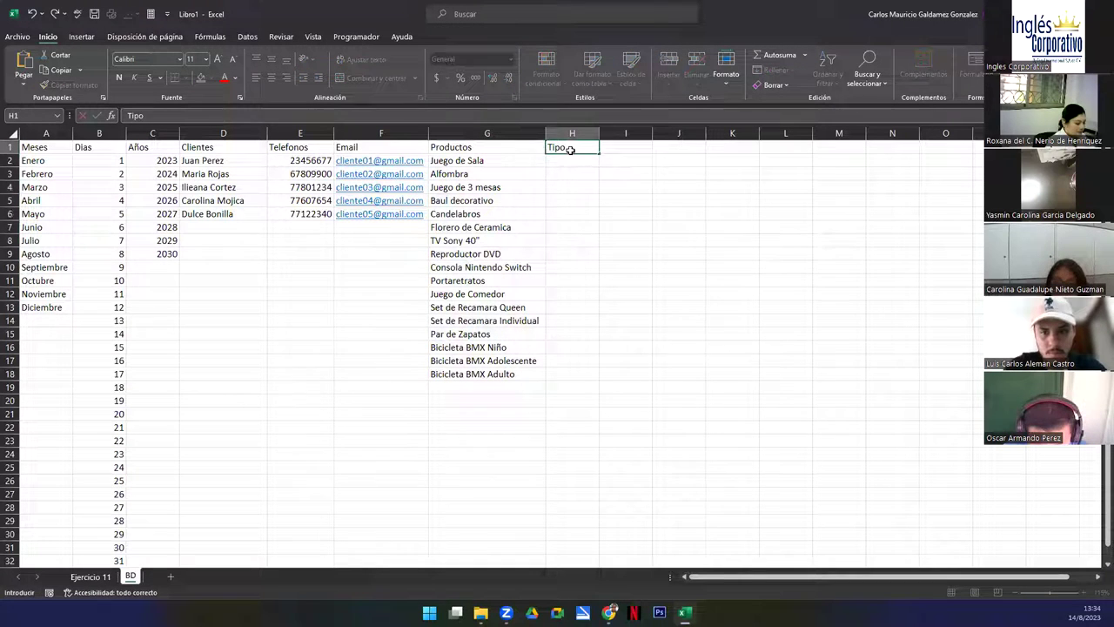
key("Tab")
key("Return")
type("Credito Fiscal")
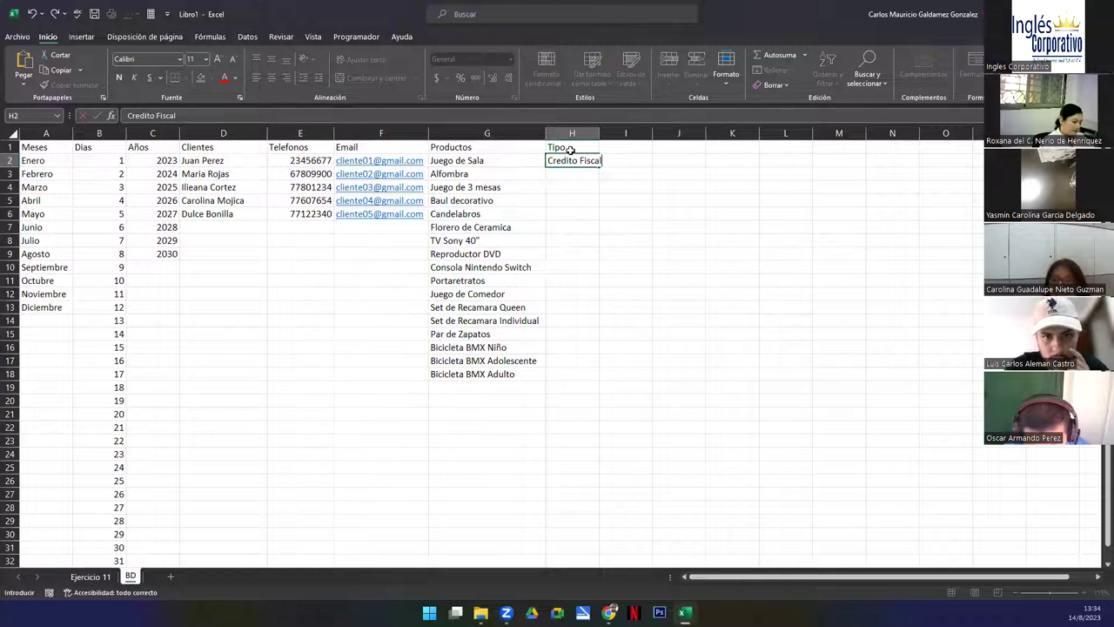
key("Return")
type("Vouch")
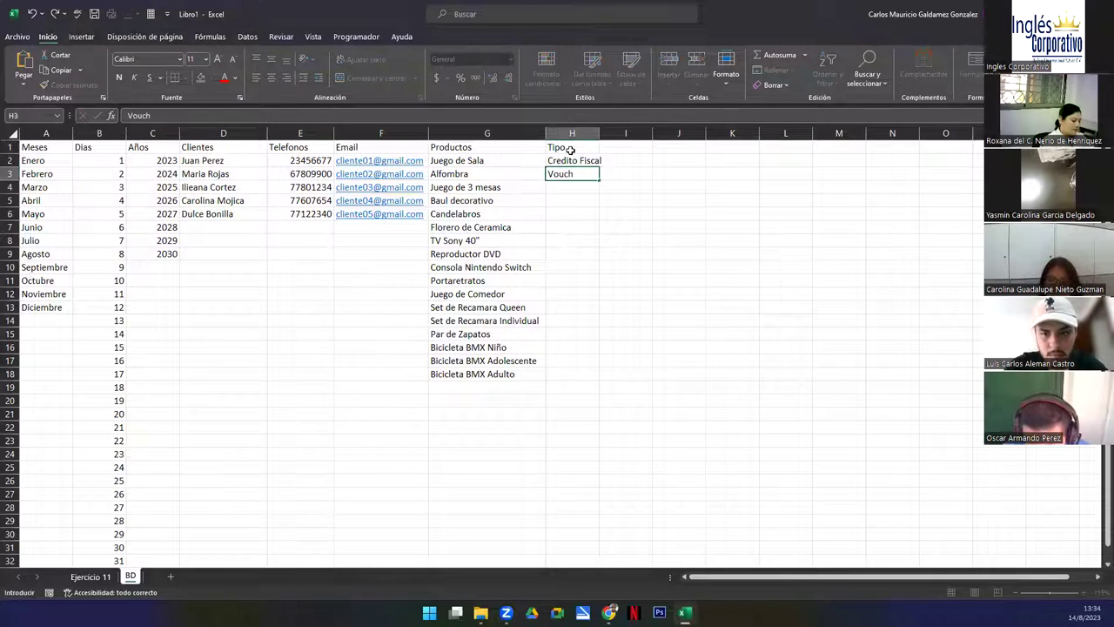
type("er")
key("Return")
type("Factura COmerci")
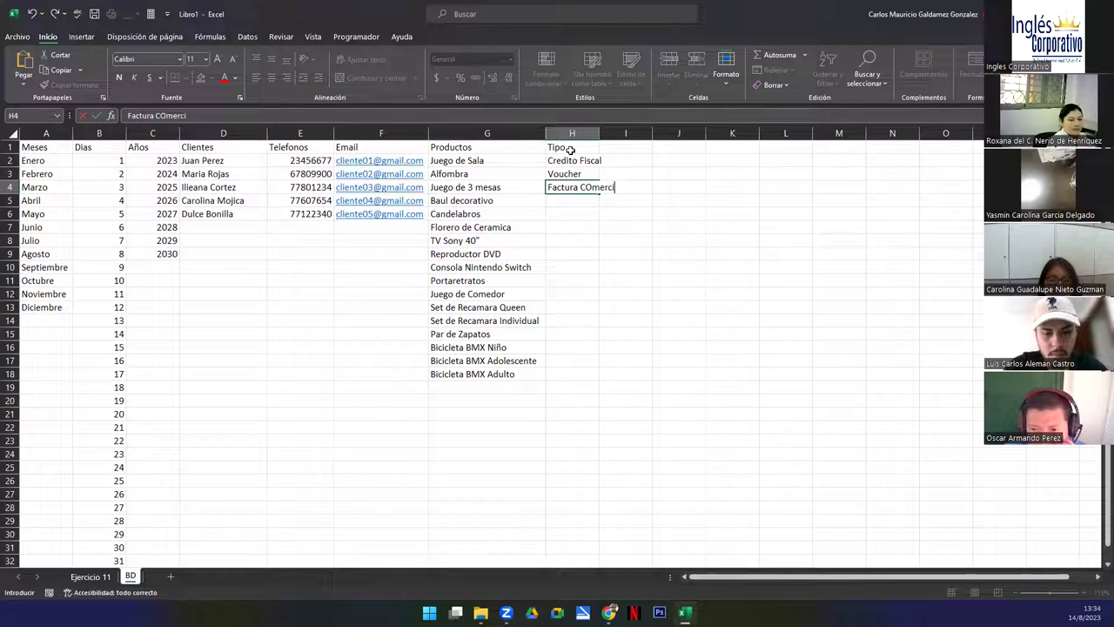
type("al")
key("Return")
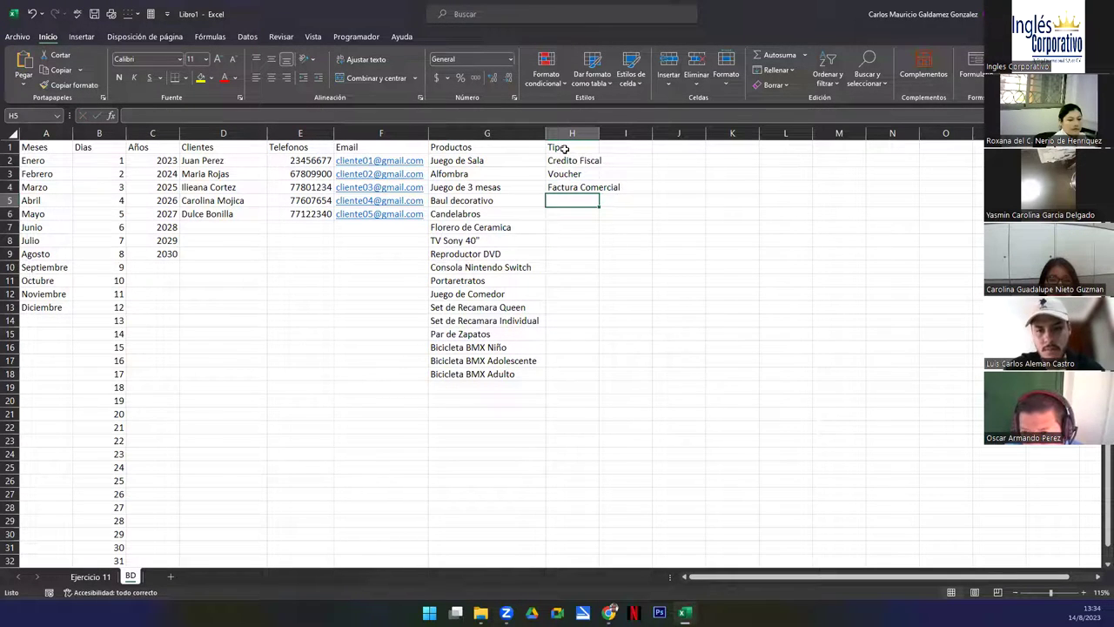
left_click_drag(599, 132, 624, 132)
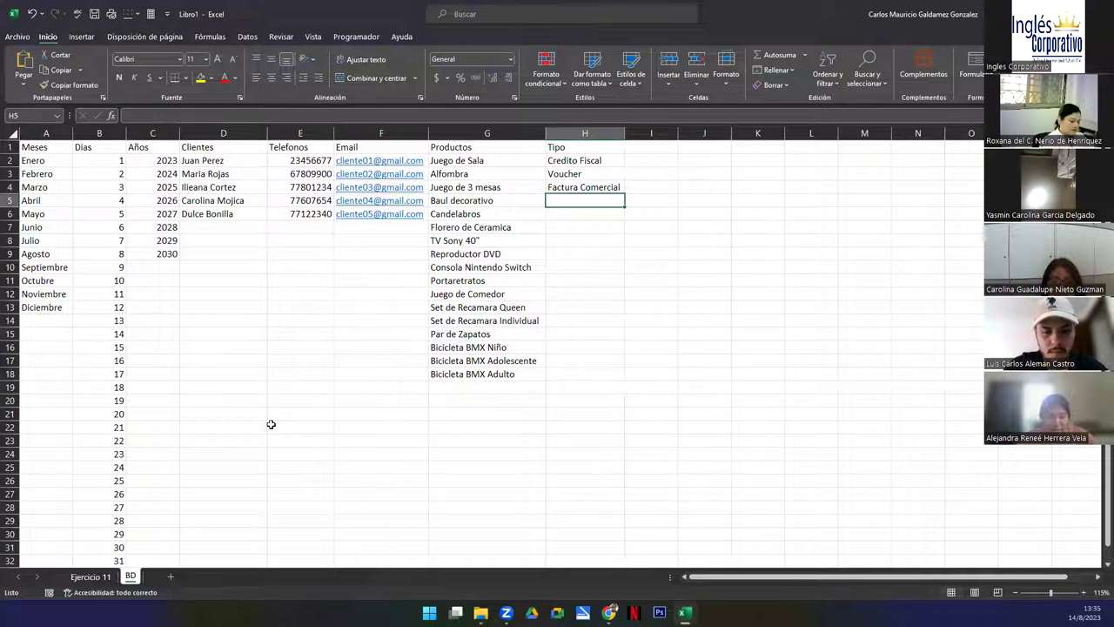
key("F2")
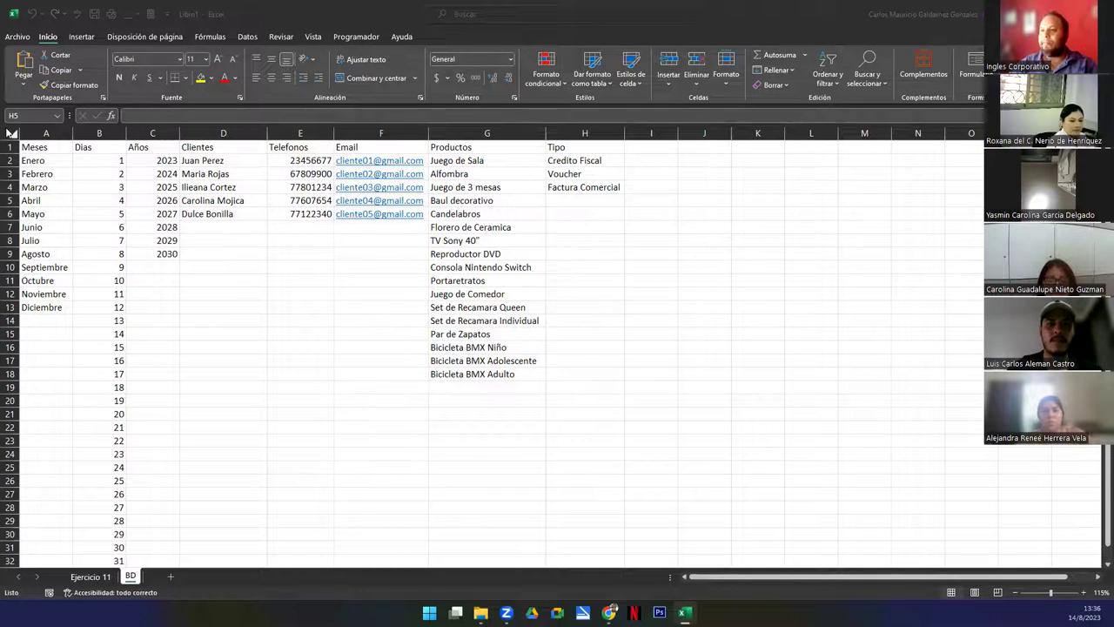
Snip a screenshot of the sheet, then sort G2:G18 A to Z within the selection only
key("super+shift+s")
left_click_drag(8, 124, 688, 590)
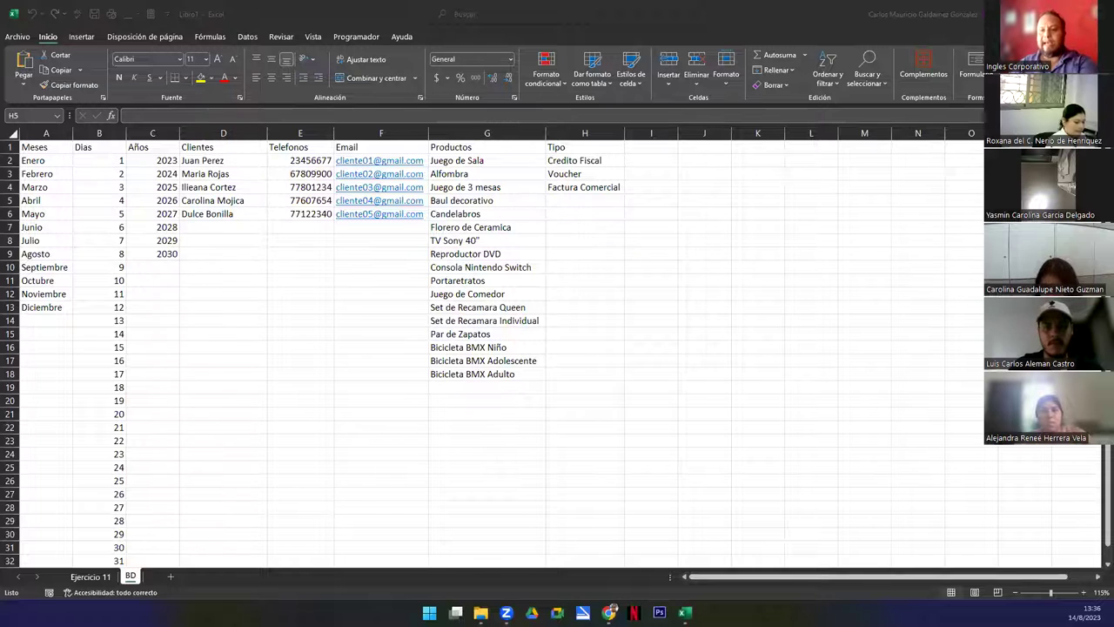
left_click(461, 161)
left_click_drag(470, 201, 509, 374)
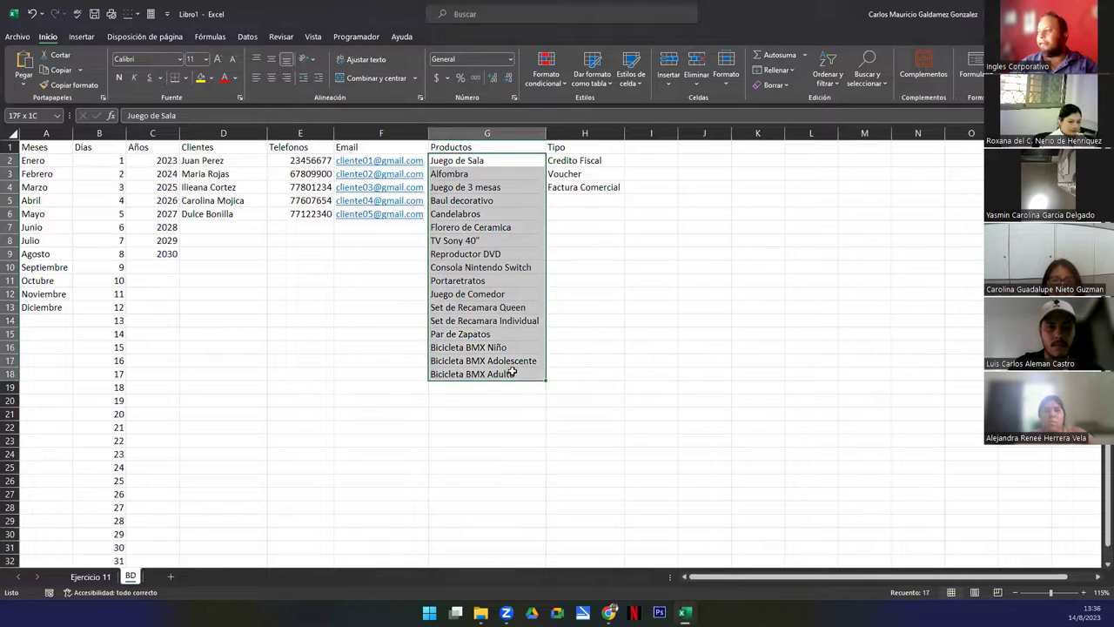
left_click(818, 68)
left_click(842, 101)
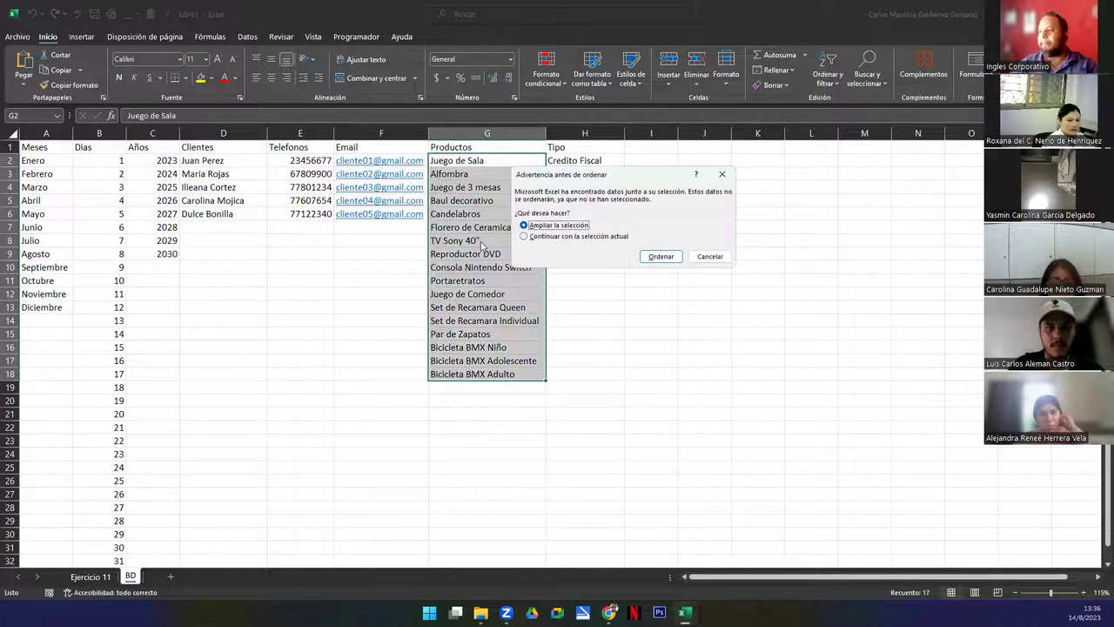
left_click(614, 236)
left_click(661, 256)
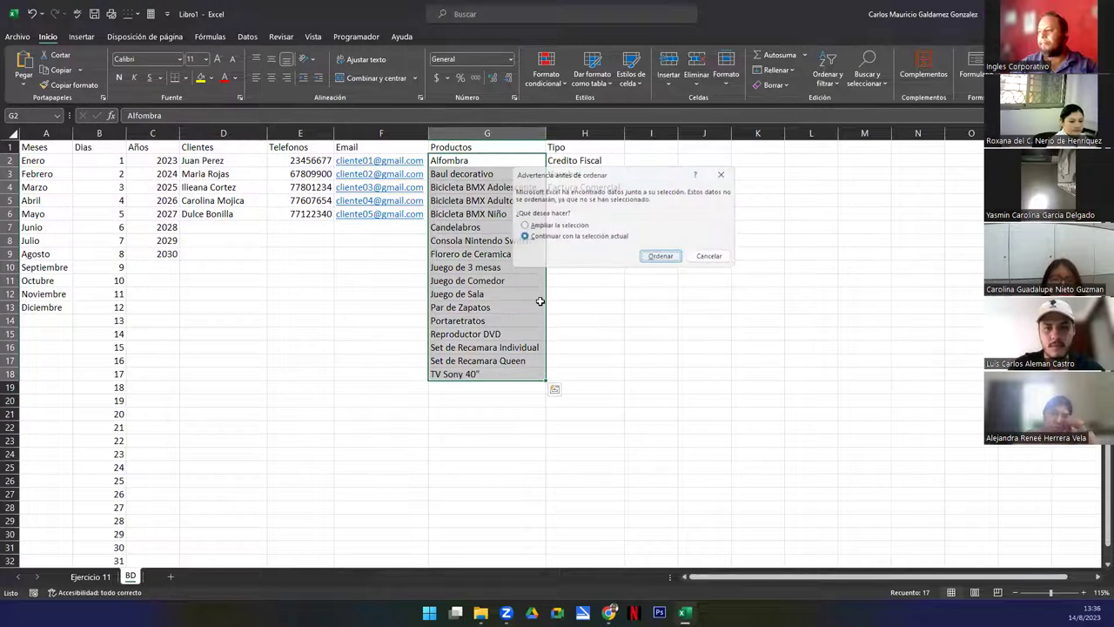
left_click(446, 304)
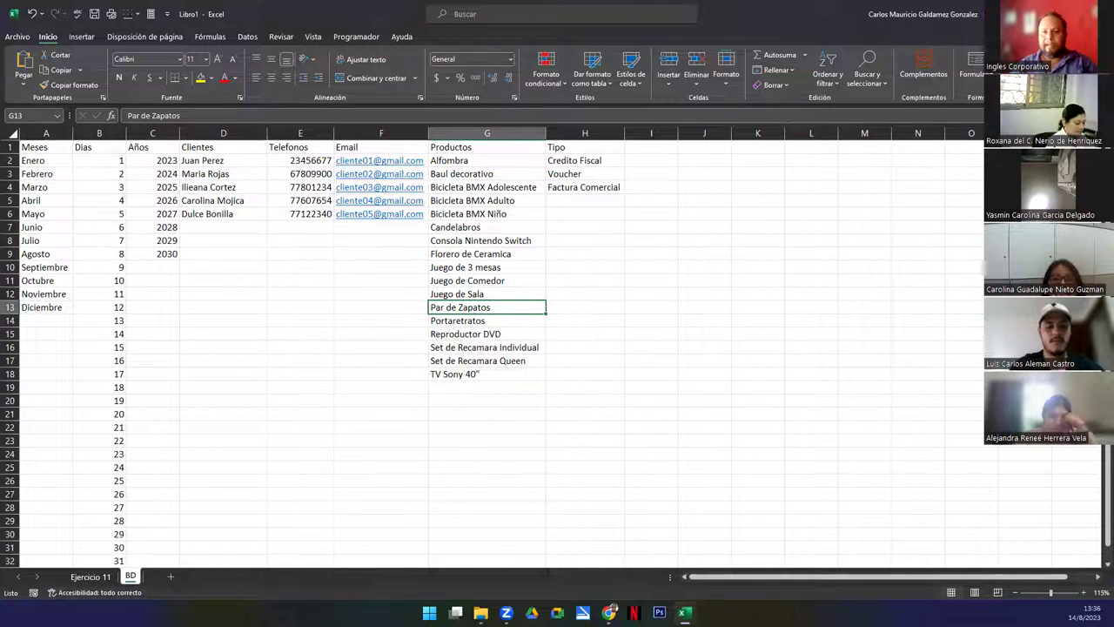
Switch to another open window and click inside it
key("alt+Tab")
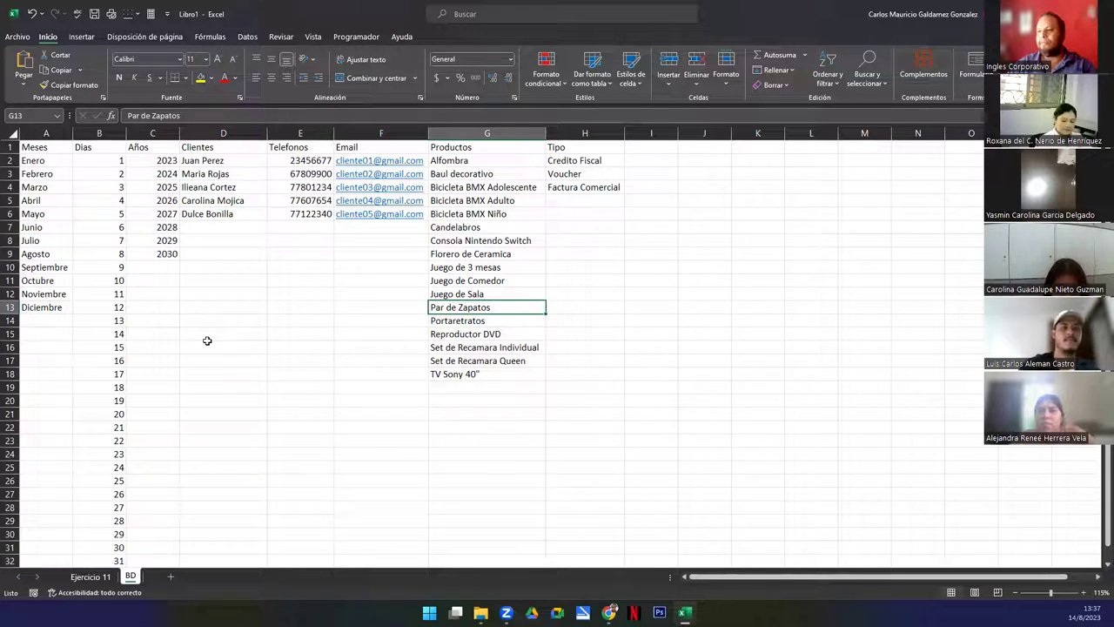
left_click(208, 345)
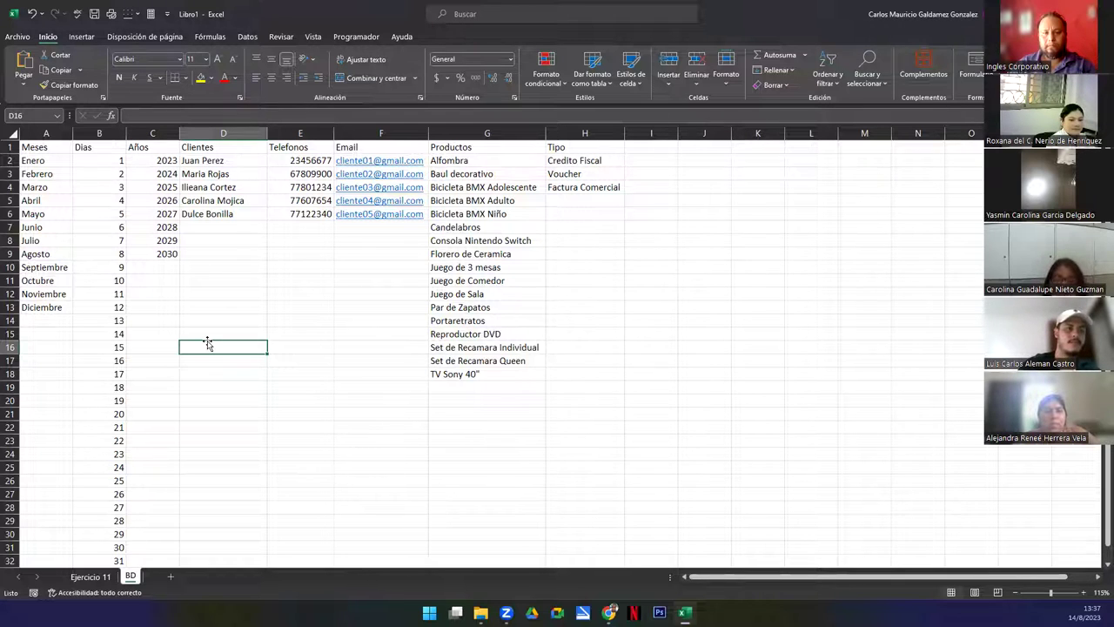
left_click(361, 320)
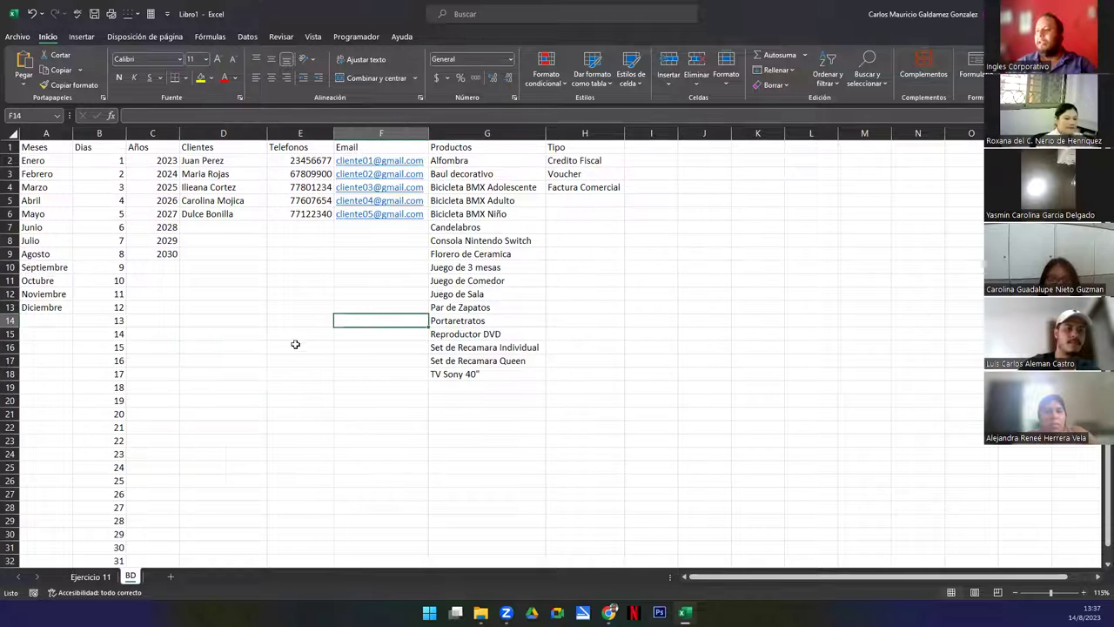
On the Ejercicio 11 sheet, enter the title FACTURA in A1
left_click(80, 576)
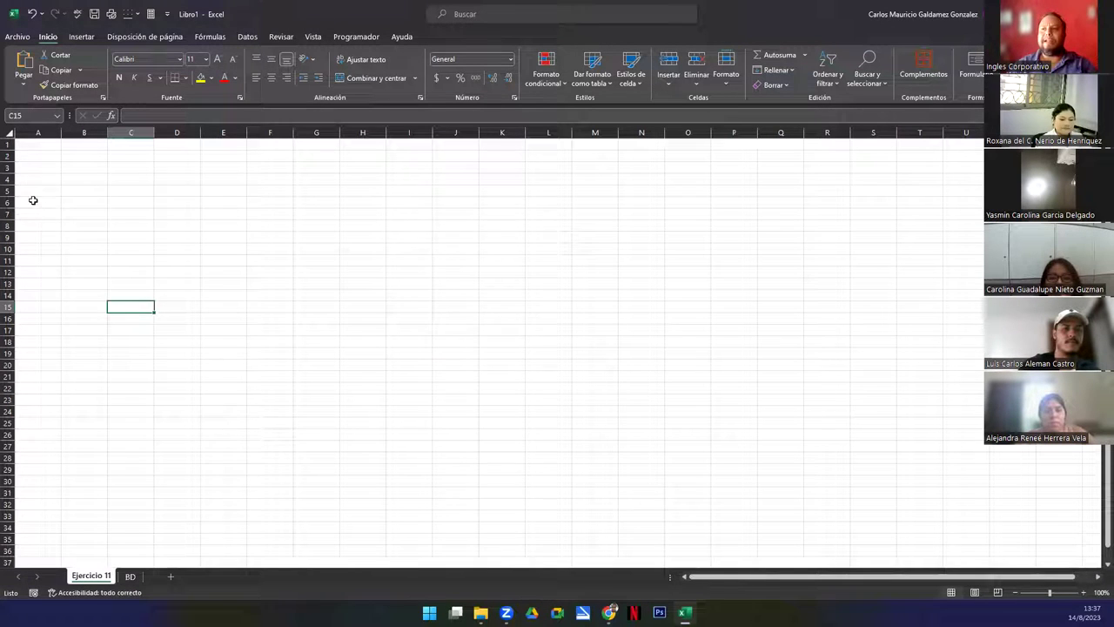
left_click(37, 143)
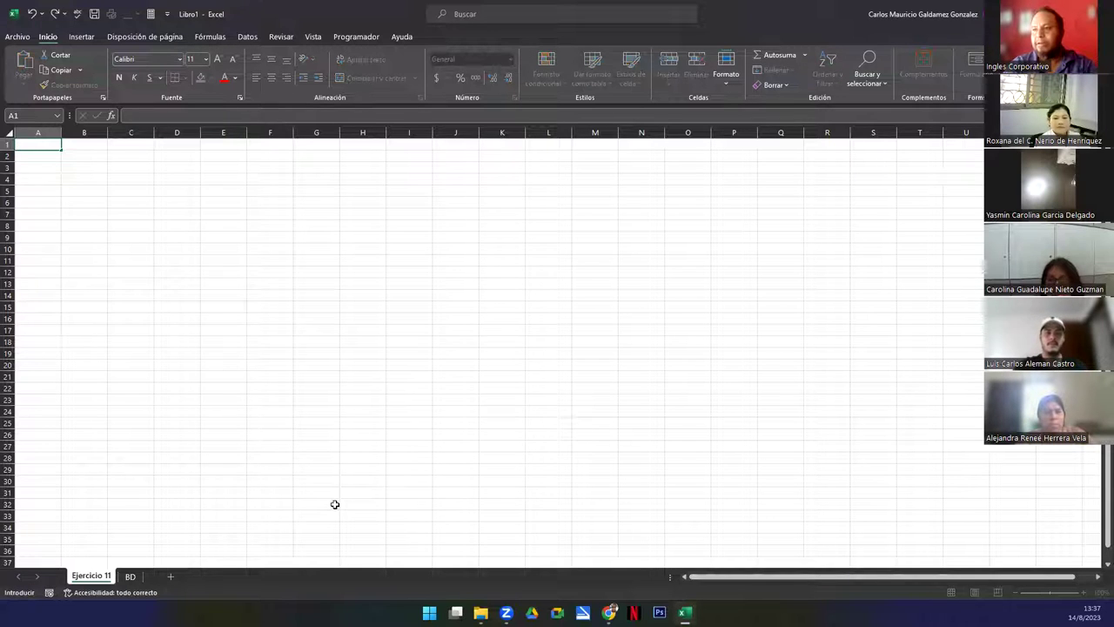
type("FACTURA")
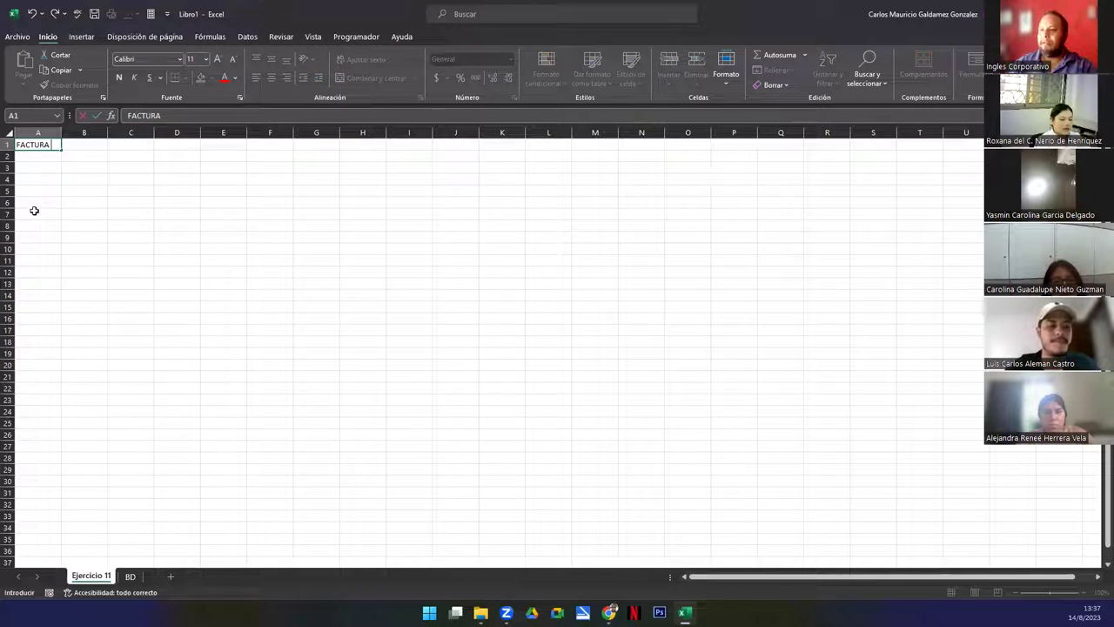
key("Return")
key("Return")
key("Return")
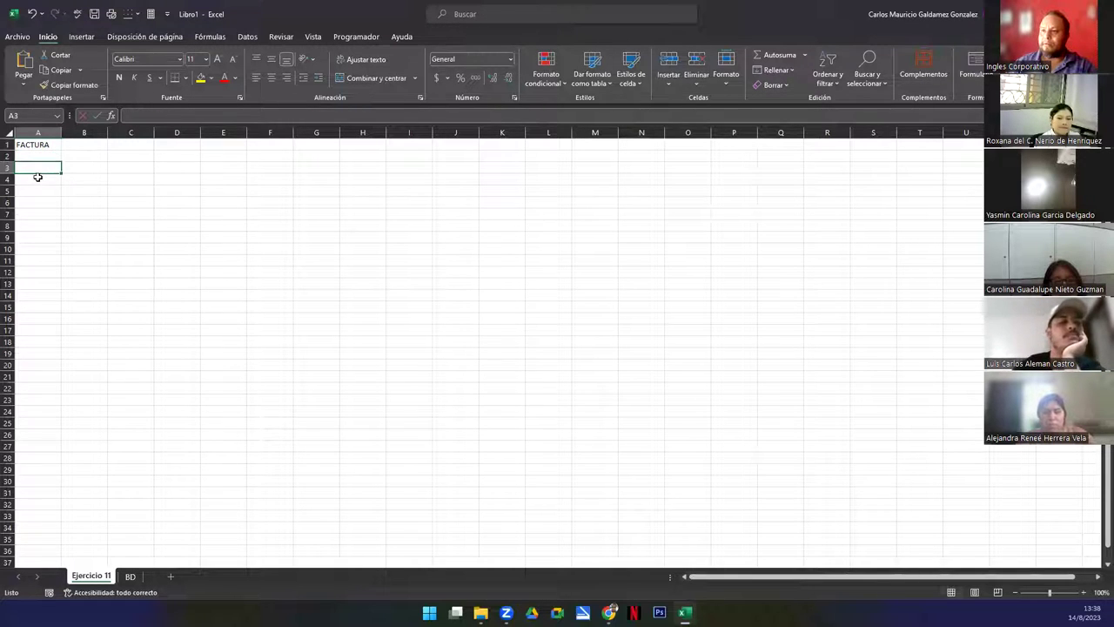
Enter headers #, CANTIDAD, DESCRIPCIÓN, PRECIO /U and SUB TOTAL across A8:E8
key("Return")
key("Return")
key("Return")
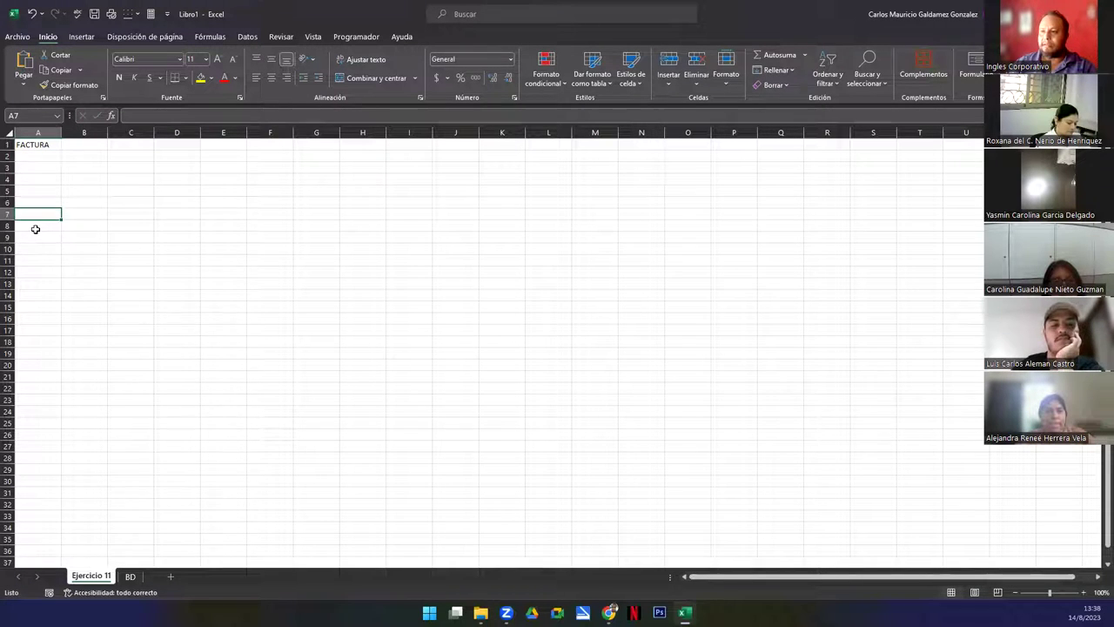
key("Return")
type("#")
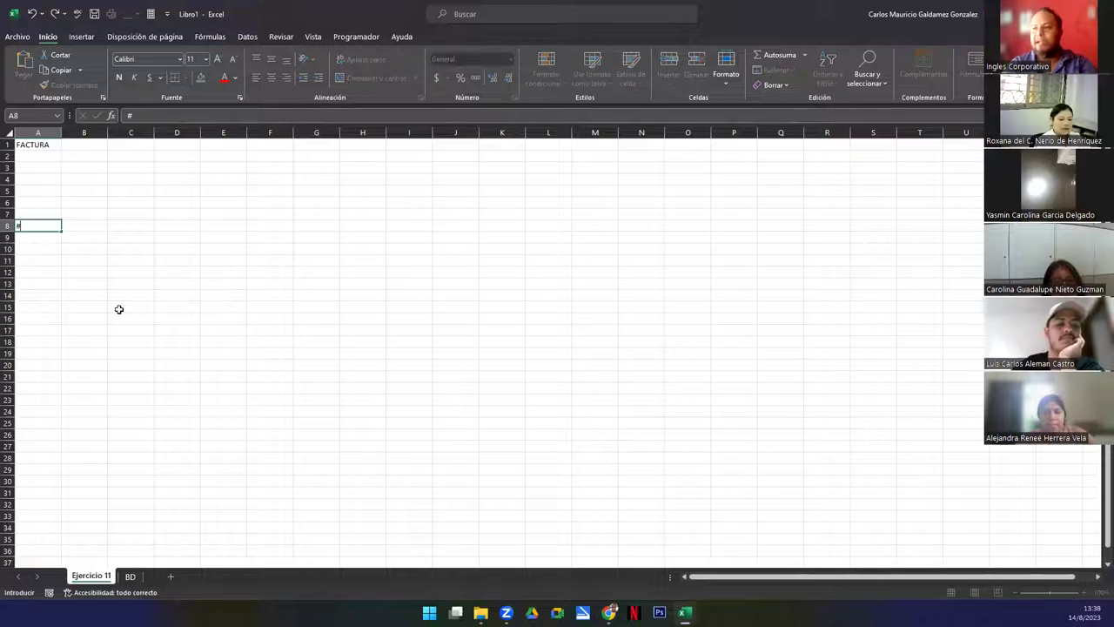
key("Tab")
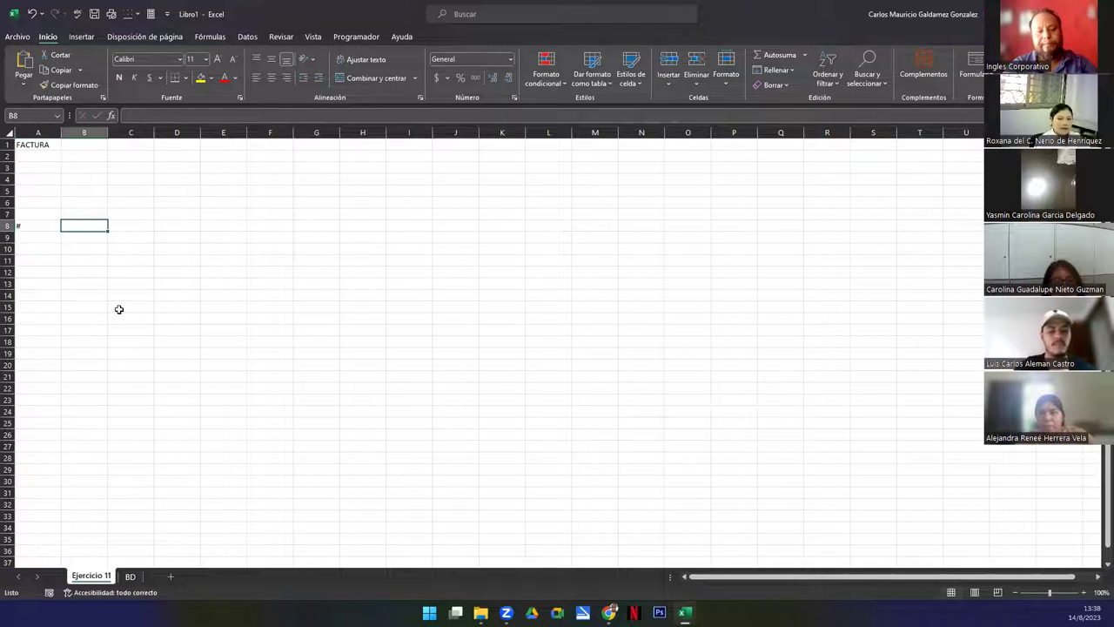
type("cANTDI")
key("BackSpace")
key("BackSpace")
key("BackSpace")
key("BackSpace")
key("BackSpace")
key("BackSpace")
type("CA")
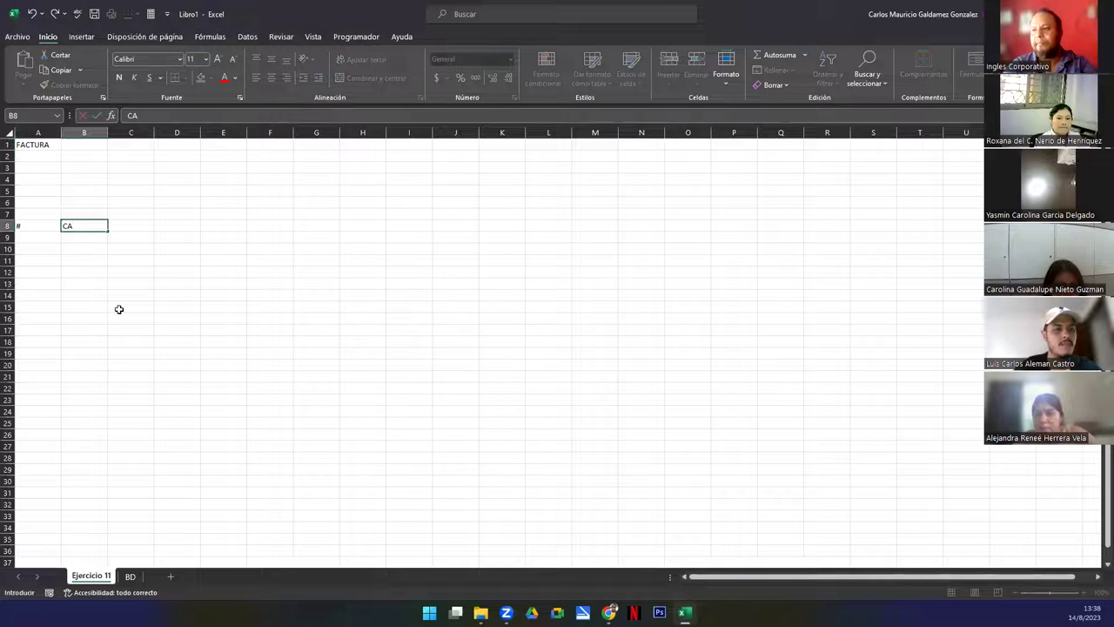
type("NTIDAD")
key("Tab")
type("DES")
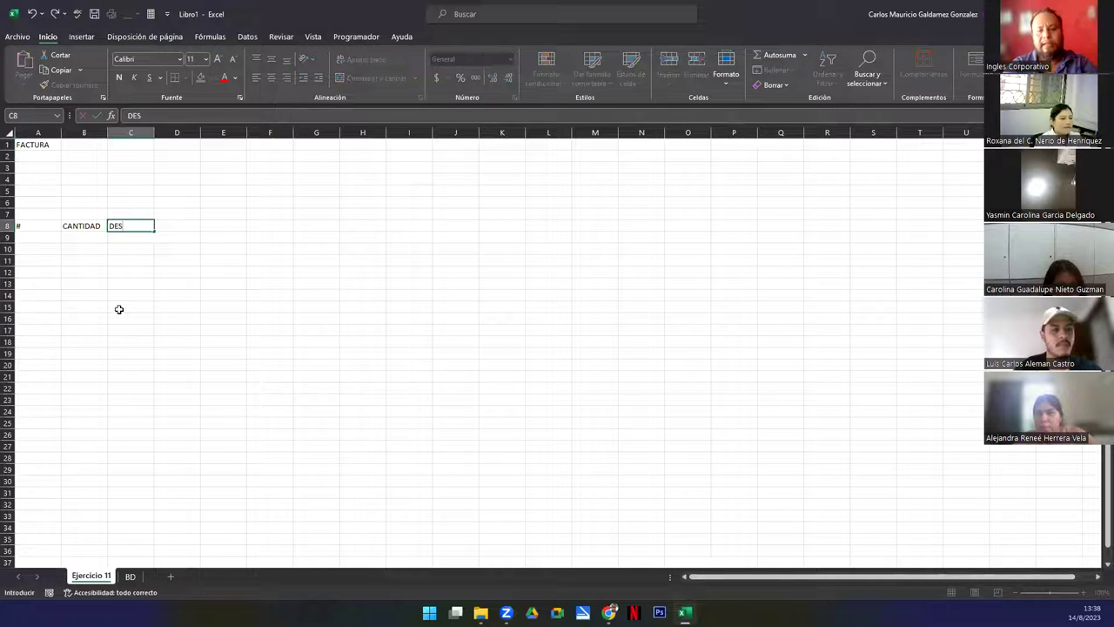
type("CRIPCIONPRECIO")
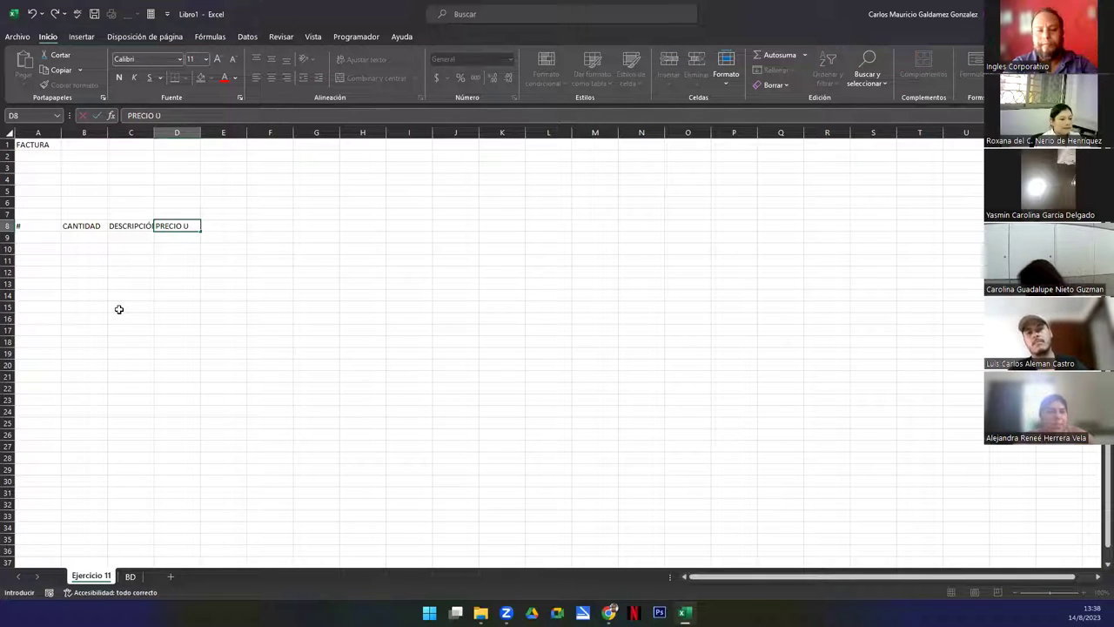
type(" /U")
key("Tab")
type("SUB TOTAL")
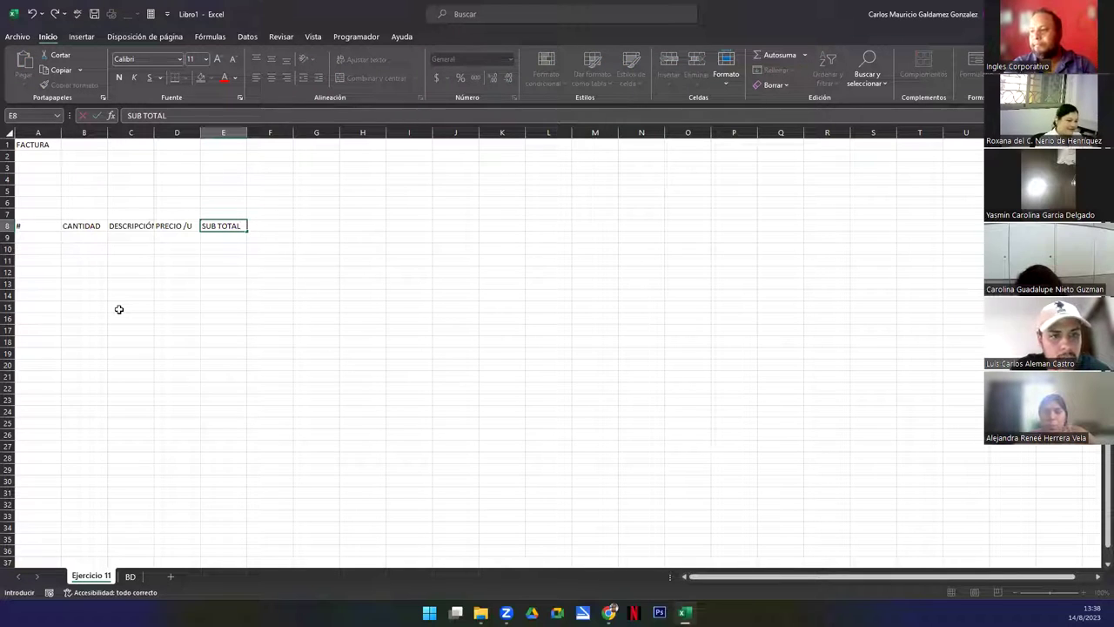
Number the invoice item rows 1 to 20 in A9:A28 using the fill handle
left_click(27, 244)
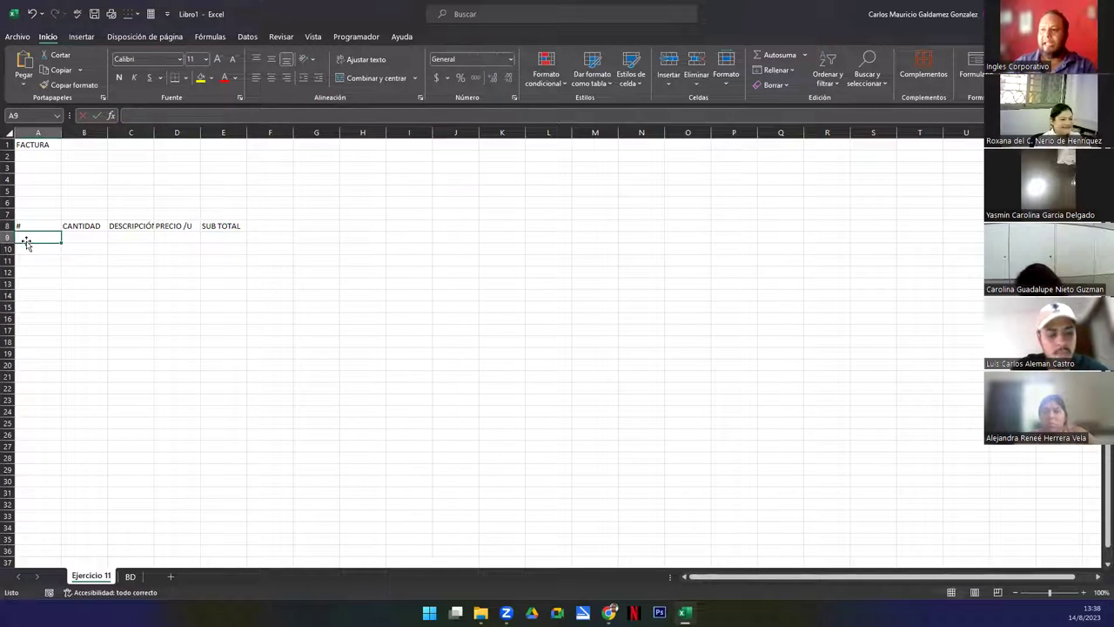
key("Return")
type("3")
key("Return")
left_click_drag(27, 260, 51, 461)
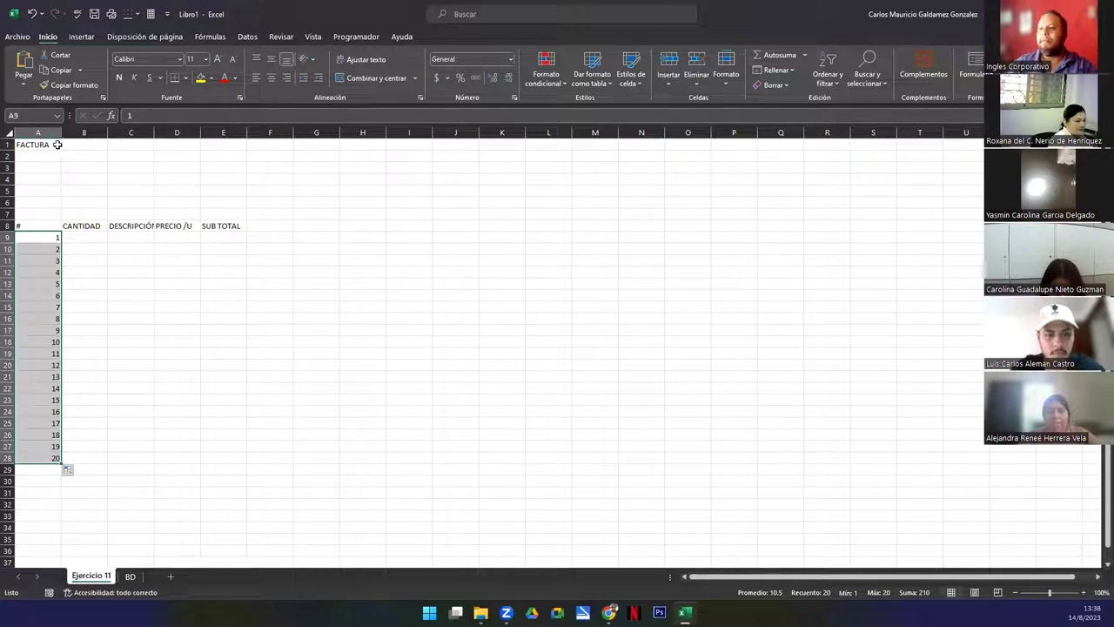
Narrow column A and widen the DESCRIPCIÓN and SUB TOTAL columns
left_click_drag(60, 132, 71, 165)
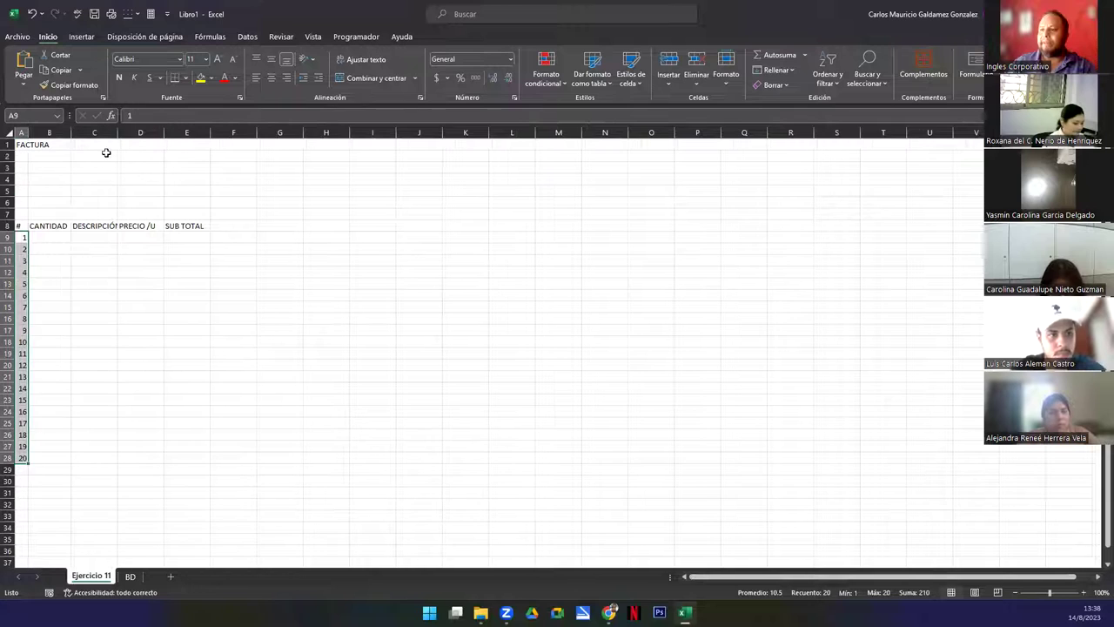
left_click_drag(115, 136, 336, 136)
left_click_drag(23, 144, 289, 142)
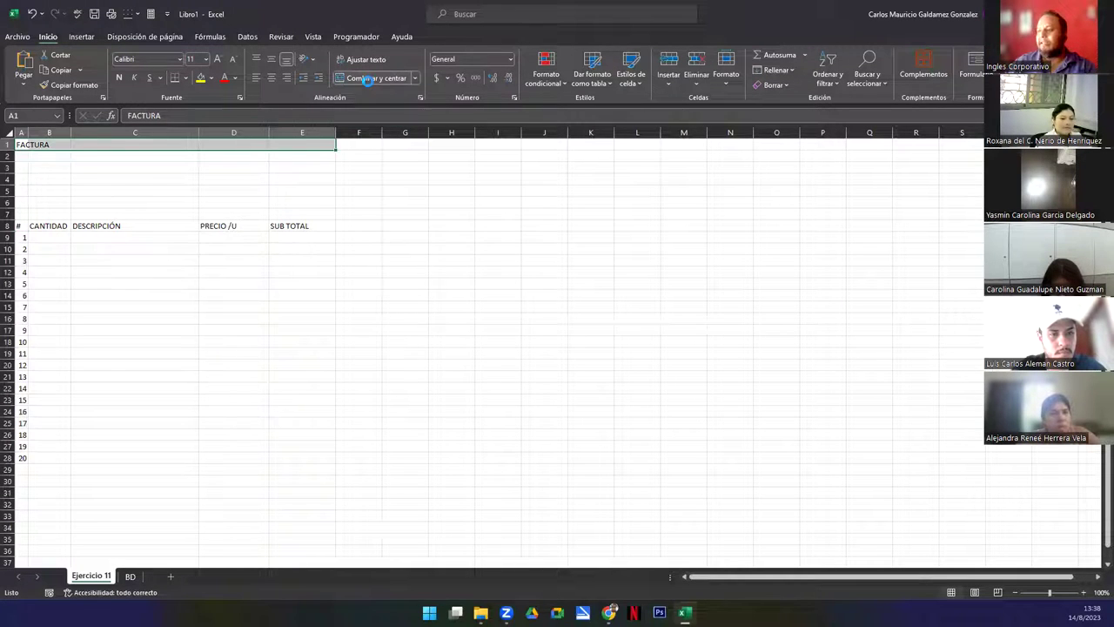
Merge and centre FACTURA across A1:E1, bold, size 22, in dark blue-grey
left_click(370, 78)
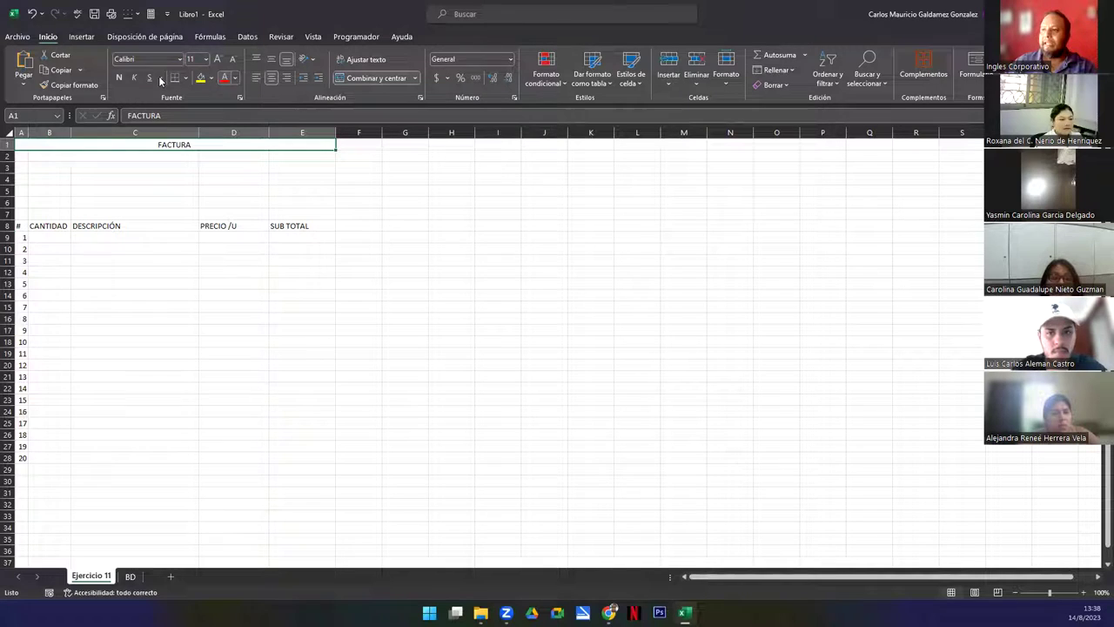
left_click(120, 78)
left_click(205, 58)
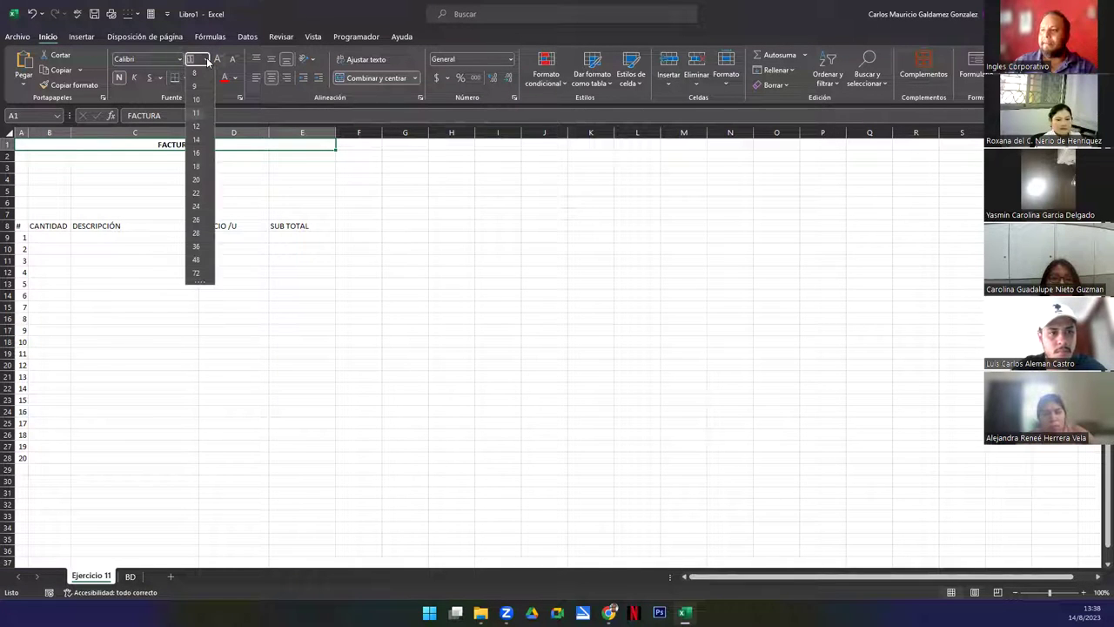
left_click(197, 182)
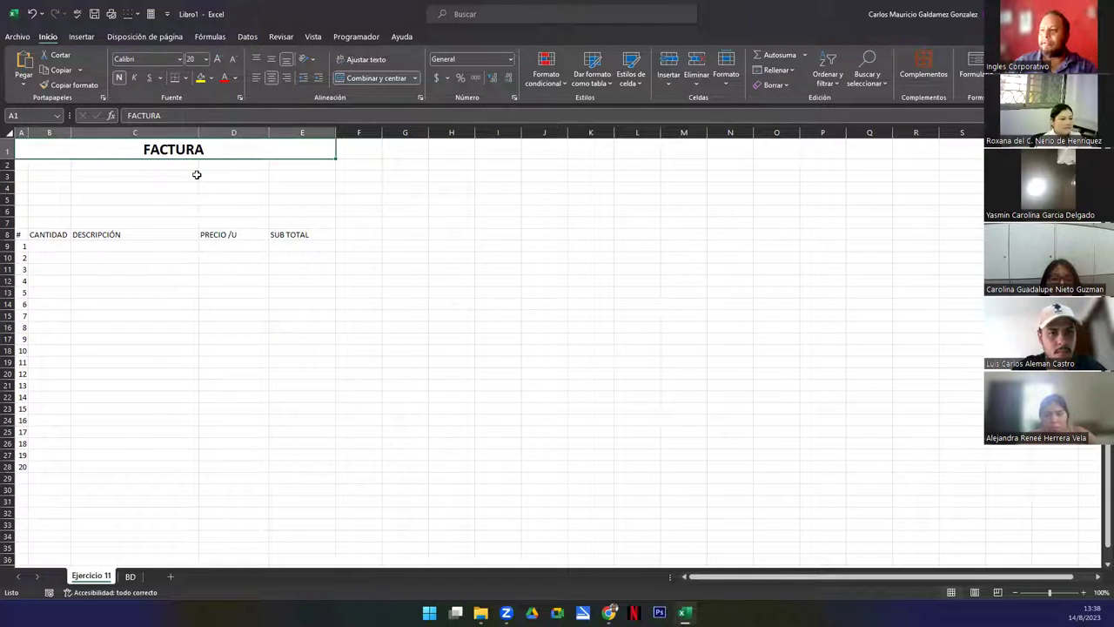
left_click(207, 59)
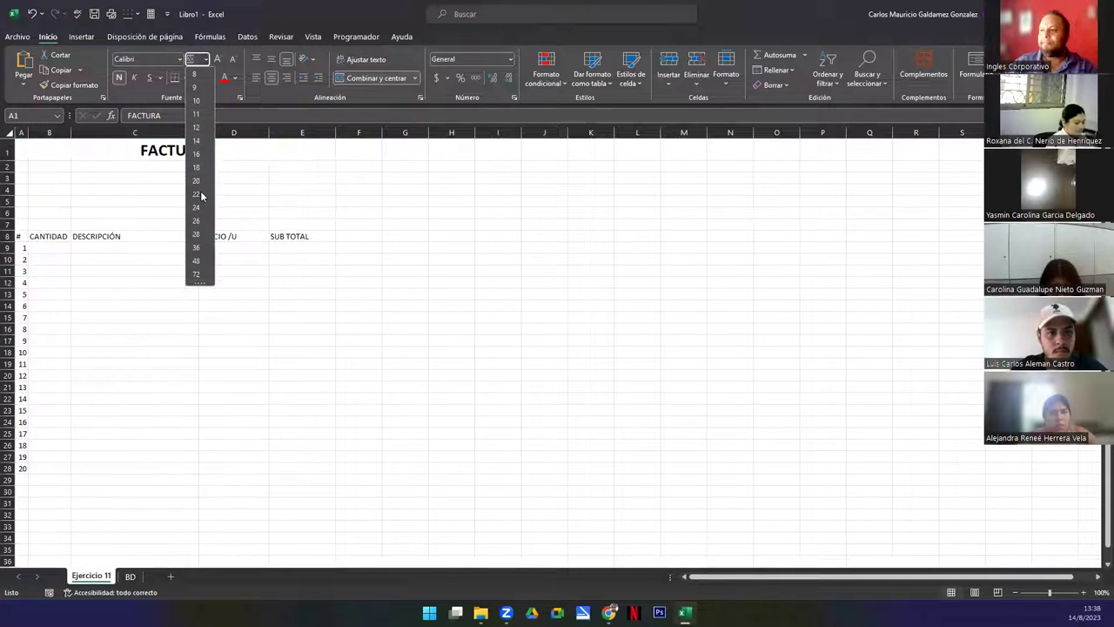
left_click(200, 193)
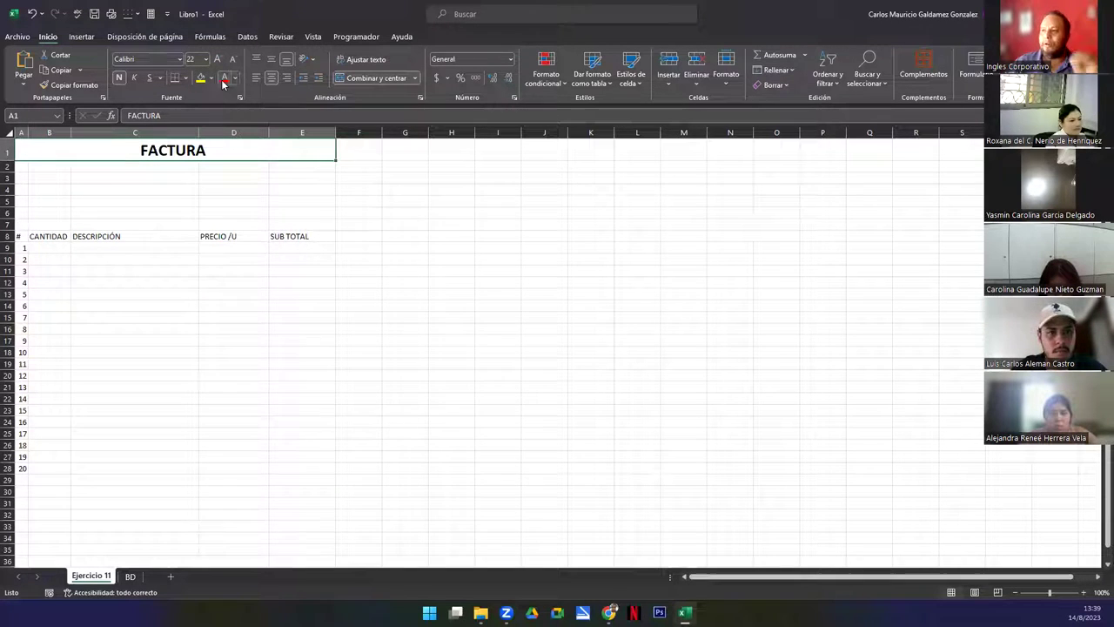
left_click(234, 78)
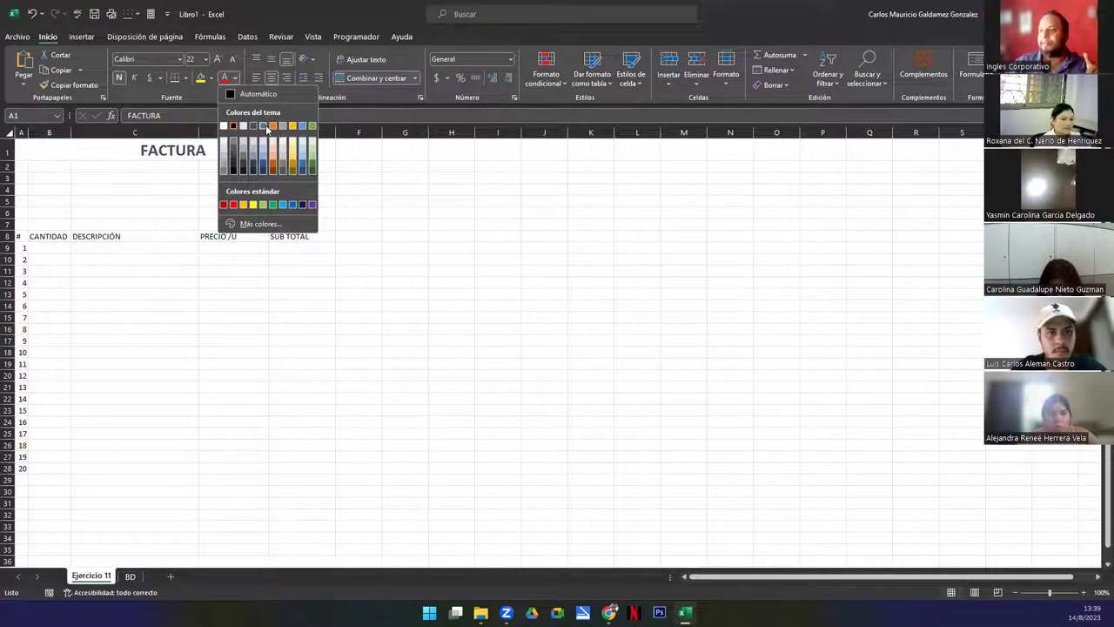
left_click(252, 127)
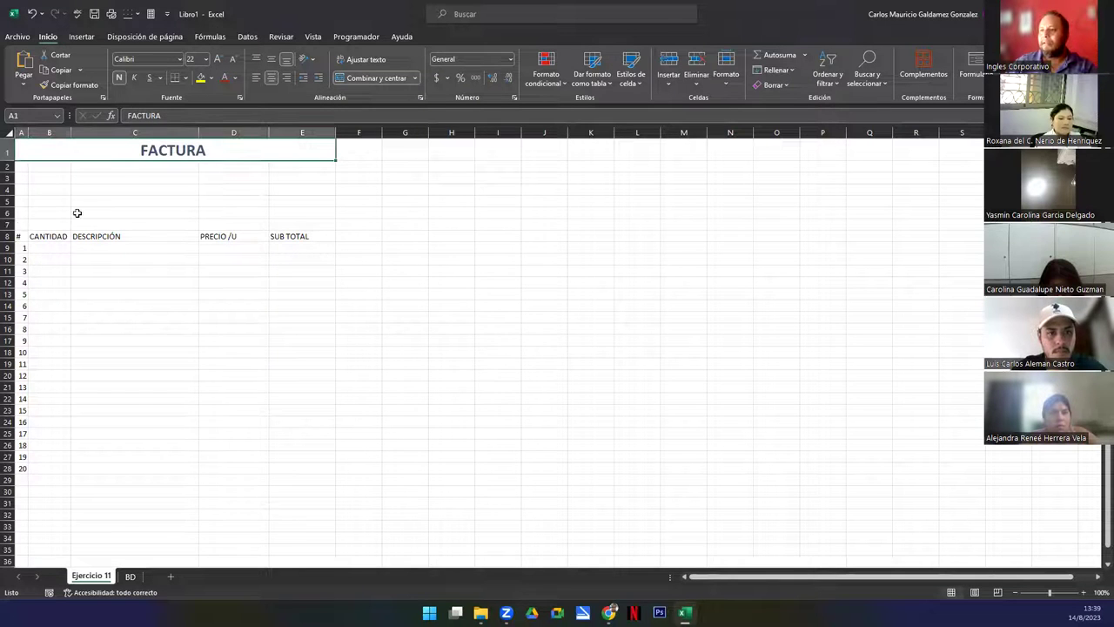
left_click(38, 179)
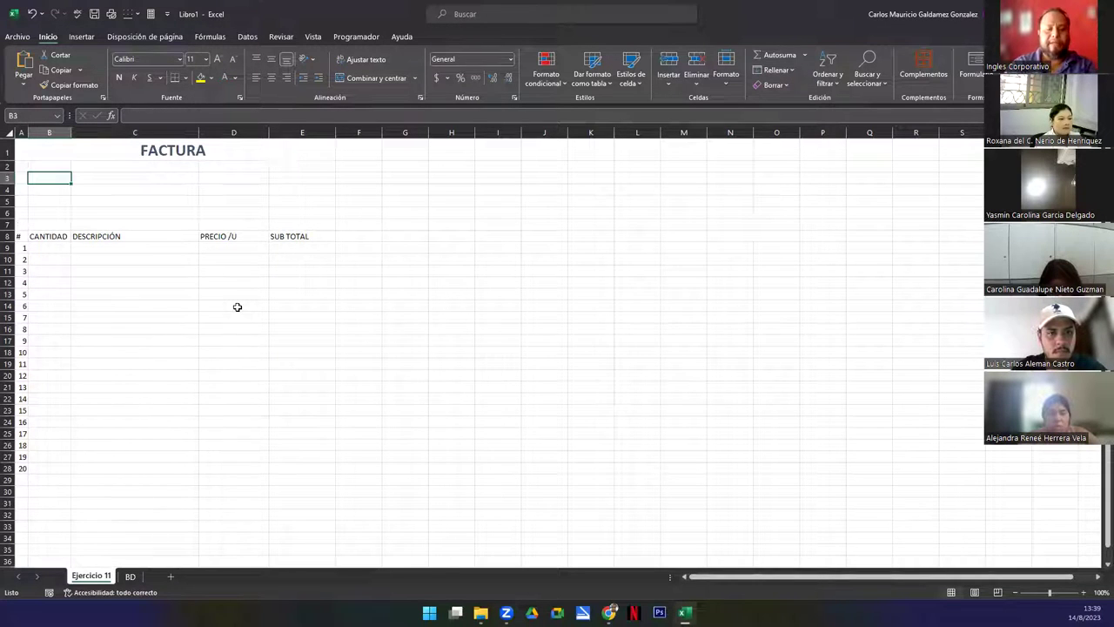
Enter the labels CLIENTE, TELEFONO and EMAIL in B3:B5
type("CLIENTE")
key("Return")
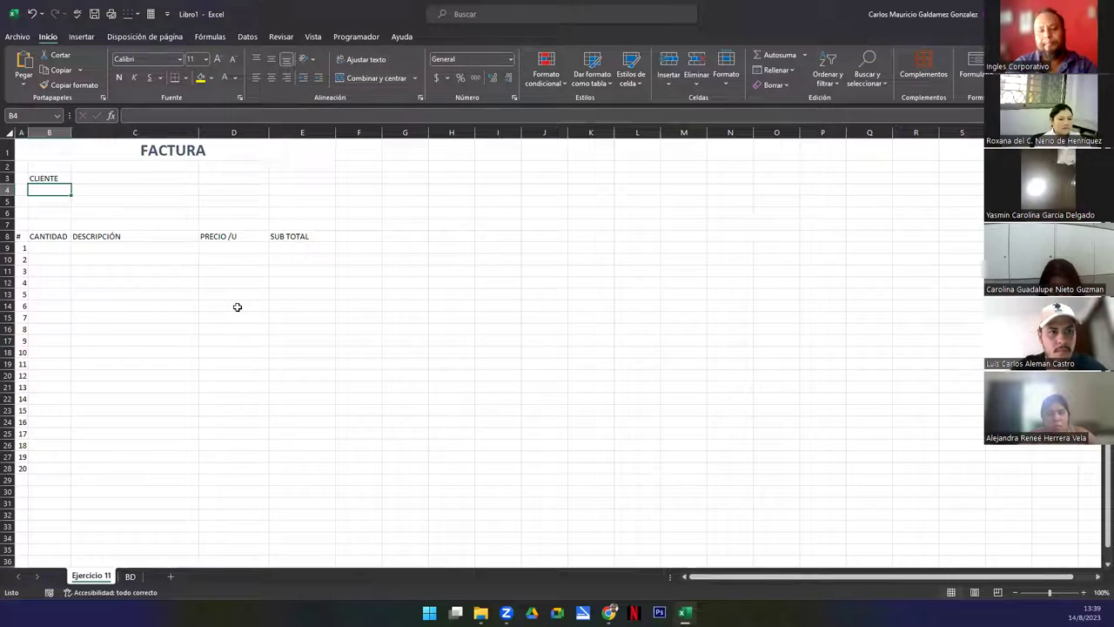
type("TELEFONO")
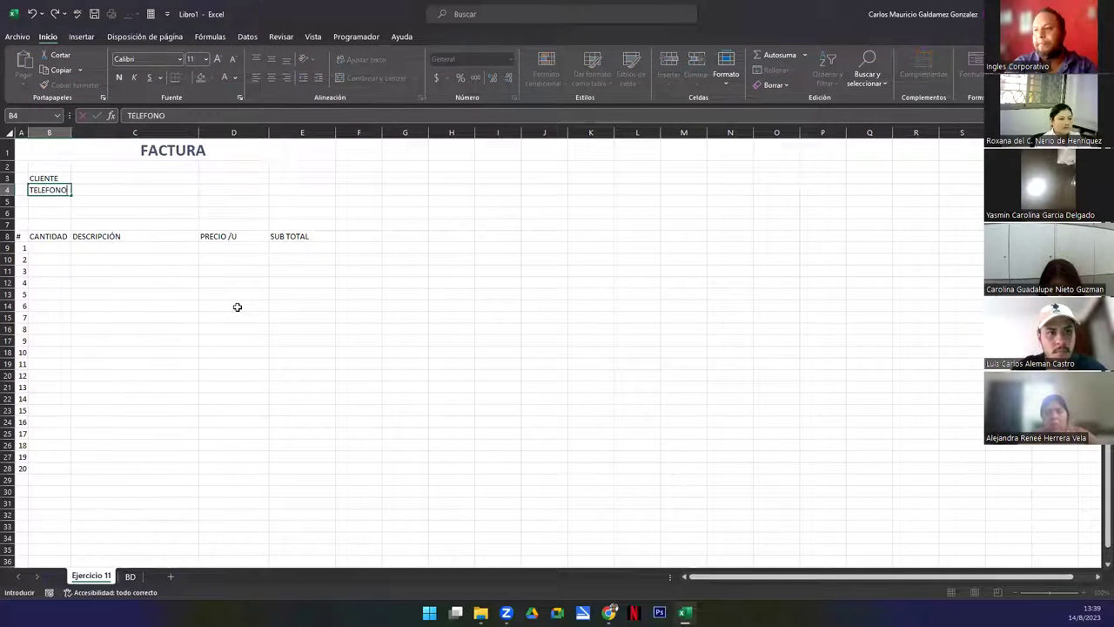
key("Return")
type("EMA")
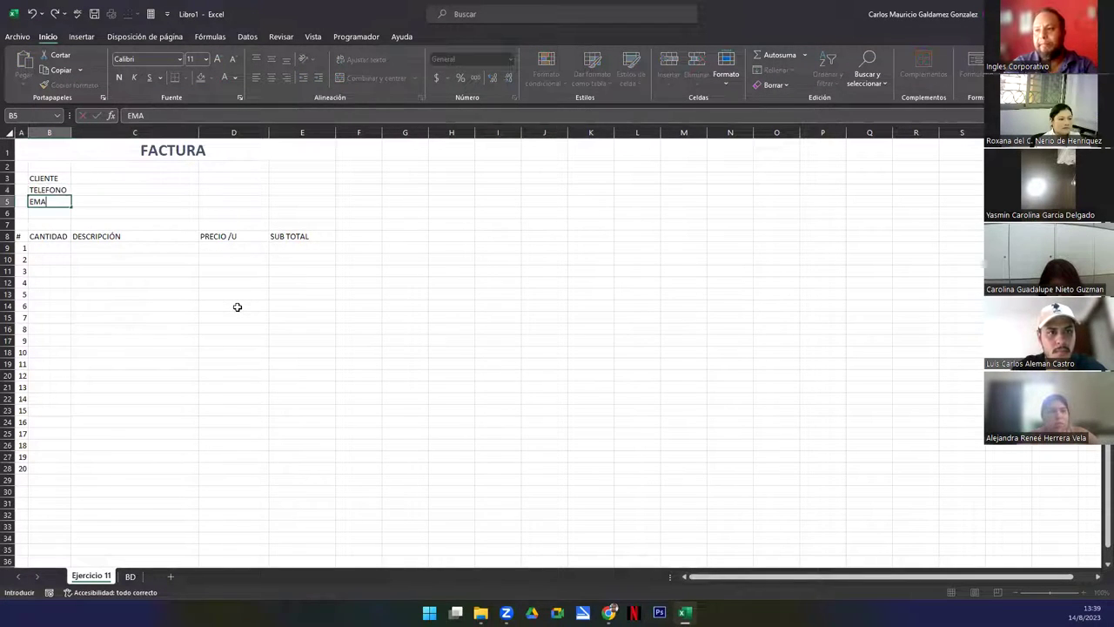
type("IL")
key("Return")
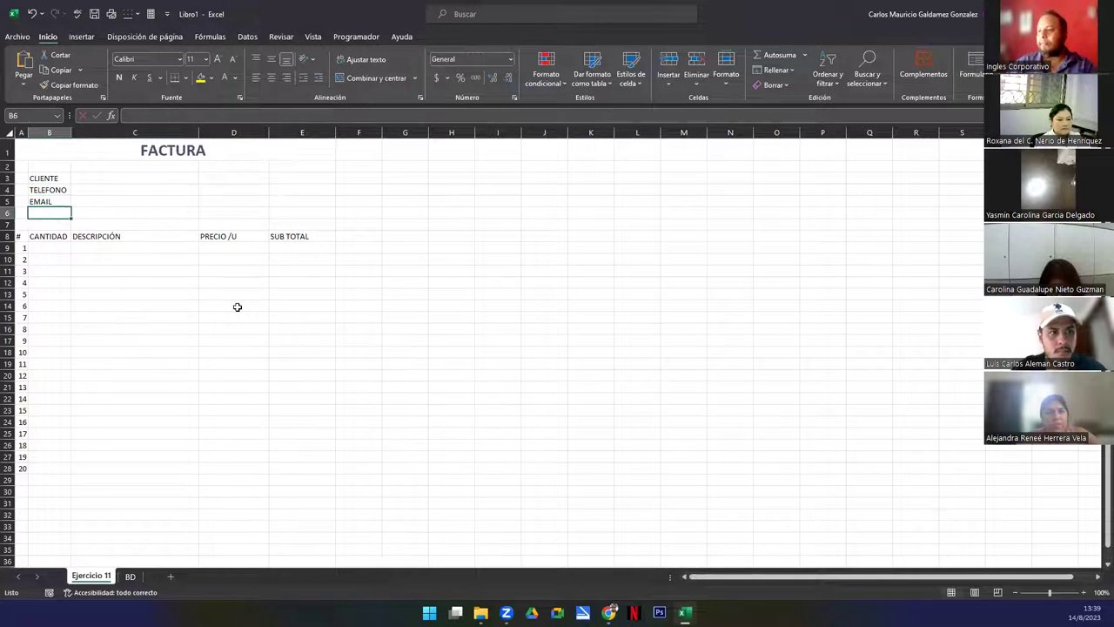
Narrow column D and enter VENDEDOR and FECHA in D3:D4
left_click(231, 179)
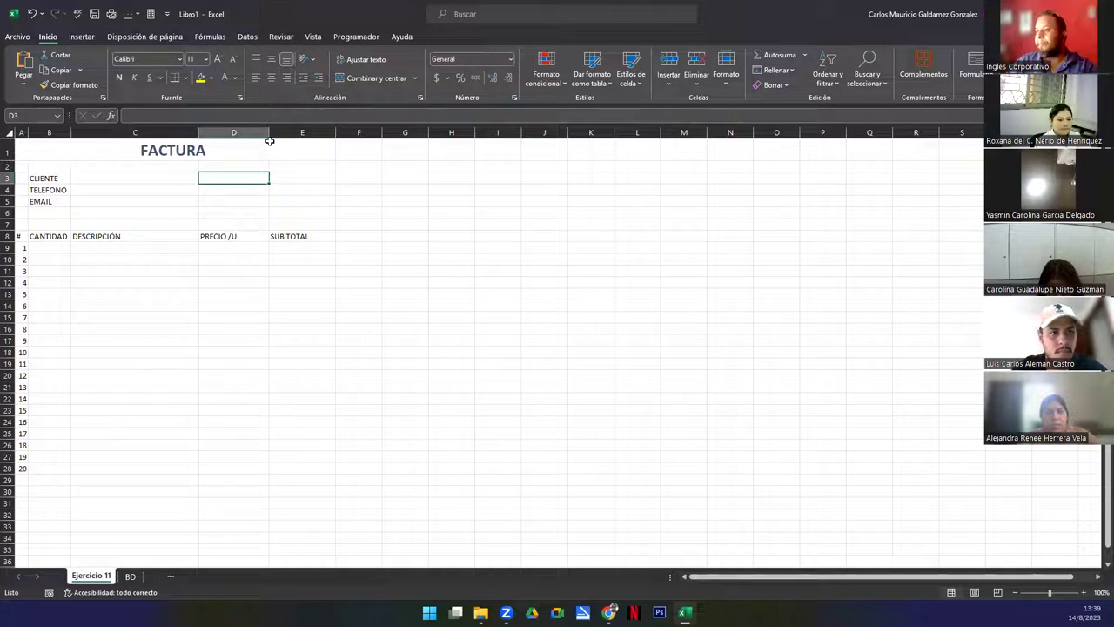
left_click_drag(266, 133, 261, 132)
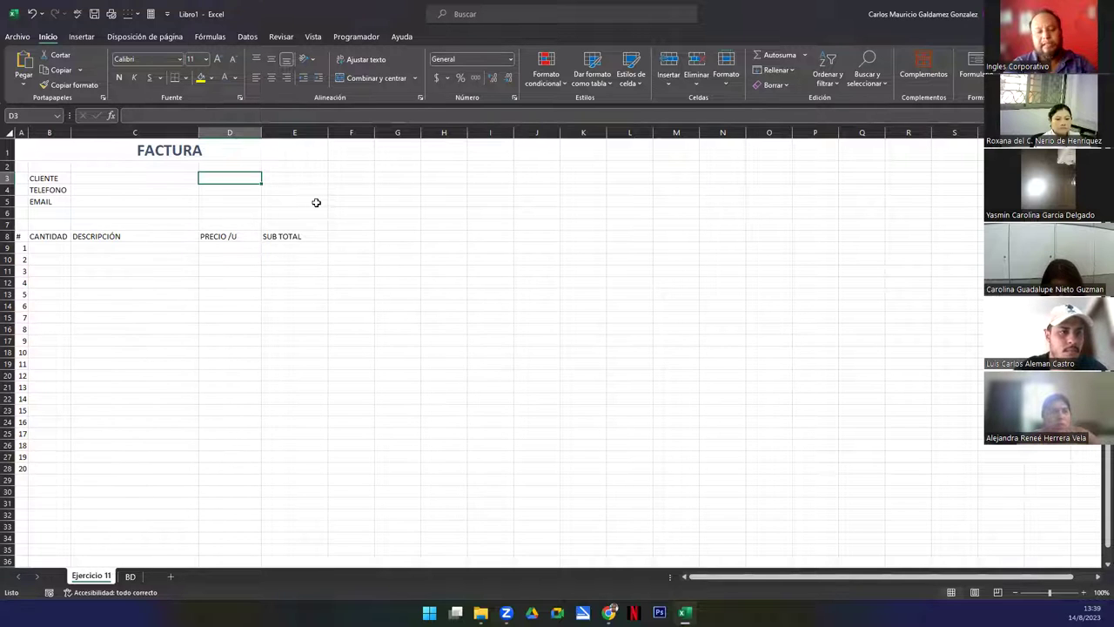
type("VENDEDOR")
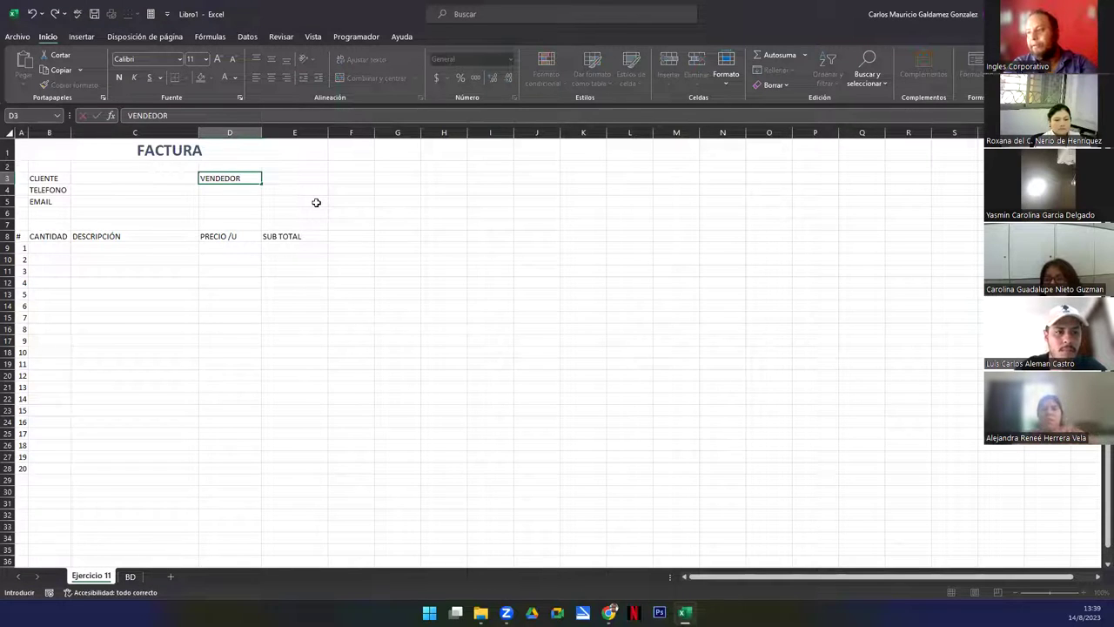
key("Return")
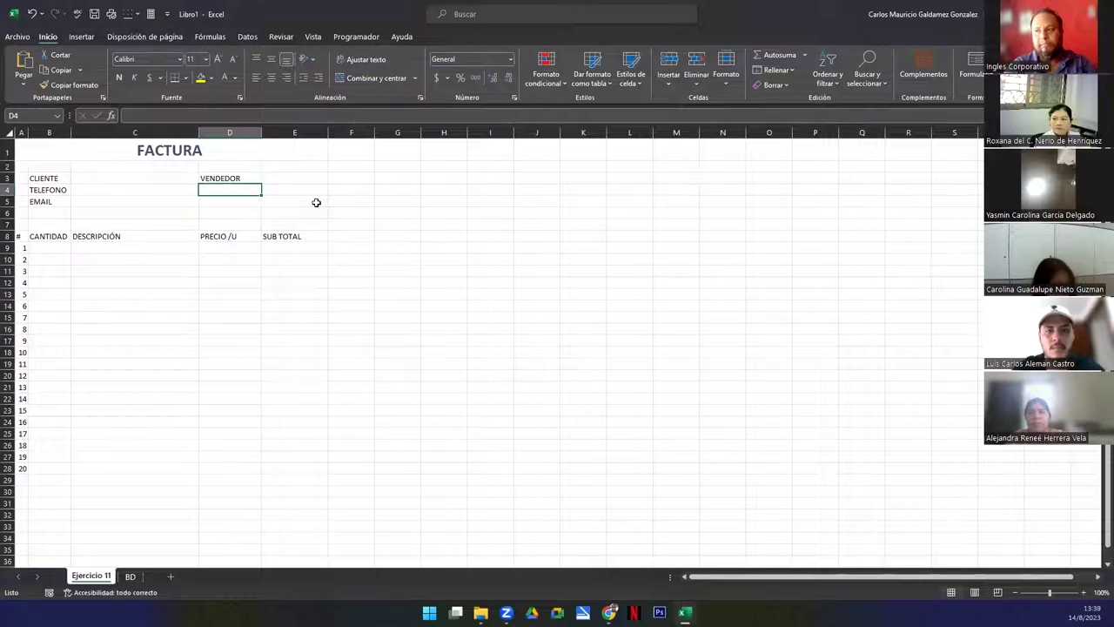
type("FECHA")
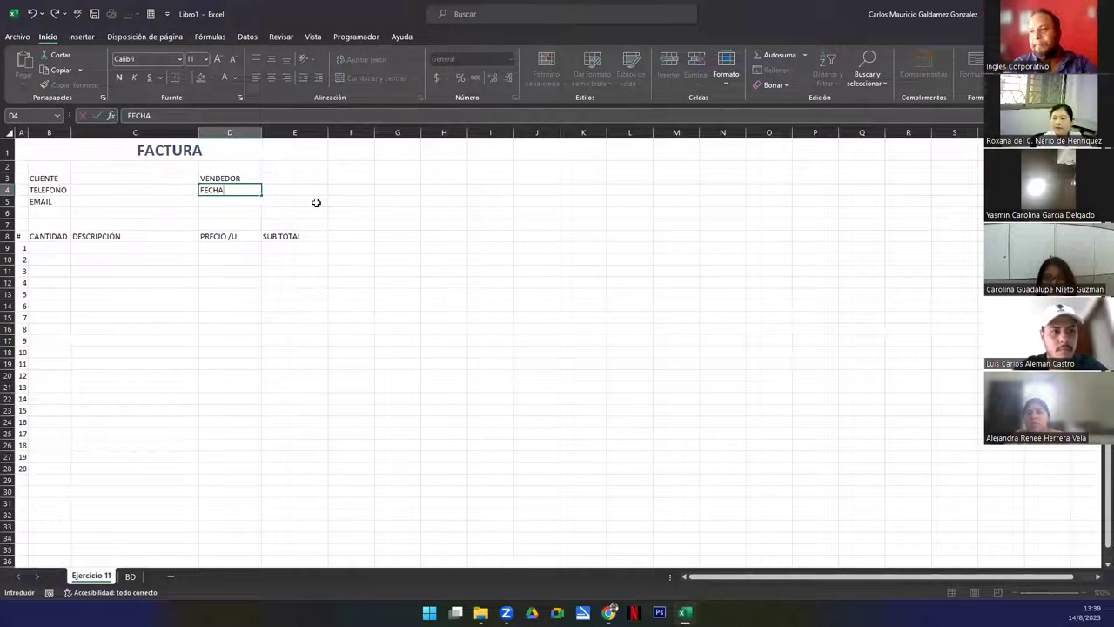
key("Return")
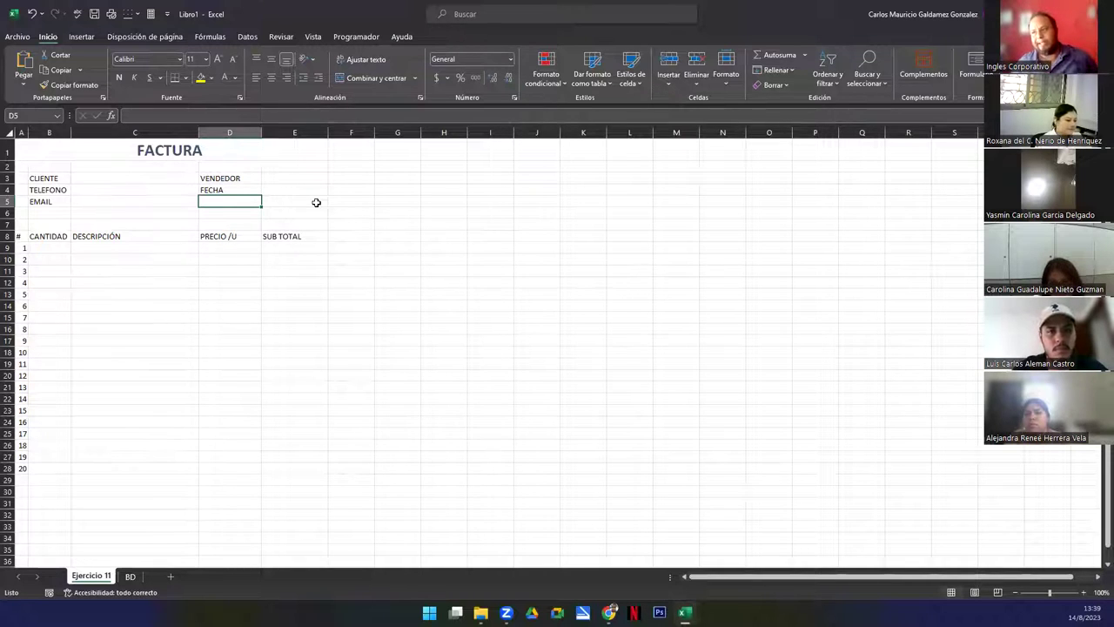
On the BD sheet, add a 'Vendedor' header in cell I1
left_click_drag(274, 179, 276, 167)
left_click(129, 576)
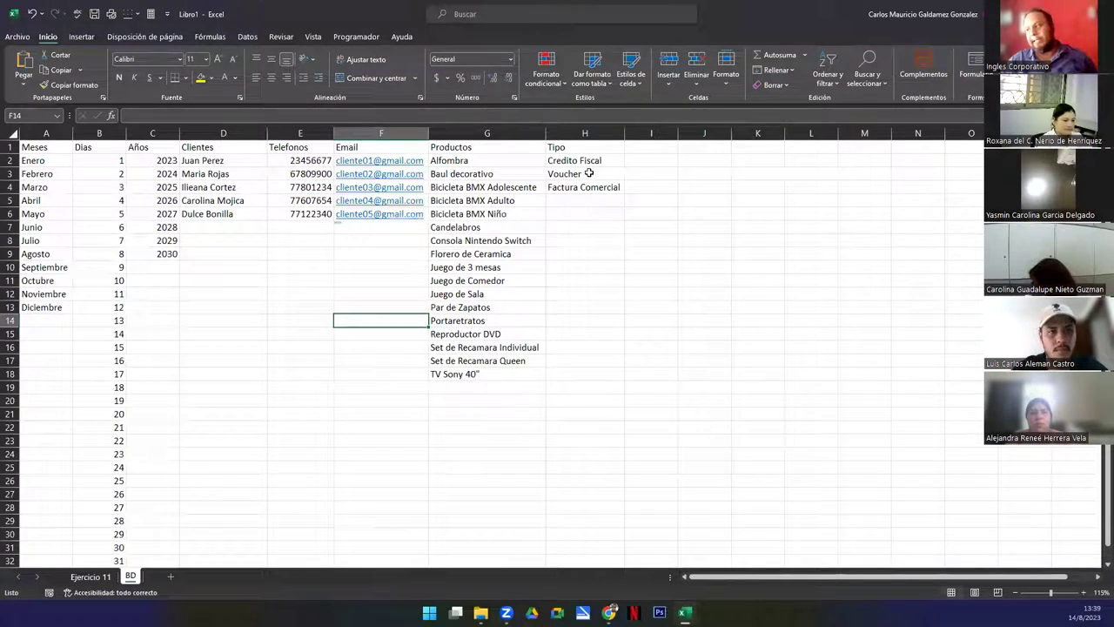
left_click(642, 146)
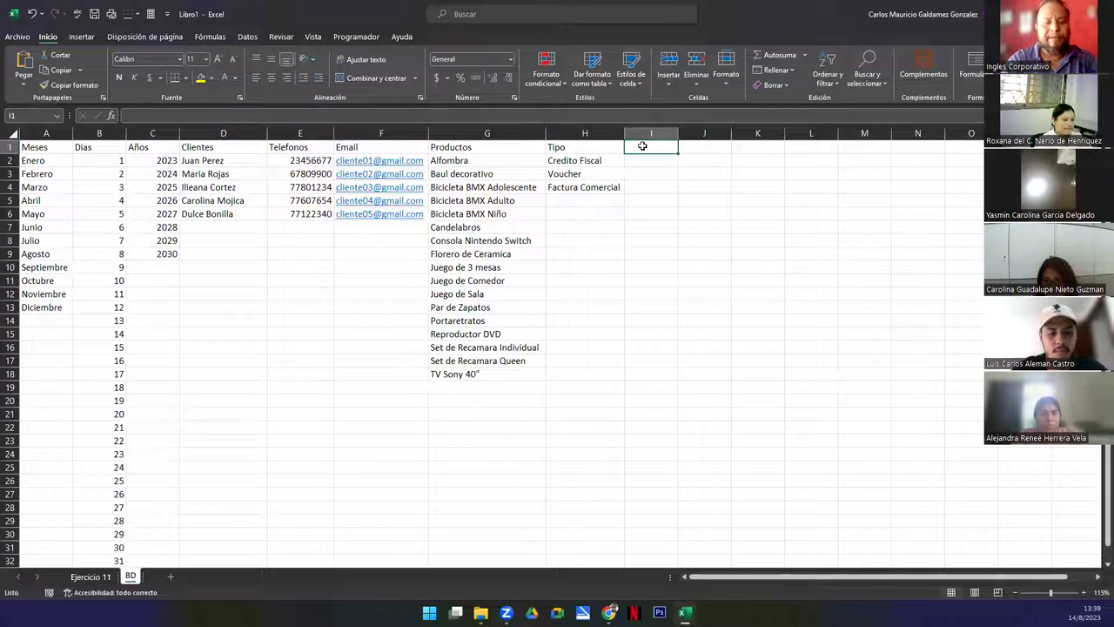
type("Vendedor")
key("Return")
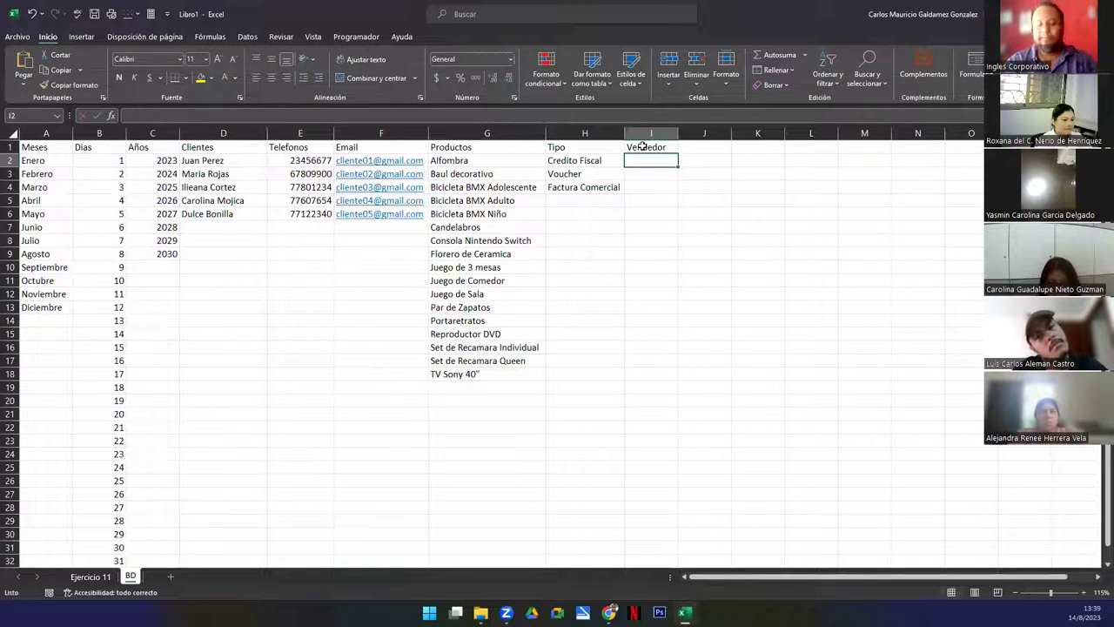
List three seller names in I2:I4, then return to the Ejercicio 11 sheet
type("Hugo")
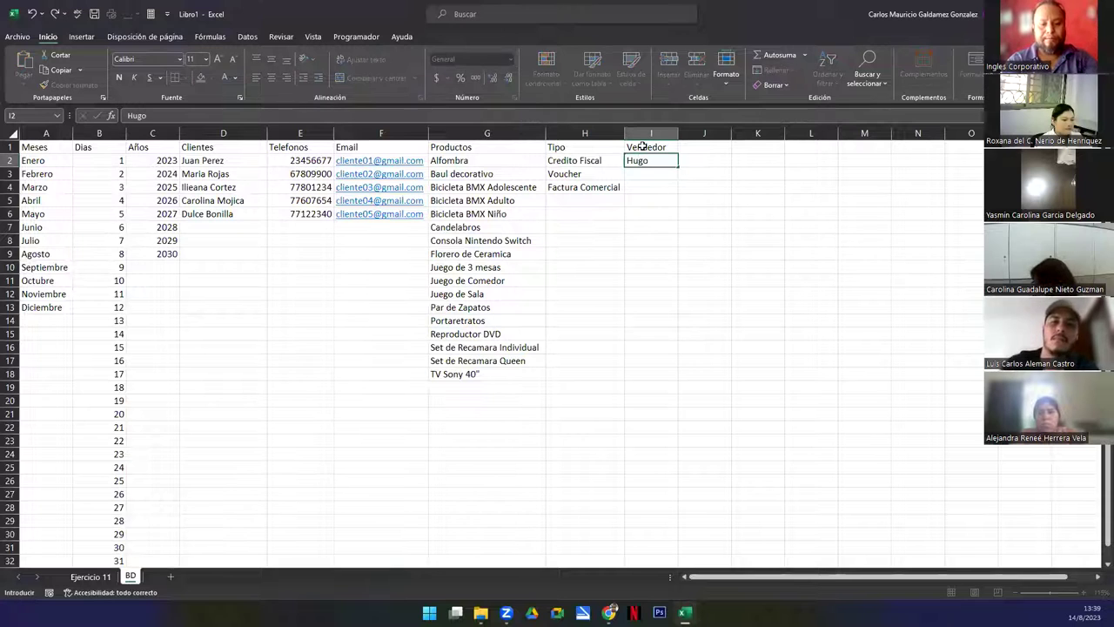
key("Return")
type("Paco")
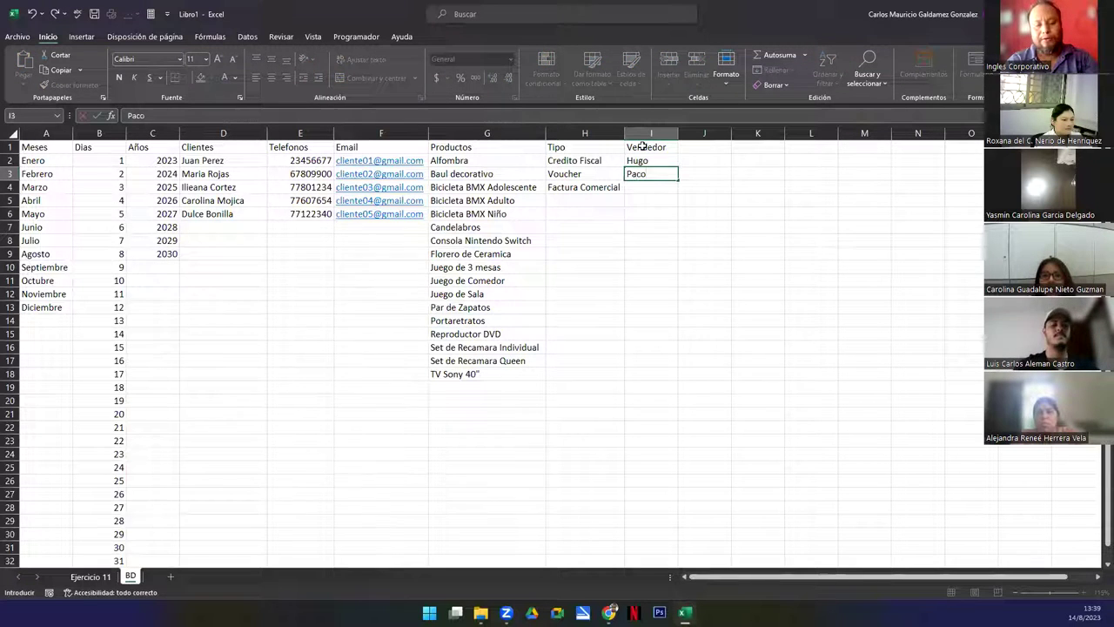
key("Return")
type("Luis")
key("Return")
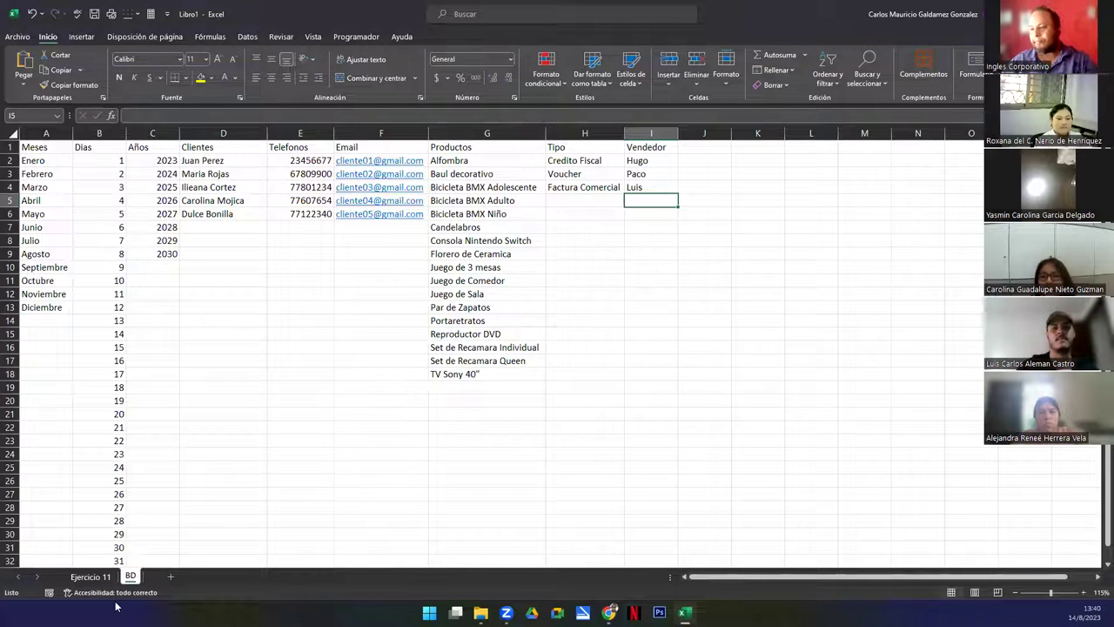
left_click(91, 576)
left_click(153, 290)
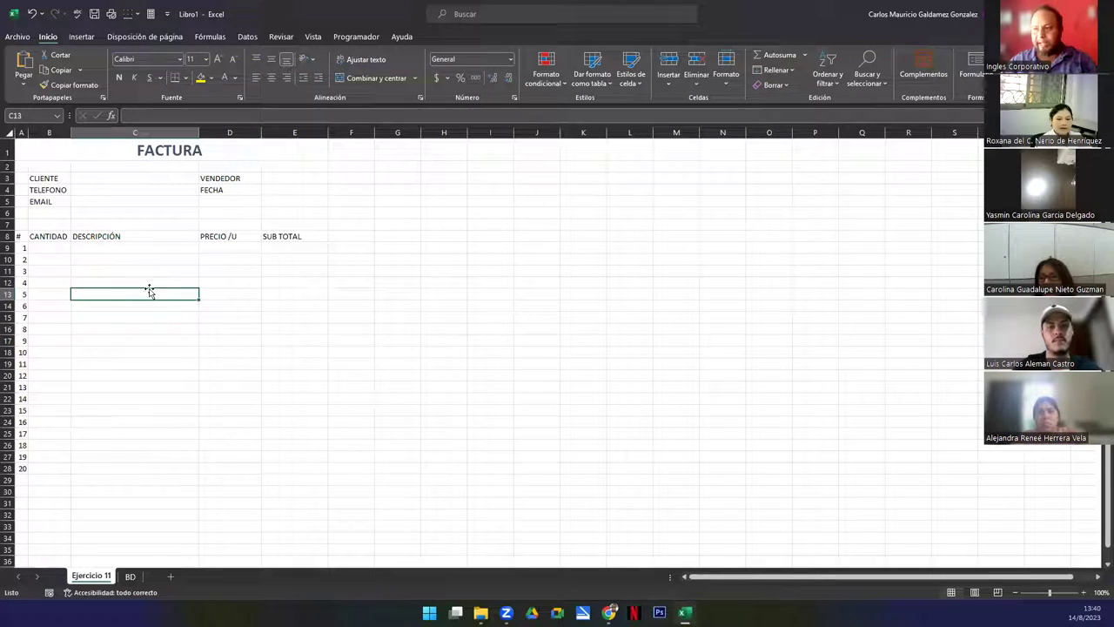
Apply All Borders to the item table A8:E28
scroll(37, 291, "up", 1)
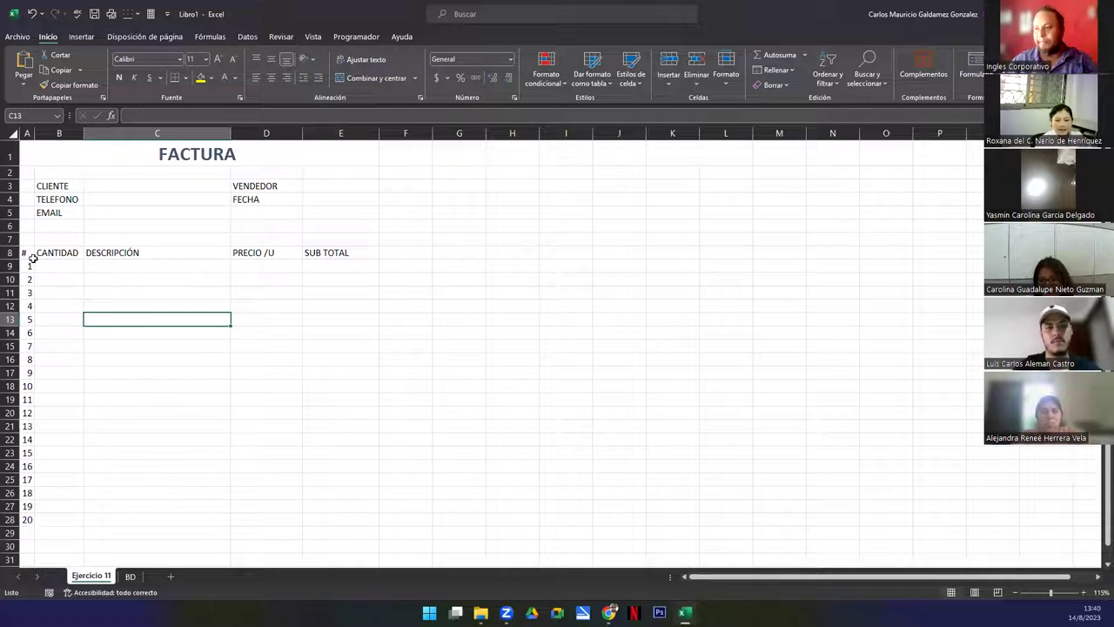
left_click_drag(24, 252, 346, 520)
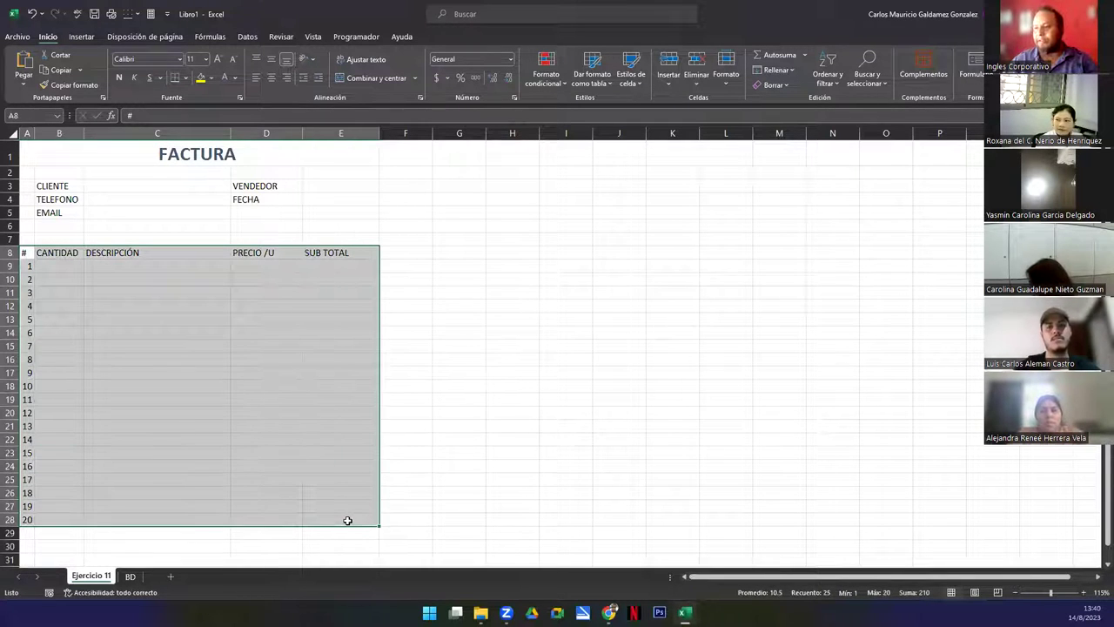
left_click(186, 78)
left_click(209, 195)
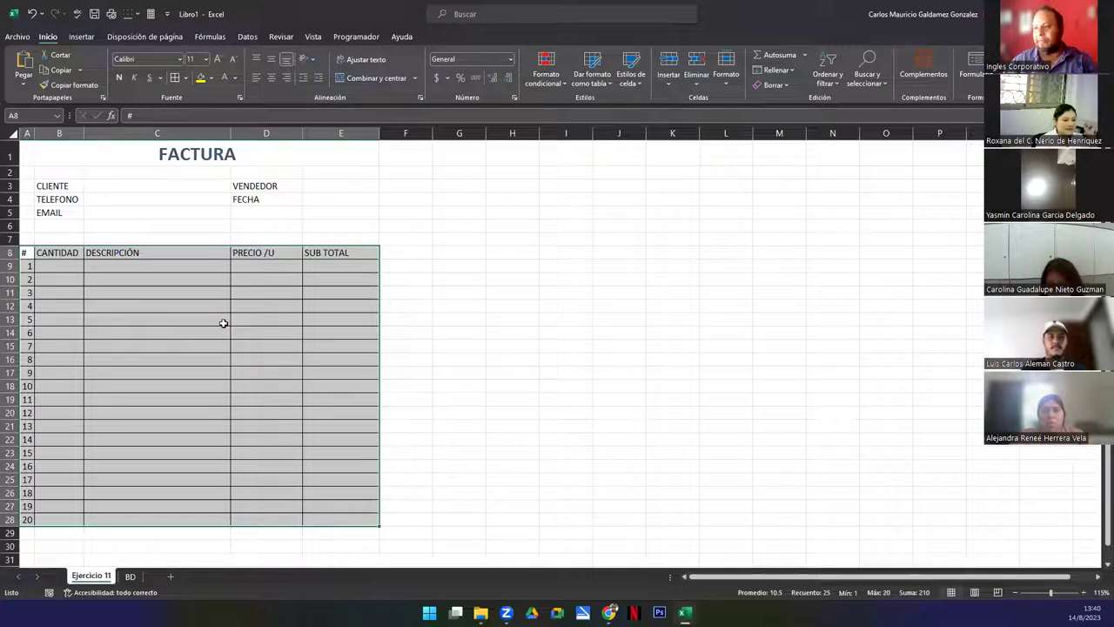
Make the table header row A8:E8 bold, centered and size 12
left_click_drag(44, 253, 321, 252)
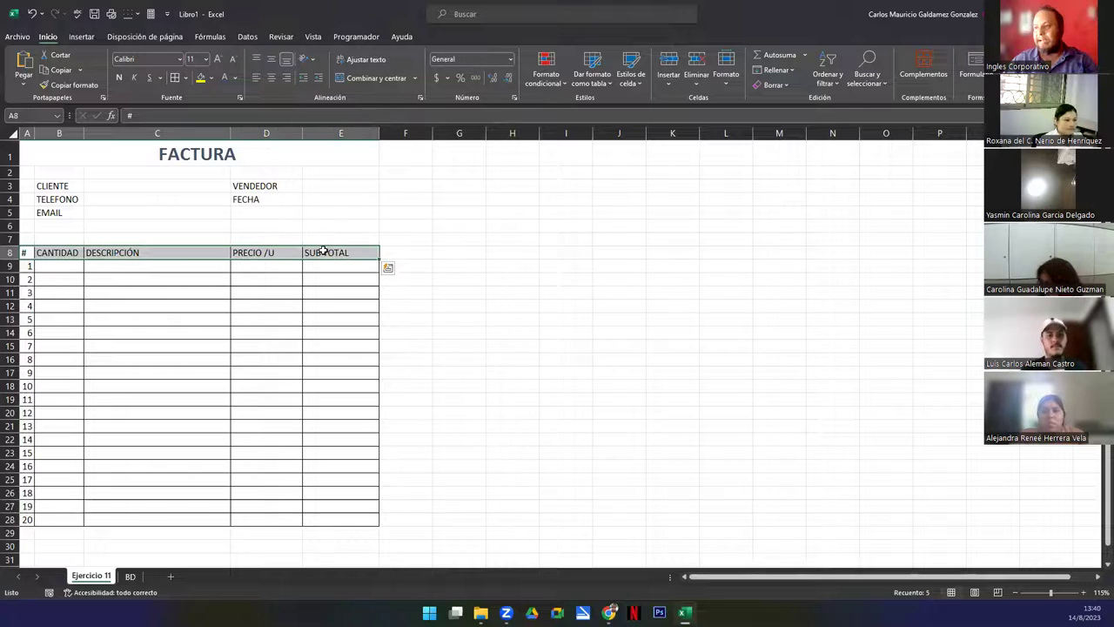
left_click(271, 79)
left_click(119, 80)
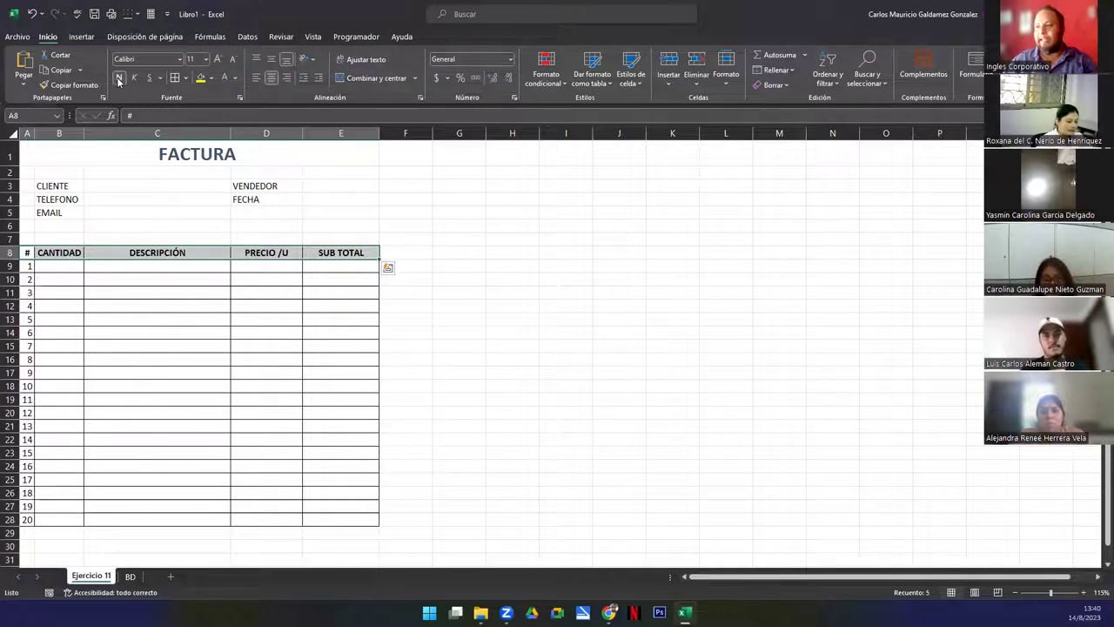
left_click(218, 60)
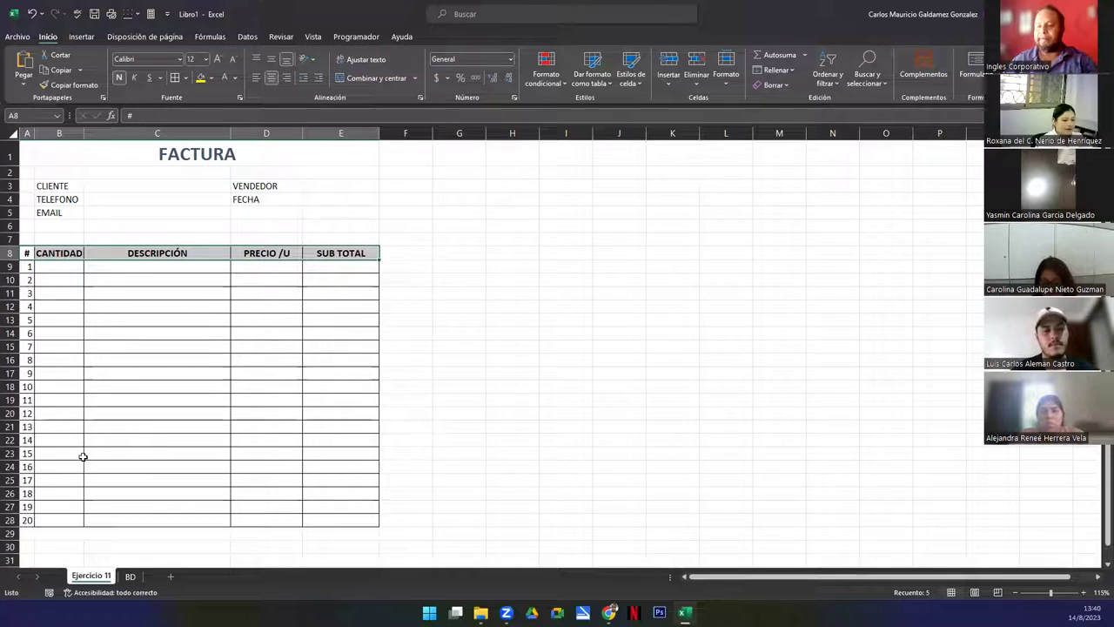
left_click(136, 383)
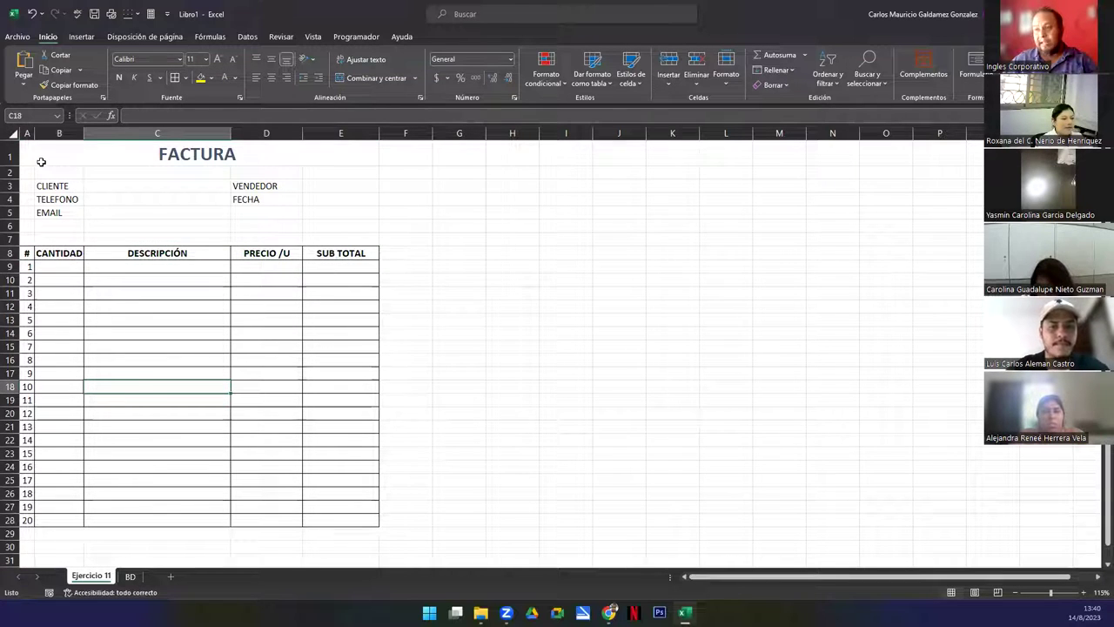
left_click_drag(40, 154, 163, 523)
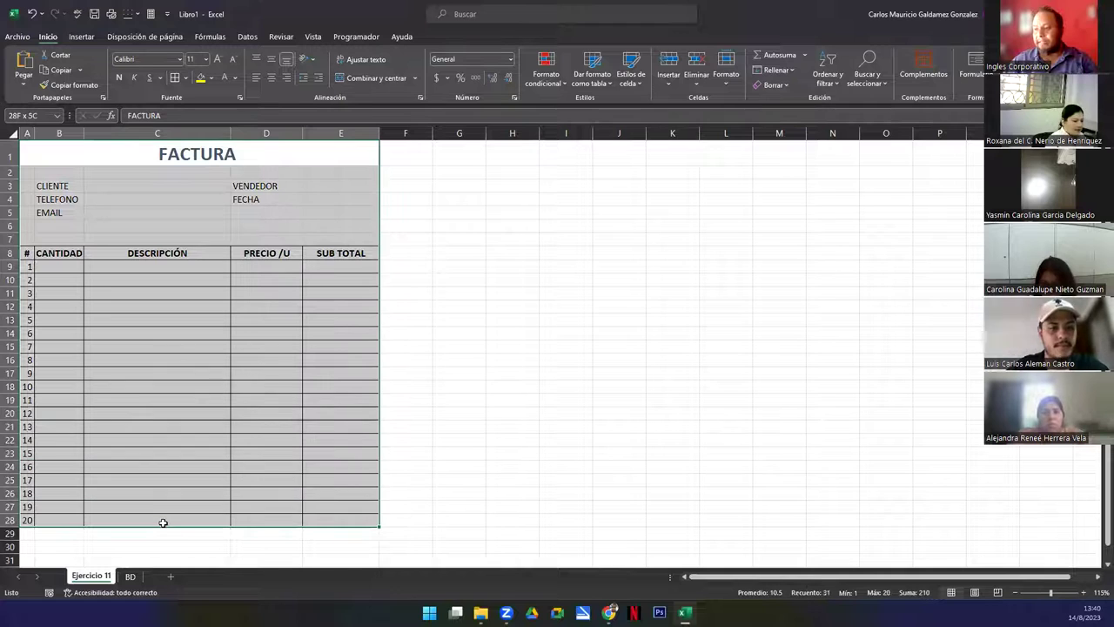
Set the invoice range A1:E28 to the Century Gothic font
left_click(179, 59)
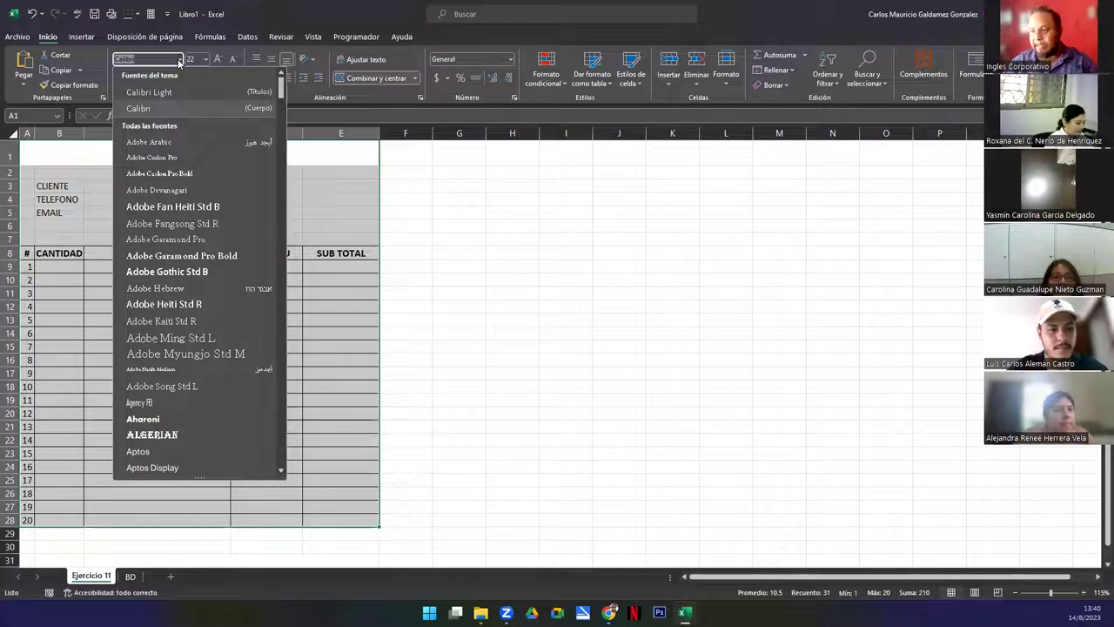
type("Cent")
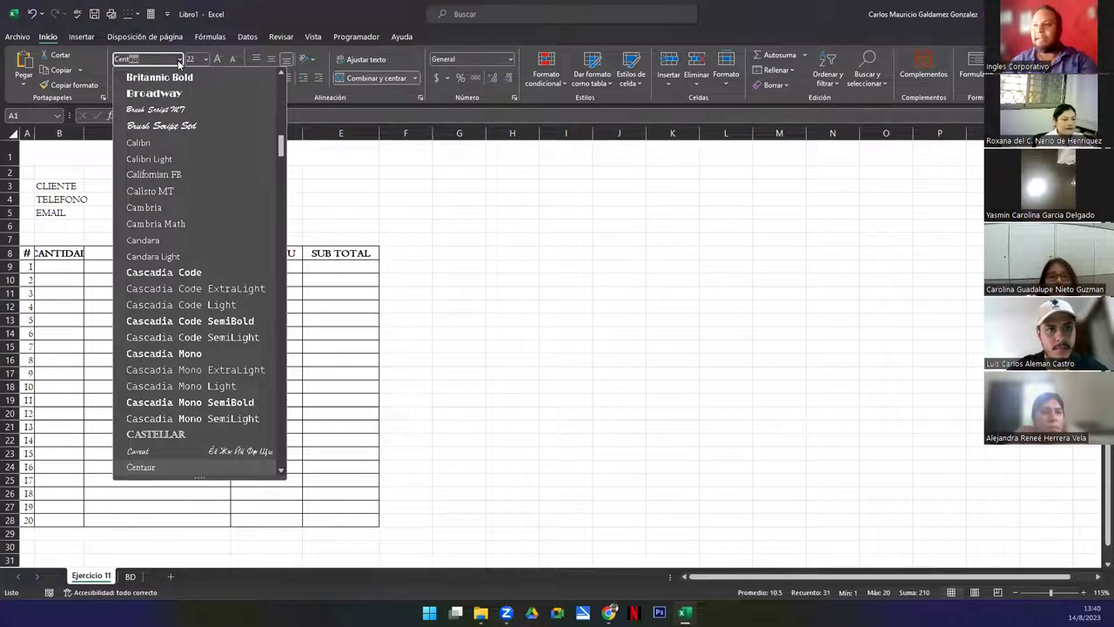
type("u")
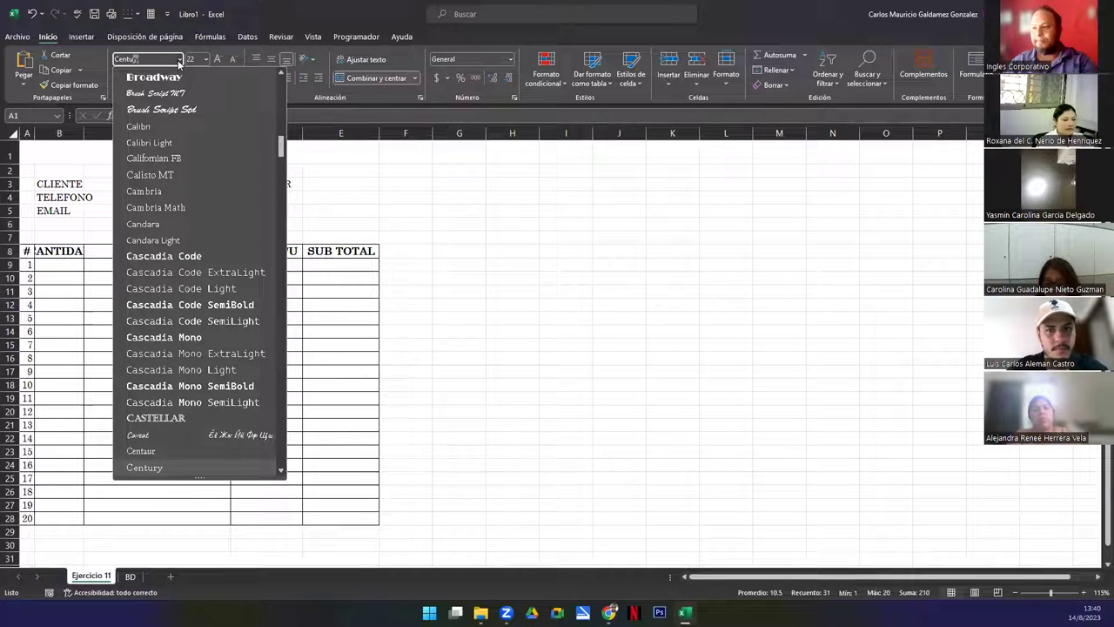
type("ry Gothic")
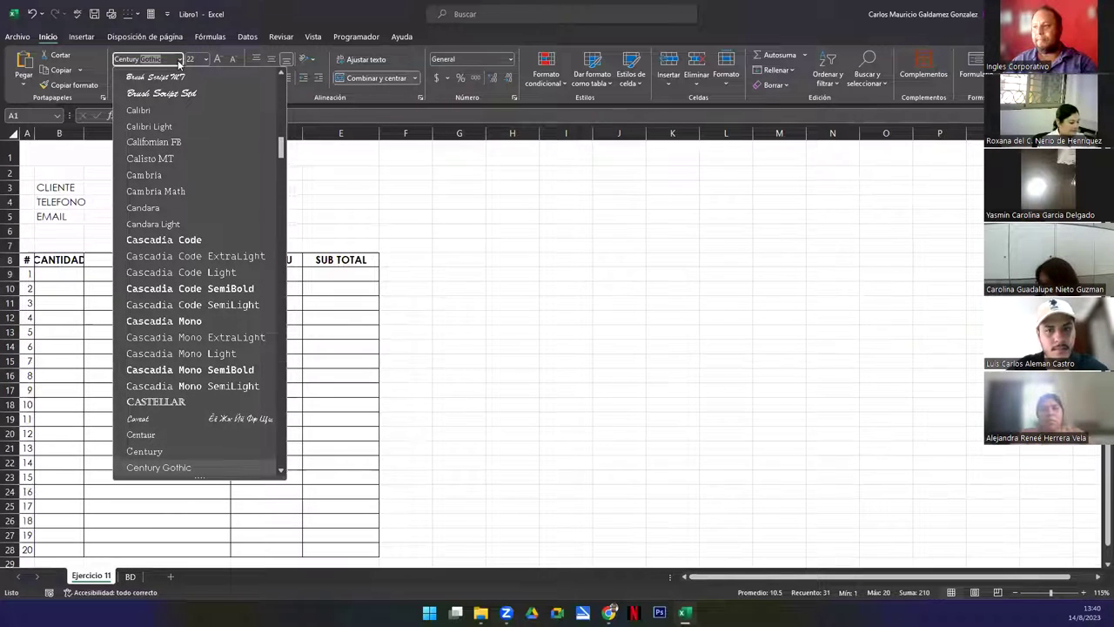
key("Return")
Widen column B so the CANTIDAD header fits
left_click_drag(84, 132, 95, 132)
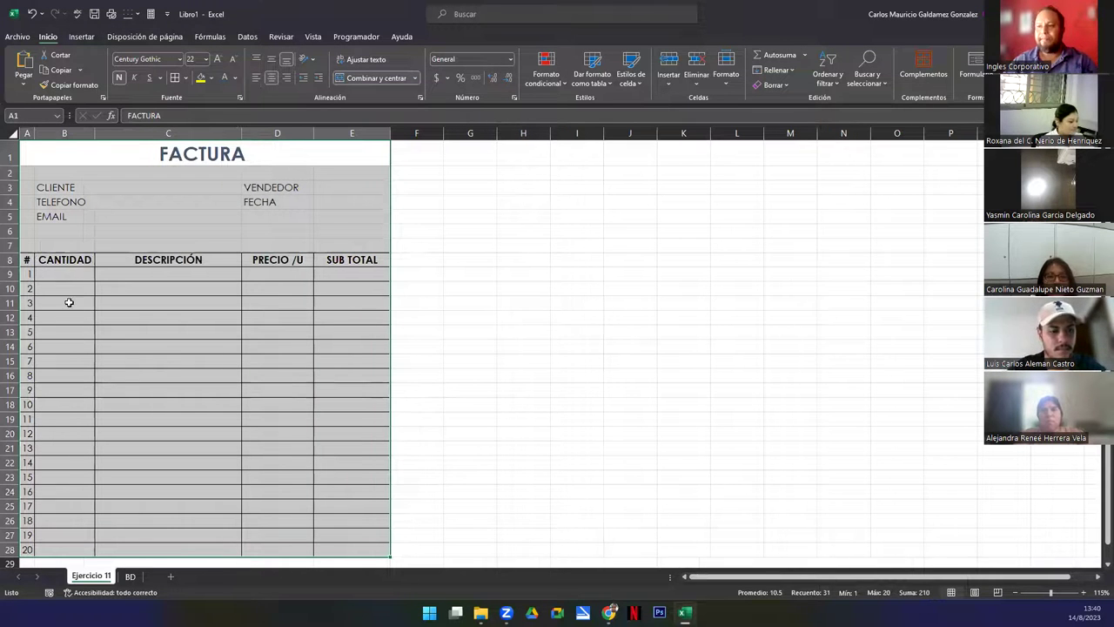
scroll(182, 370, "down", 1, "ctrl")
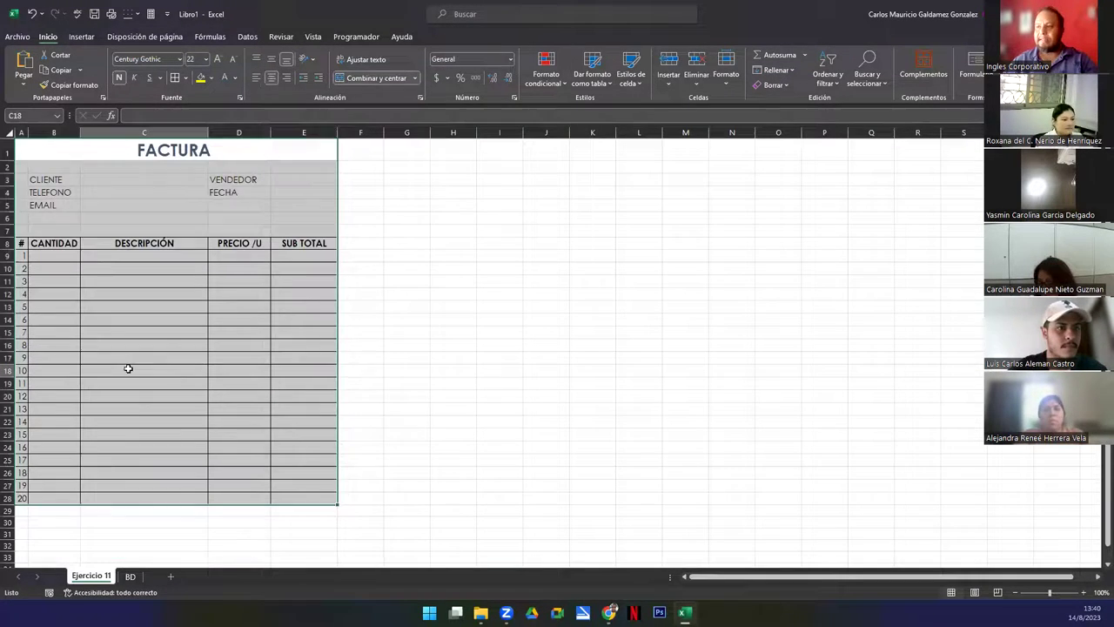
left_click(129, 369)
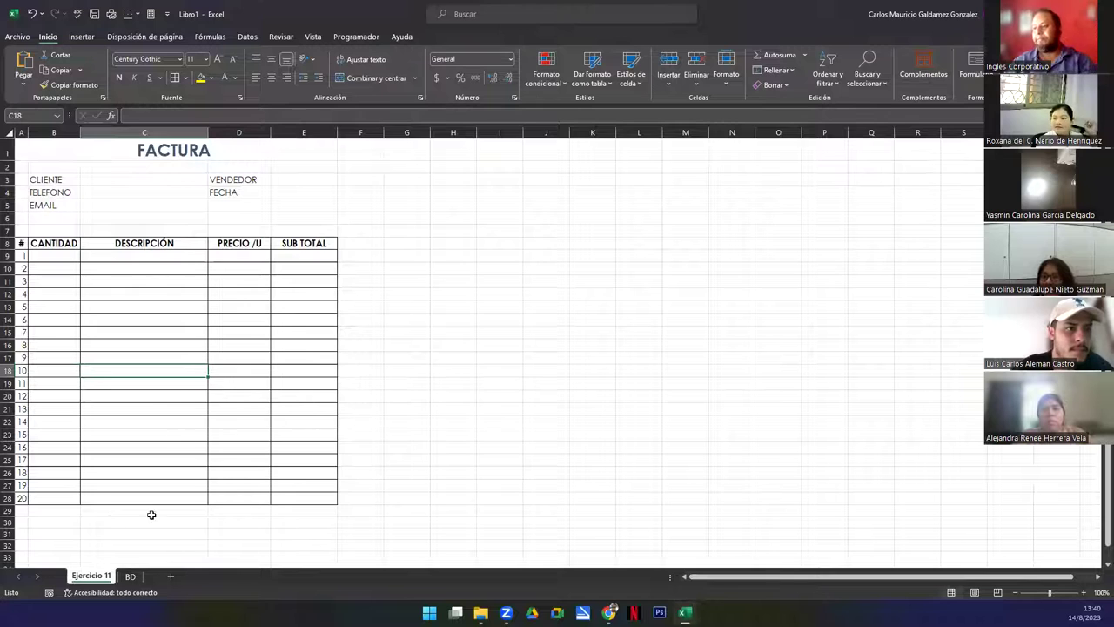
Enter the labels SUB TOTAL (1), IVA, DESC and TOTAL A PAGAR in D29:D32
left_click(226, 511)
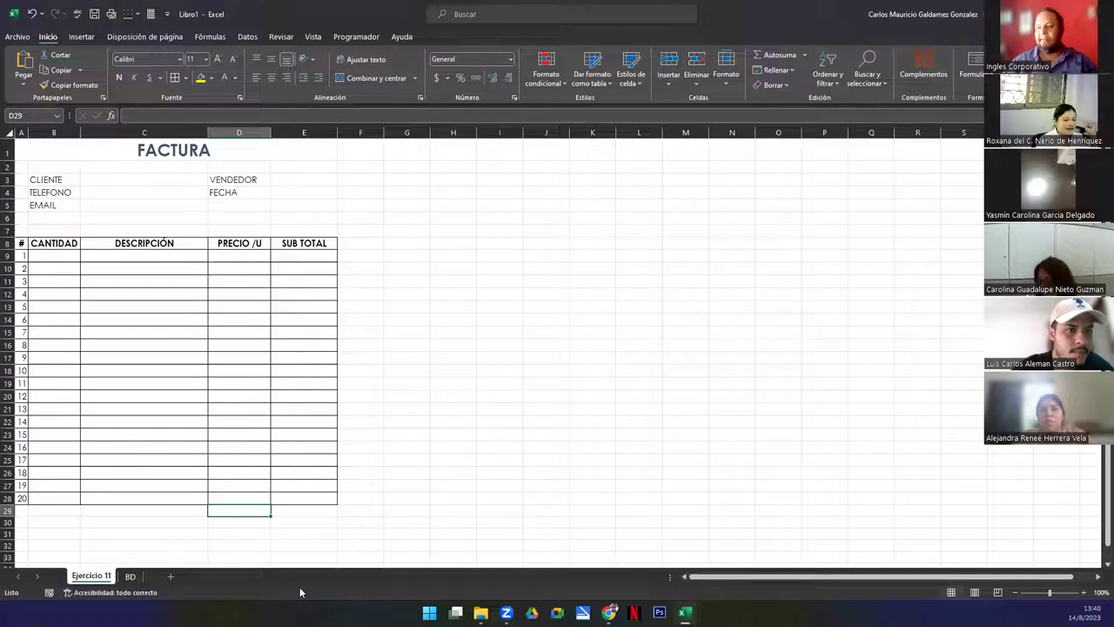
type("SUB TOT")
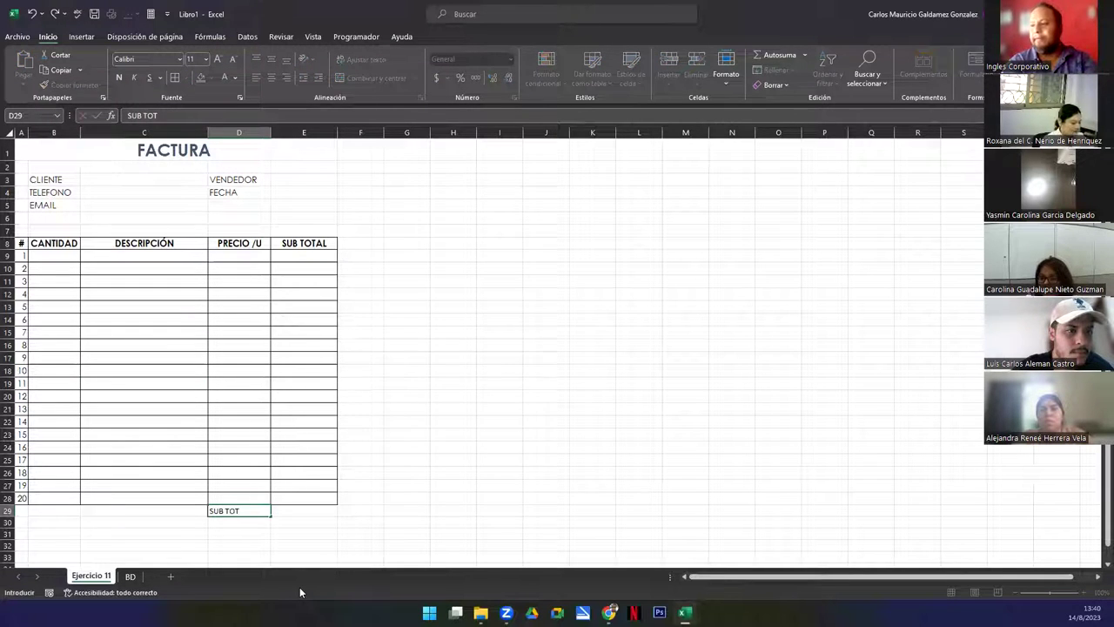
type("AL")
key("Return")
key("Up")
key("F2")
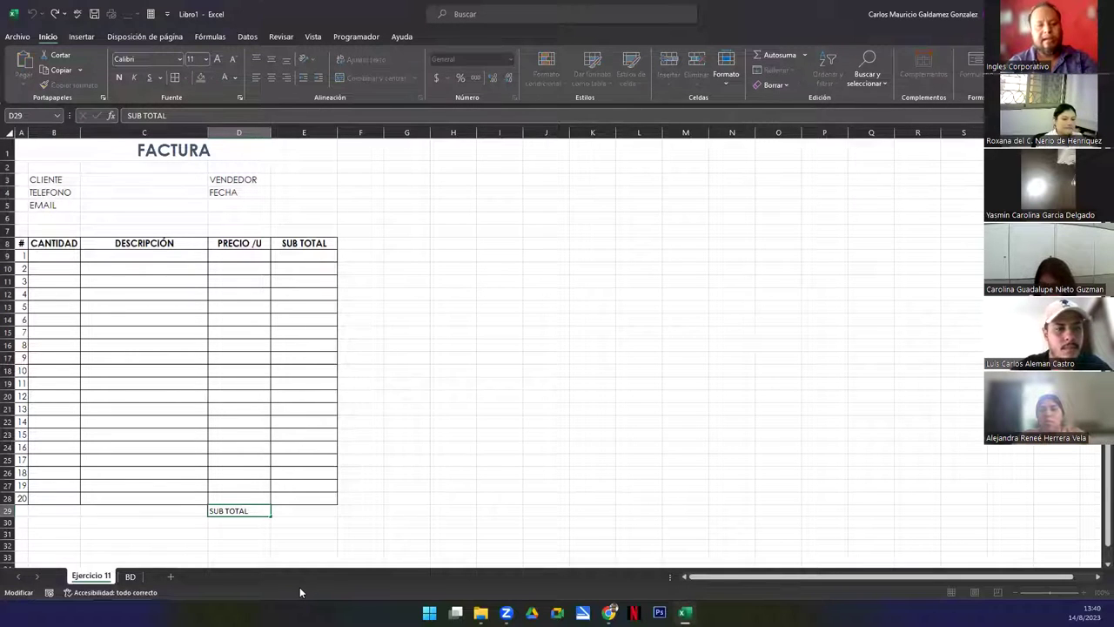
type("(")
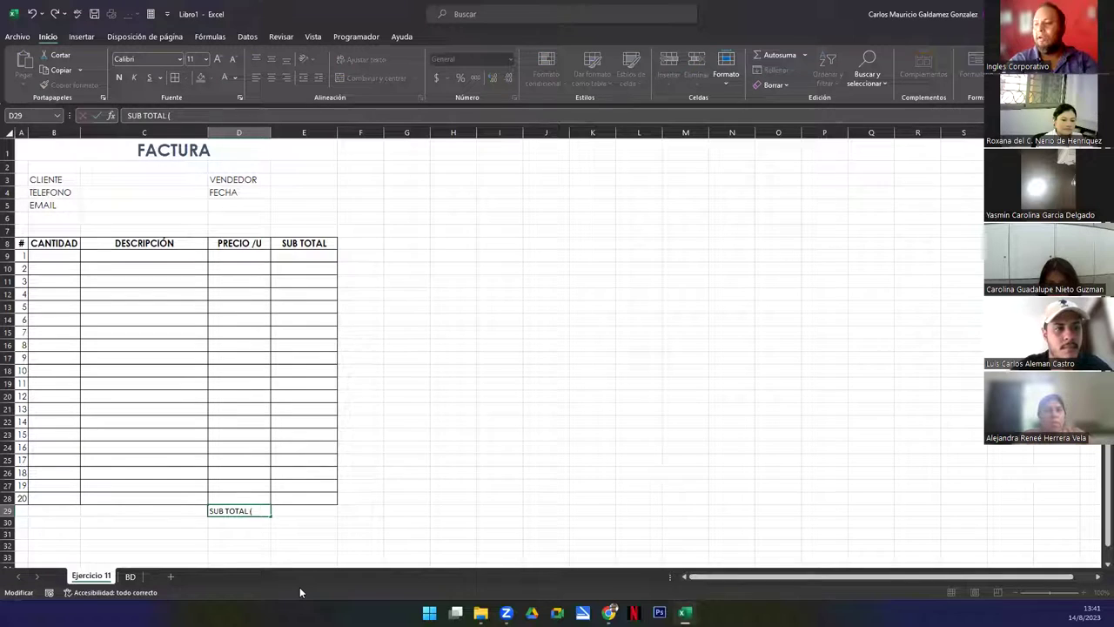
type("1)")
key("Return")
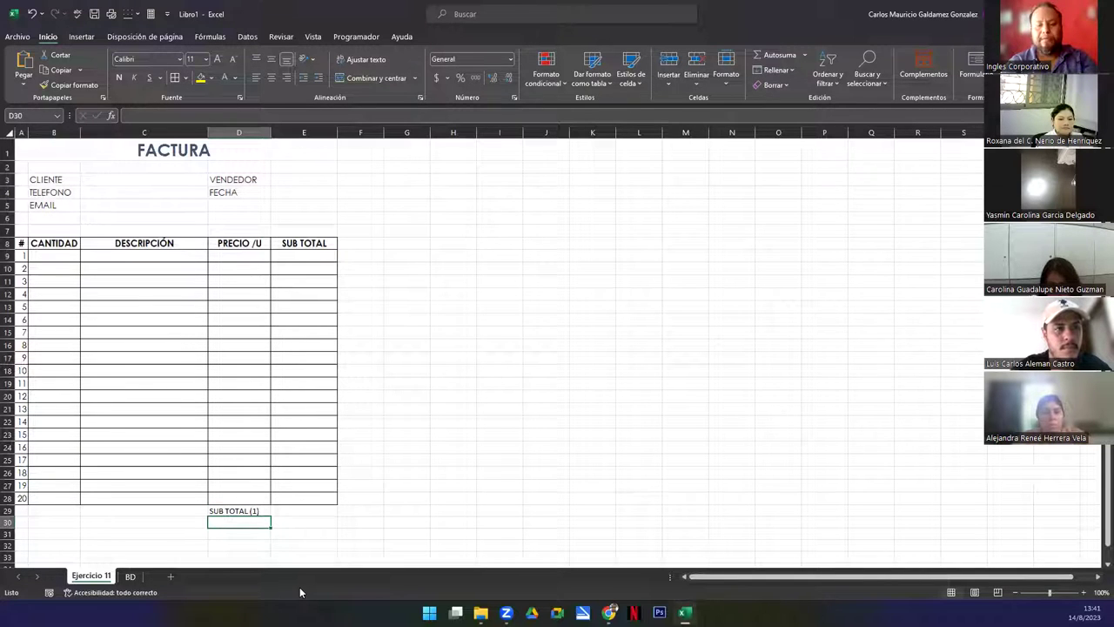
type("IVA")
key("Return")
type("DESC")
key("Return")
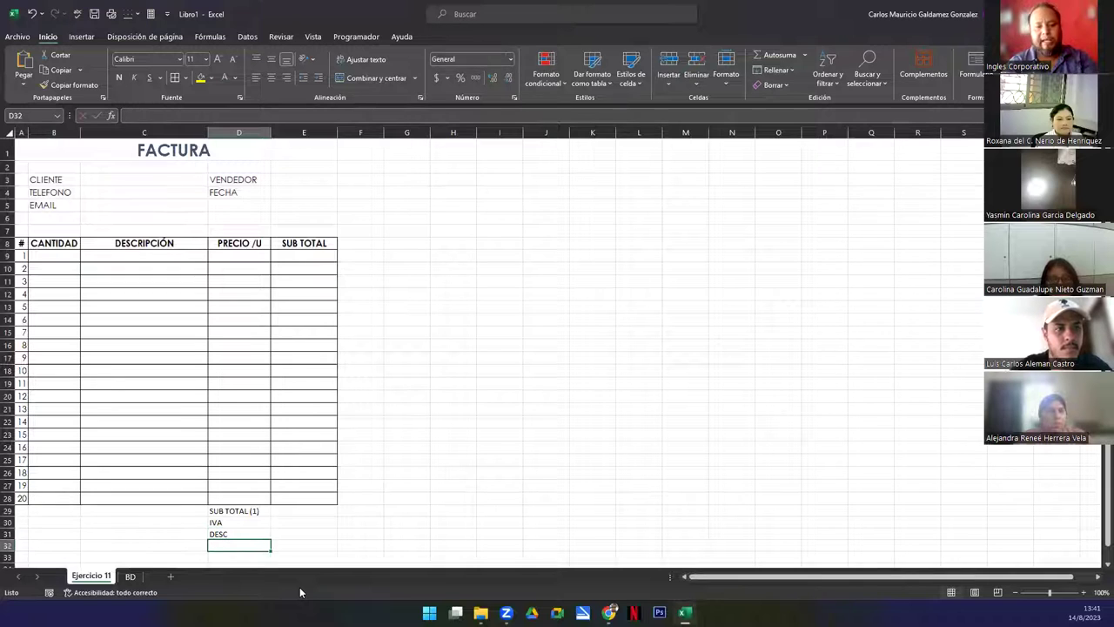
type("TOTAL A PAGAR")
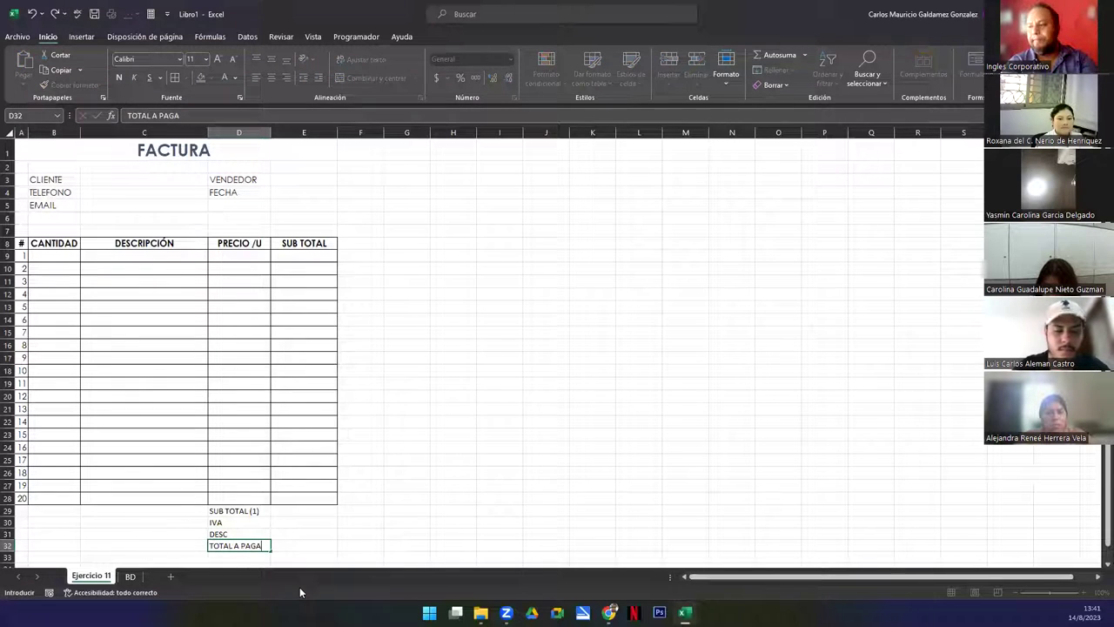
key("Return")
Set D29:E32 to Century Gothic and autofit column D to the labels
left_click_drag(240, 511, 295, 546)
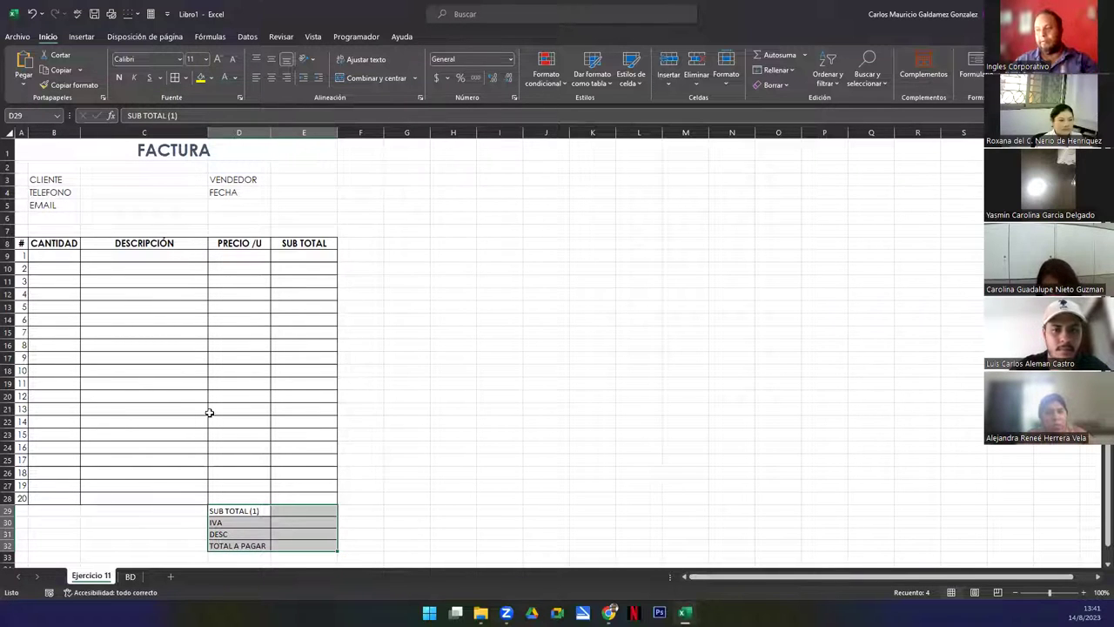
left_click(139, 58)
type("Cen")
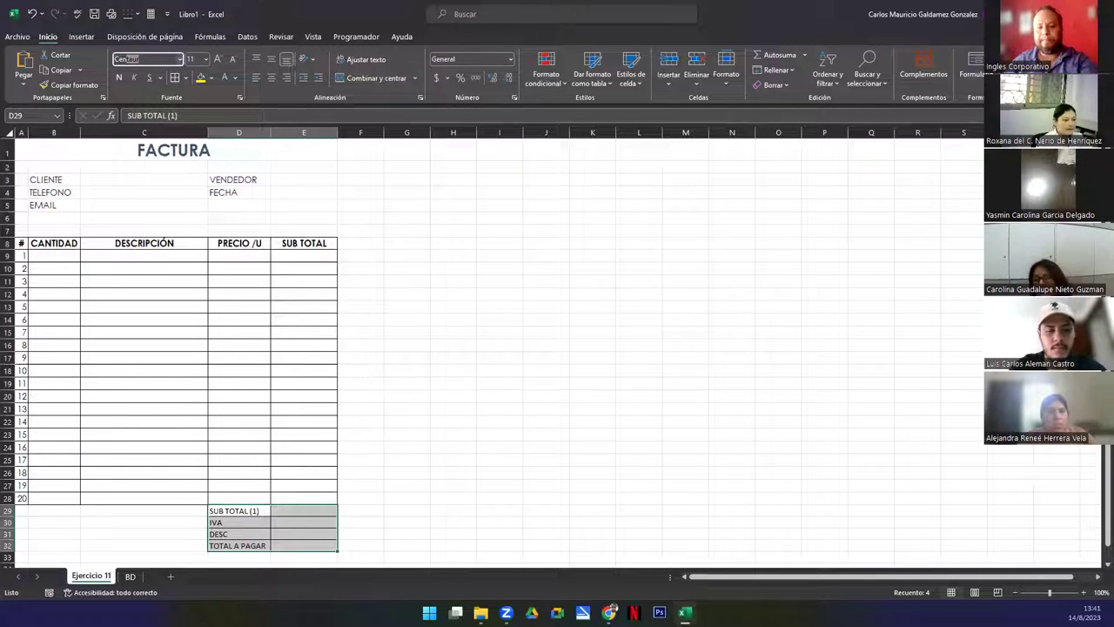
type("tury")
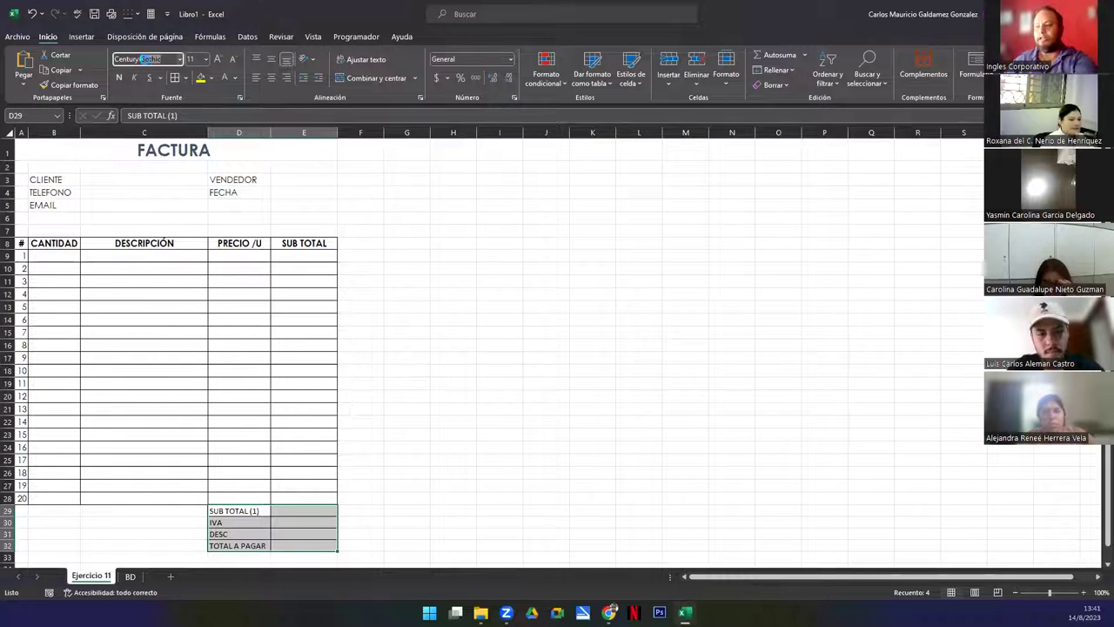
key("Return")
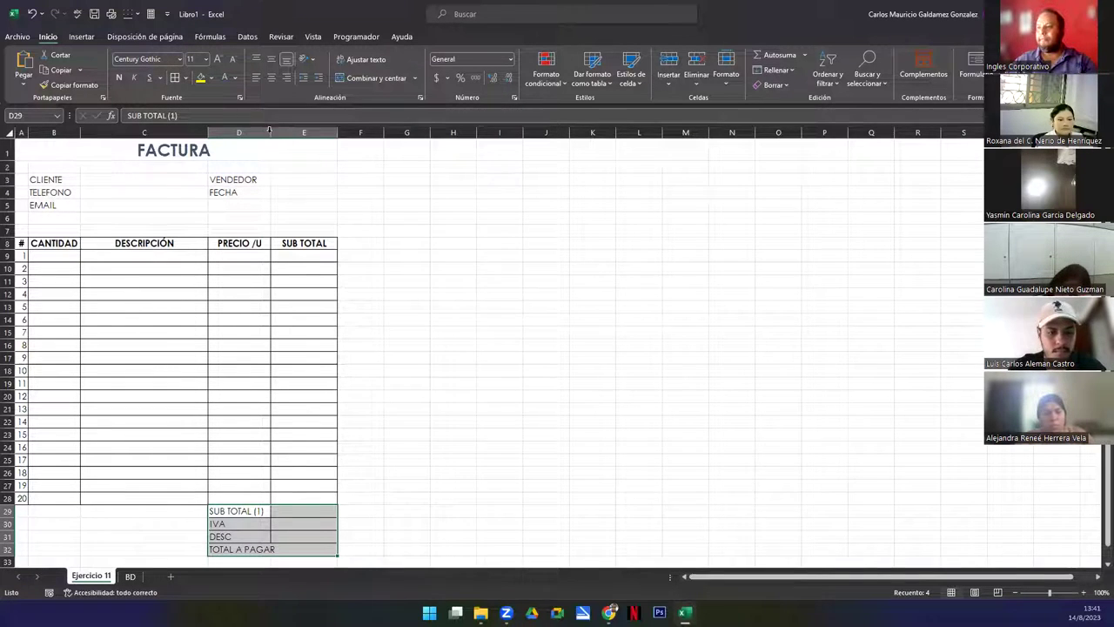
double_click(269, 128)
left_click(216, 380)
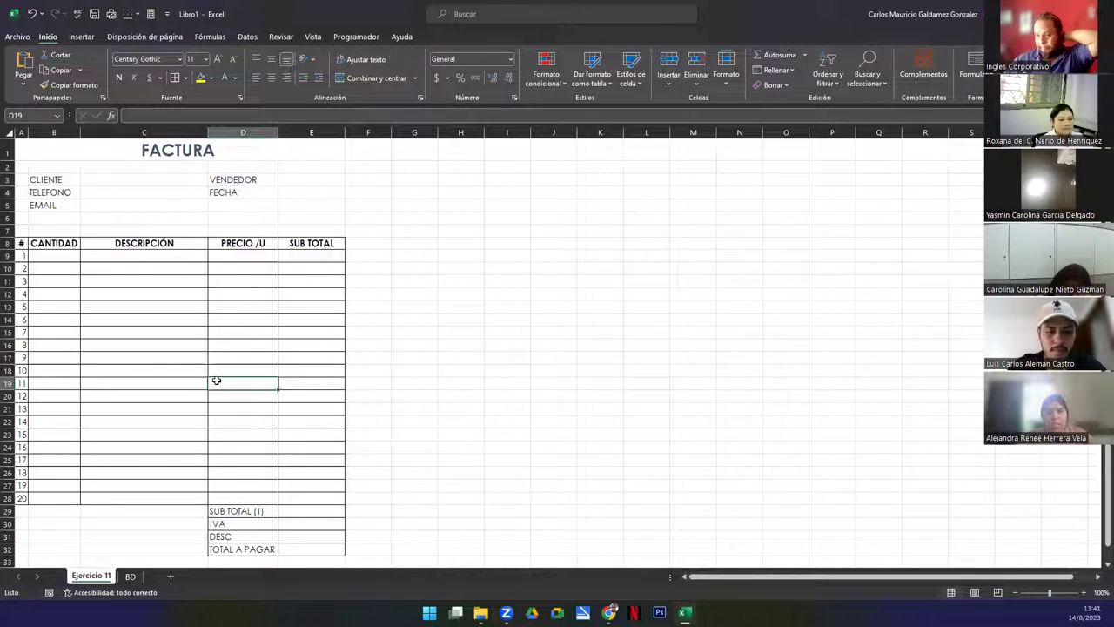
Add borders to the entry cells C3:C5 and E3:E4
left_click_drag(131, 179, 135, 204)
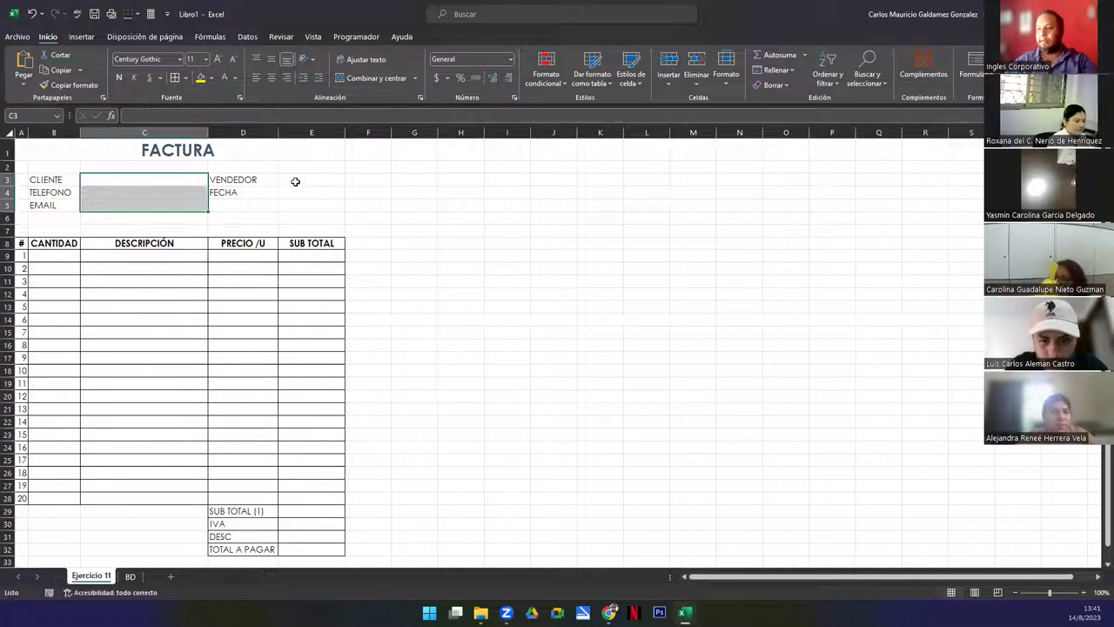
left_click_drag(296, 179, 300, 190)
left_click(175, 78)
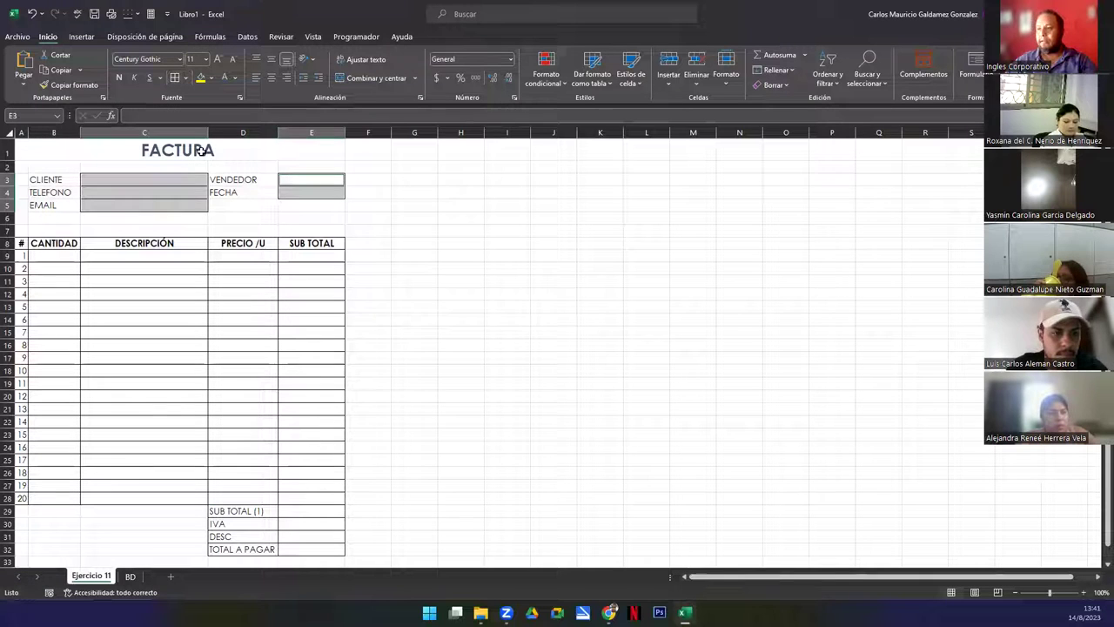
left_click(179, 206)
left_click(162, 392)
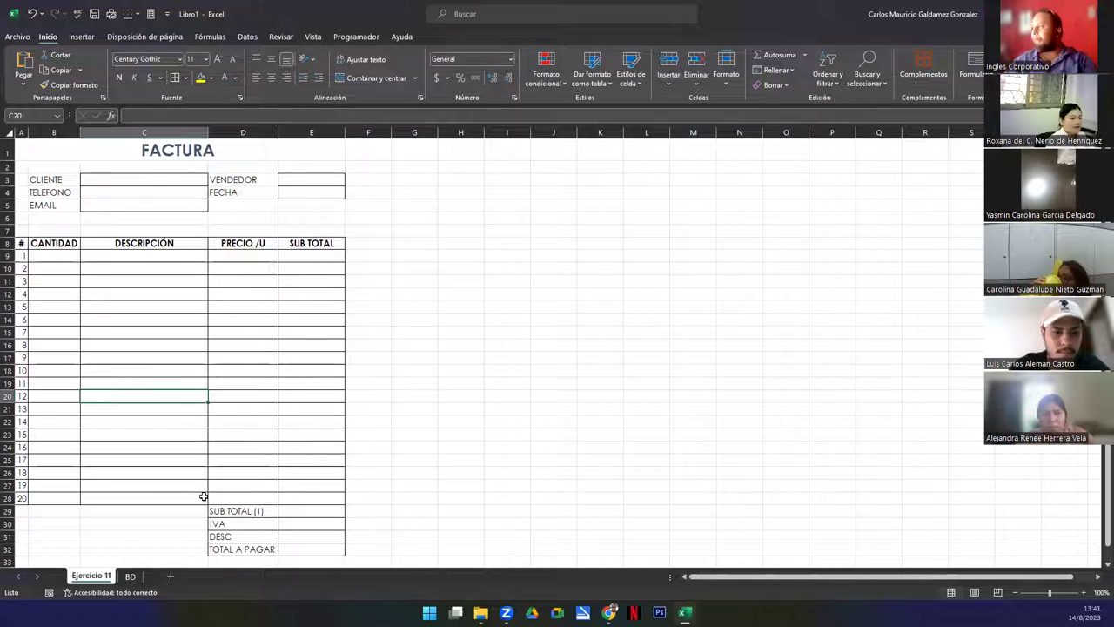
left_click(197, 345)
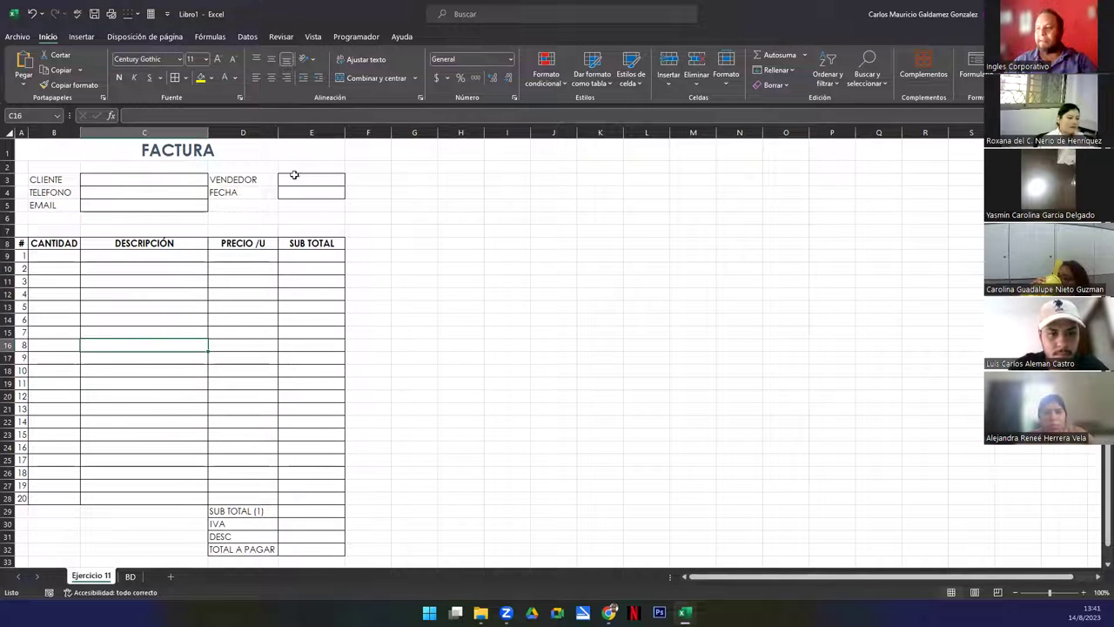
Switch the ribbon display to full-screen mode
left_click(180, 145)
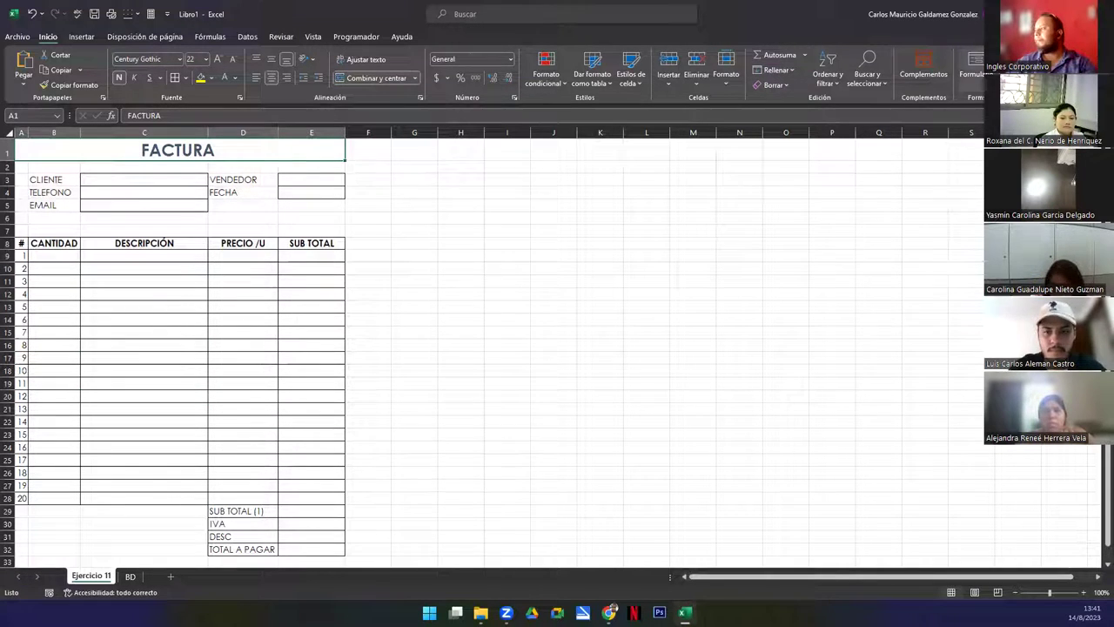
left_click(976, 97)
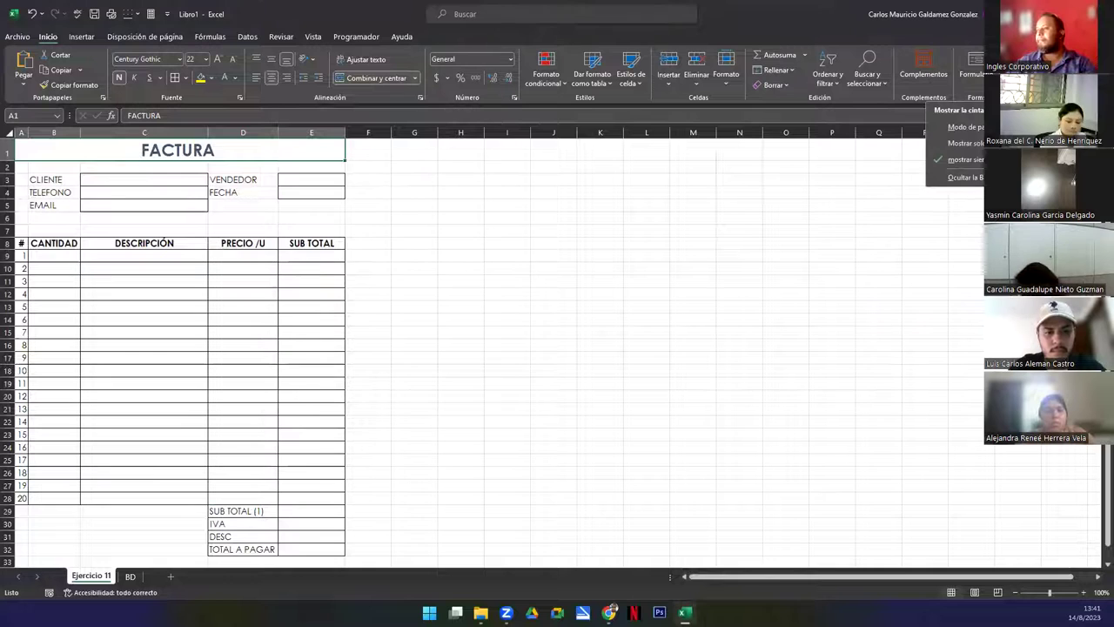
left_click(966, 127)
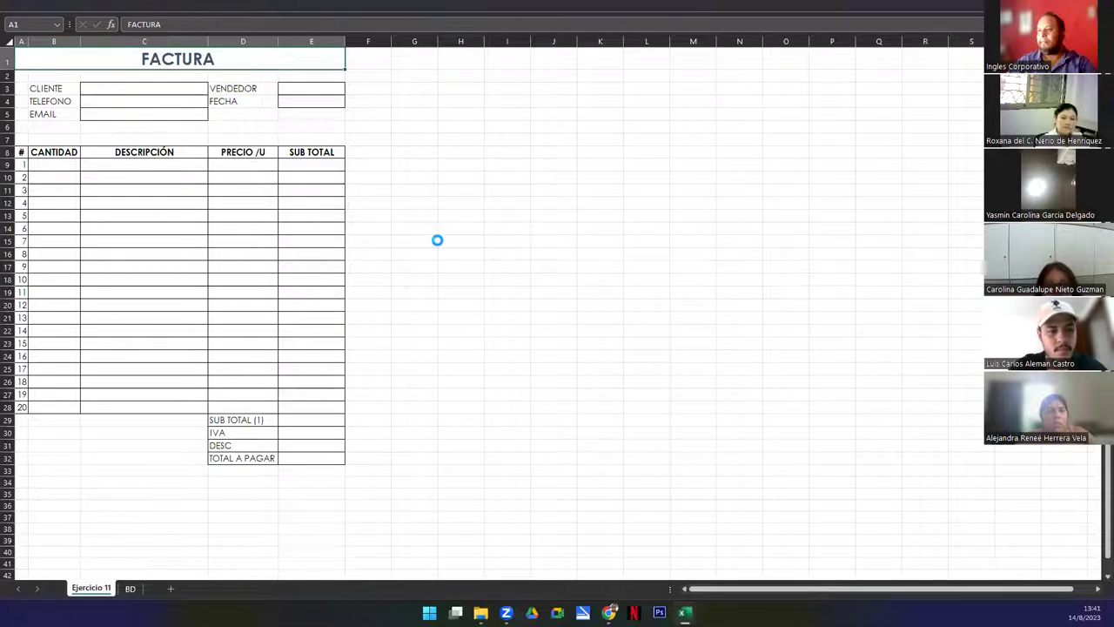
scroll(435, 240, "up", 1, "ctrl")
scroll(435, 240, "up", 1, "ctrl")
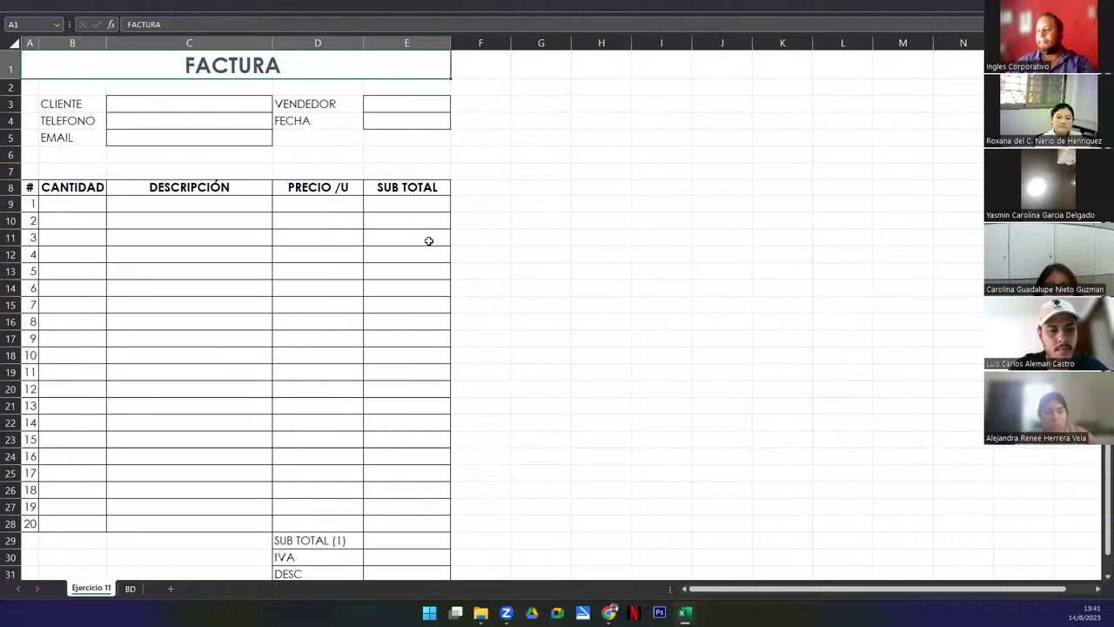
scroll(428, 240, "down", 1, "ctrl")
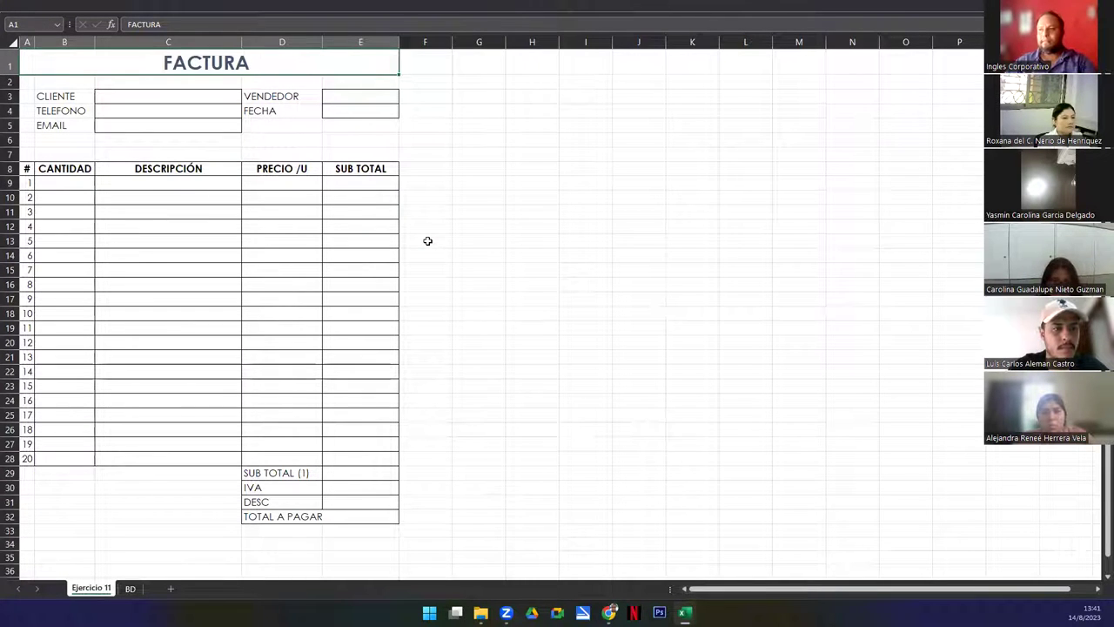
left_click(478, 239)
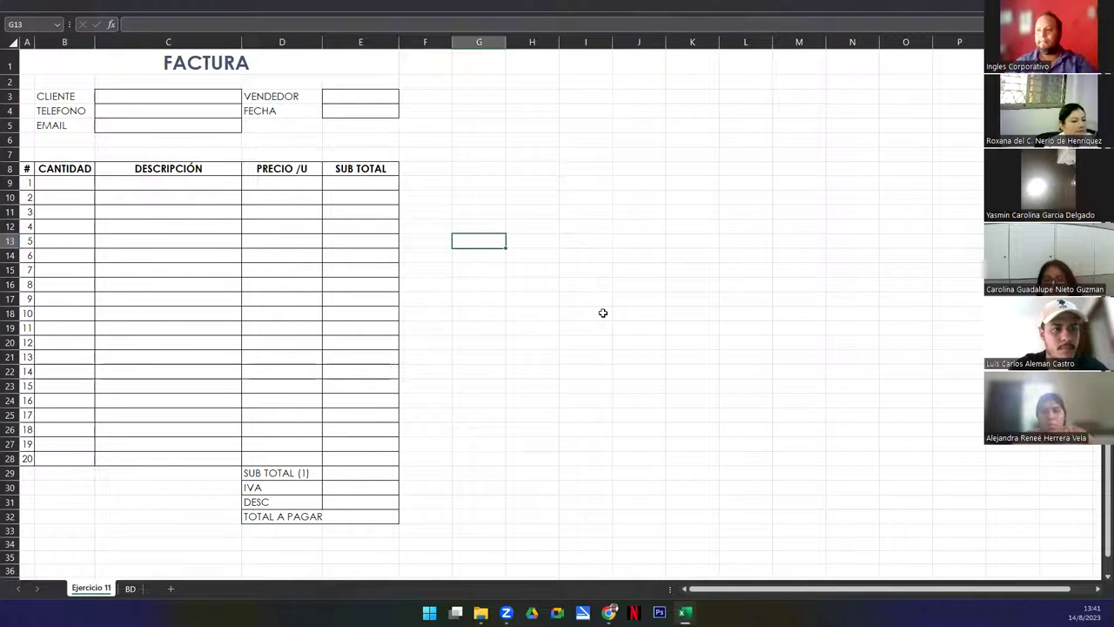
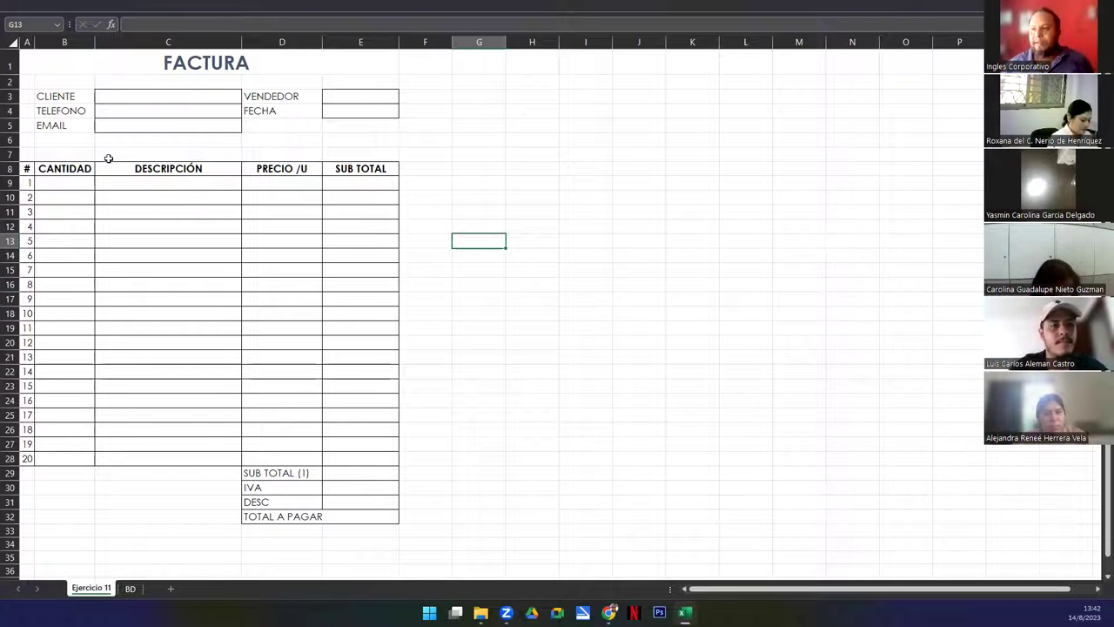
Enter =HOY() in the FECHA cell E4 so it shows today's date, 14/8/2023
left_click_drag(108, 89, 142, 127)
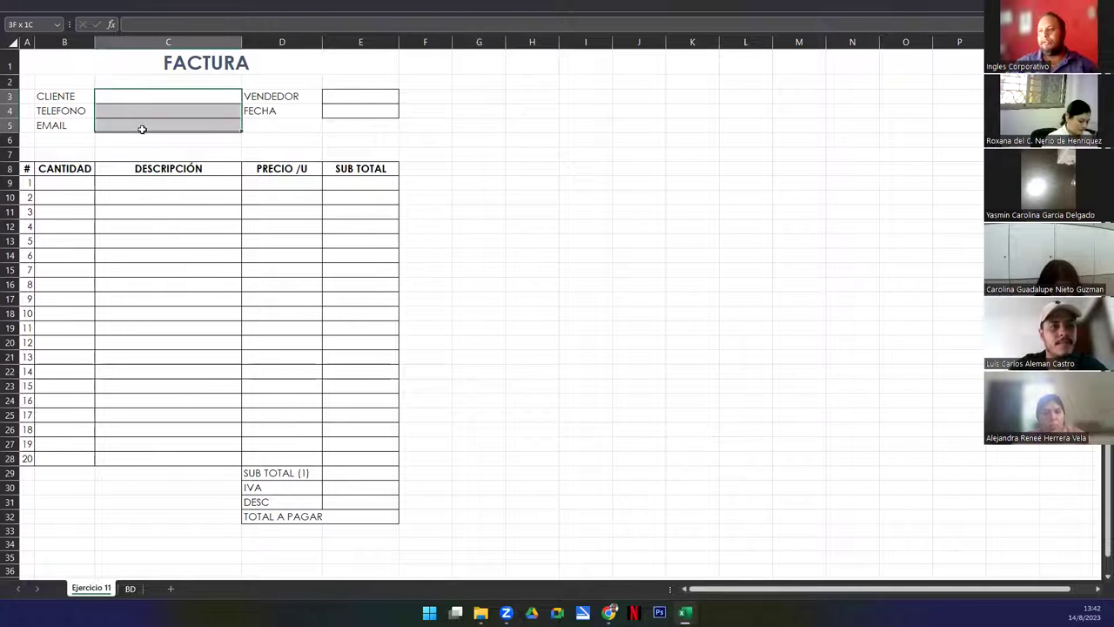
left_click_drag(348, 102, 365, 109)
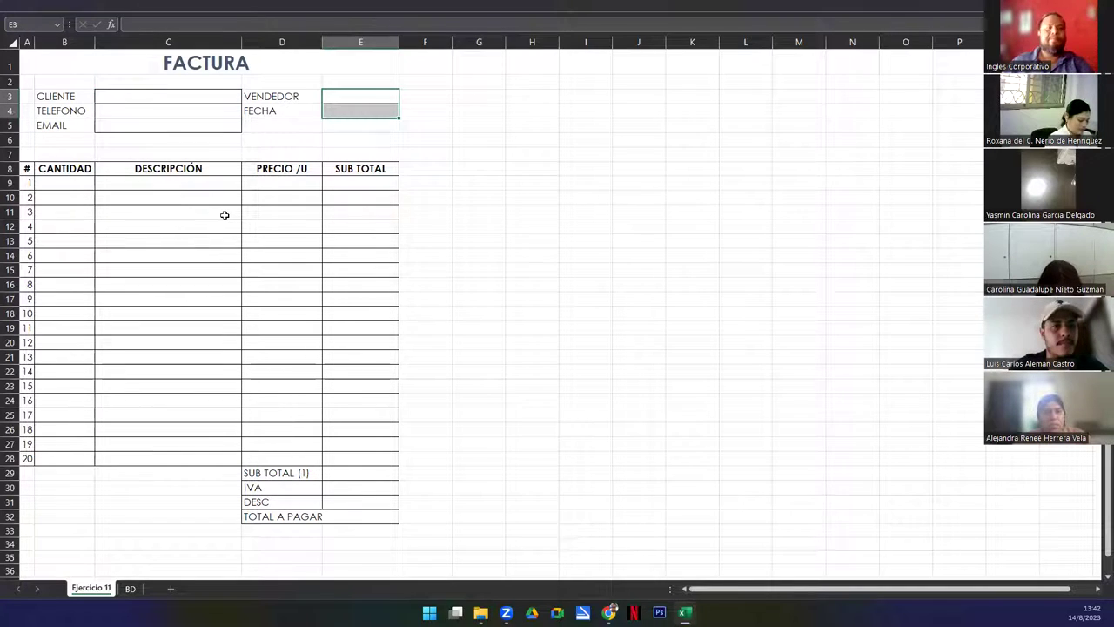
left_click(354, 95)
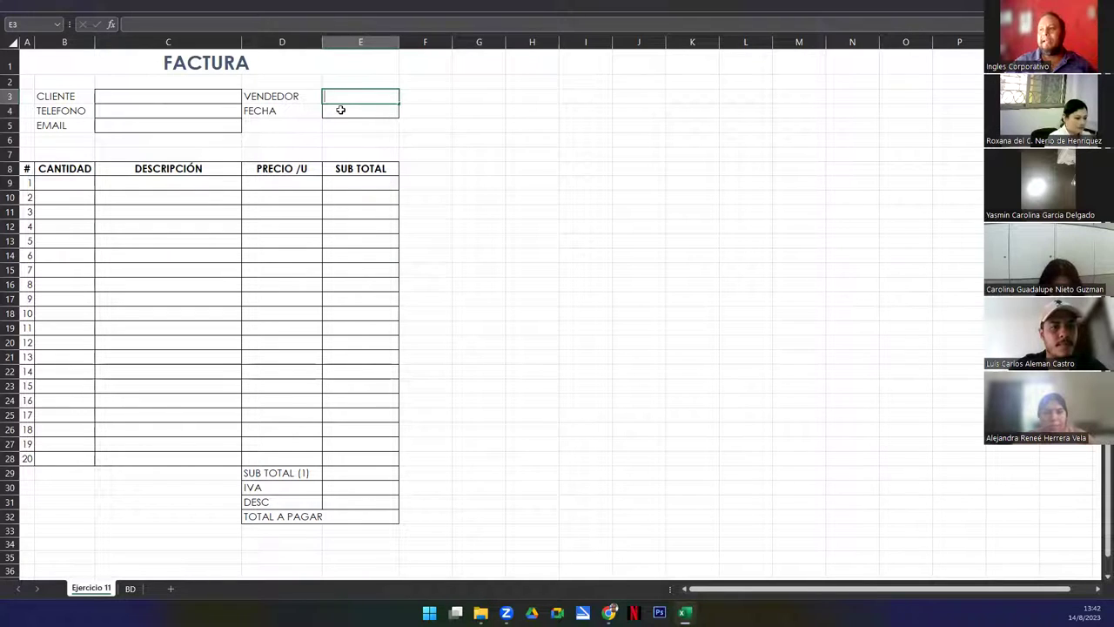
left_click(340, 111)
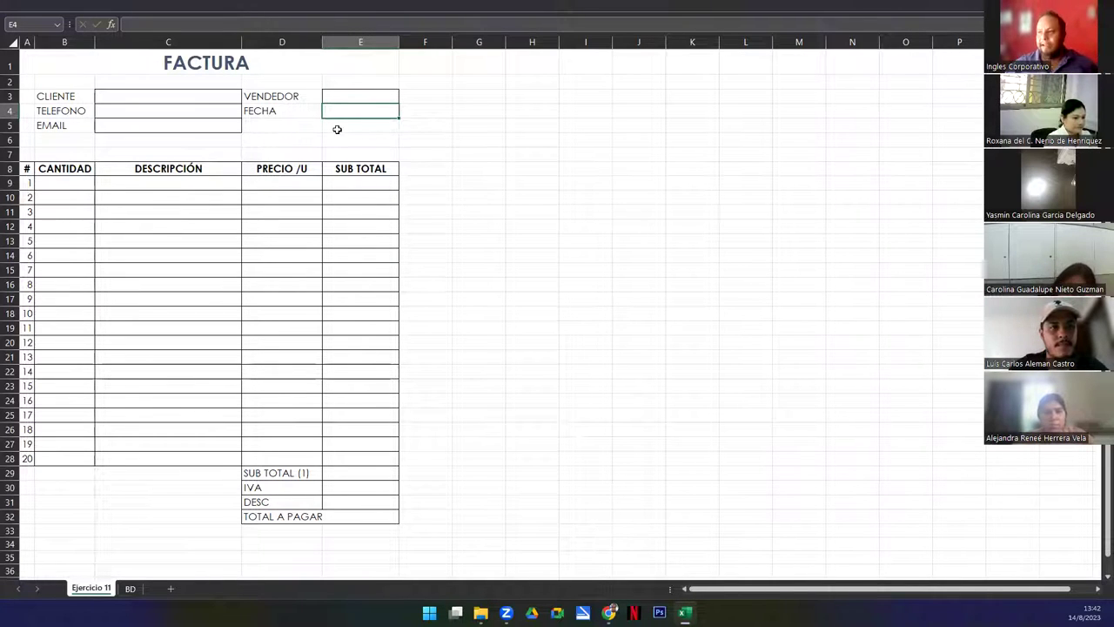
left_click(277, 114)
left_click(333, 114)
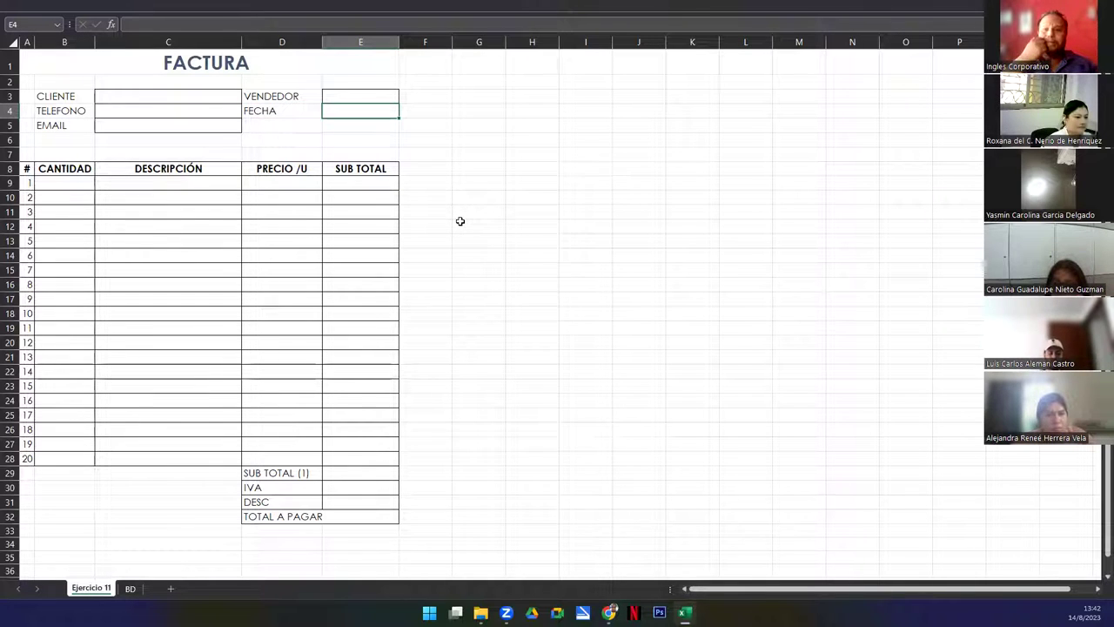
type("=H")
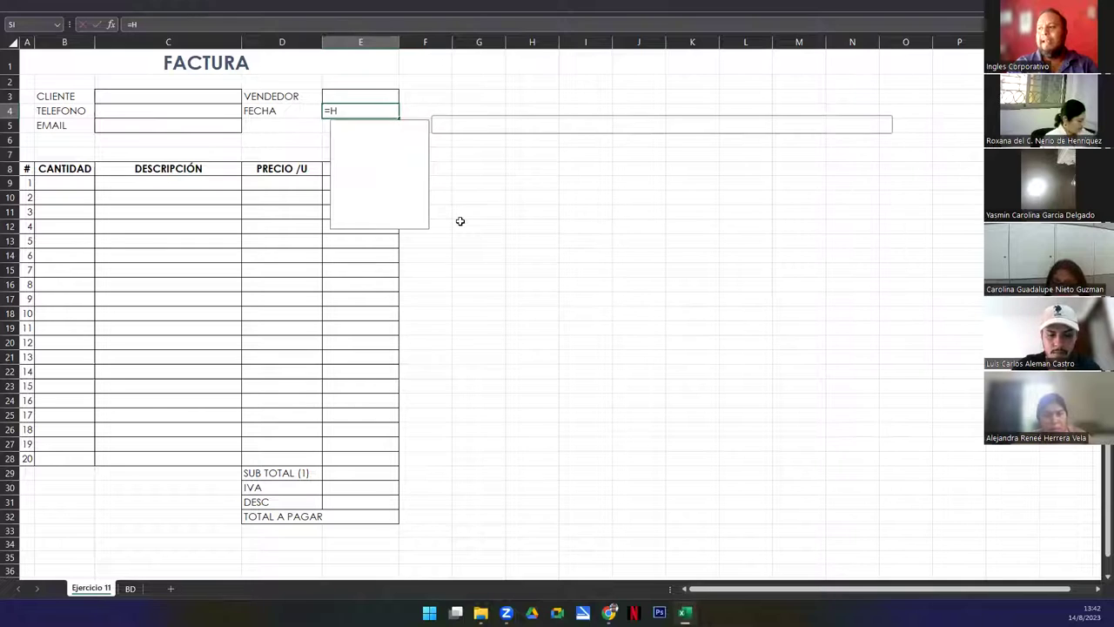
type("OY")
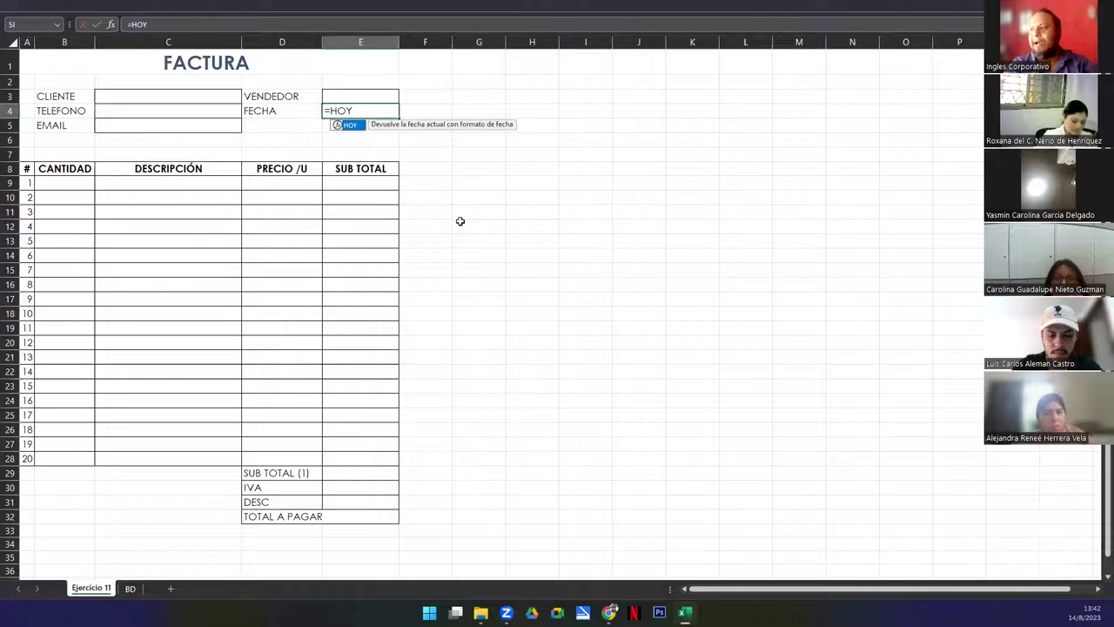
type("()")
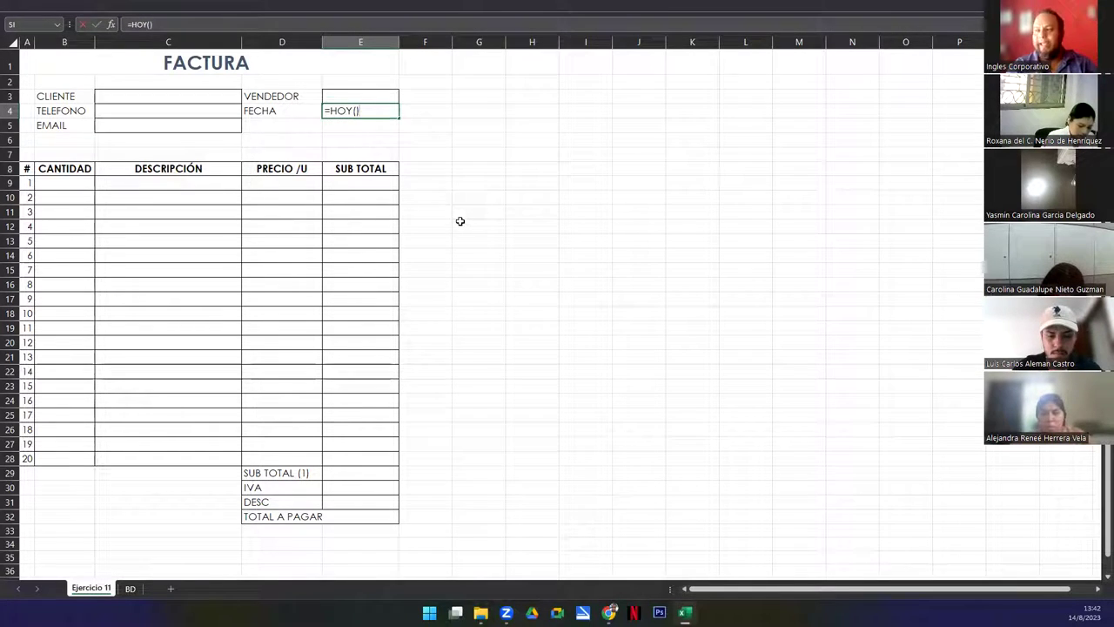
key("Return")
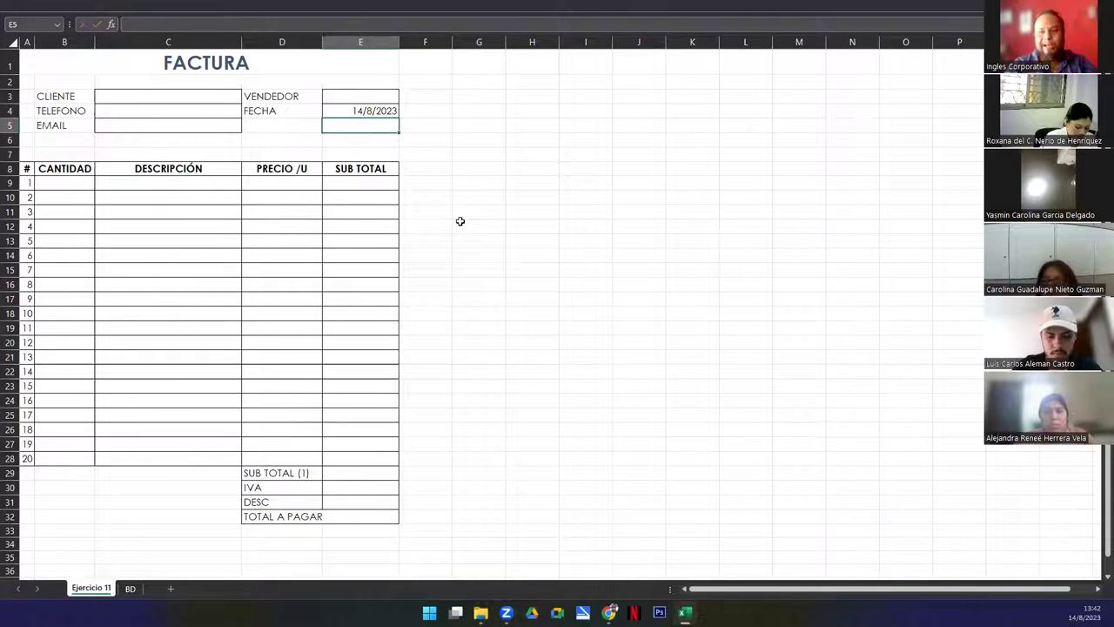
Try =HORA() in E5, dismiss the formula error, and clear the entry
type("=")
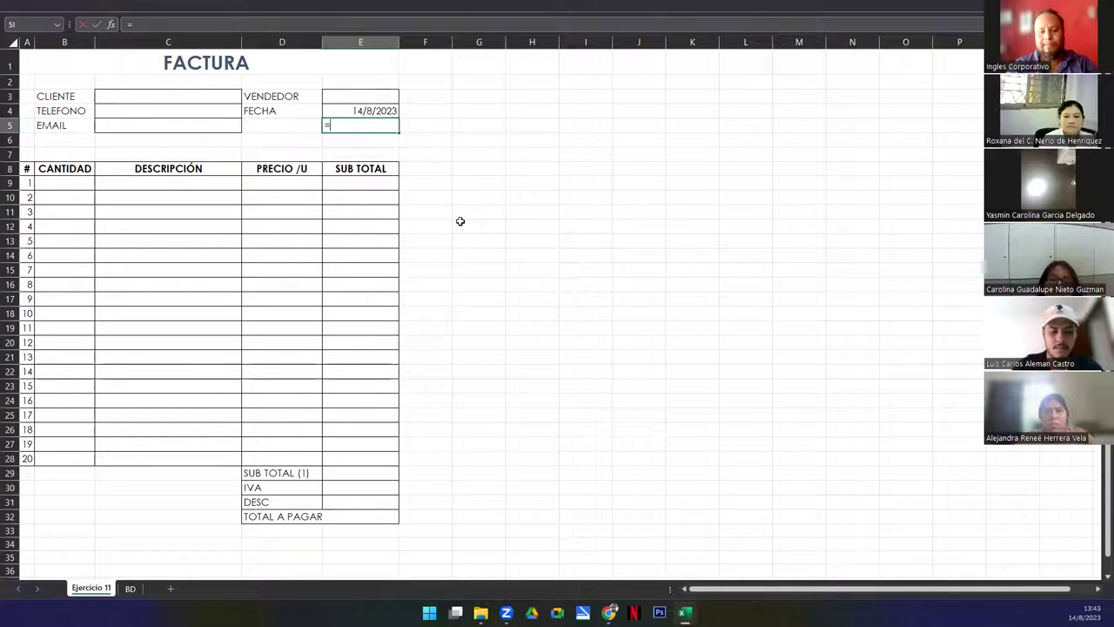
type("HORA()")
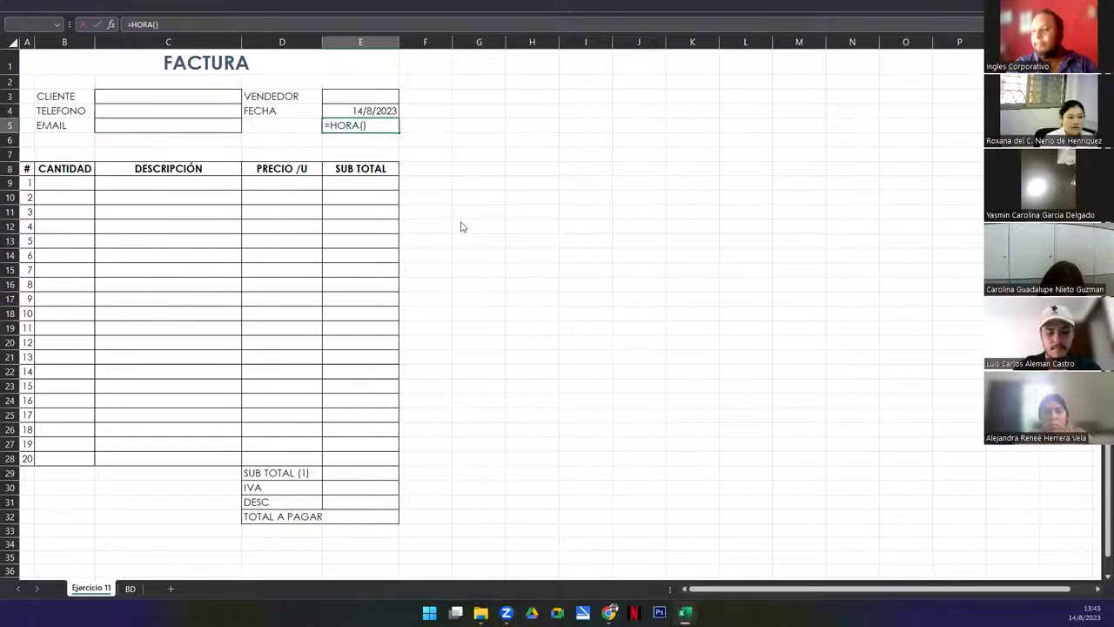
key("Return")
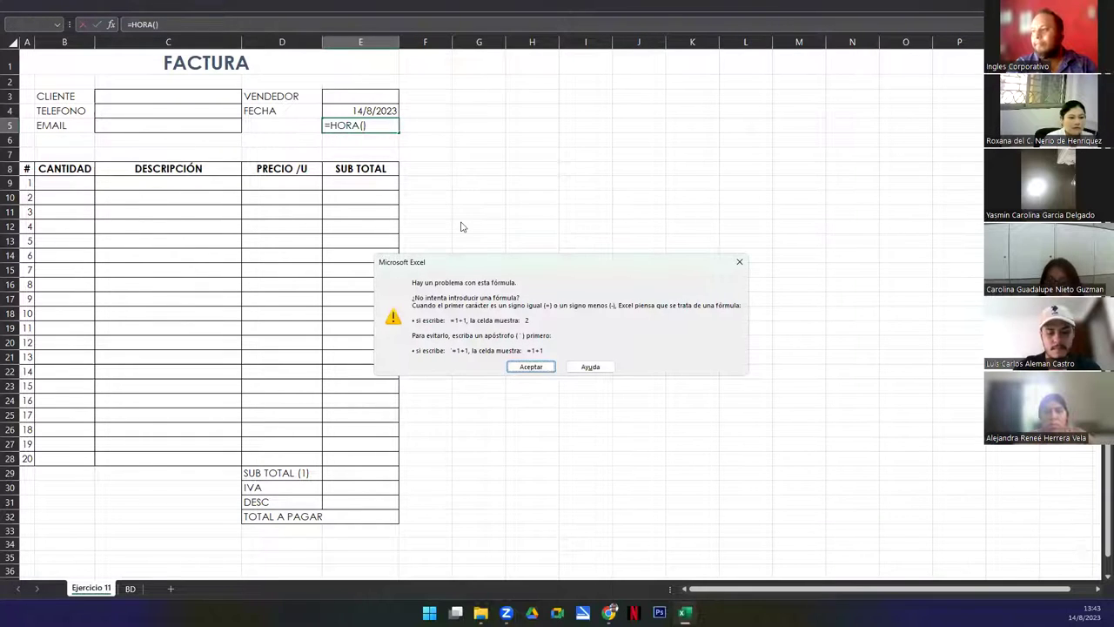
key("Return")
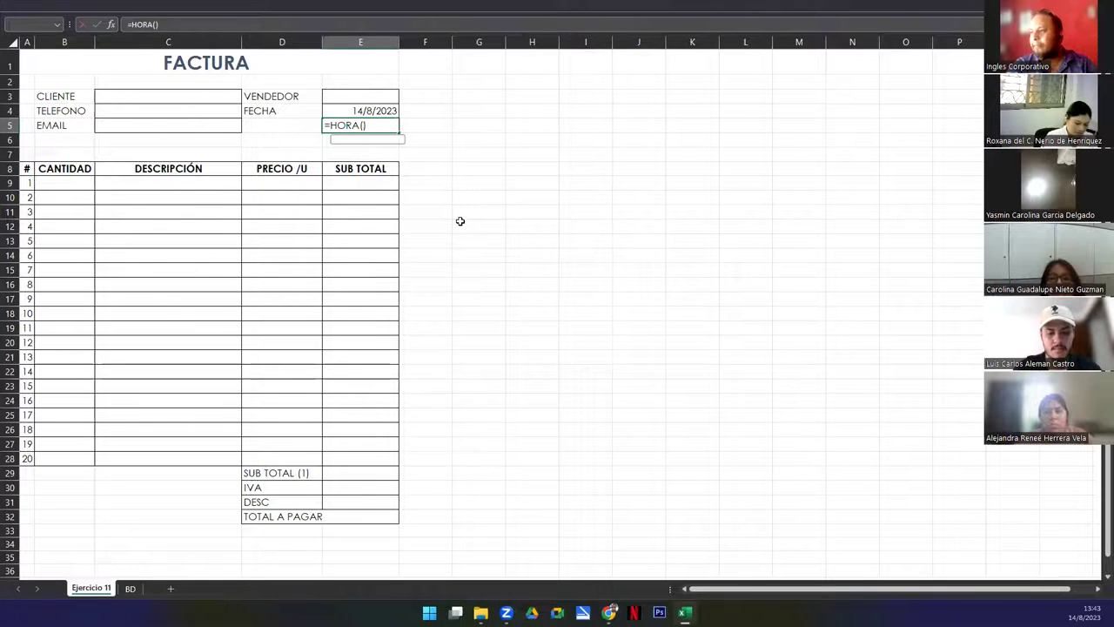
key("BackSpace")
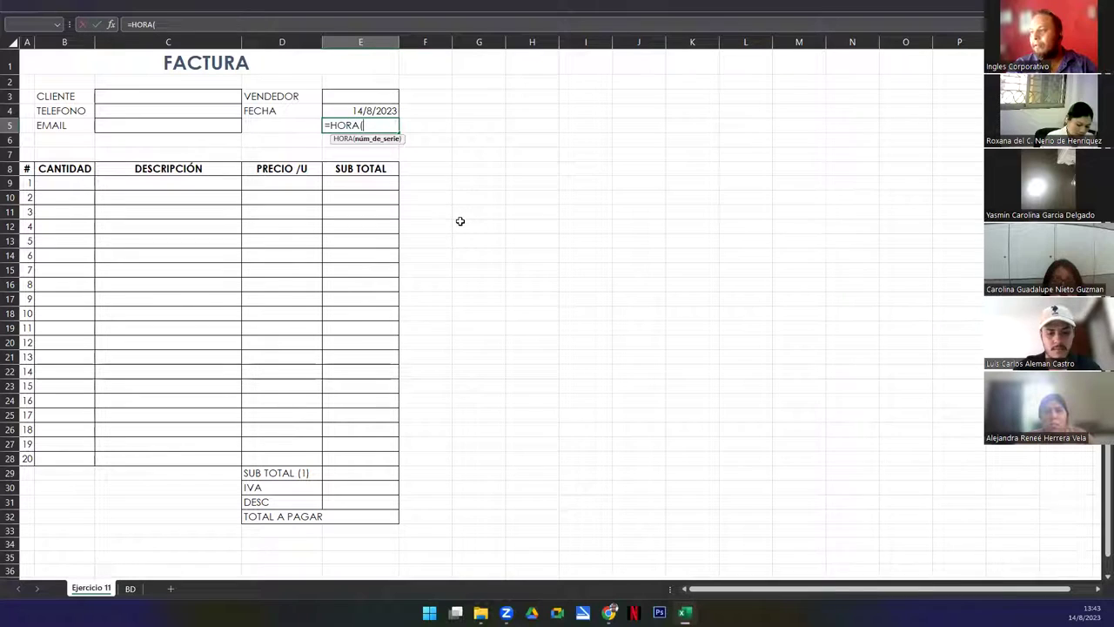
key("Return")
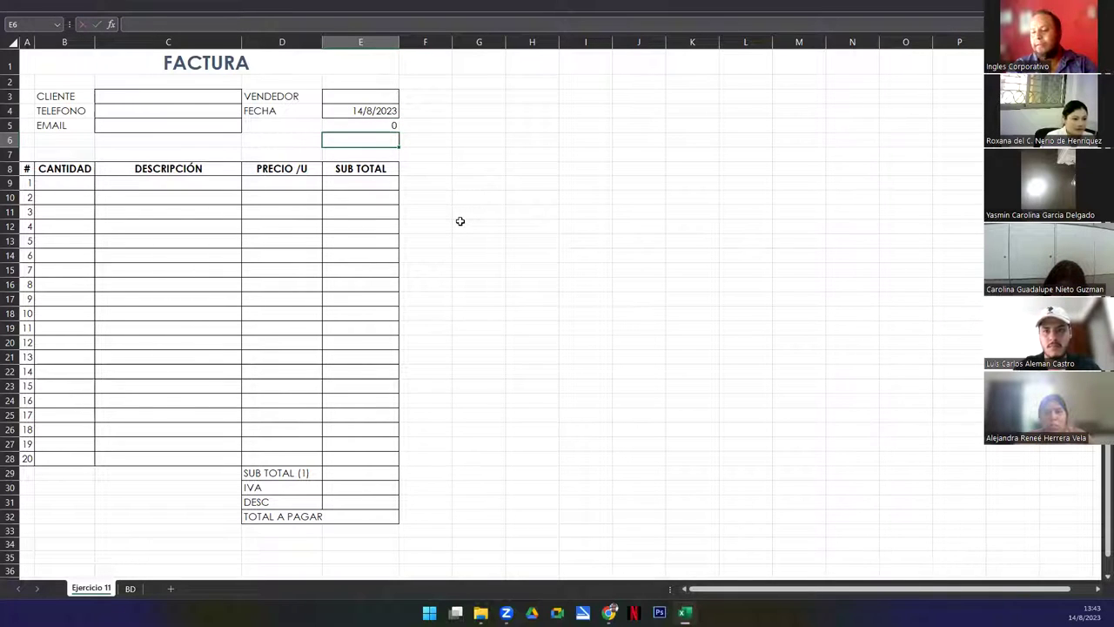
key("Up")
key("Delete")
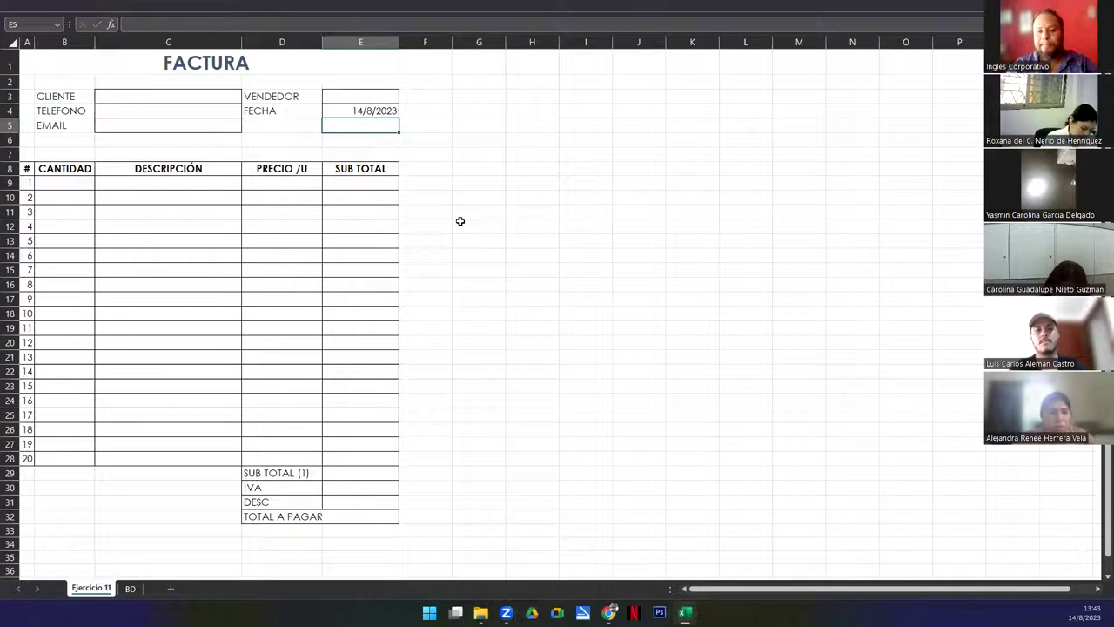
Browse the HO function suggestions in E5, then cancel the entry and return to E3
type("=TIME")
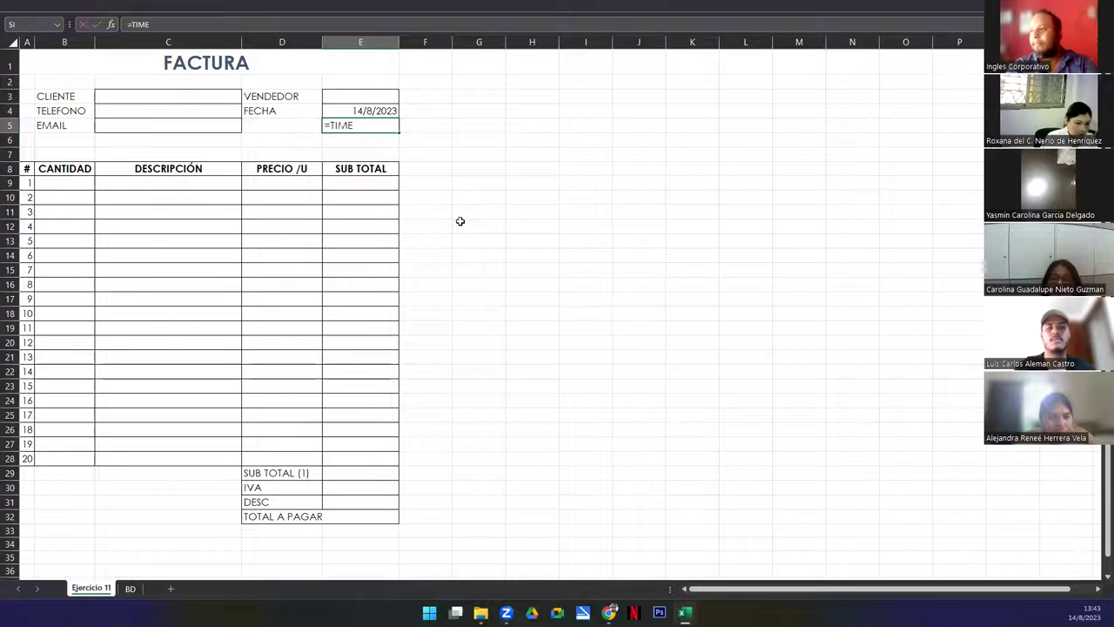
key("BackSpace")
key("BackSpace")
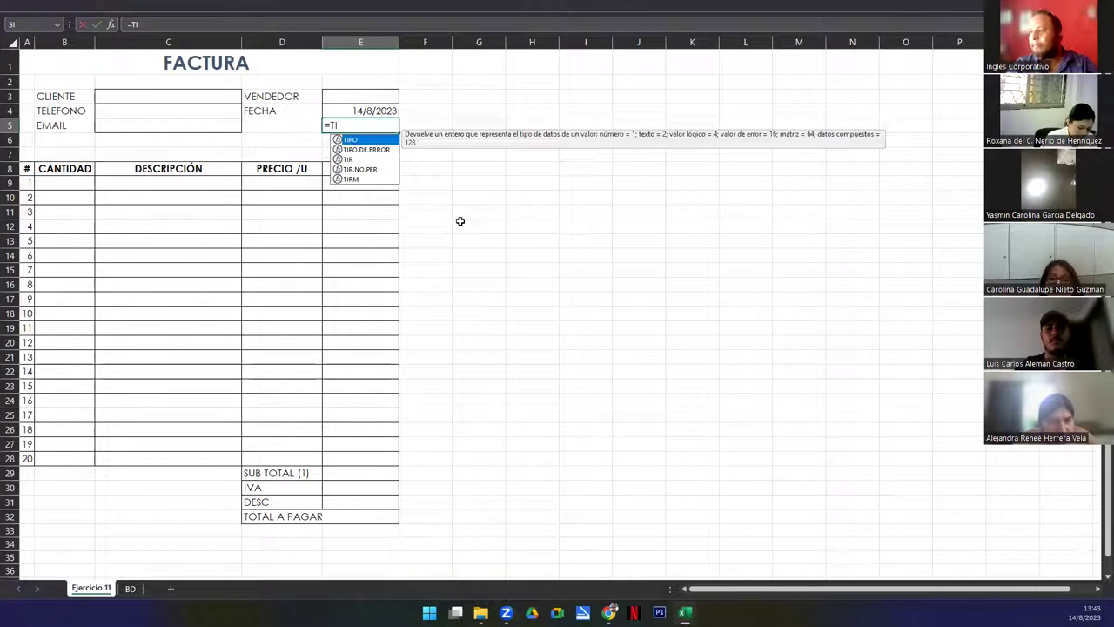
key("BackSpace")
key("BackSpace")
type("HO")
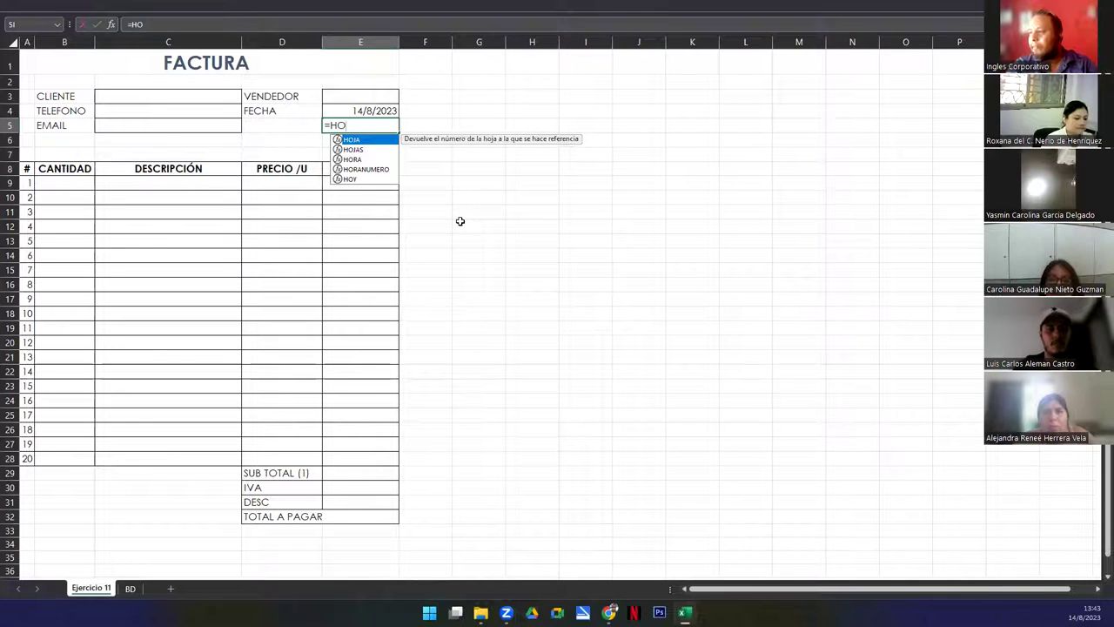
key("Down")
key("Down")
key("Down")
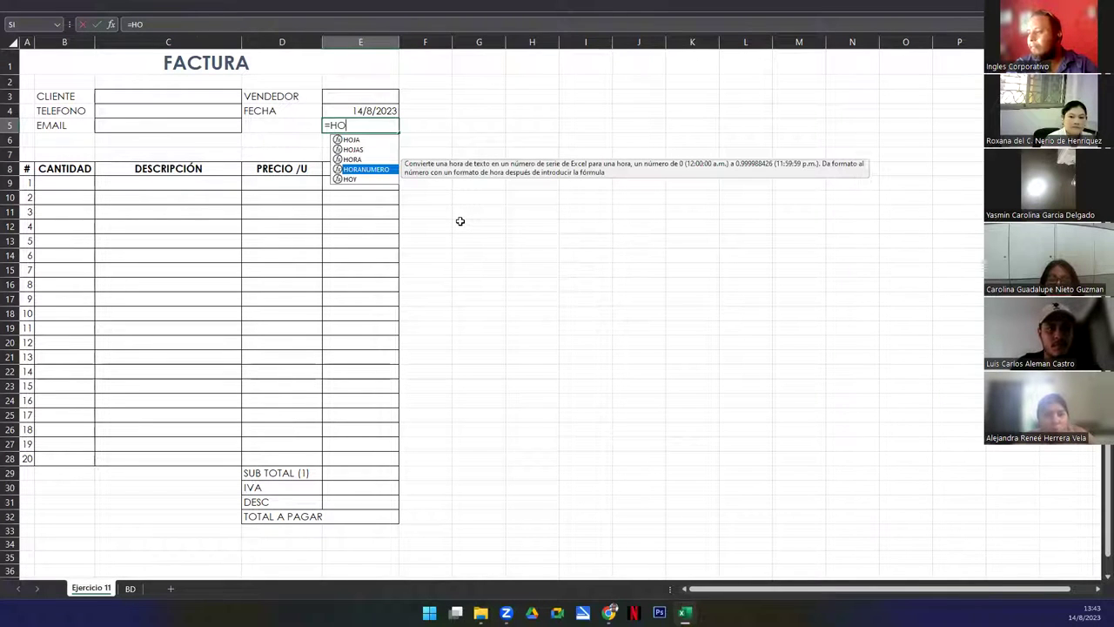
key("Up")
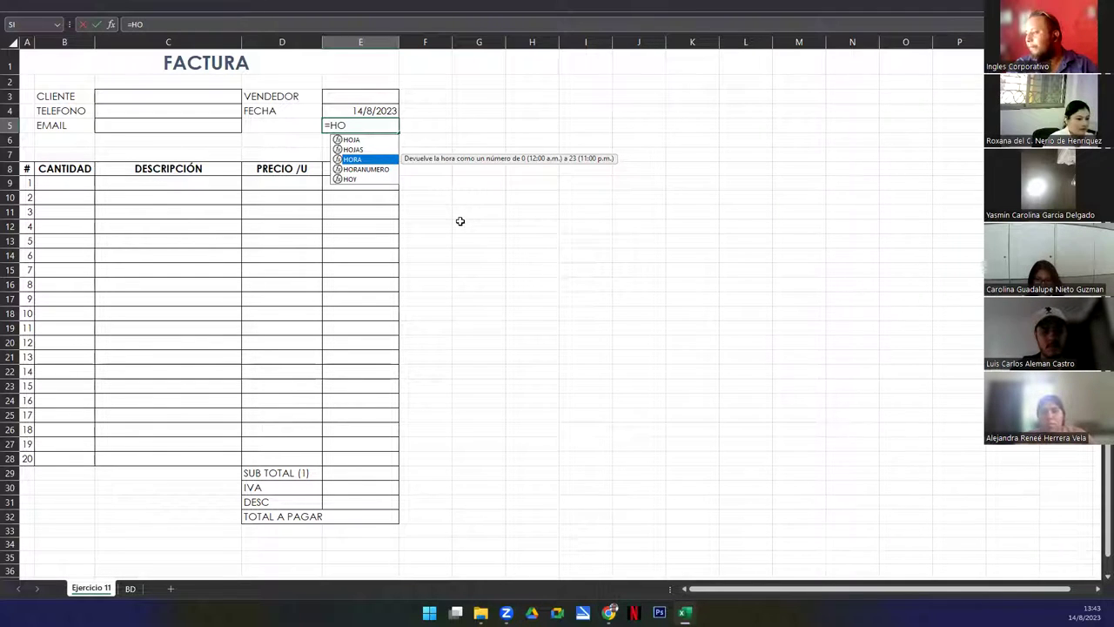
key("Escape")
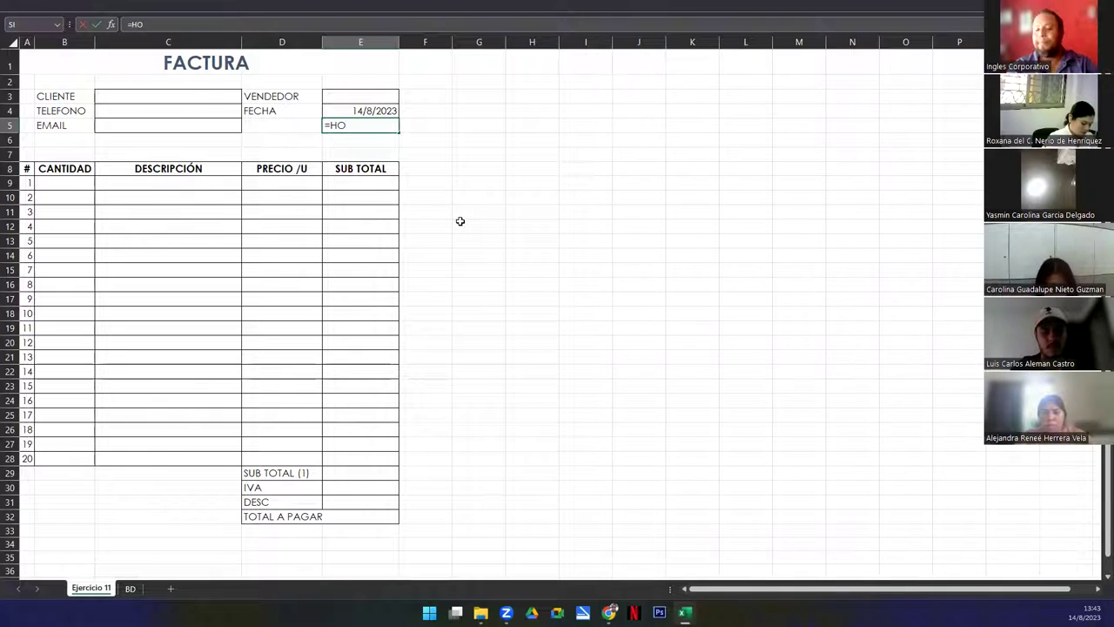
key("Escape")
key("Up")
key("Up")
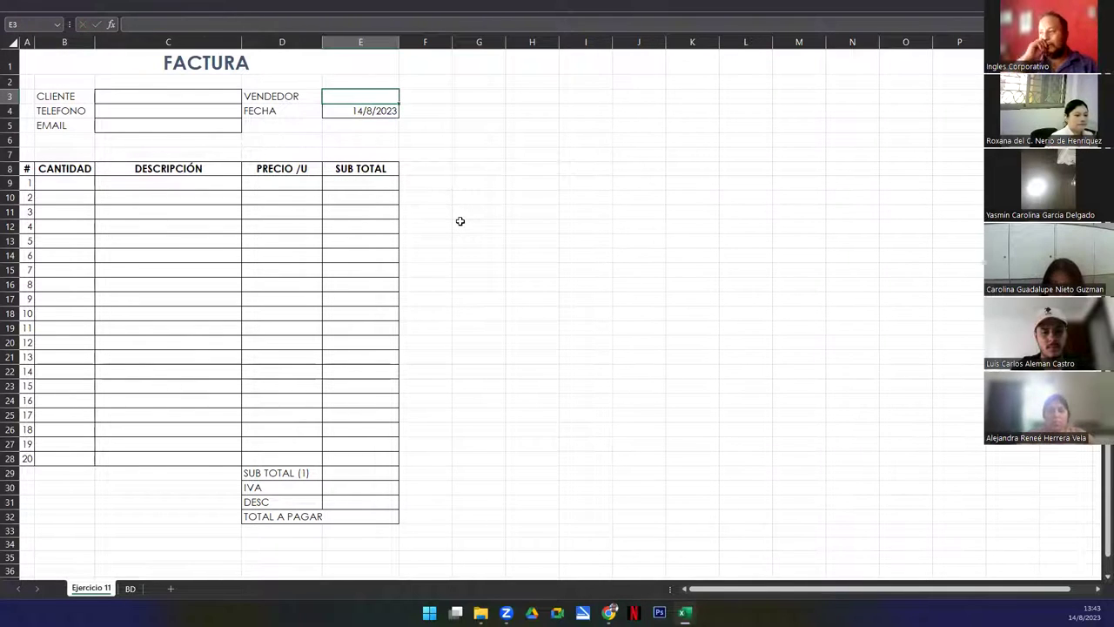
key("Down")
key("F2")
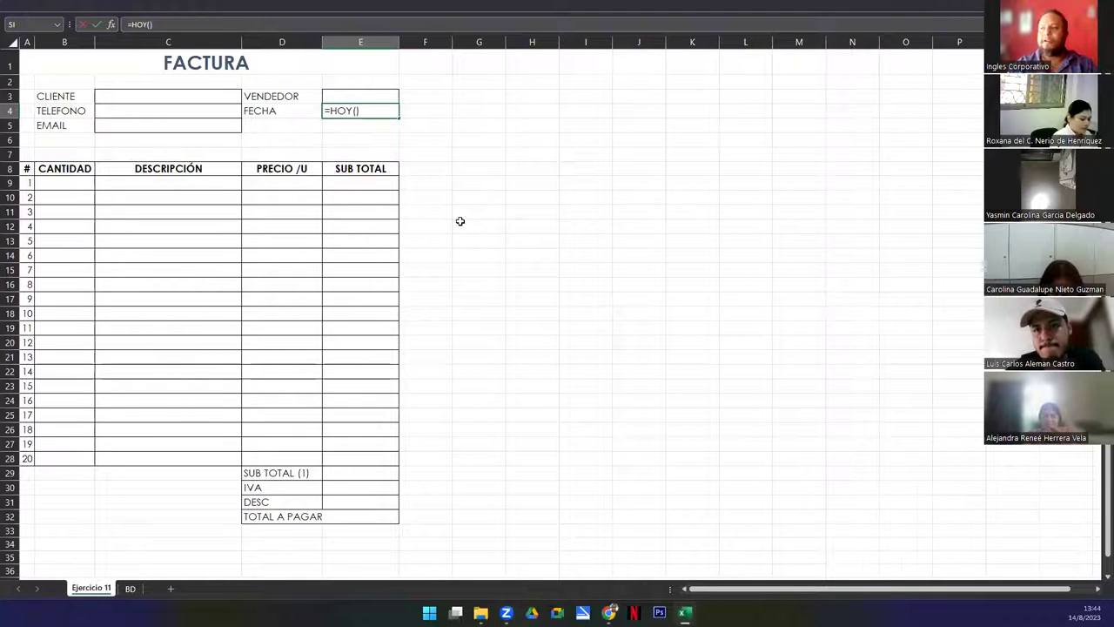
key("Return")
key("Up")
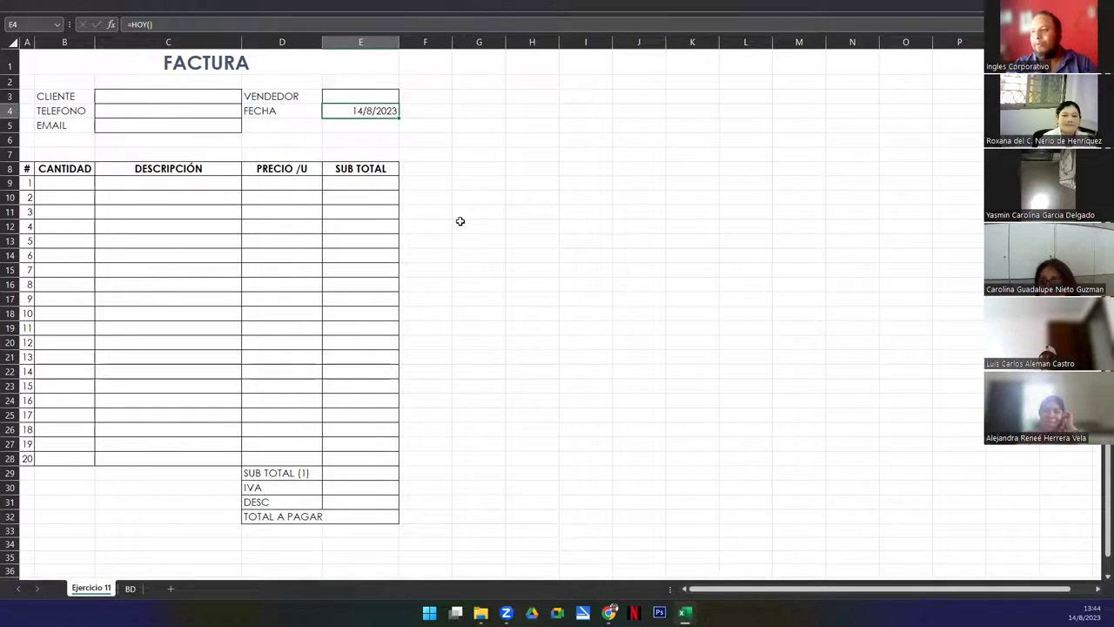
key("Up")
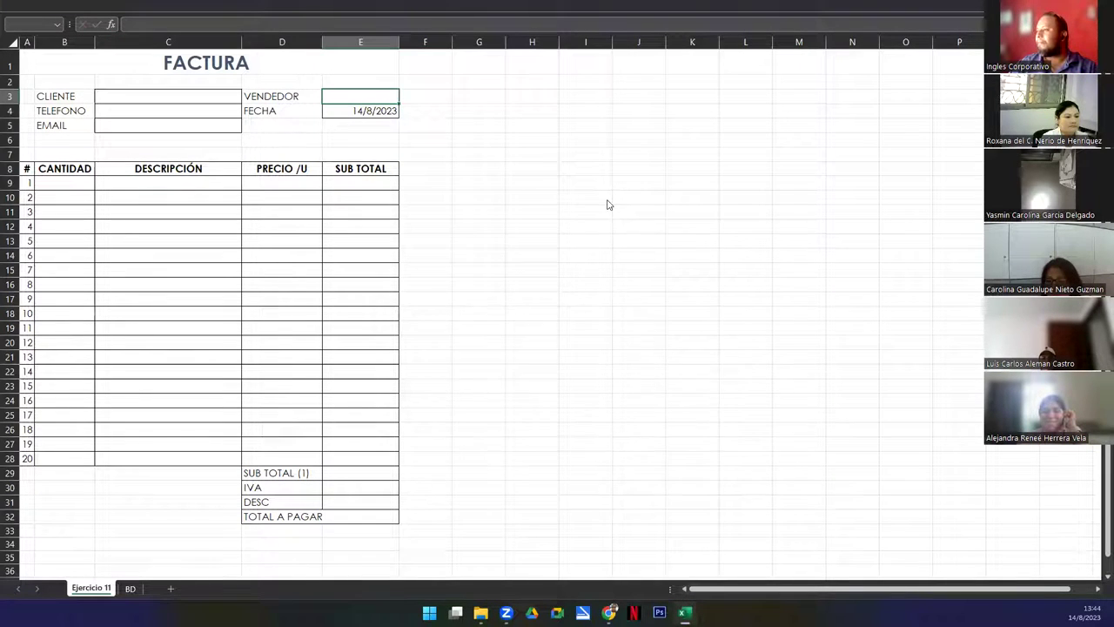
key("ctrl+w")
left_click(647, 369)
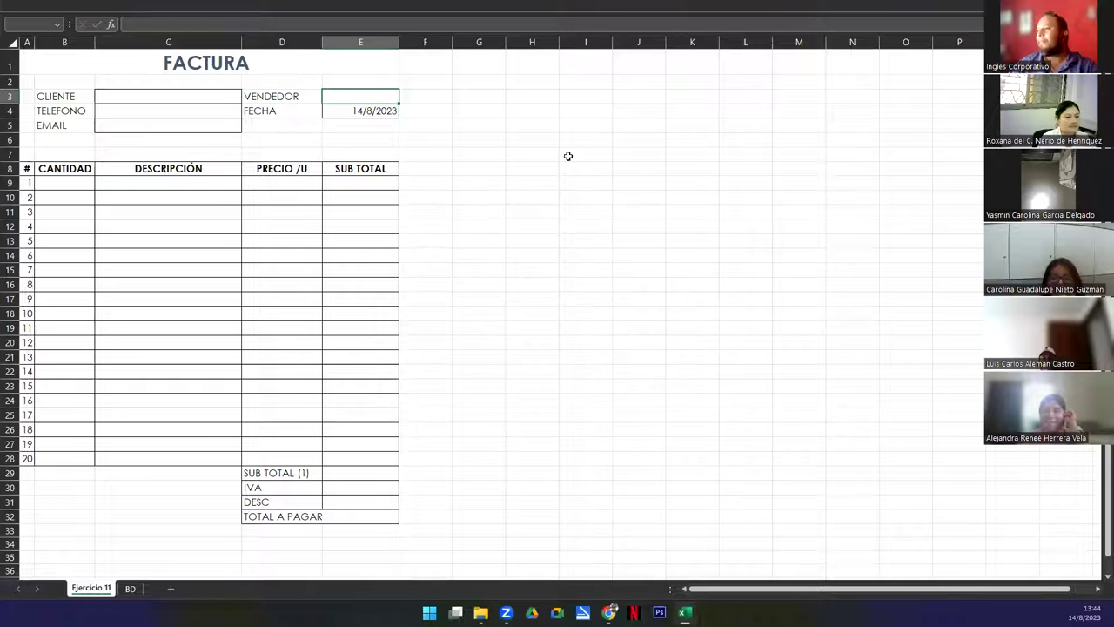
left_click(604, 137)
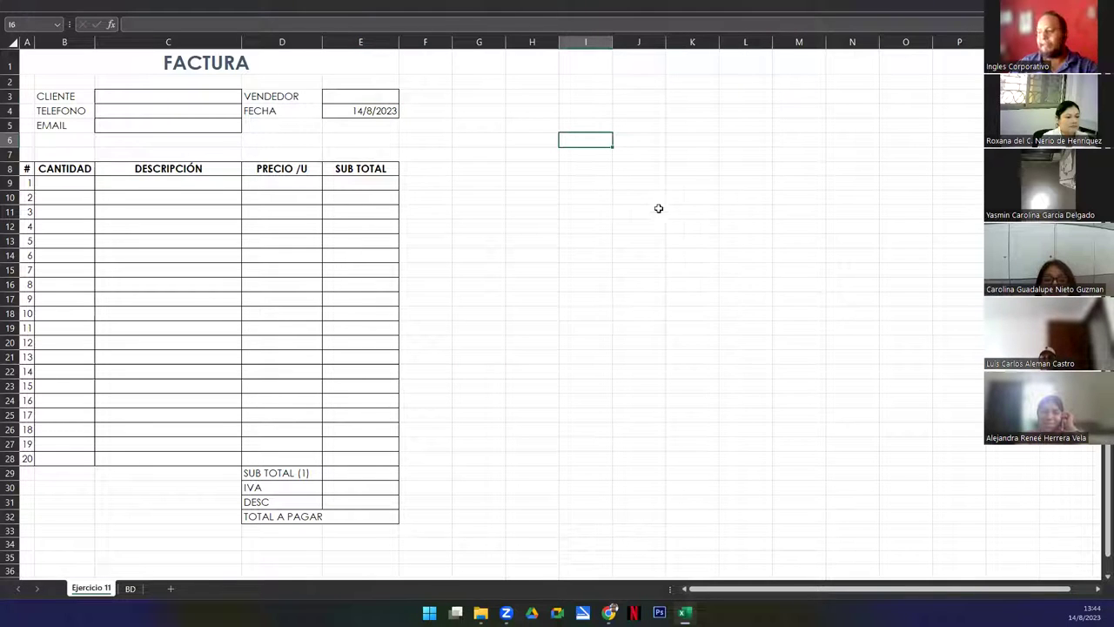
left_click(979, 24)
key("ctrl+shift+u")
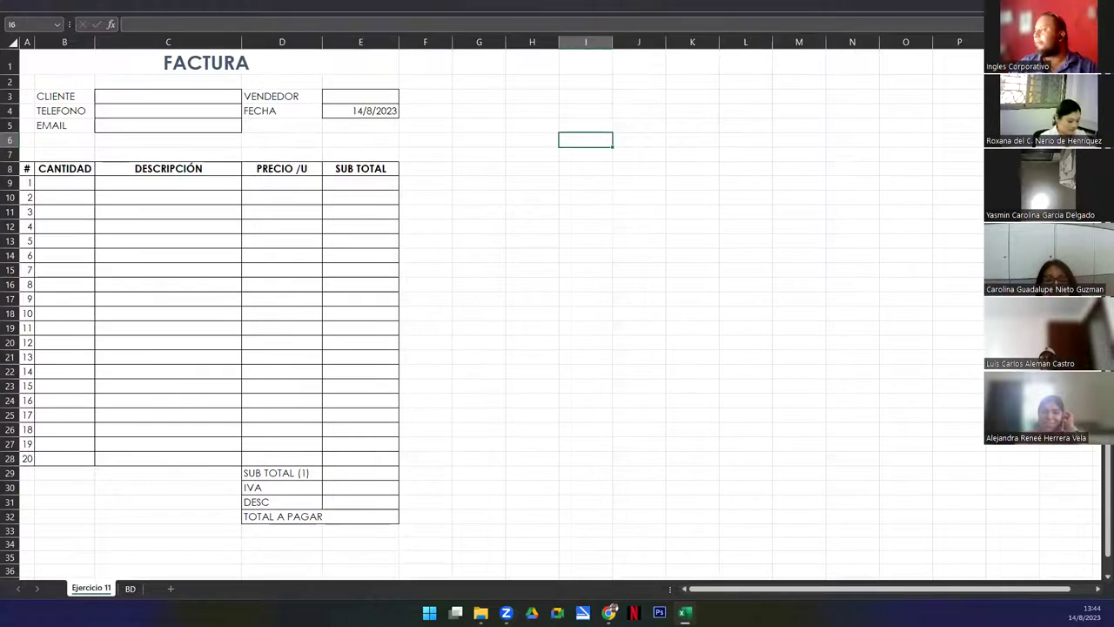
Exit full-screen view and set data validation on E3 to allow a List
key("Escape")
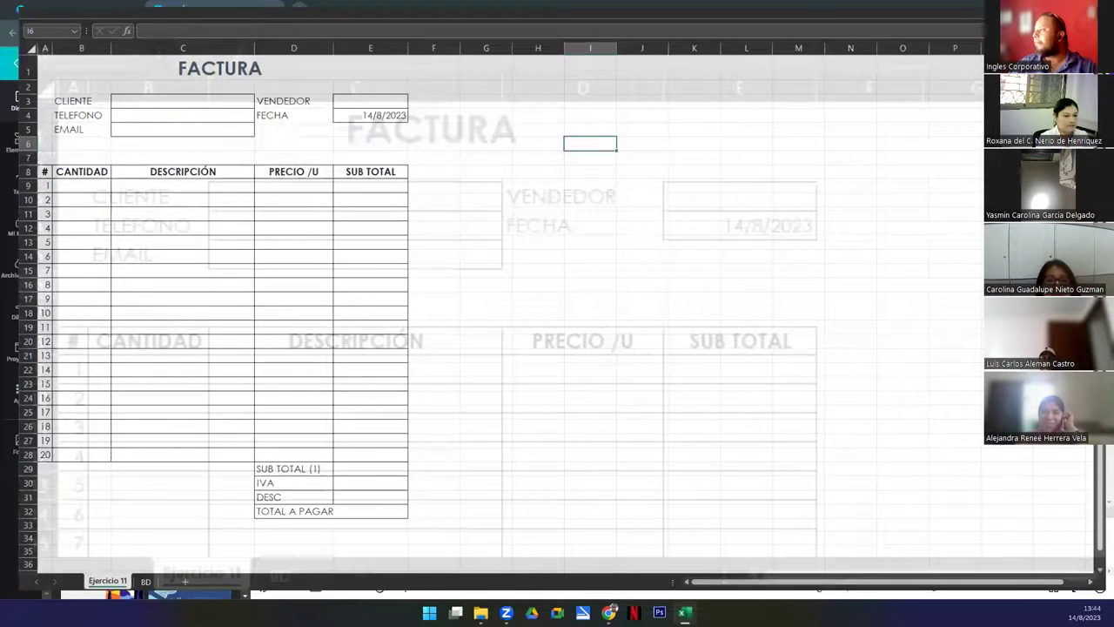
left_click(910, 154)
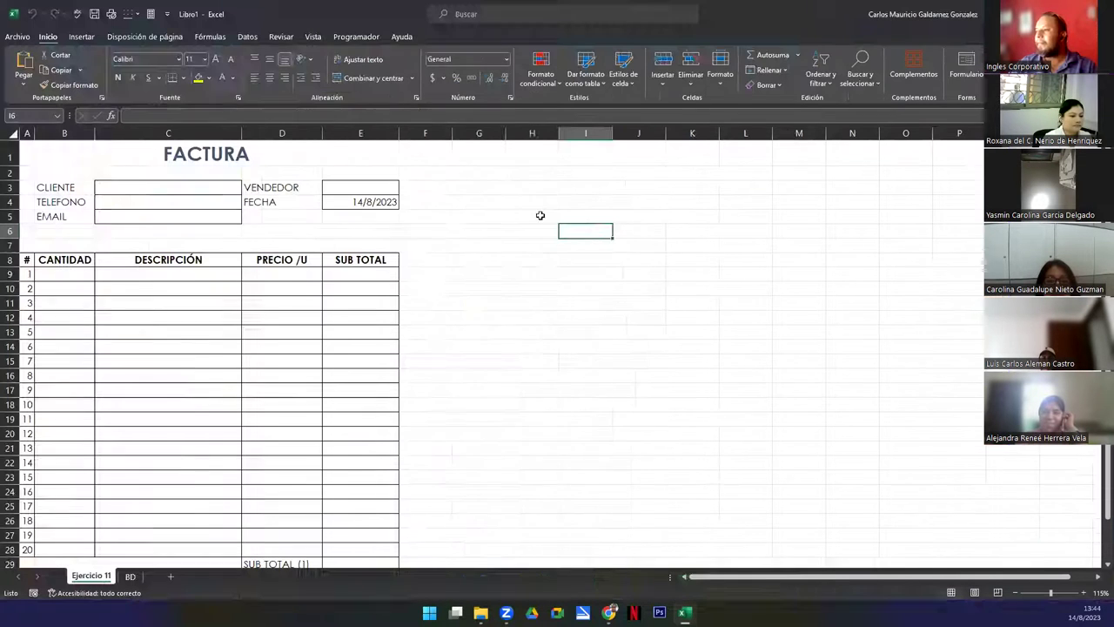
left_click(361, 186)
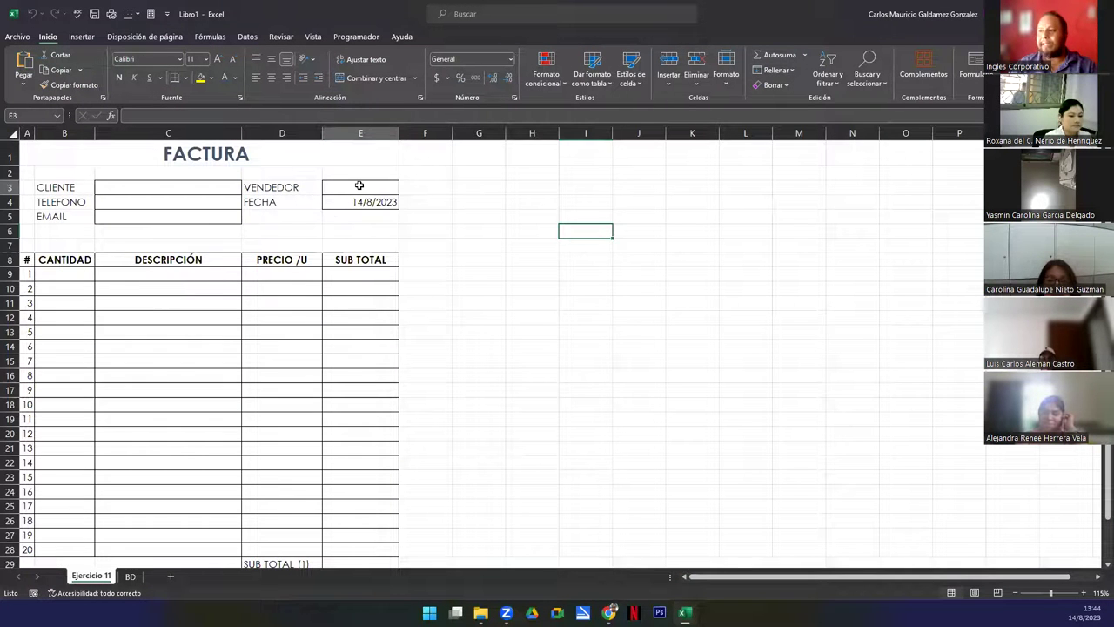
left_click(245, 37)
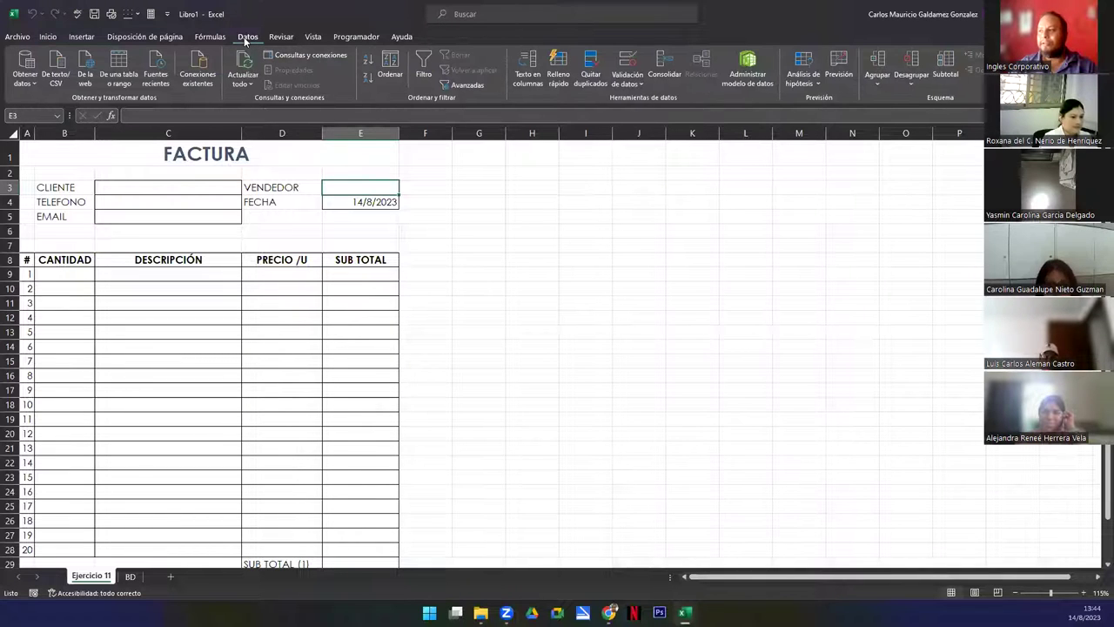
left_click(631, 61)
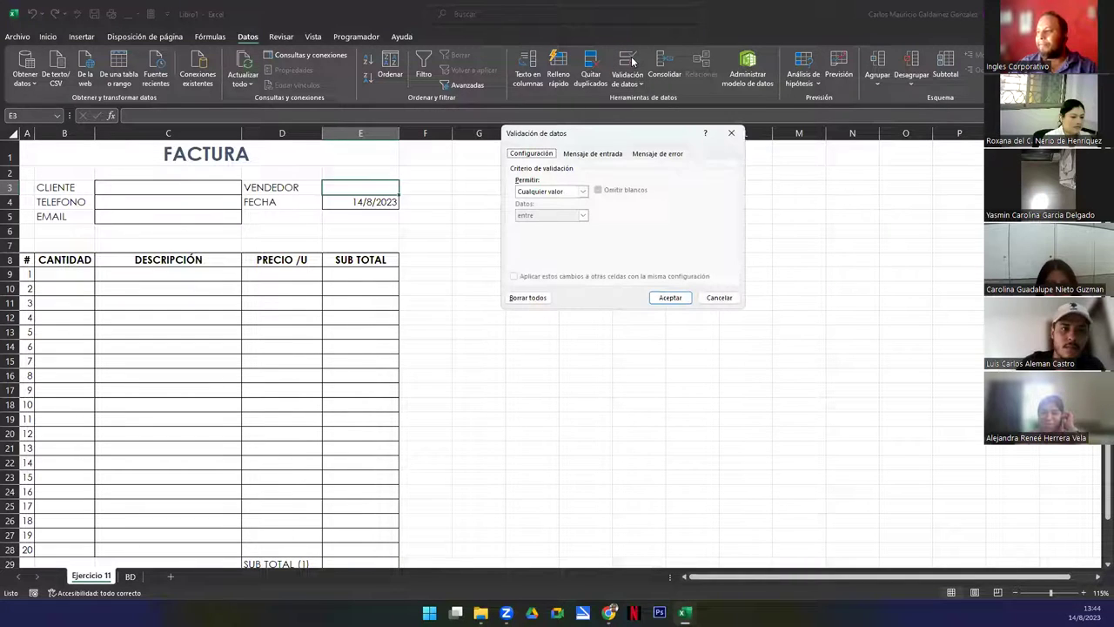
left_click(570, 192)
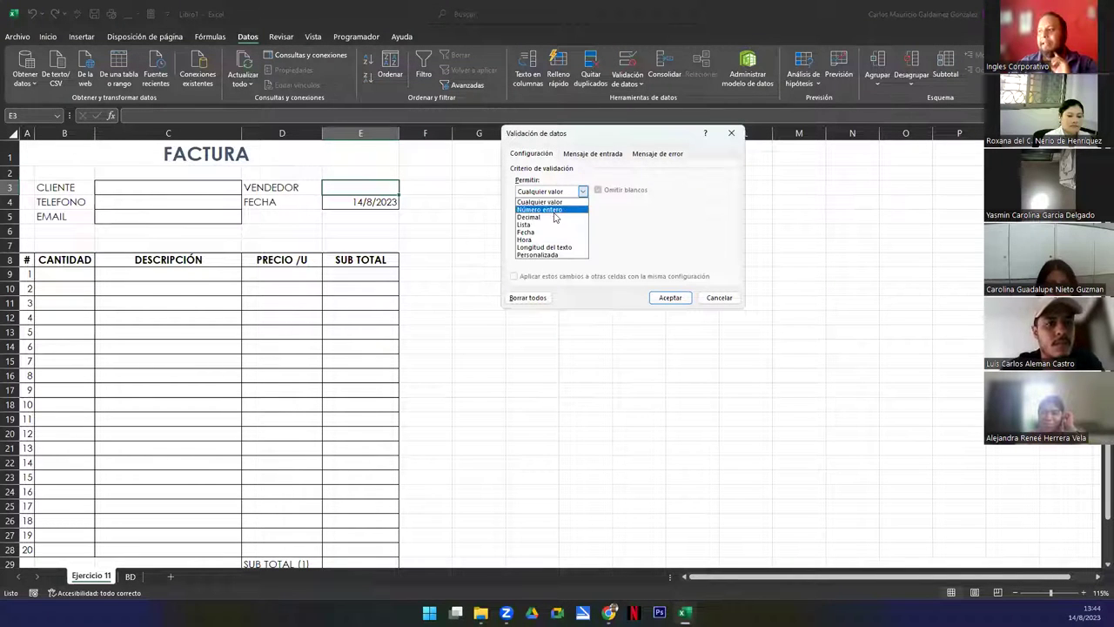
left_click(550, 224)
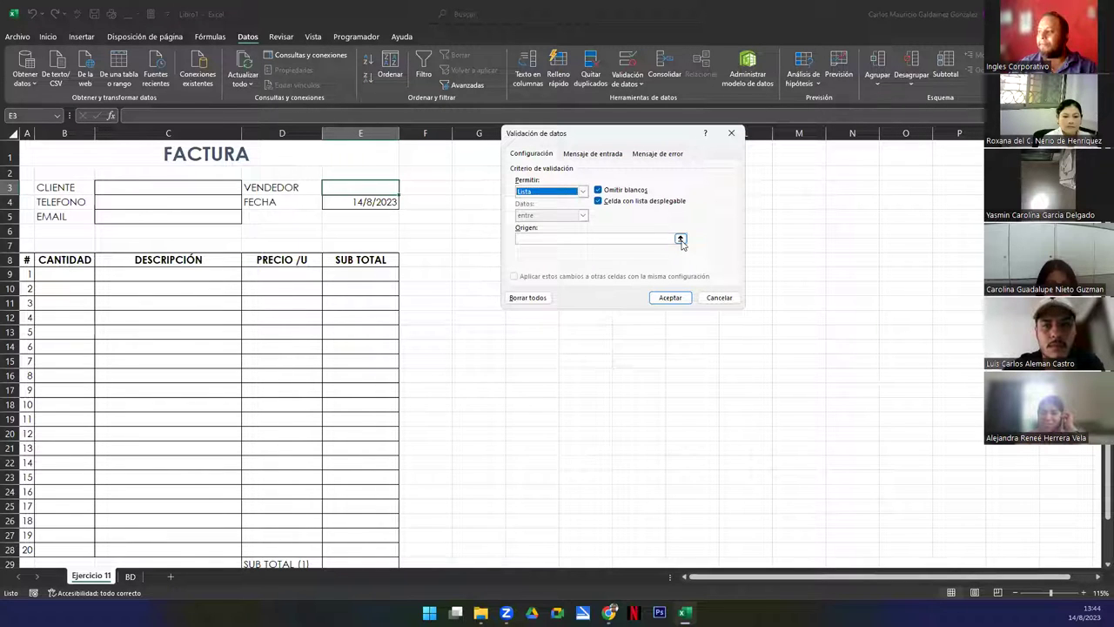
Set the list source to BD!$I$2:$I$4, apply it, and test E3's vendor dropdown
left_click(680, 240)
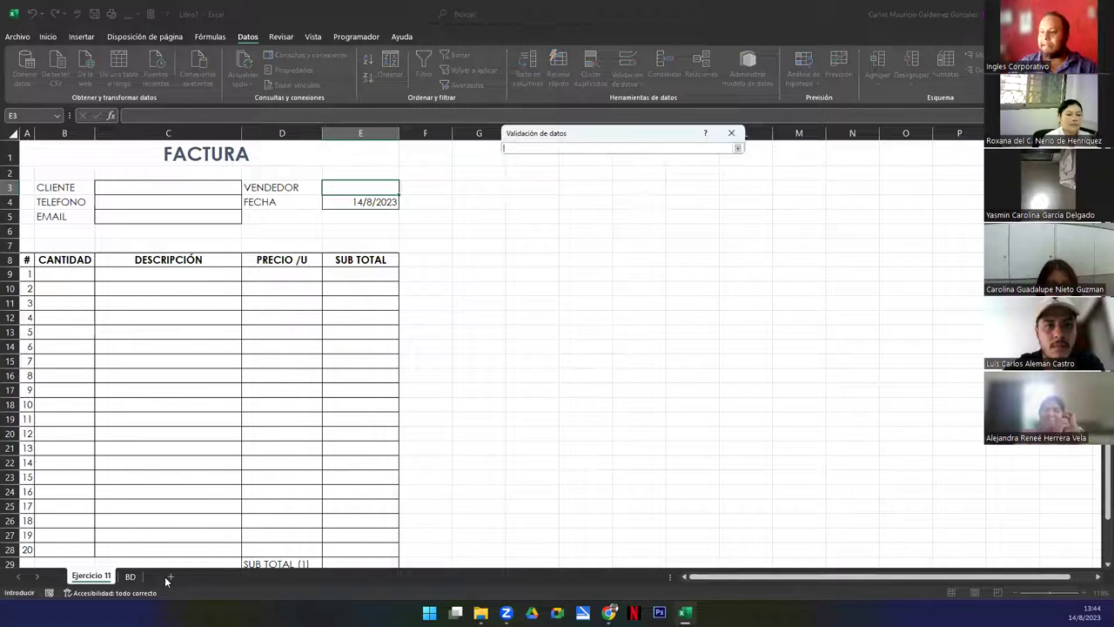
left_click(130, 576)
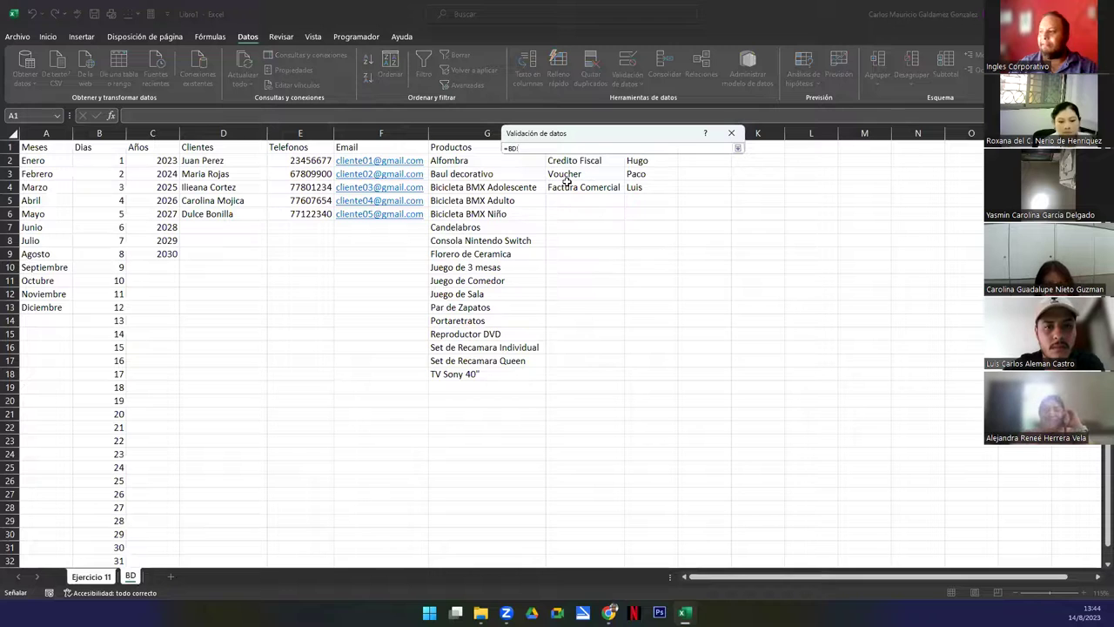
left_click(656, 161)
left_click_drag(657, 161, 656, 188)
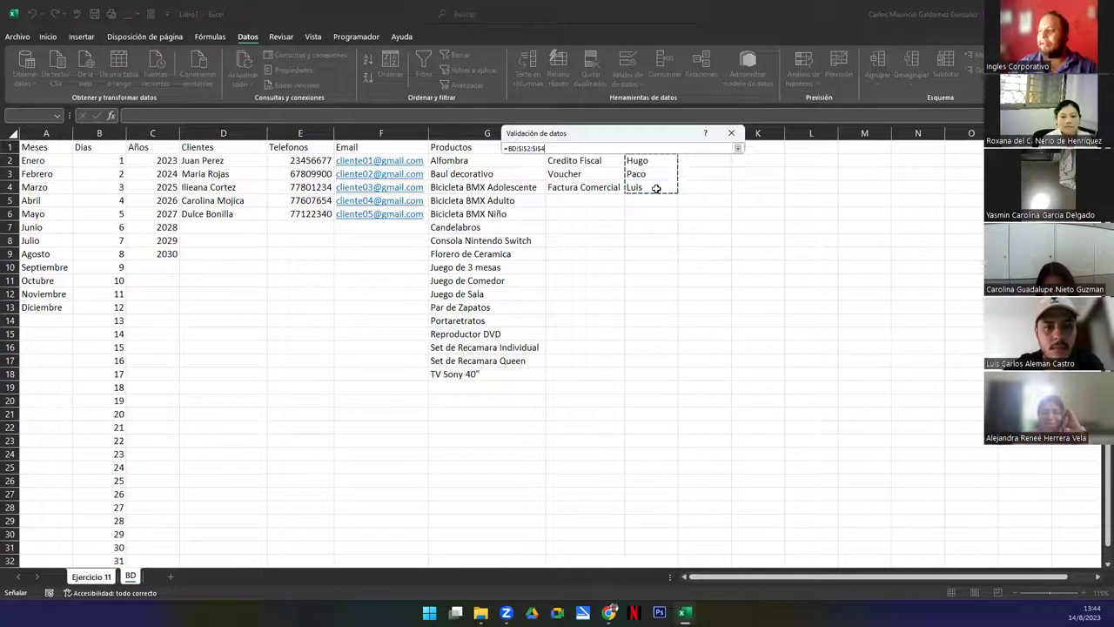
left_click(737, 148)
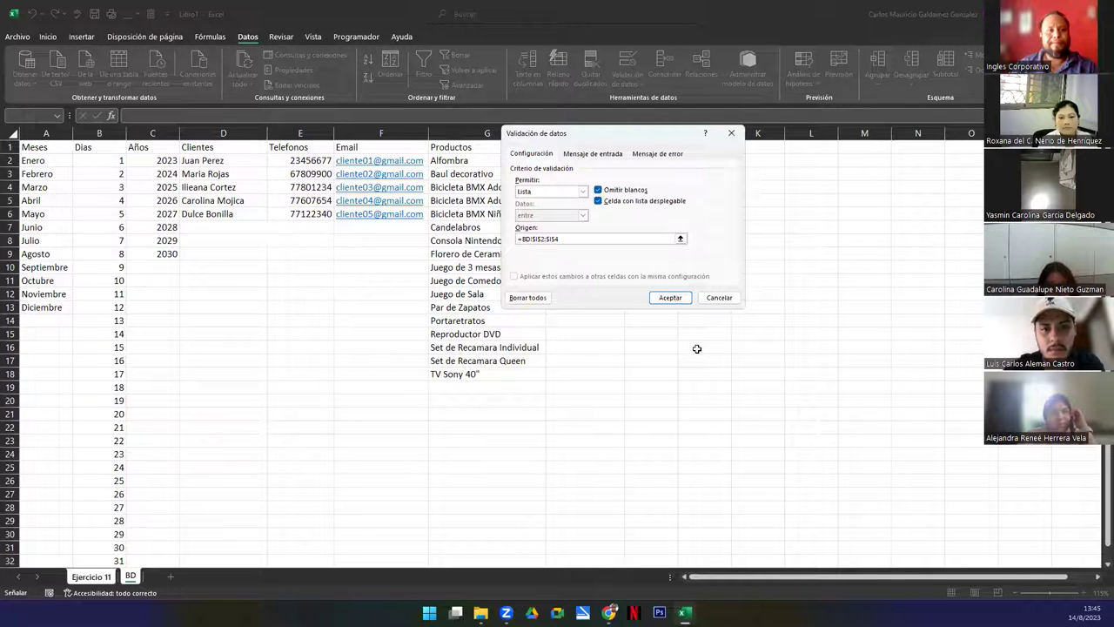
left_click(669, 297)
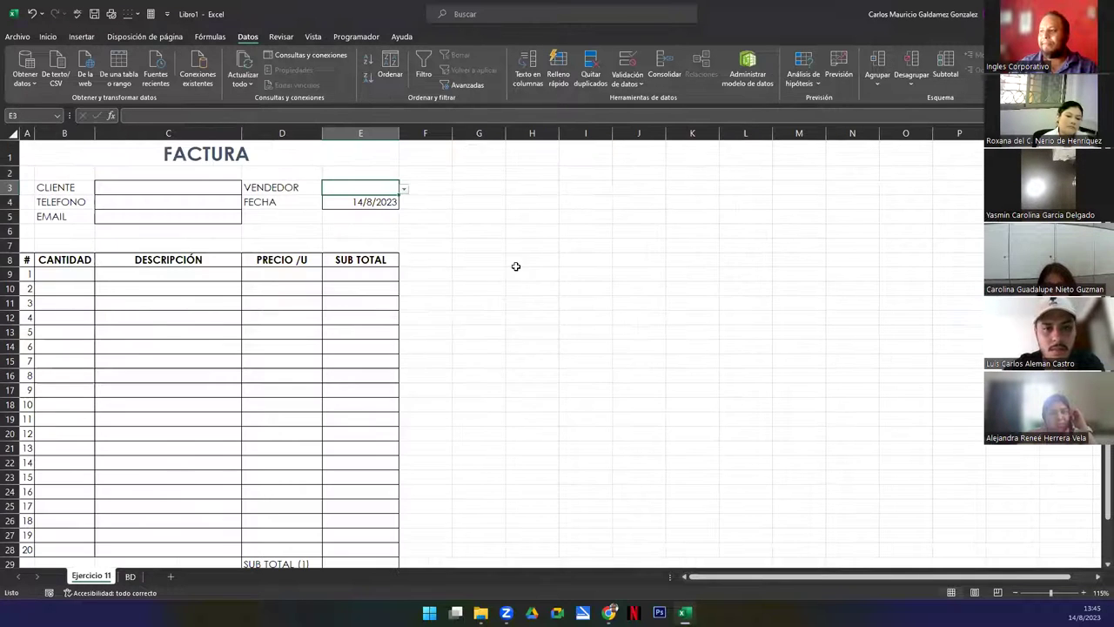
left_click(403, 189)
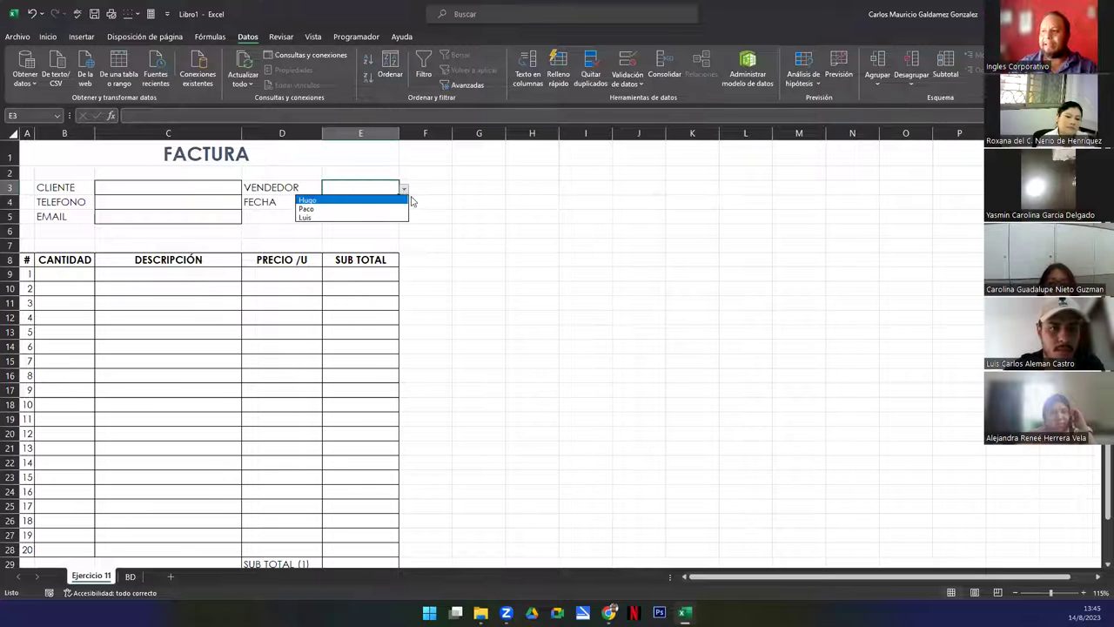
key("Escape")
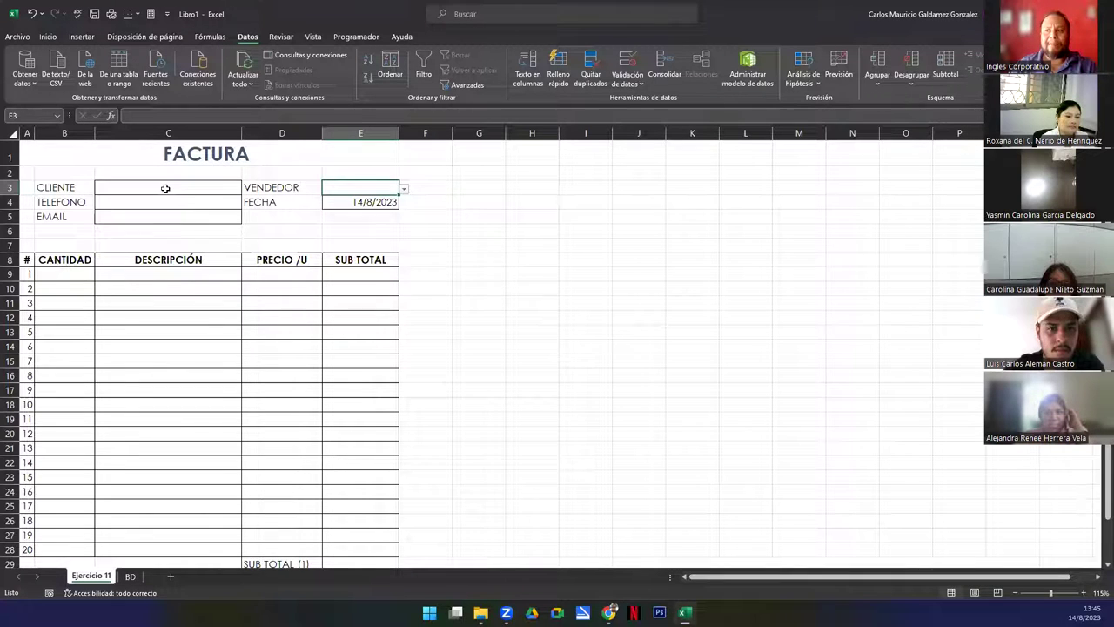
Step through the client cells C3, C4 and C5
left_click(166, 188)
left_click(150, 204)
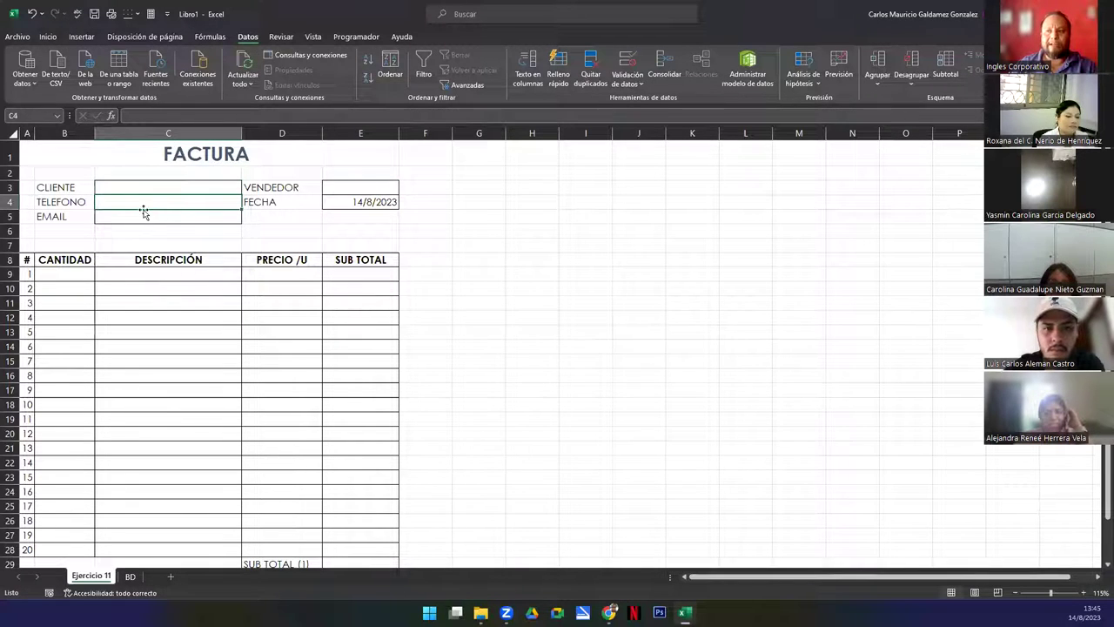
left_click(143, 217)
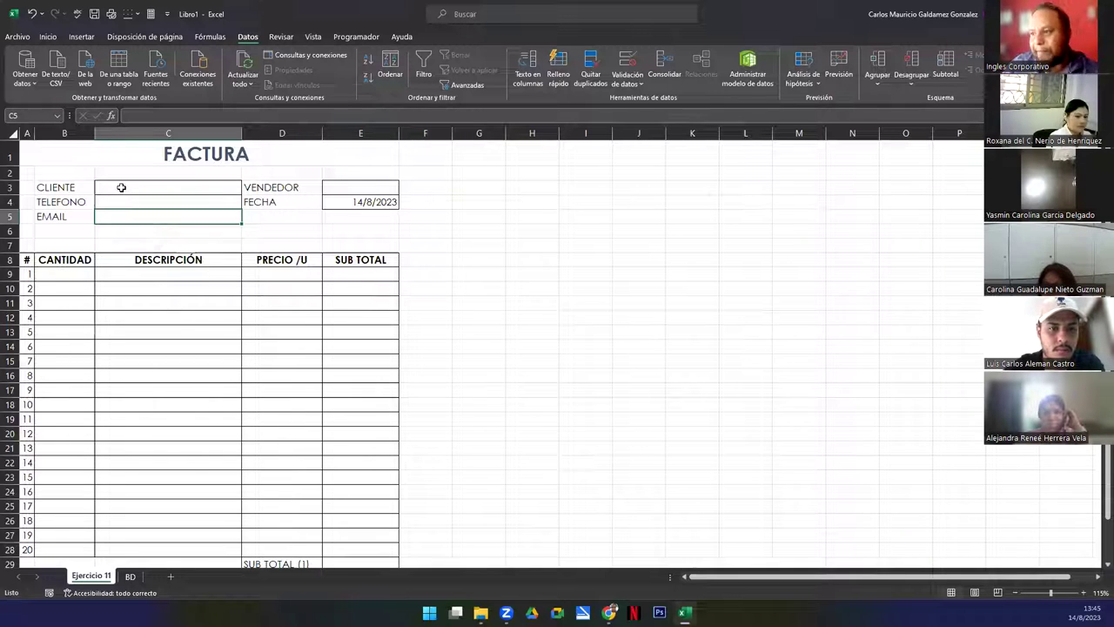
Select C3 and review the client names on the BD sheet
left_click(122, 187)
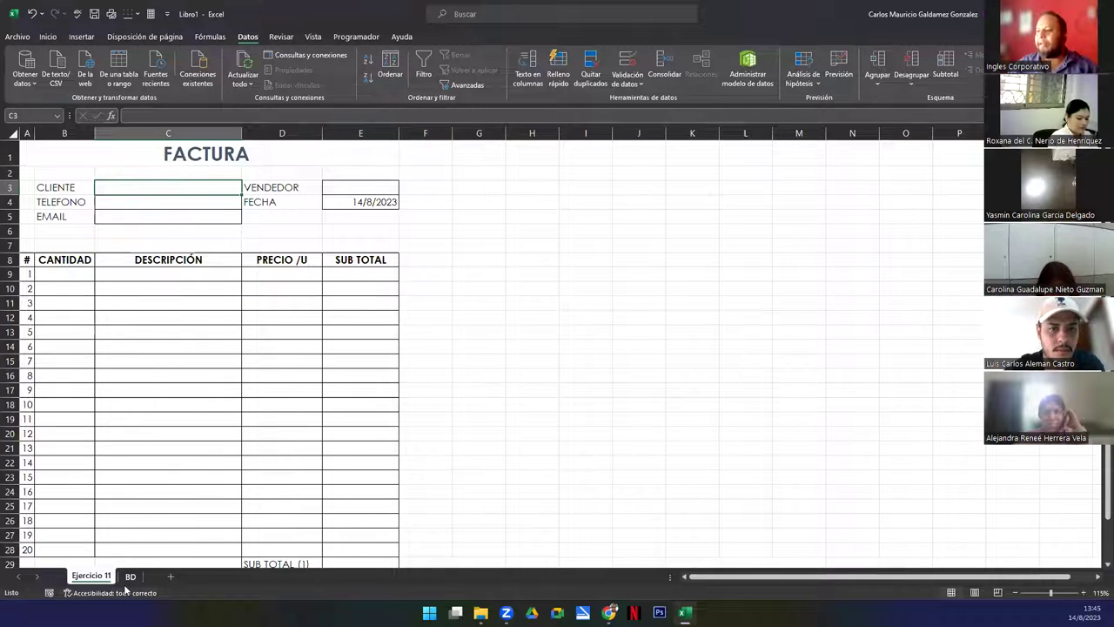
left_click(129, 579)
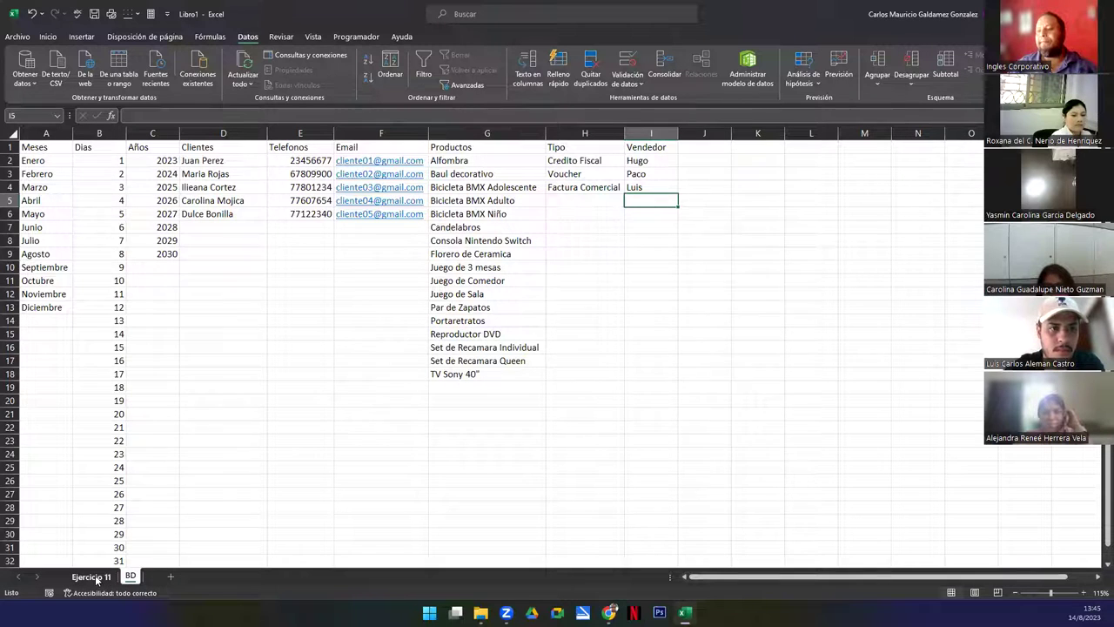
left_click(93, 577)
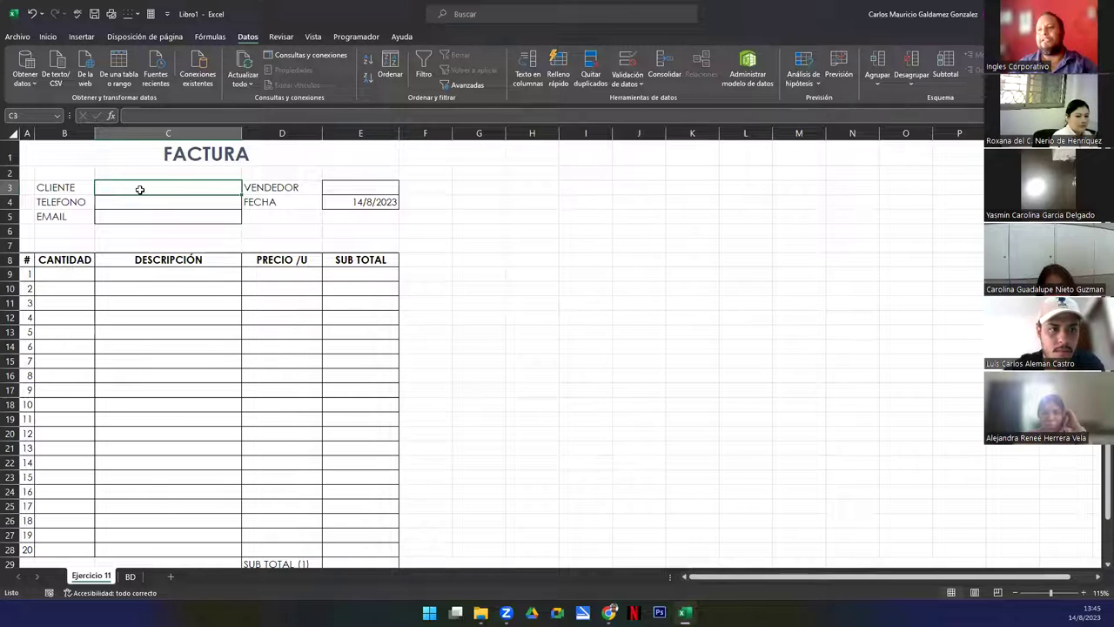
left_click(141, 214)
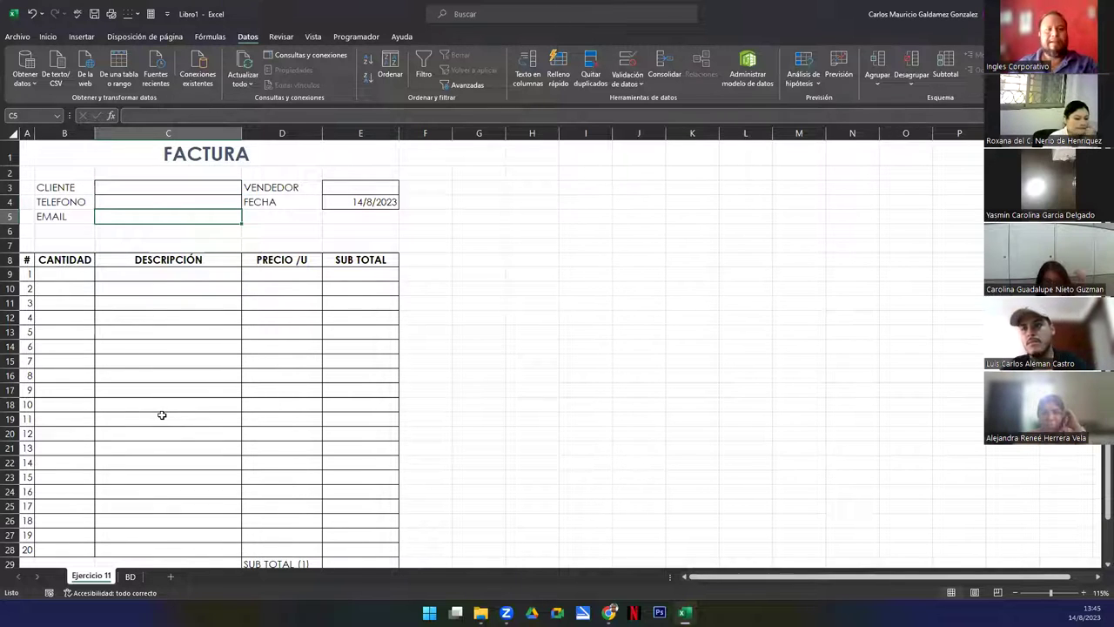
left_click(161, 188)
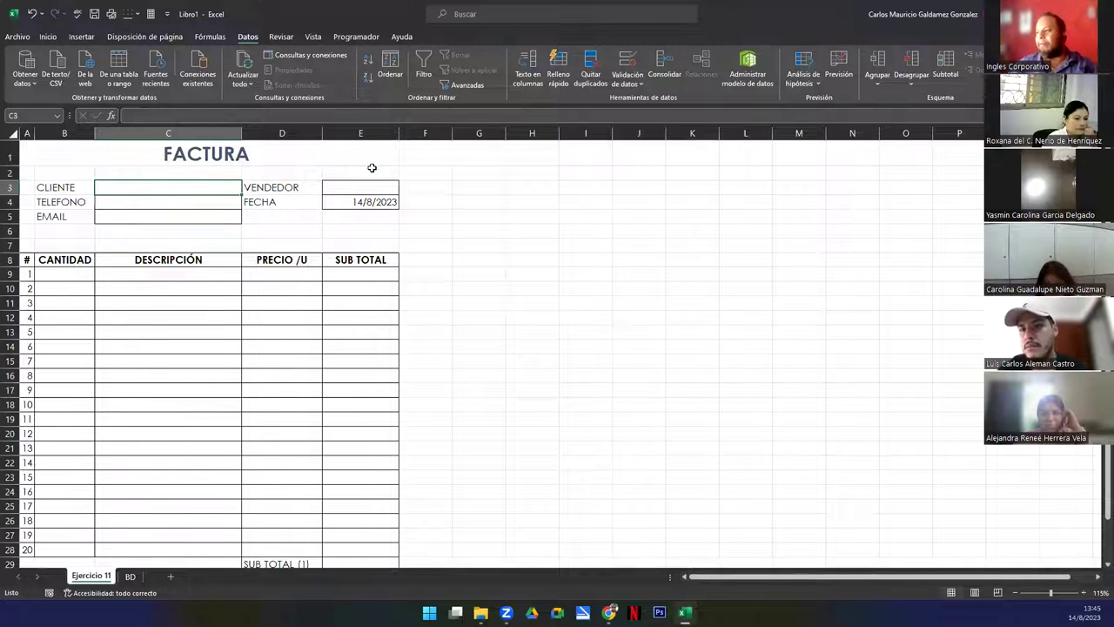
Give C3 a List validation sourced from the client names BD!$D$2:$D$6
left_click(616, 73)
left_click(553, 192)
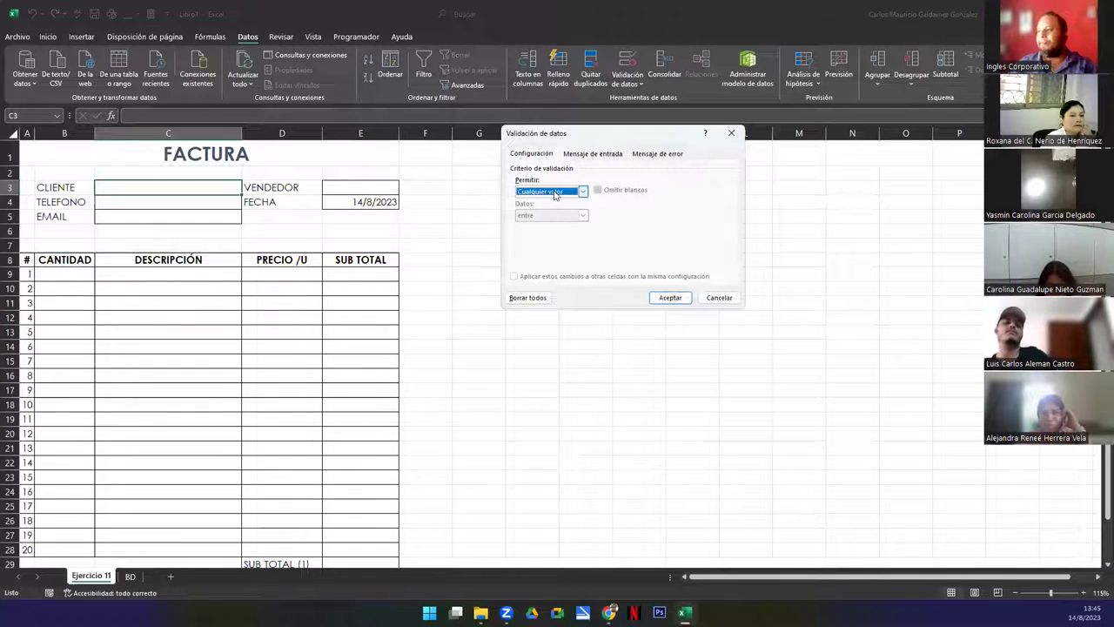
left_click(544, 225)
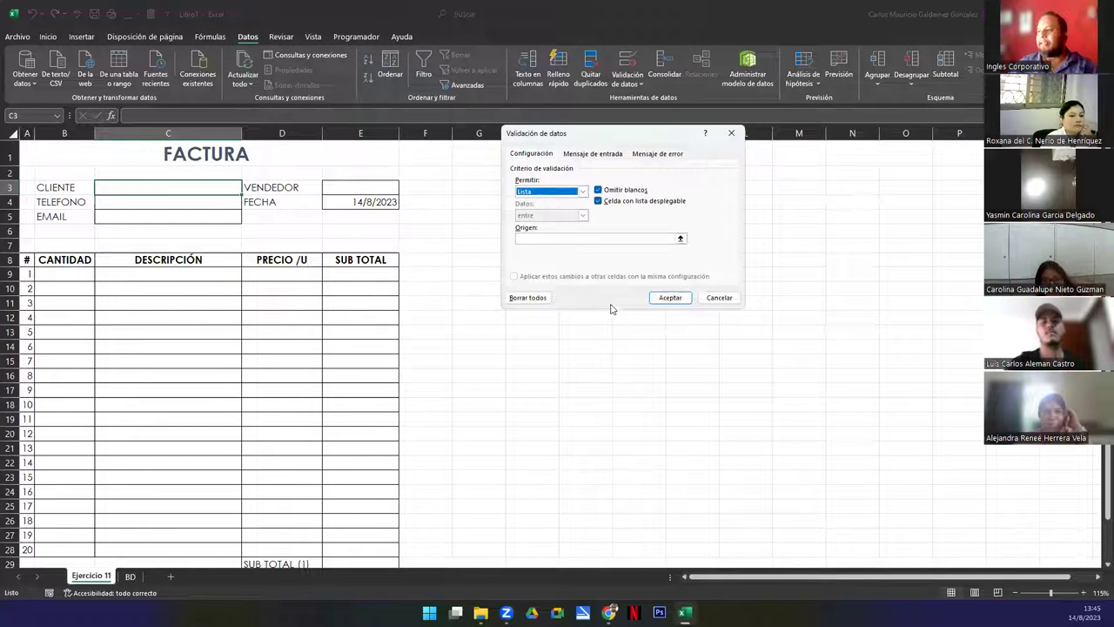
left_click(681, 239)
left_click(129, 576)
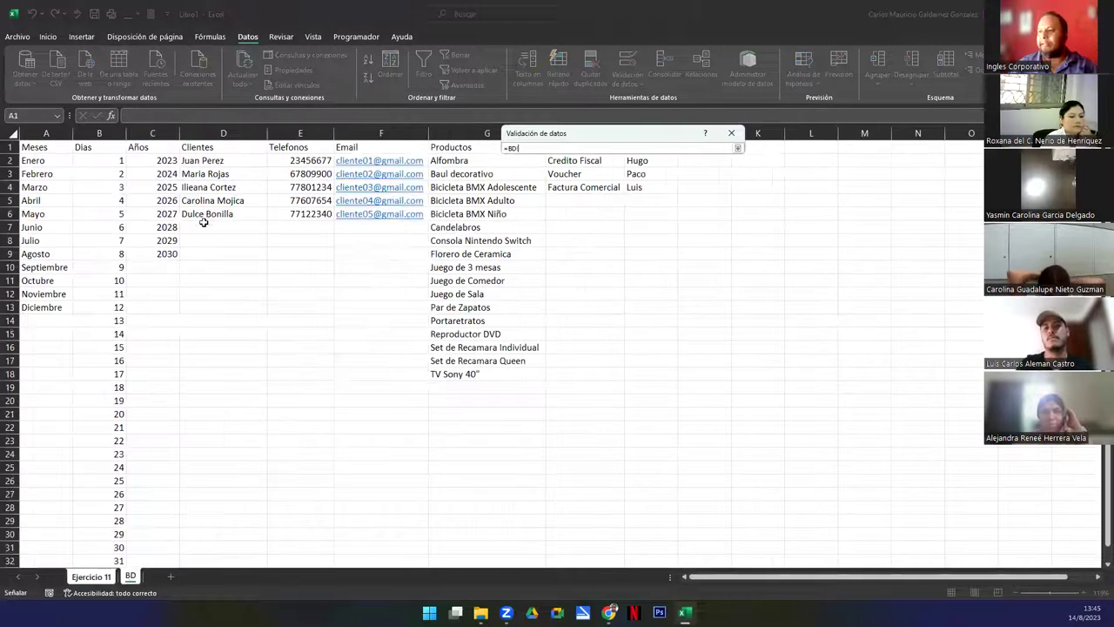
left_click(210, 164)
left_click_drag(213, 180, 223, 211)
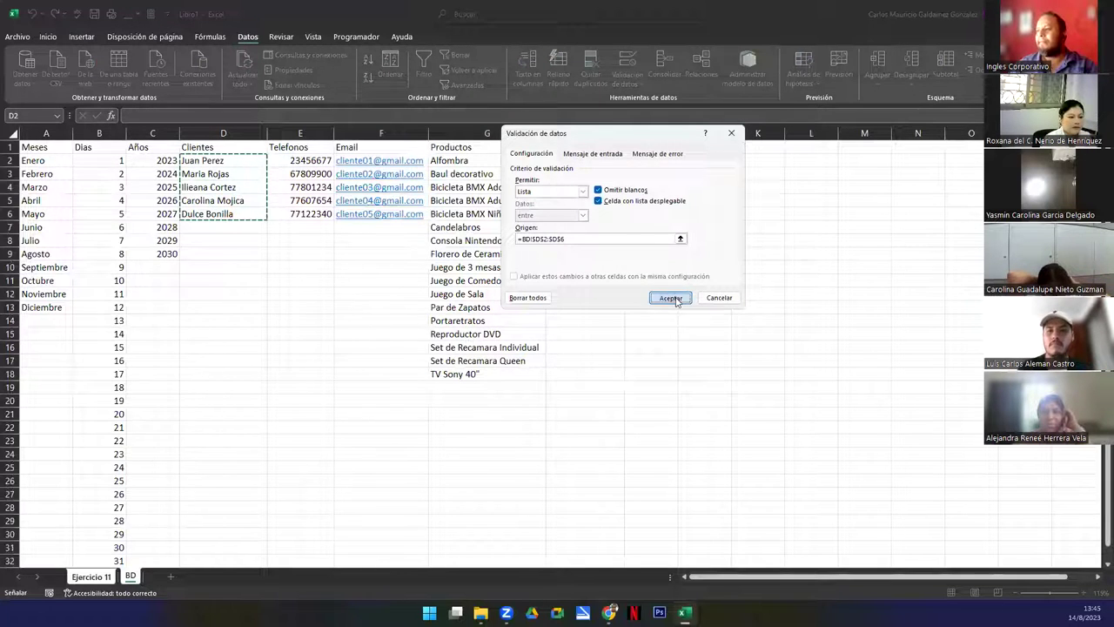
left_click(668, 297)
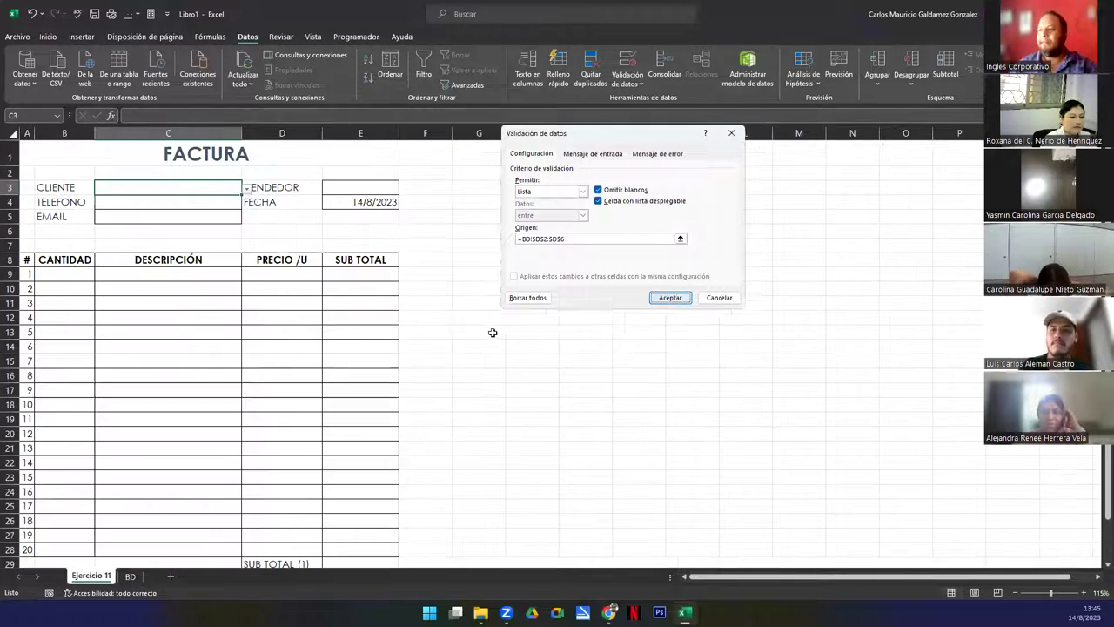
left_click(221, 204)
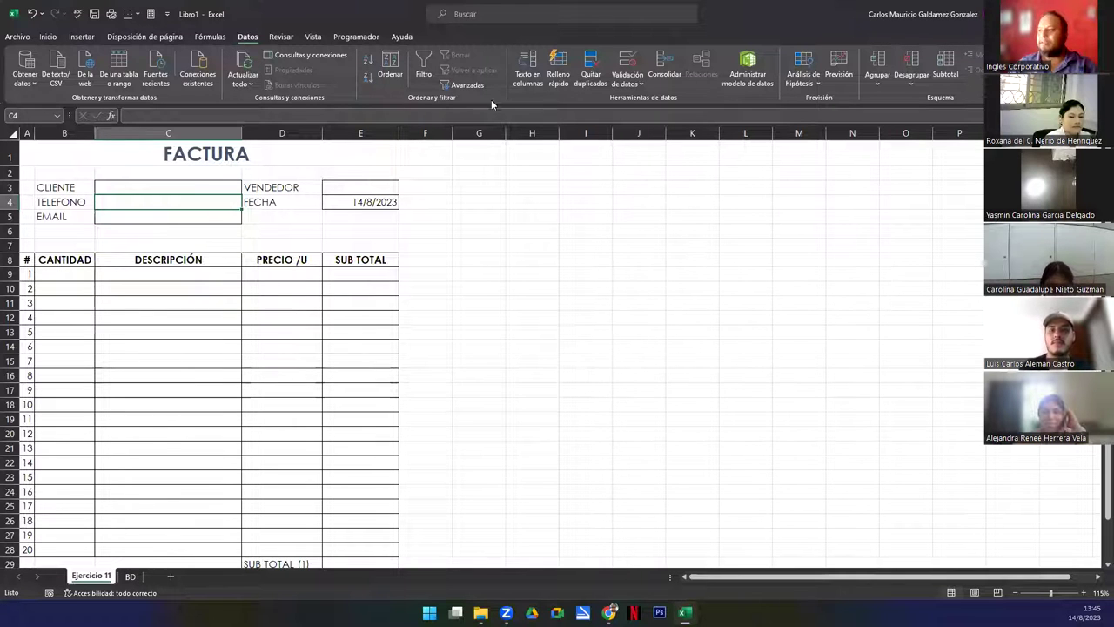
left_click(626, 61)
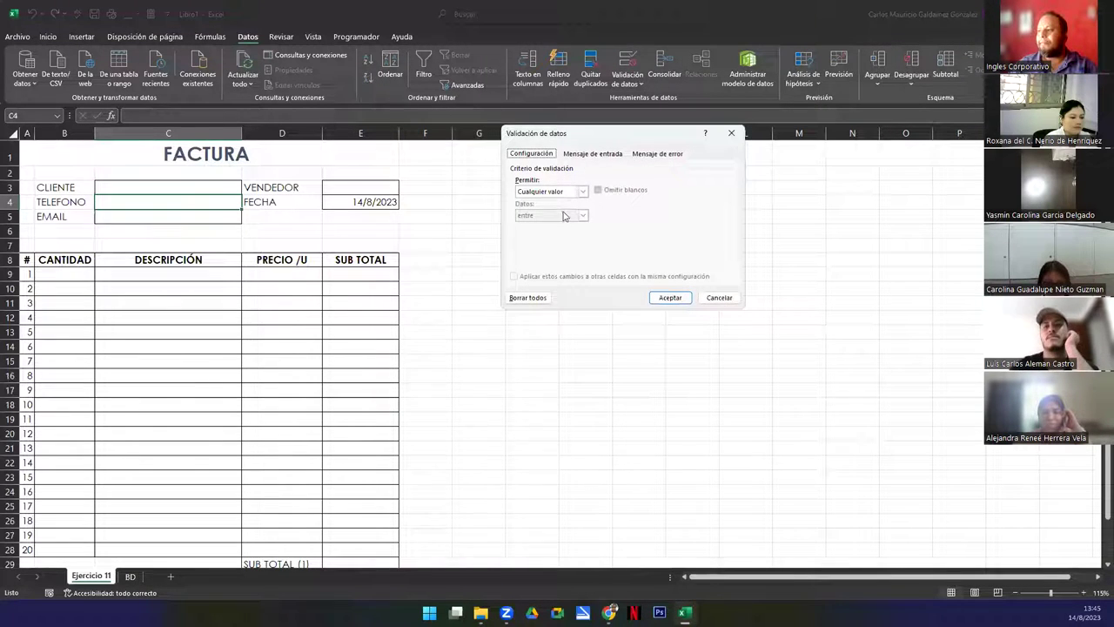
left_click(548, 192)
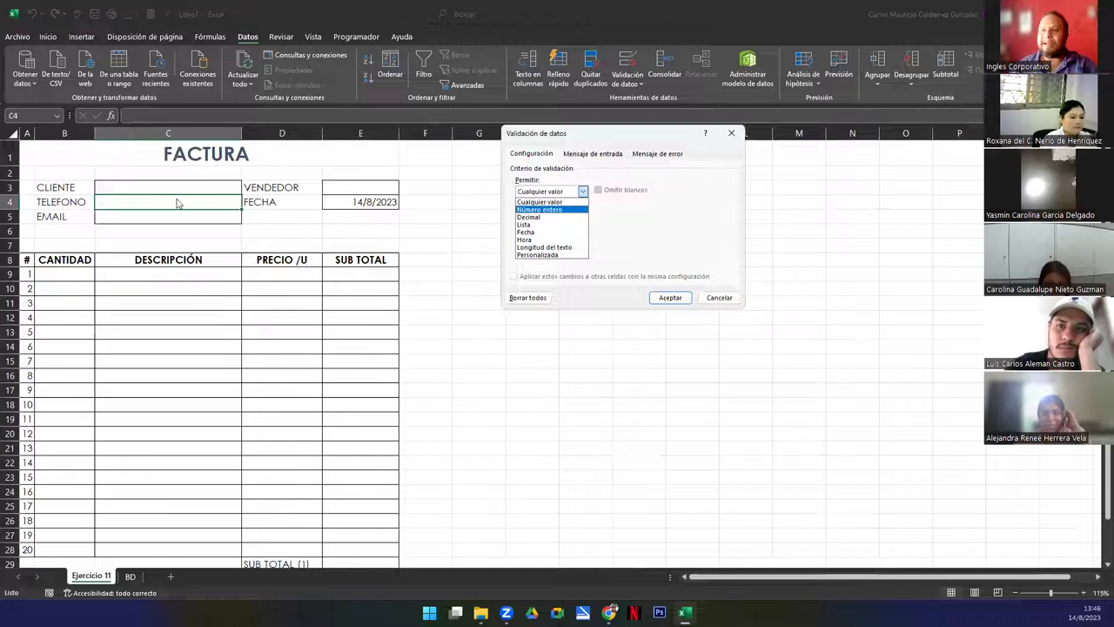
key("Escape")
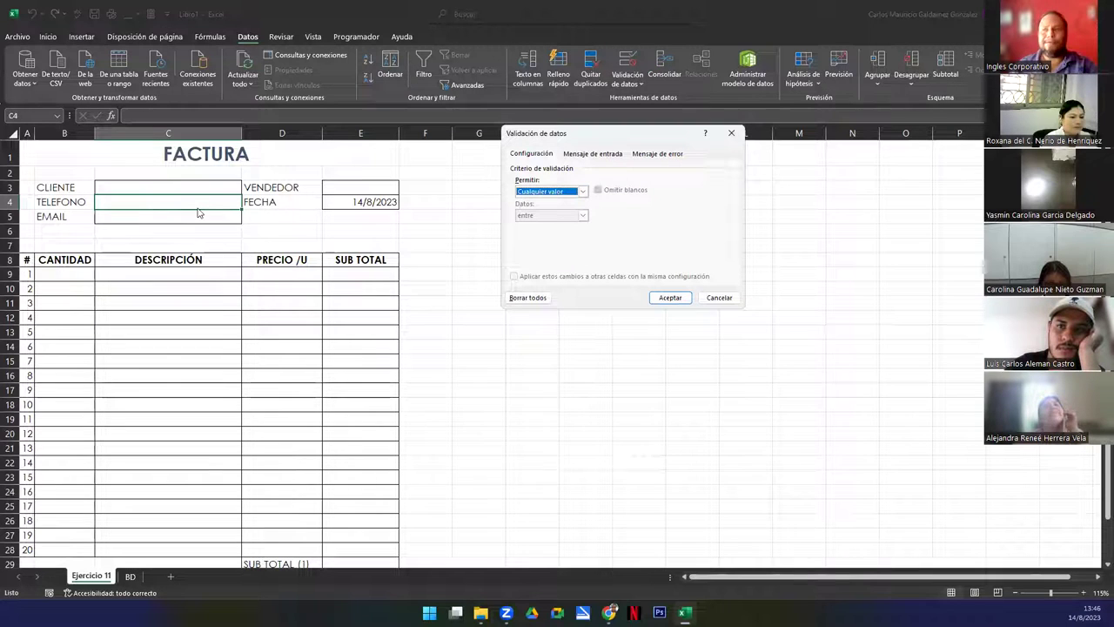
left_click(717, 297)
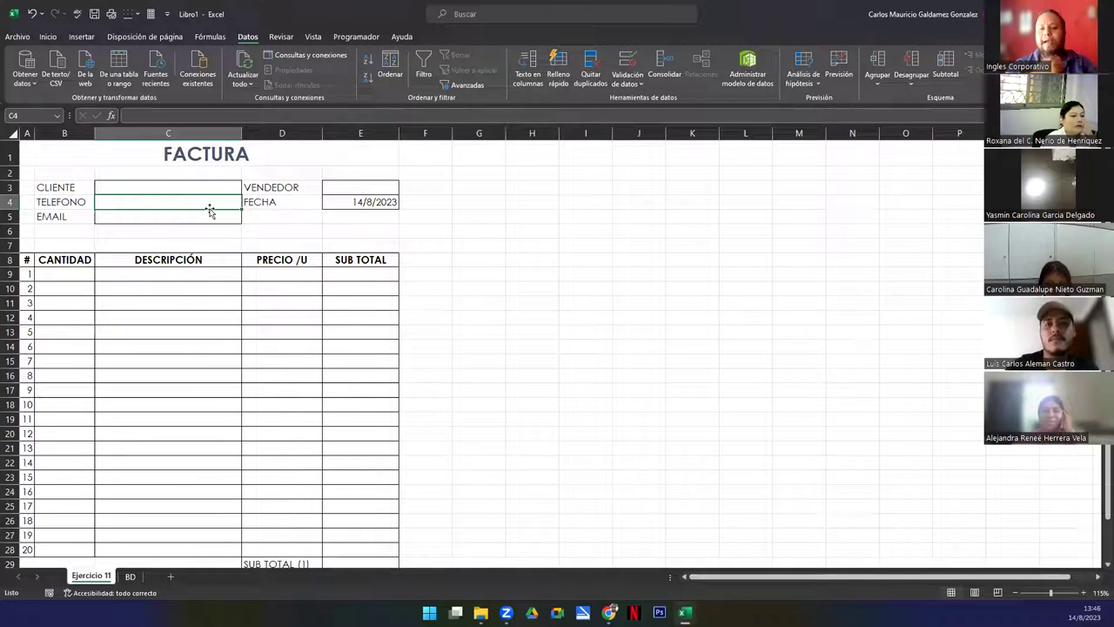
Enter =BUSCARV(C3;BD!D2:F6;2) in C4 to look up the client's phone
type("(")
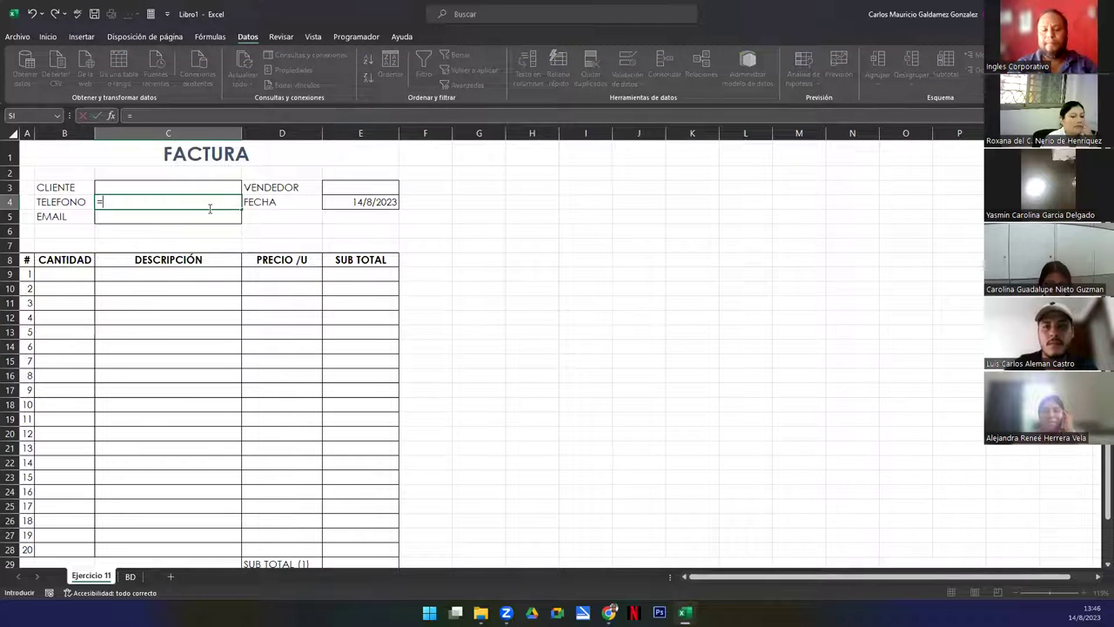
type("BUSCAR")
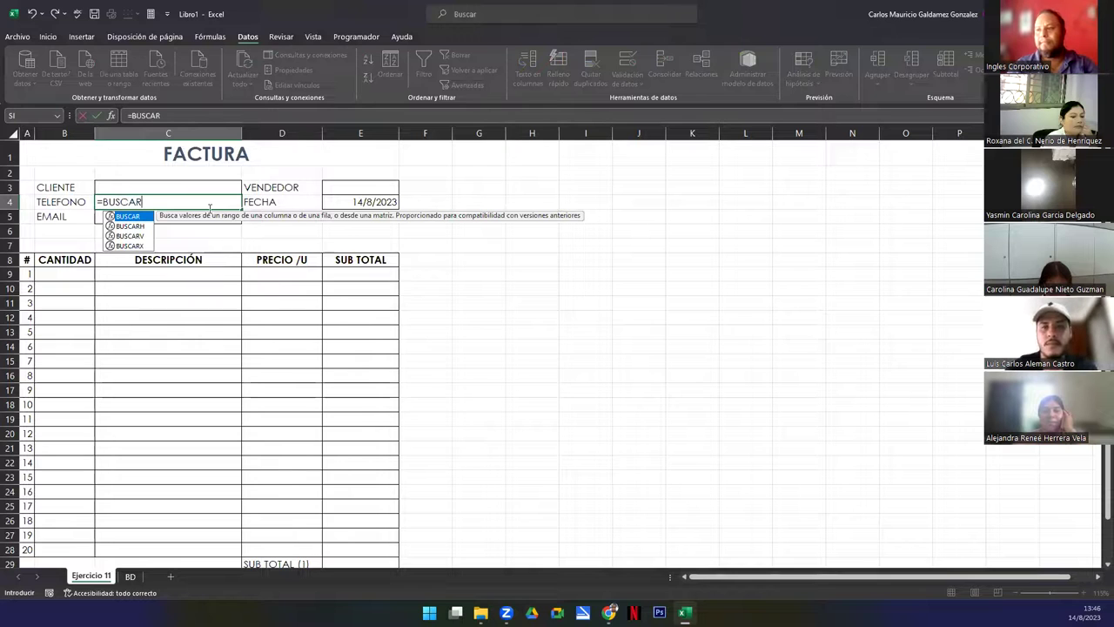
key("Down")
key("Down")
key("Tab")
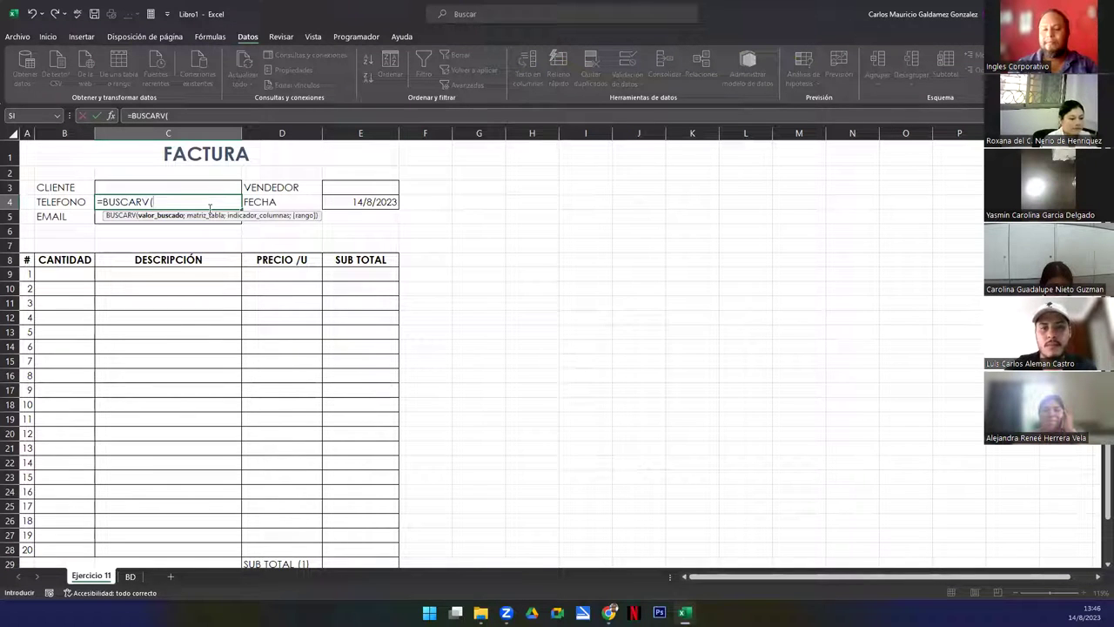
left_click(174, 188)
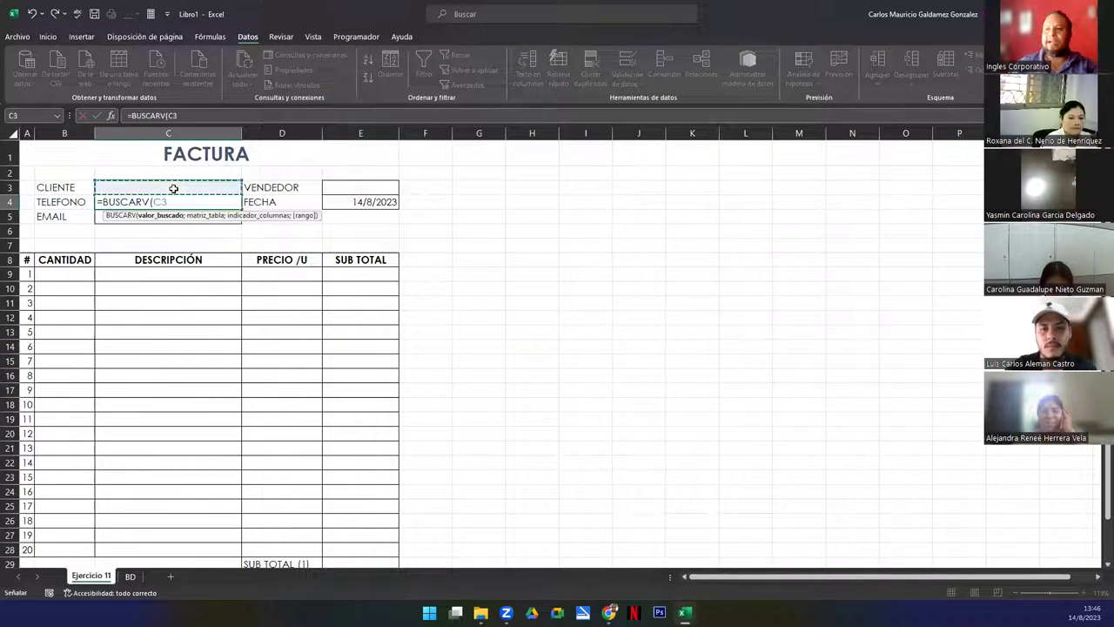
type(";")
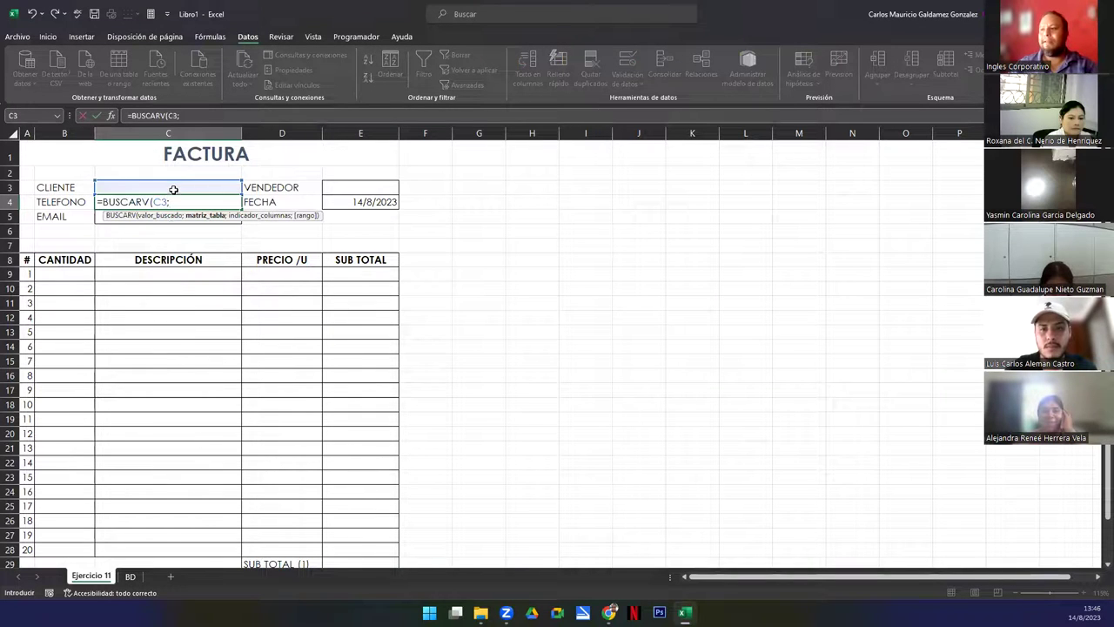
left_click(130, 576)
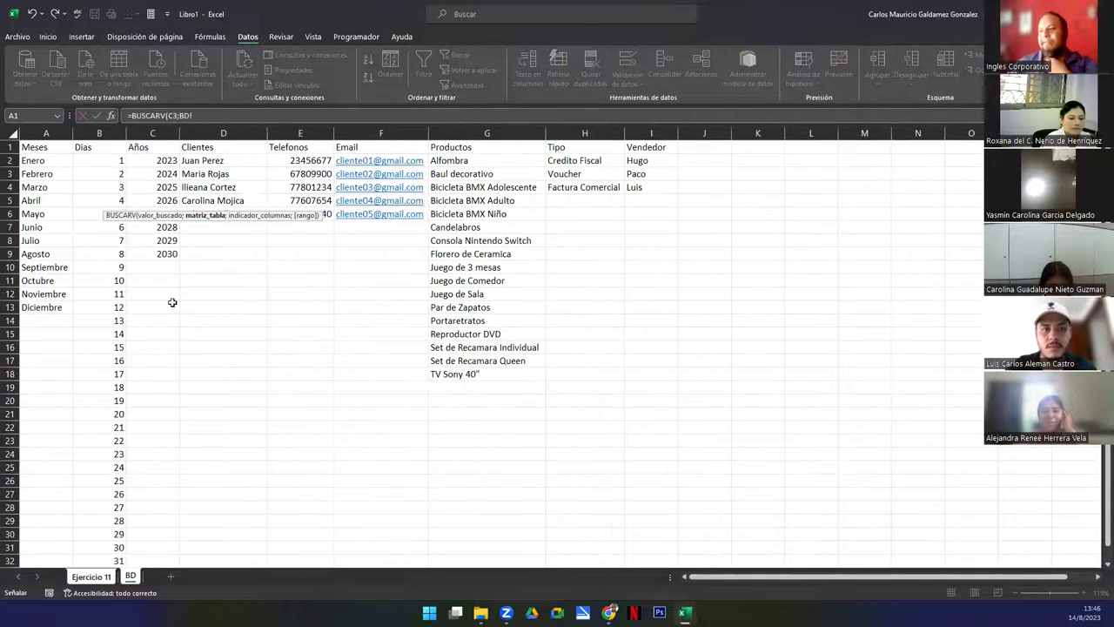
left_click_drag(203, 161, 374, 215)
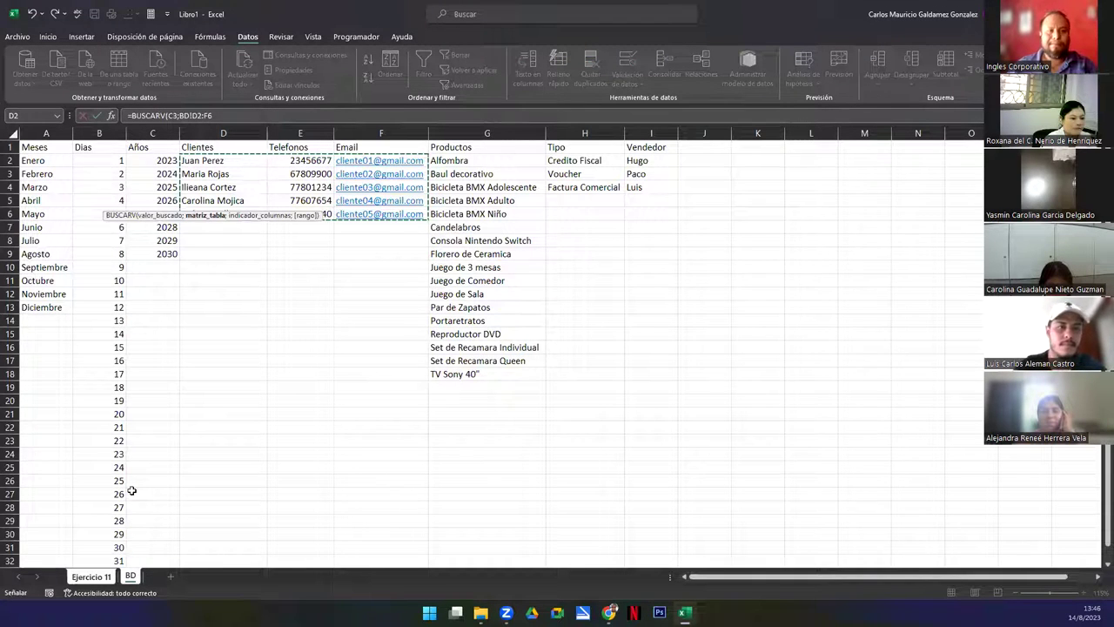
type(";")
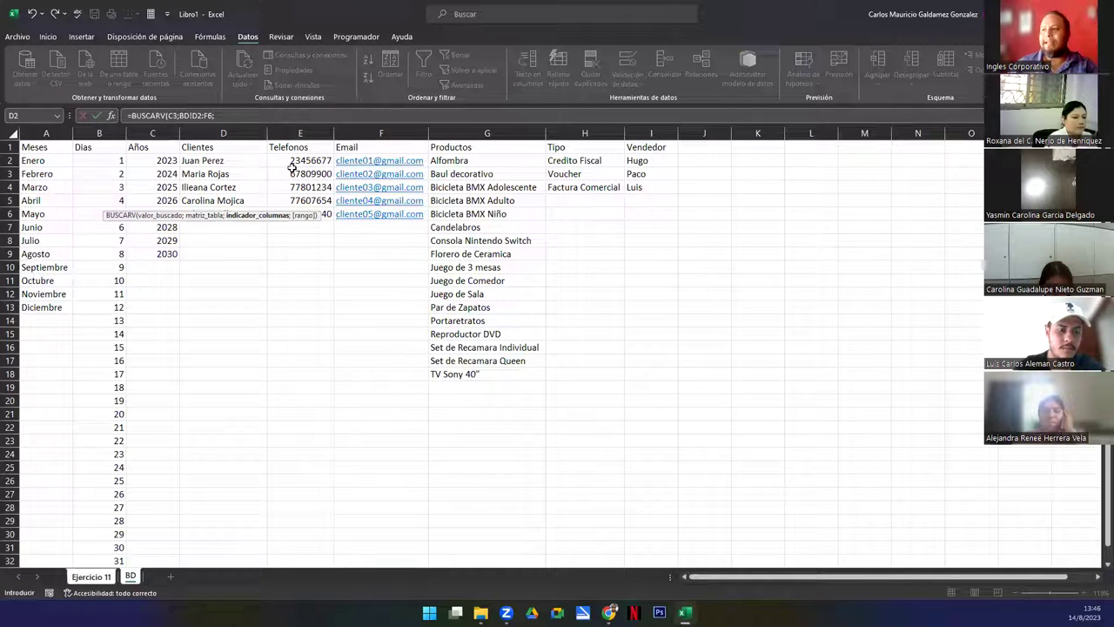
left_click(238, 115)
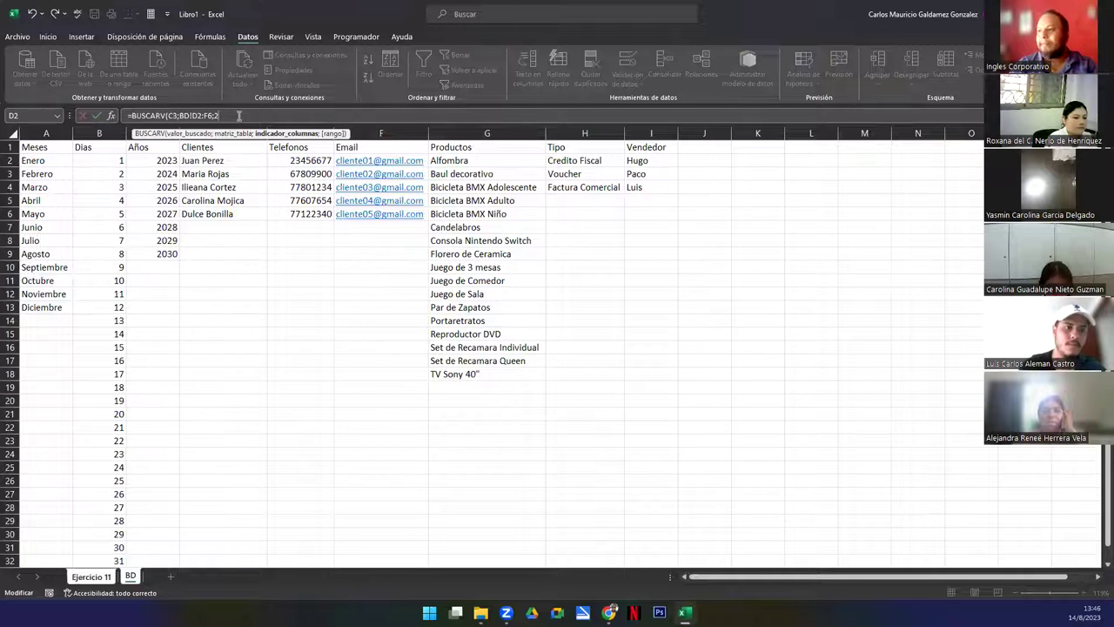
type(";2")
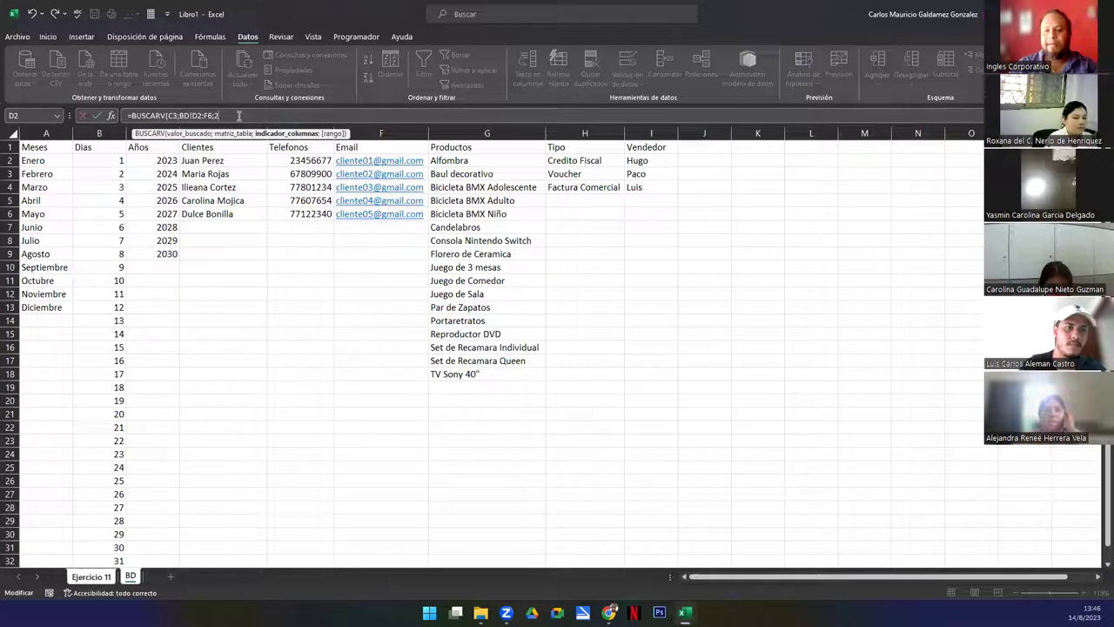
type(")")
key("Return")
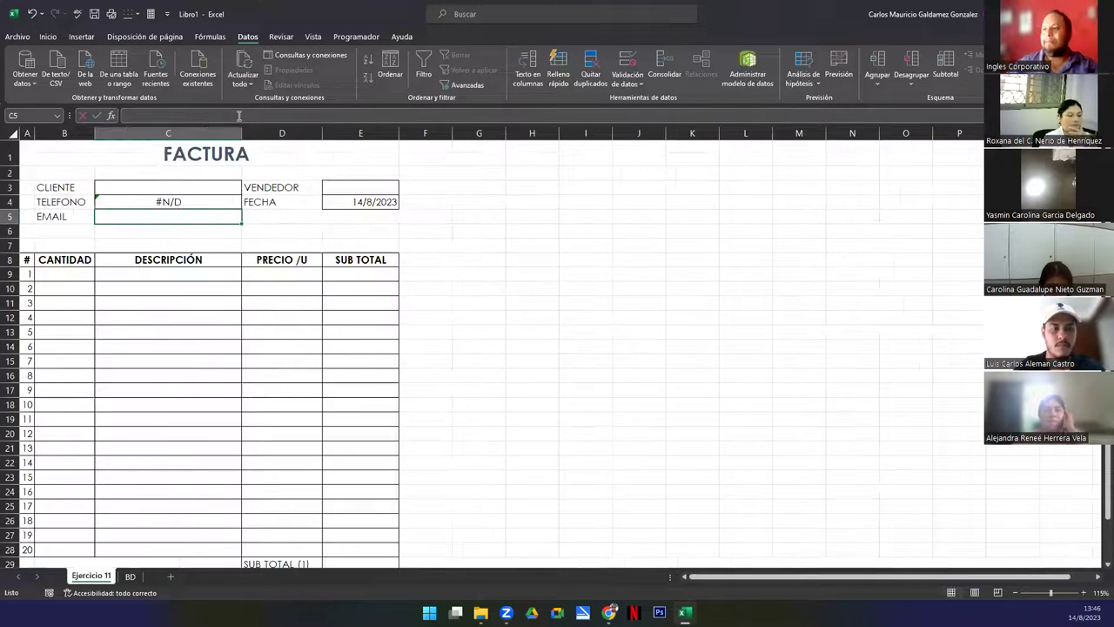
Choose the first client in C3 and compare against the BD client data
left_click(175, 190)
left_click(247, 188)
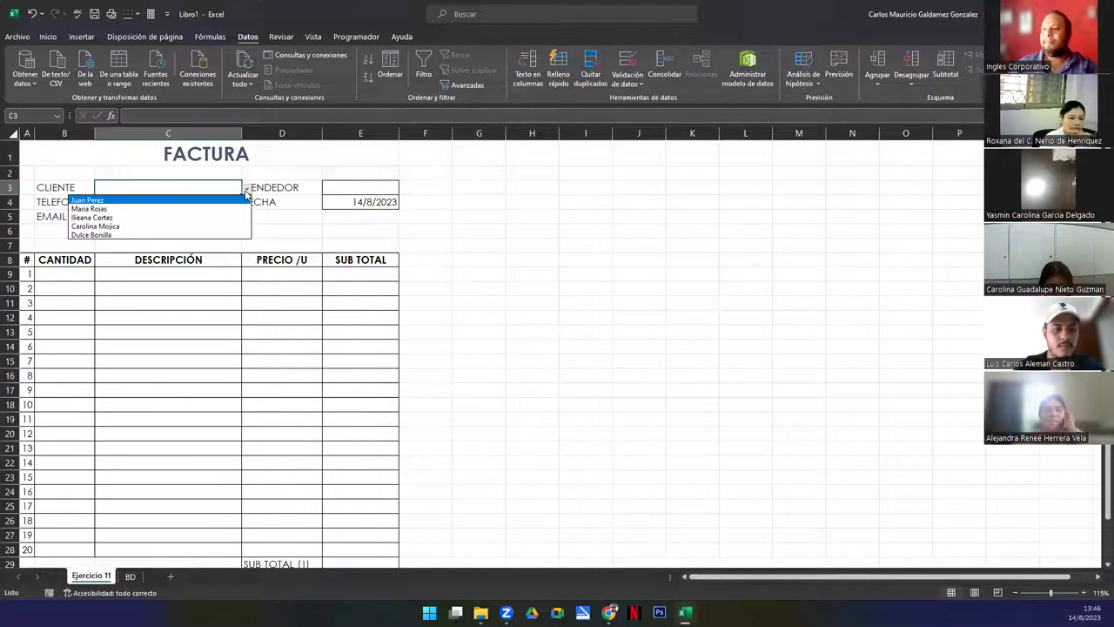
left_click(218, 201)
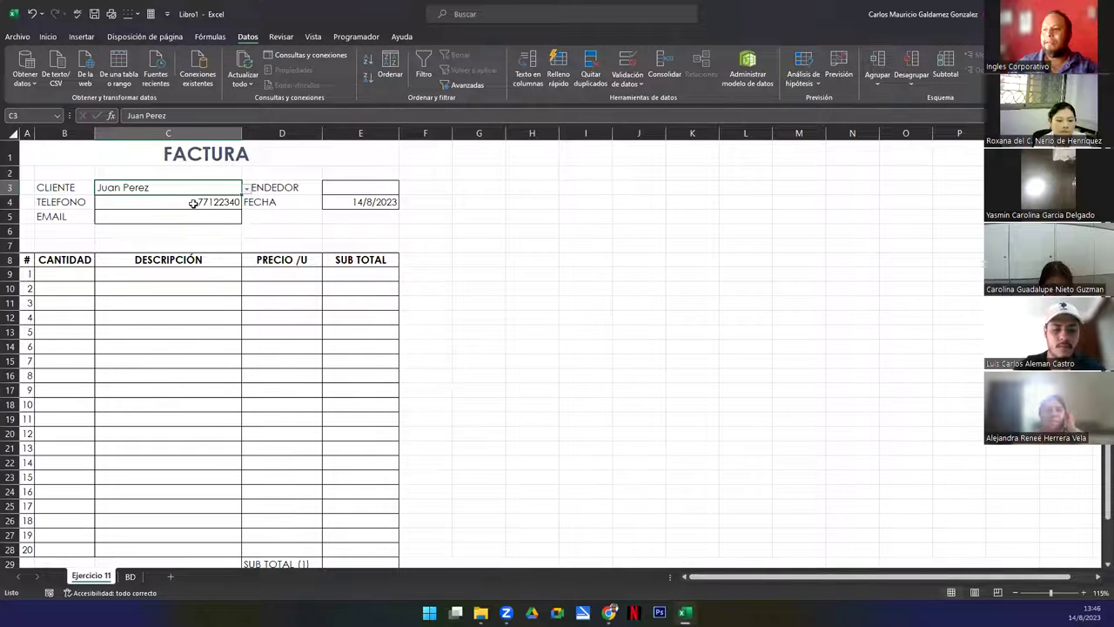
left_click(130, 576)
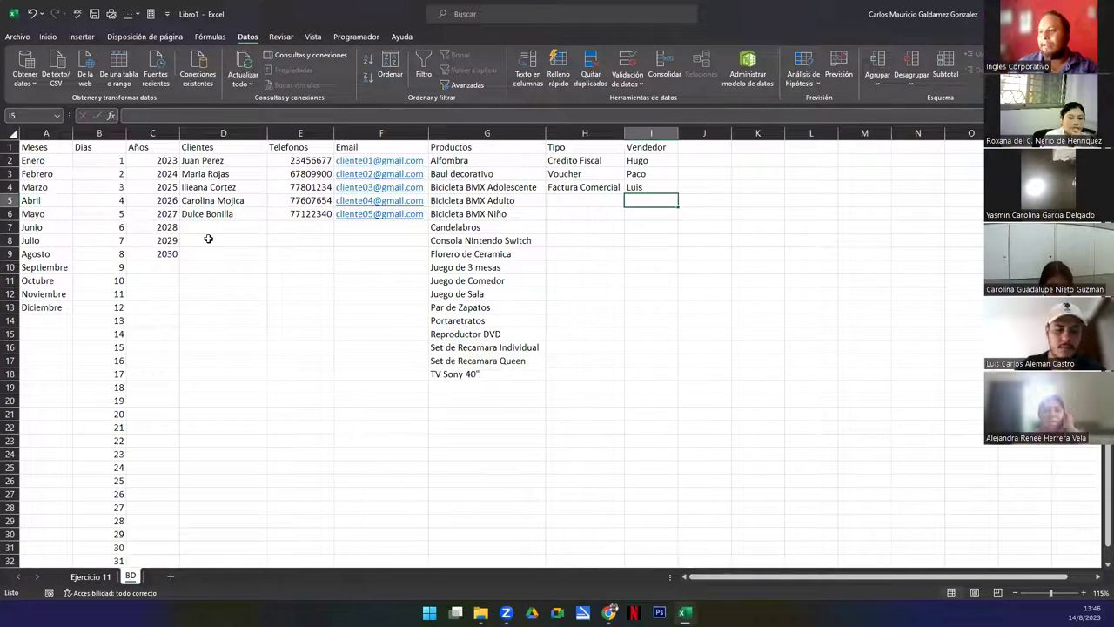
left_click(92, 576)
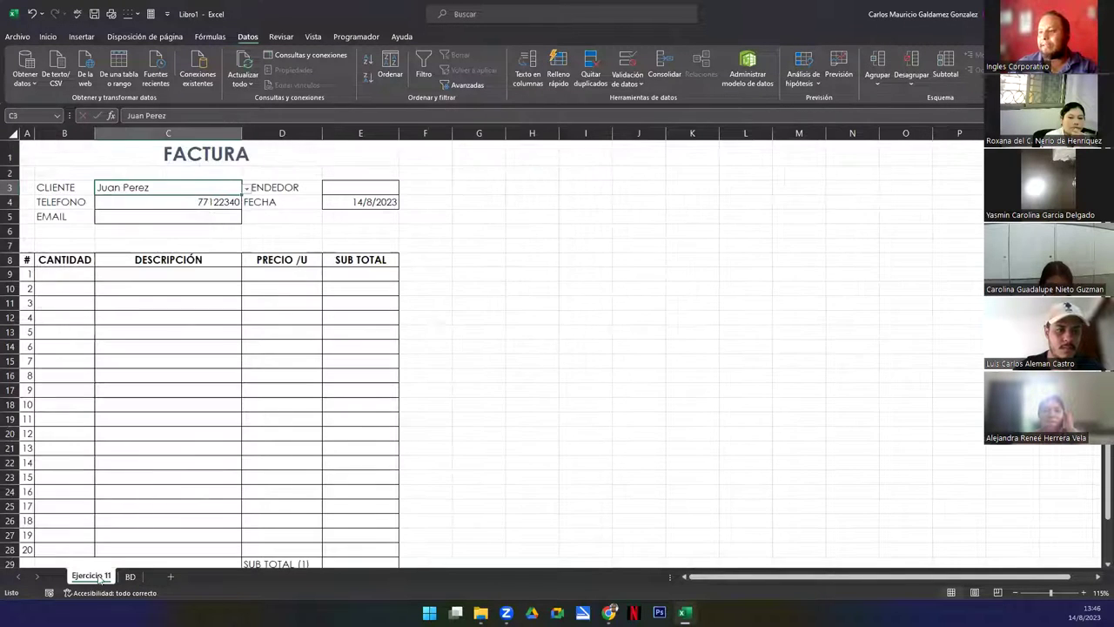
left_click(130, 576)
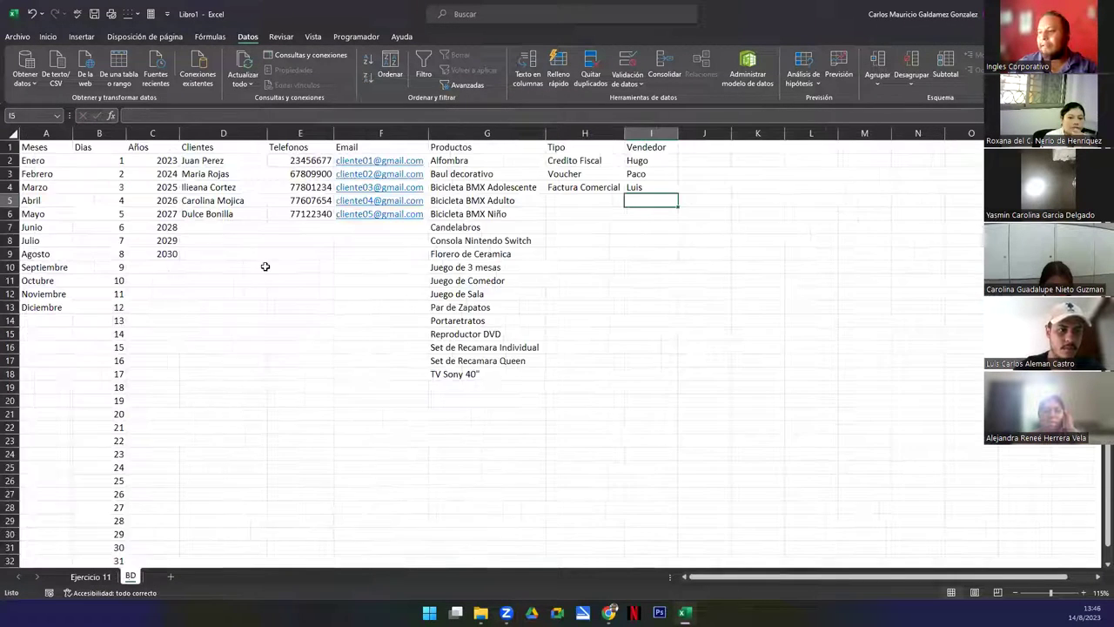
left_click(92, 576)
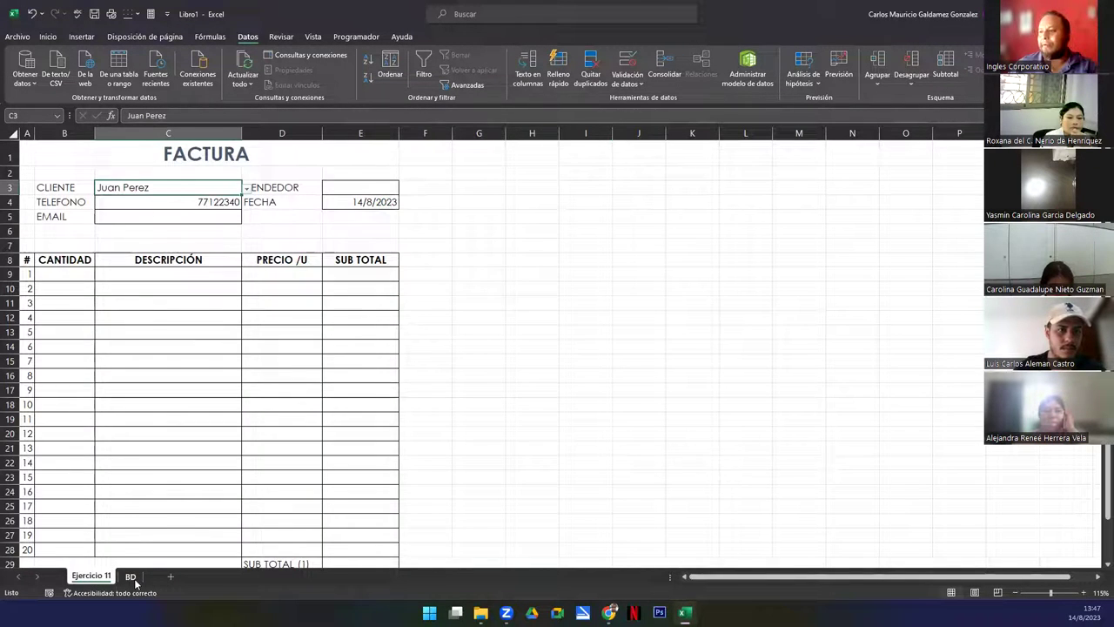
left_click(130, 576)
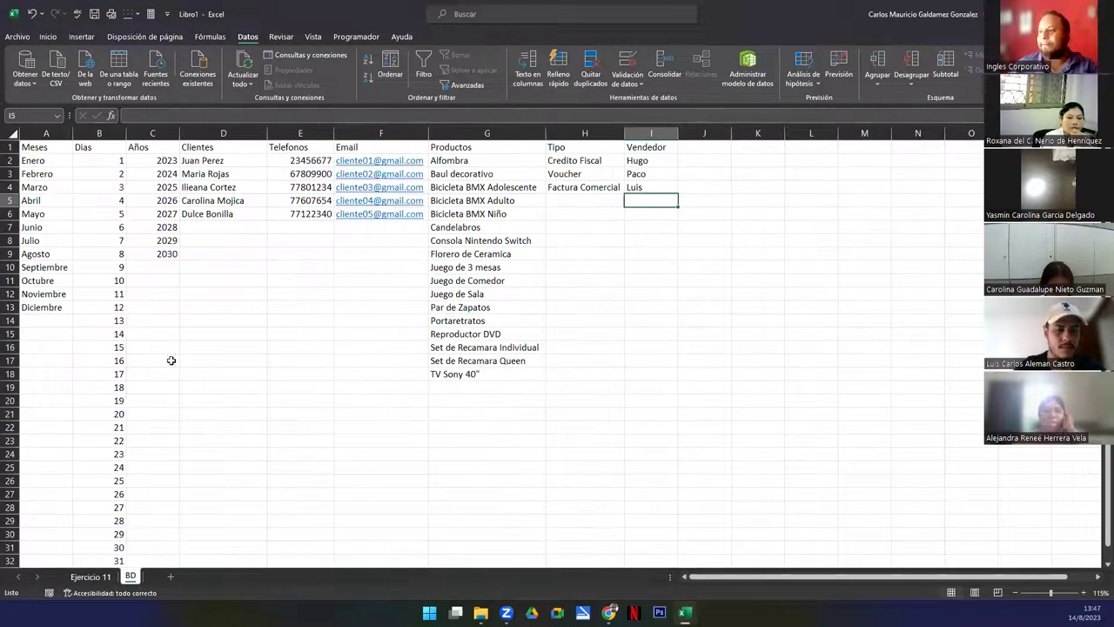
left_click(92, 576)
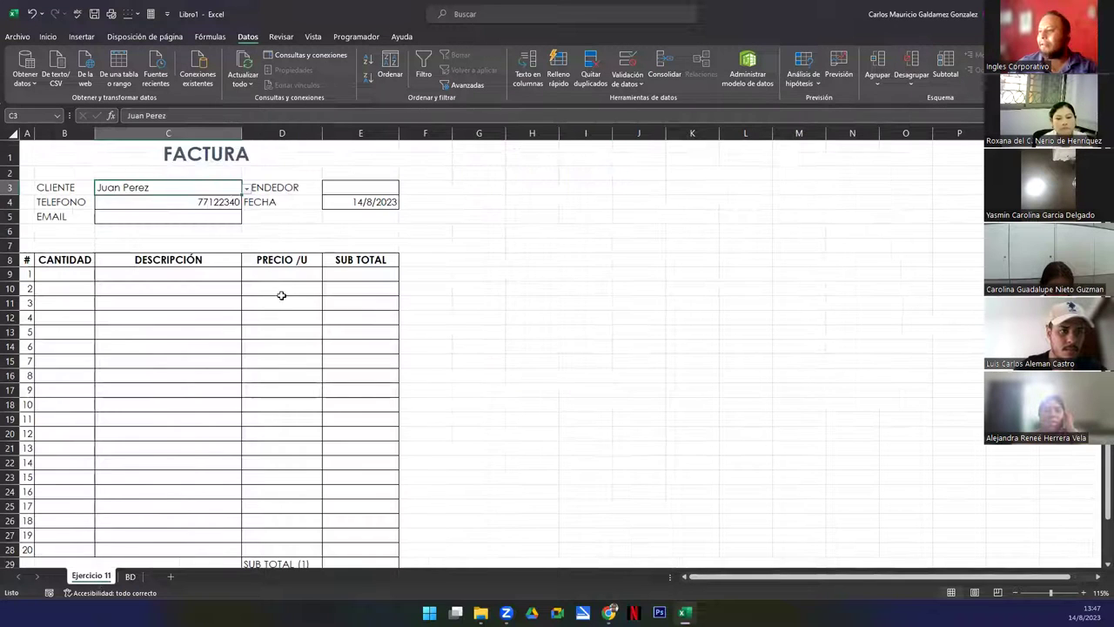
Change C4's lookup table range from BD!D2:F6 to BD!D1:F6
double_click(193, 201)
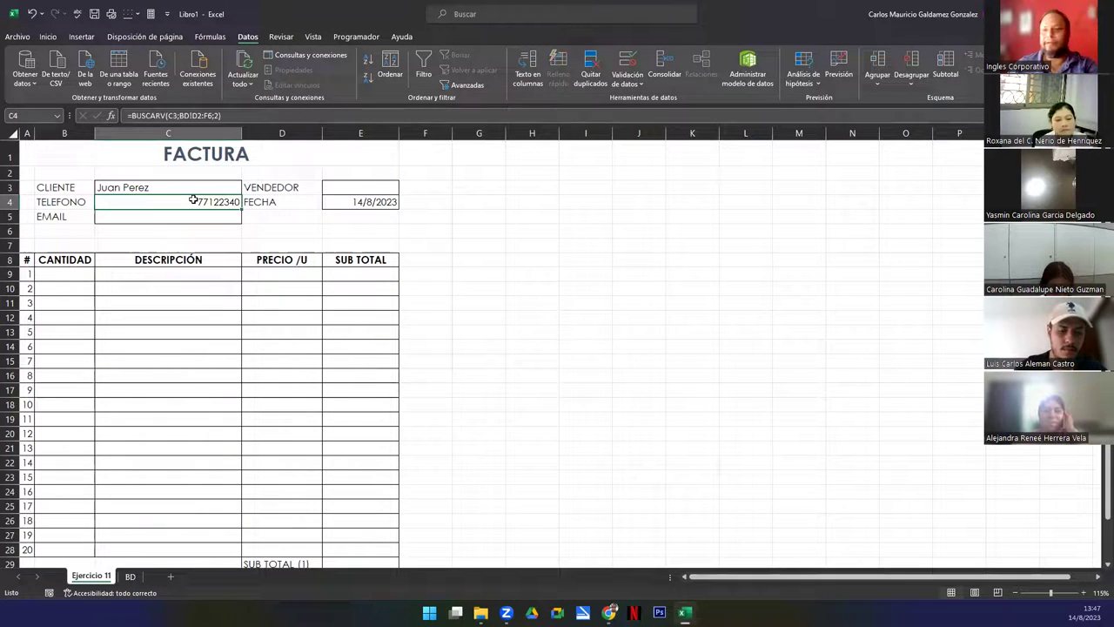
left_click(171, 202)
left_click_drag(170, 202, 208, 202)
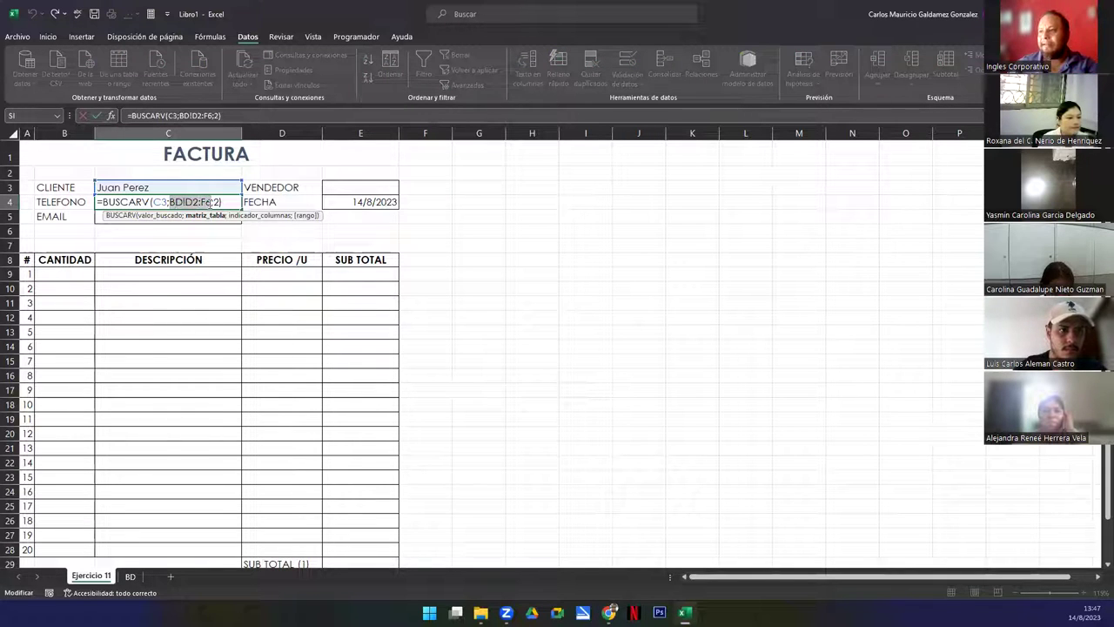
key("Delete")
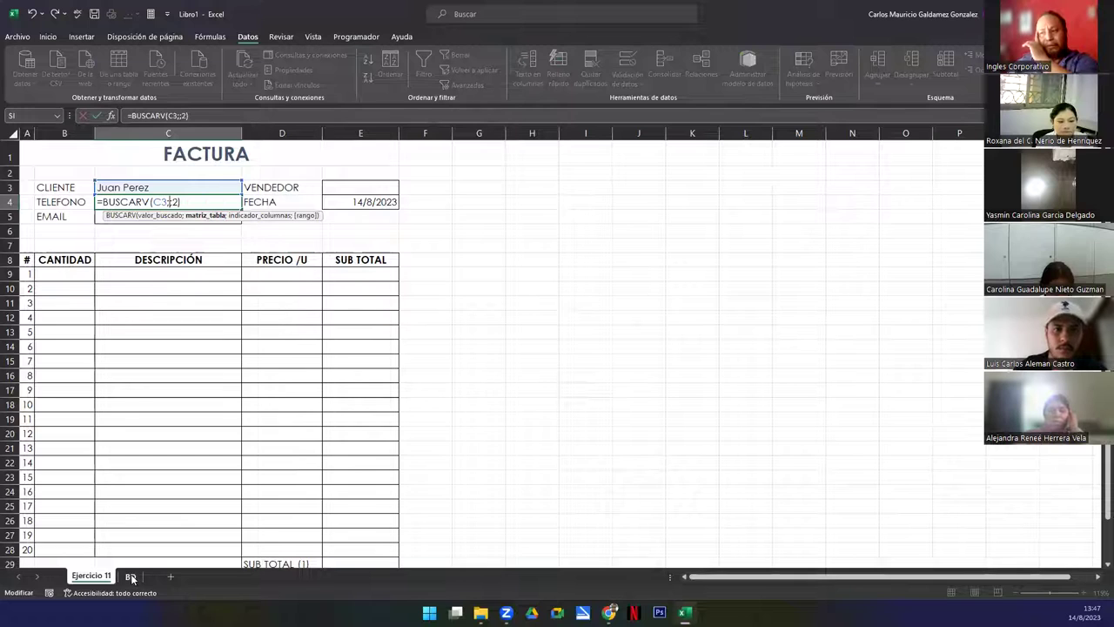
left_click(131, 576)
left_click_drag(205, 155, 351, 212)
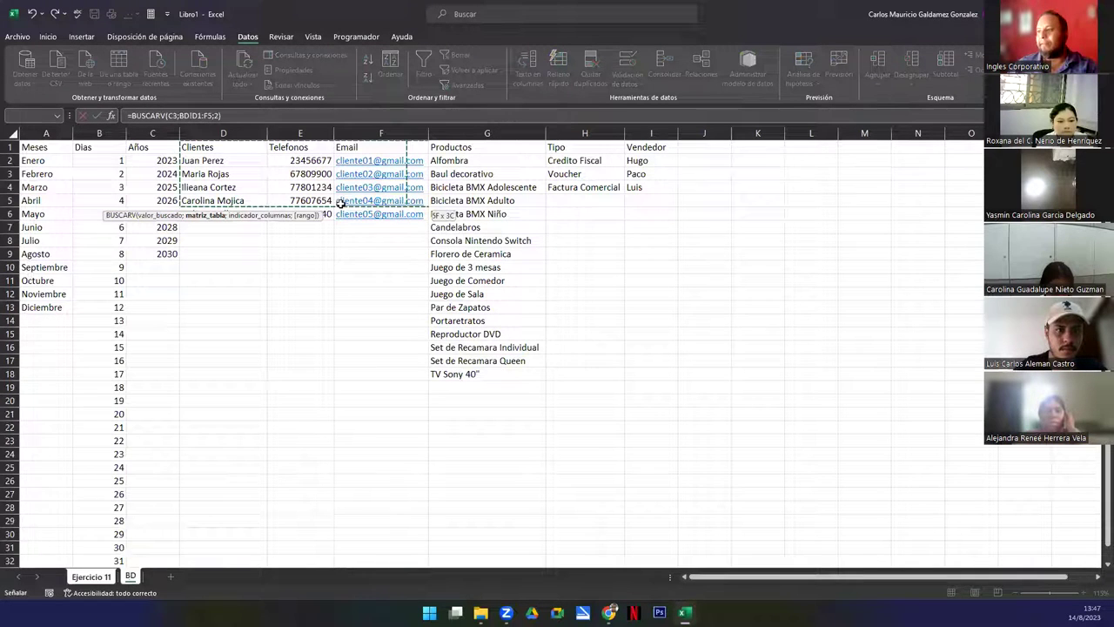
left_click(298, 113)
key("Return")
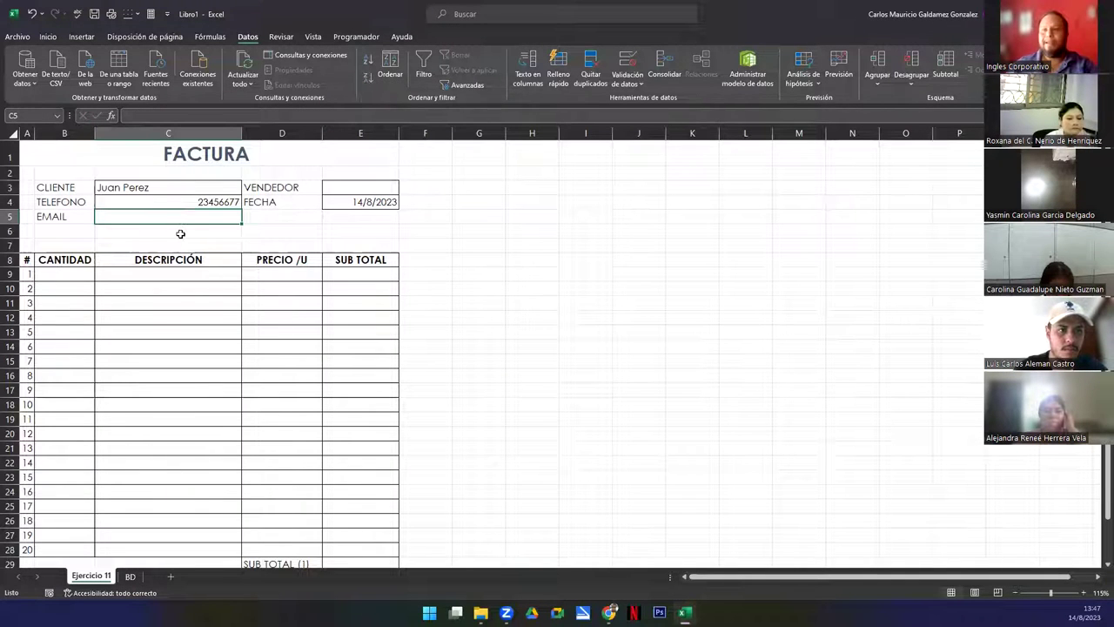
Copy C4's BUSCARV formula into C5 and change the column index to 3 for the email
type("=")
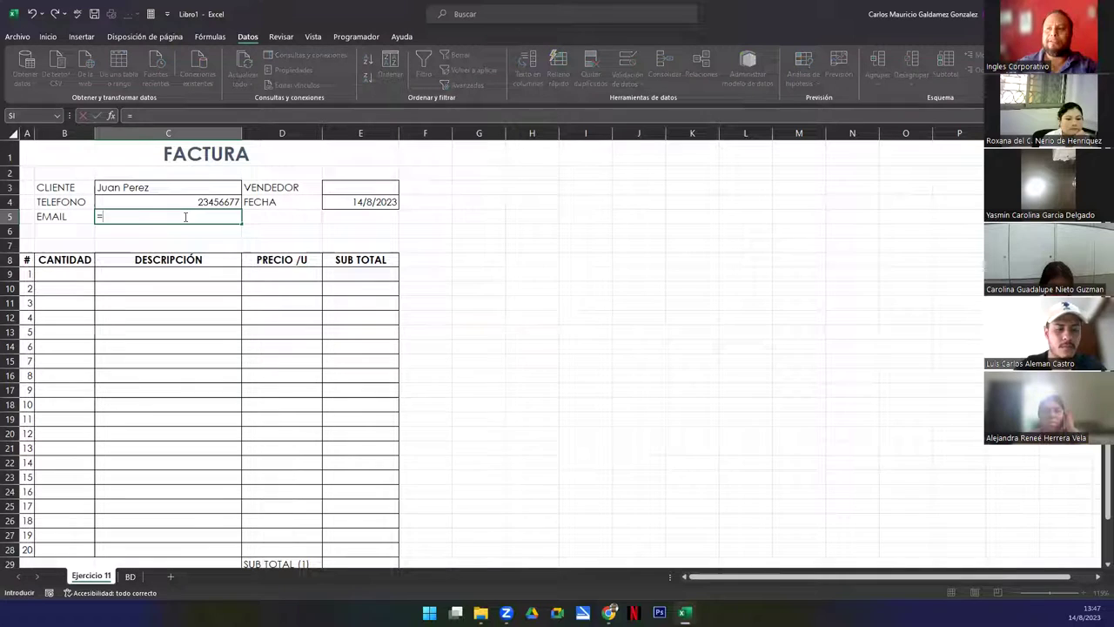
key("Escape")
double_click(149, 201)
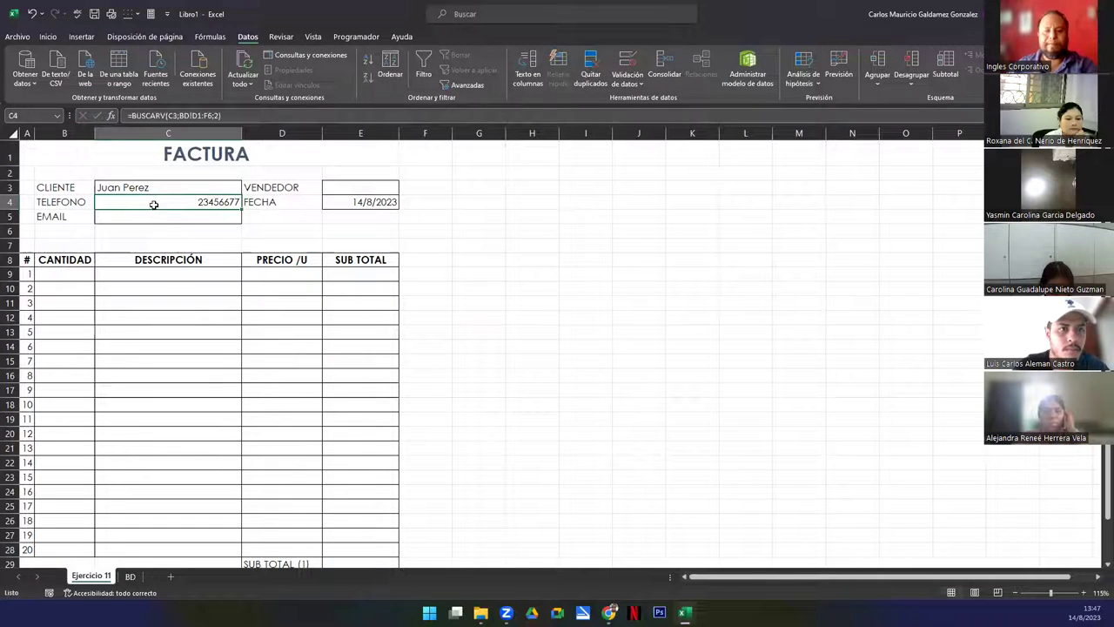
left_click_drag(218, 201, 78, 202)
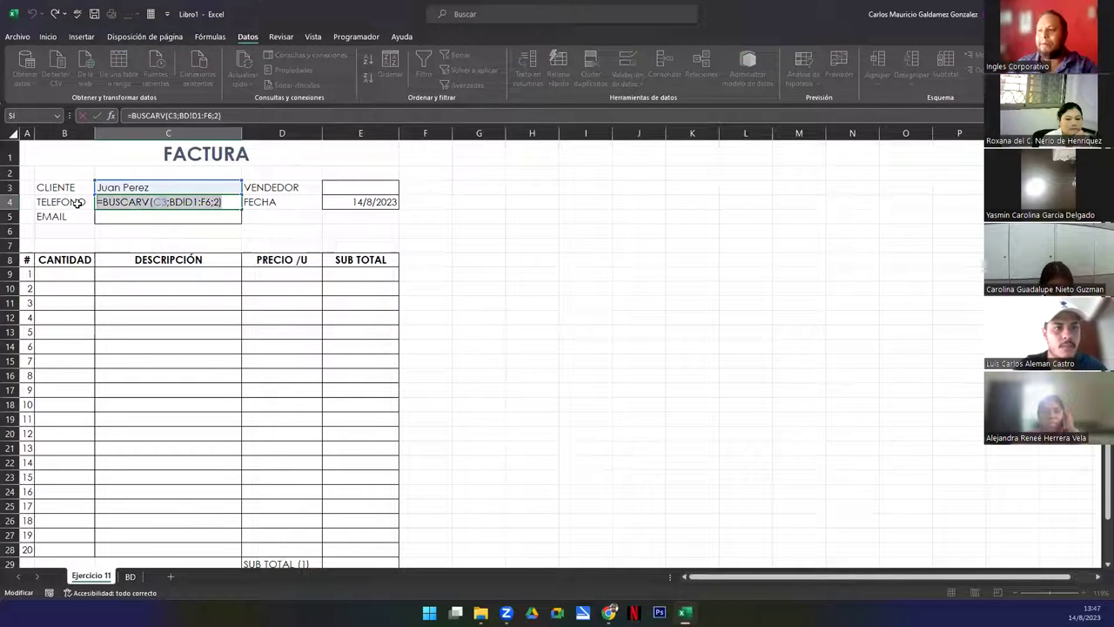
key("ctrl+c")
key("Return")
key("F2")
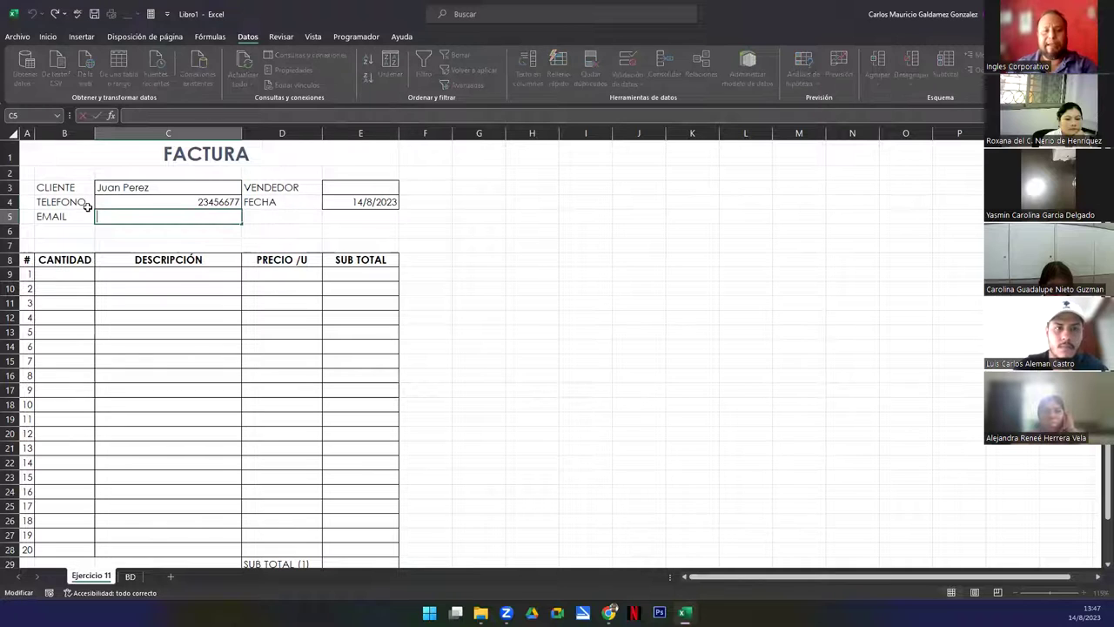
key("ctrl+v")
double_click(217, 216)
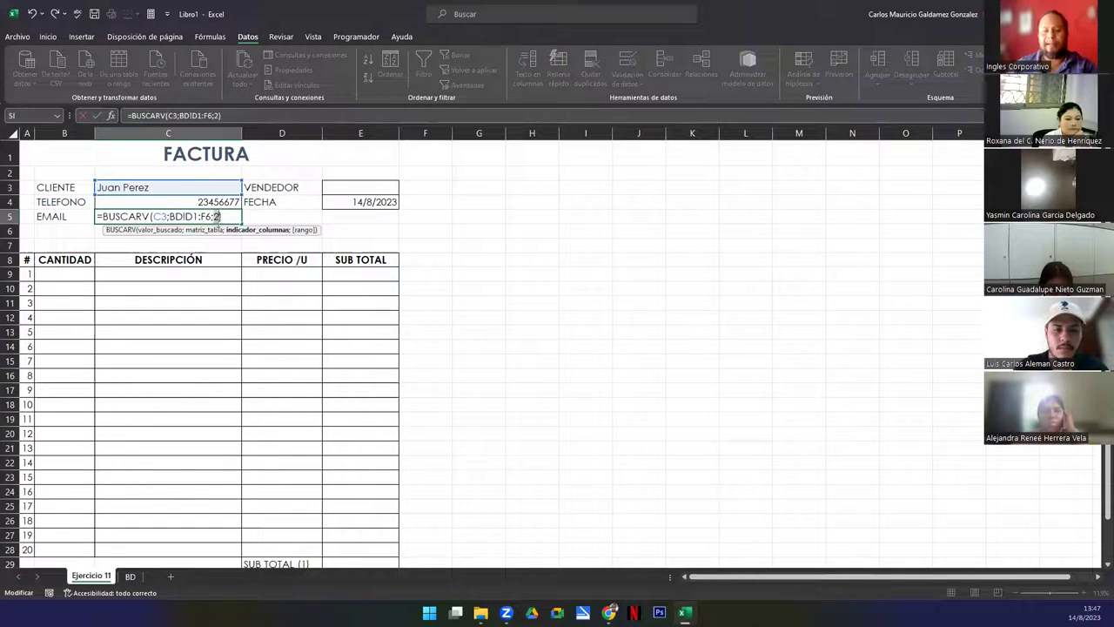
type("3")
key("Return")
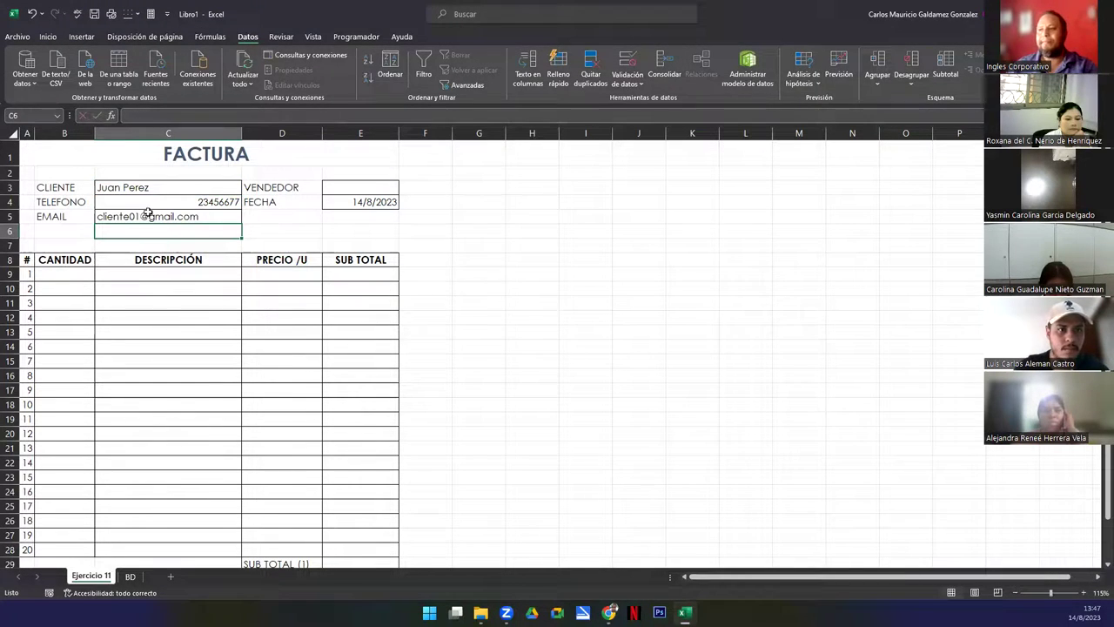
Center-align C3:C5 and reopen C3's client dropdown
left_click(154, 202)
left_click_drag(153, 190, 153, 216)
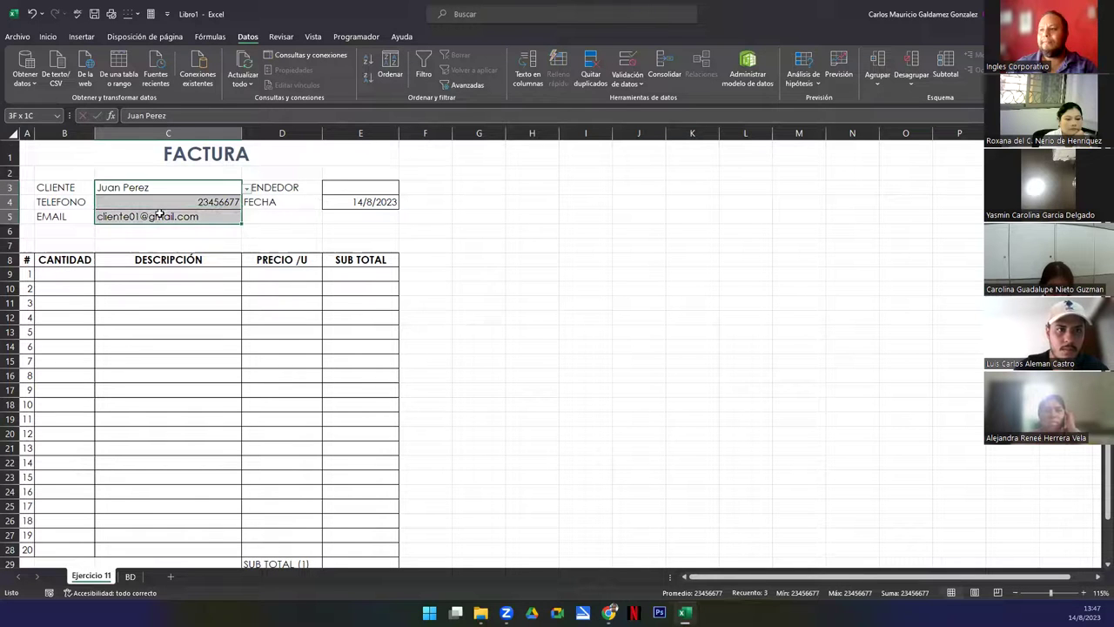
left_click(47, 36)
left_click(271, 77)
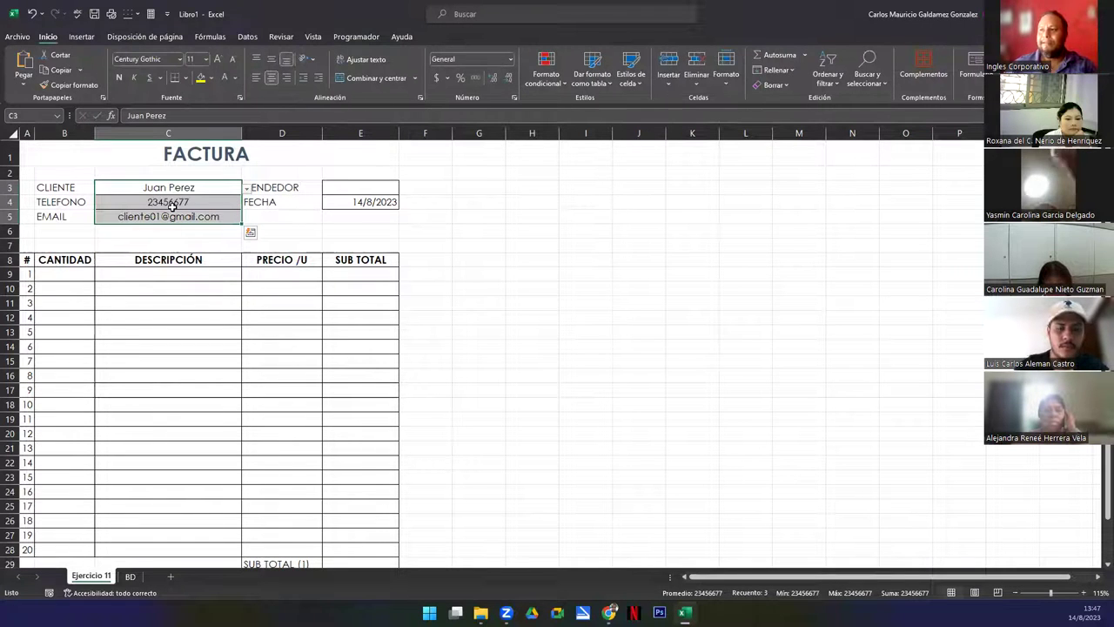
left_click(197, 190)
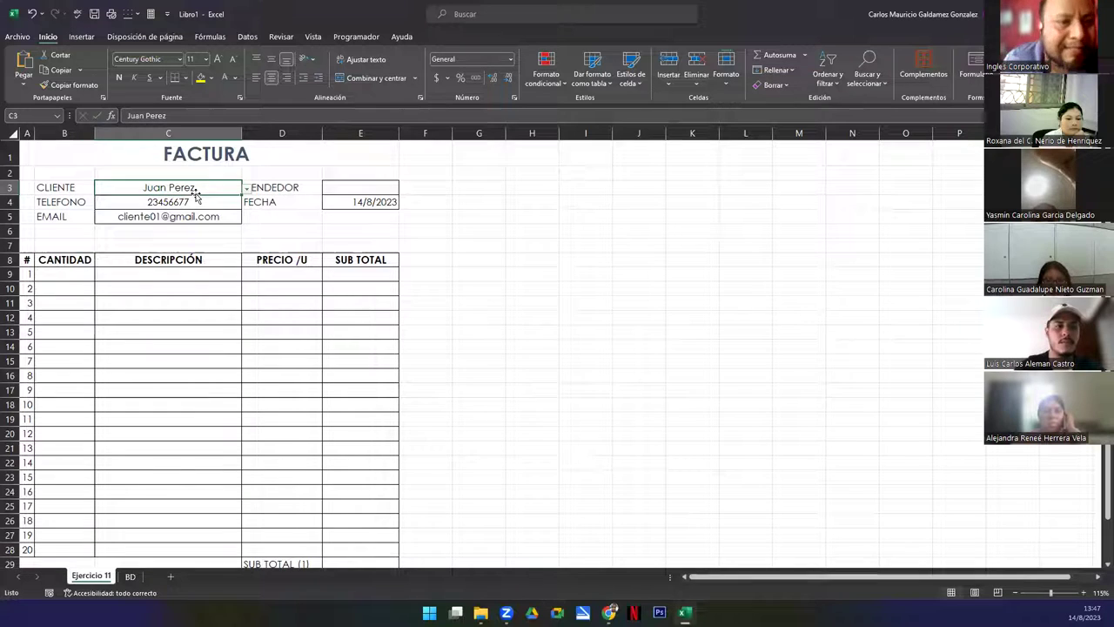
left_click(247, 189)
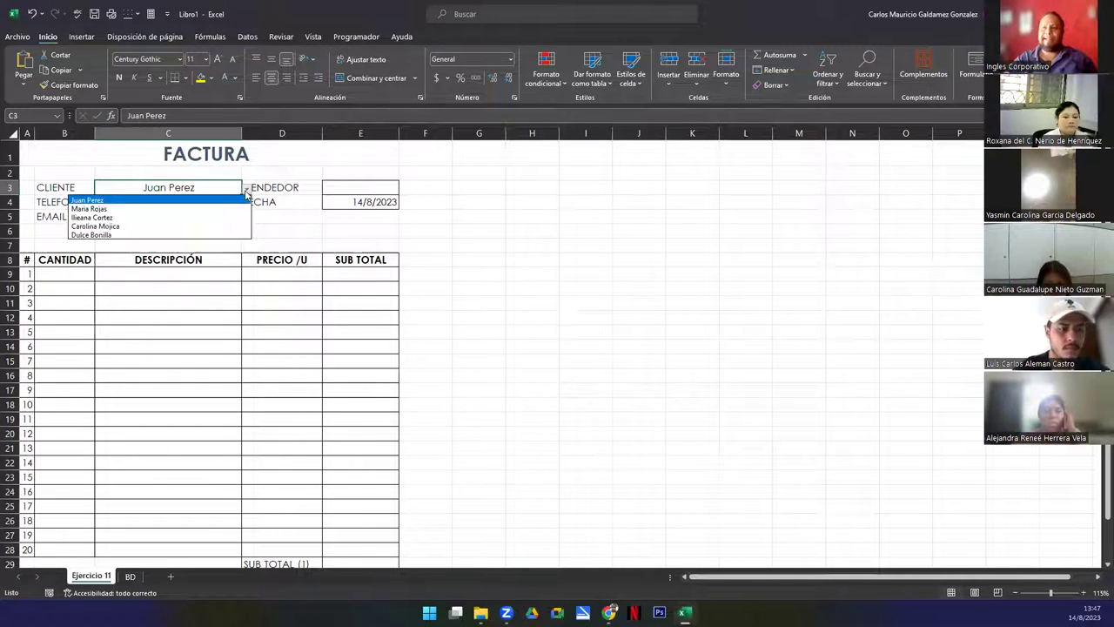
left_click(152, 227)
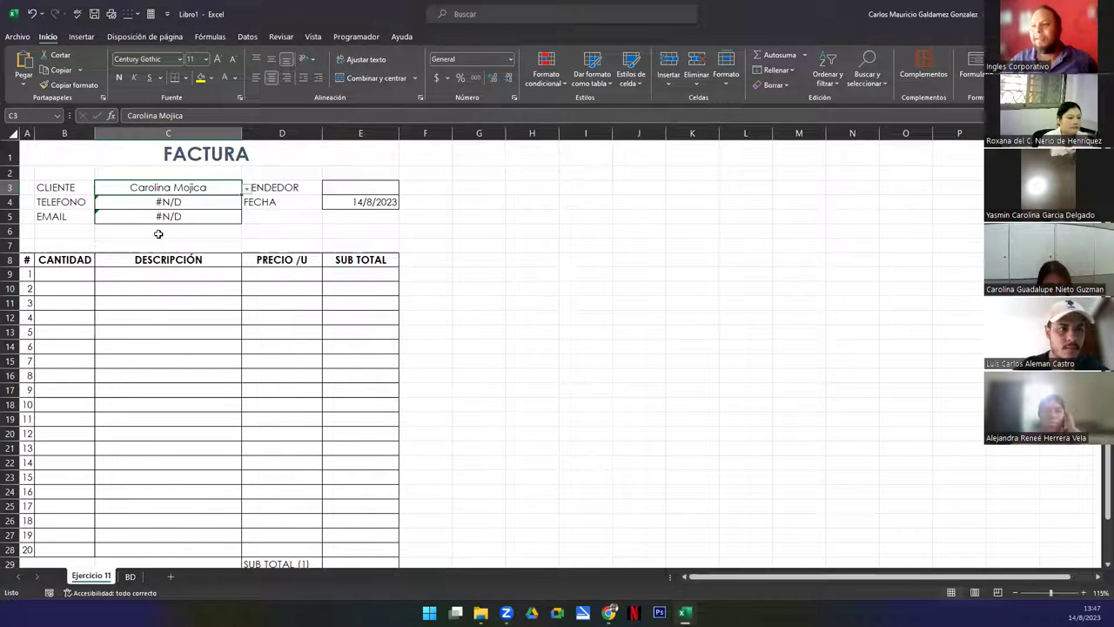
left_click(139, 203)
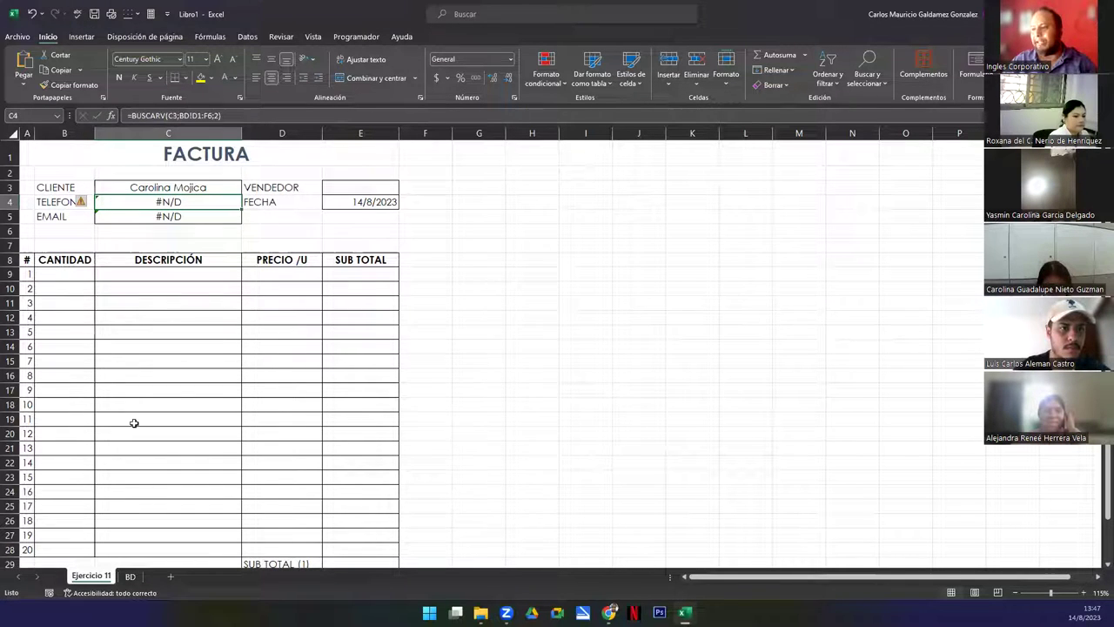
left_click(130, 576)
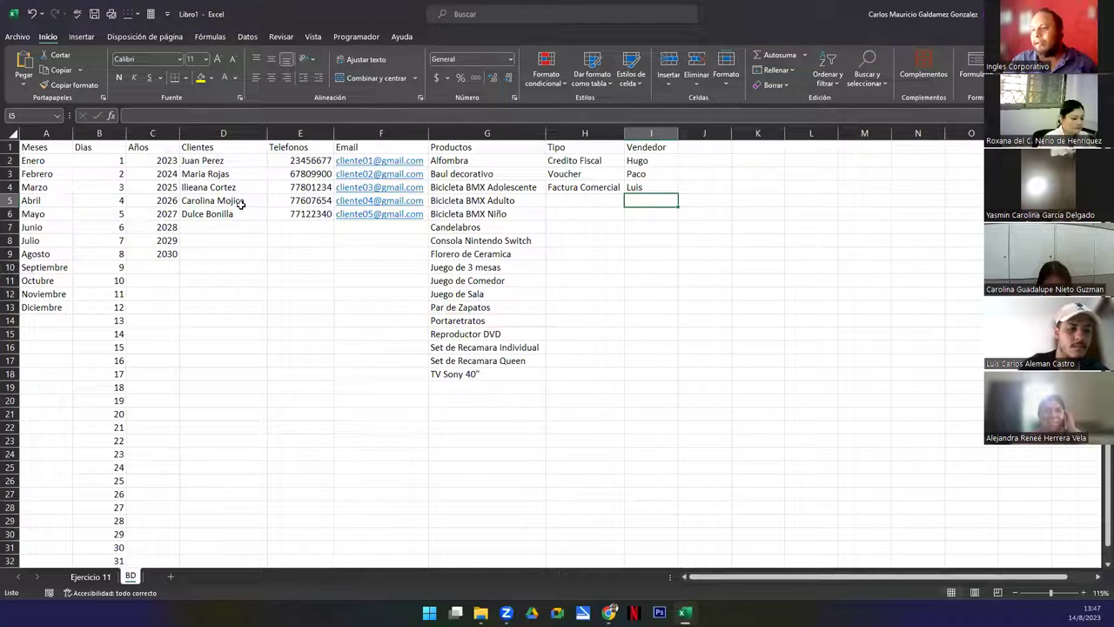
left_click(288, 201)
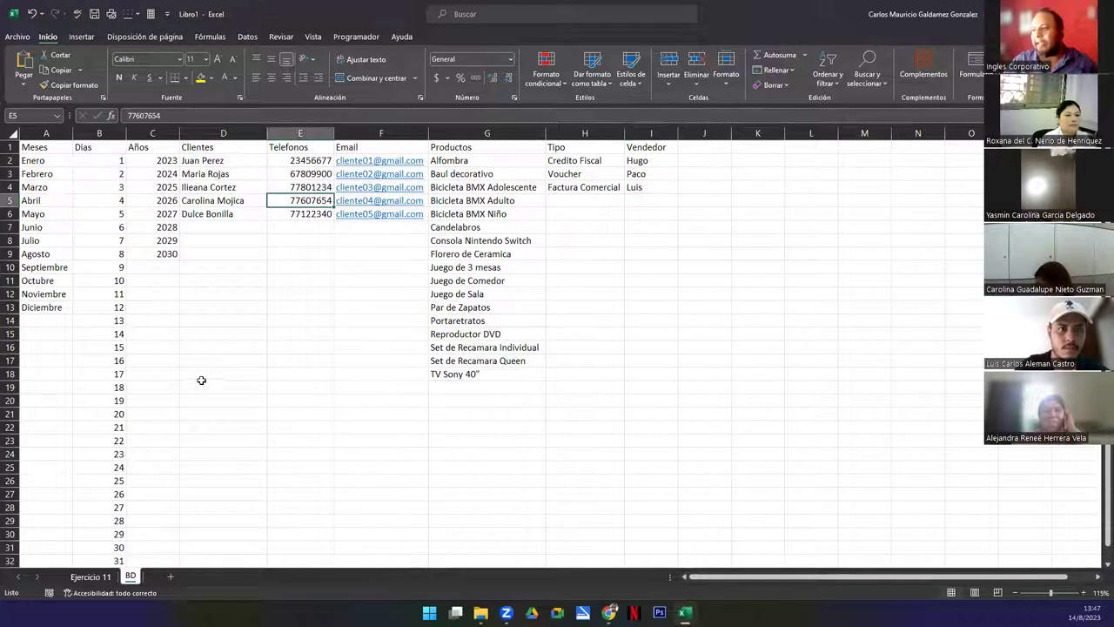
left_click(97, 576)
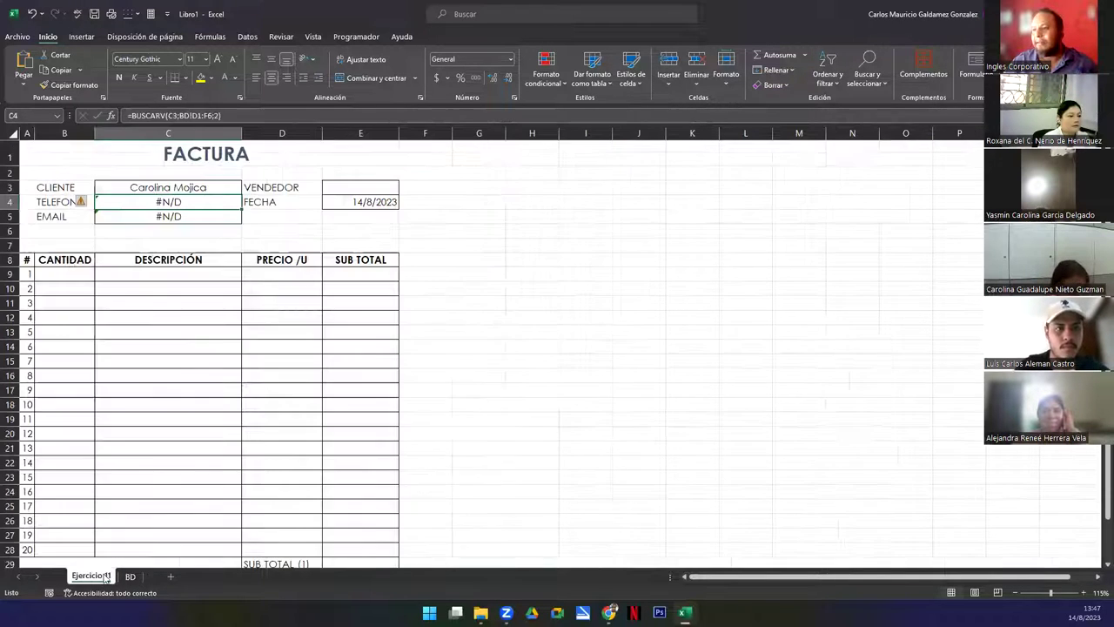
key("F2")
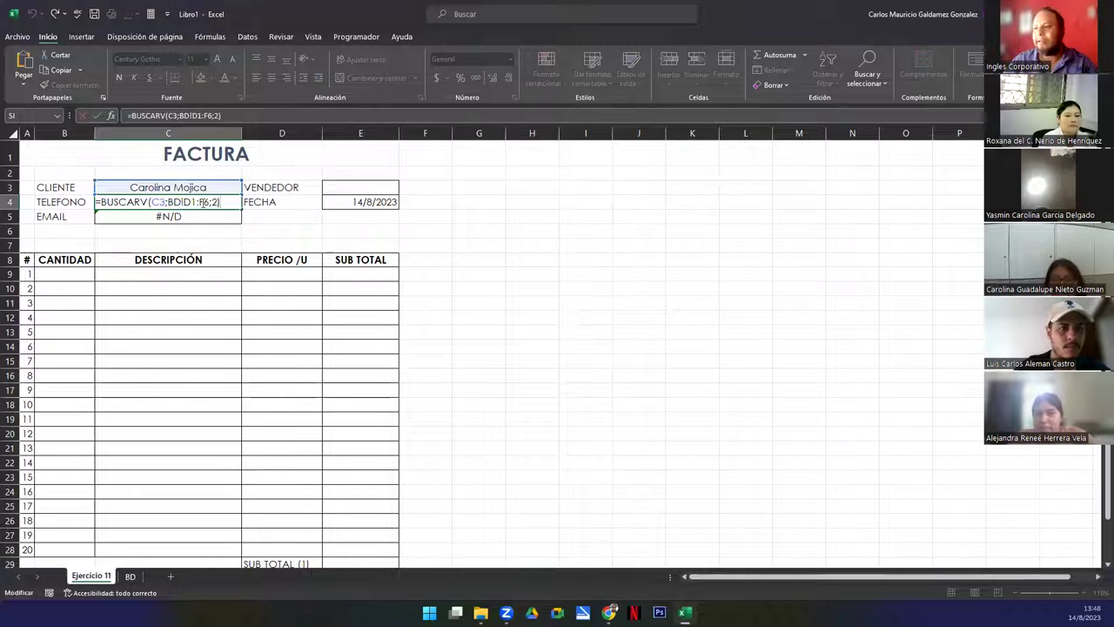
left_click(187, 201)
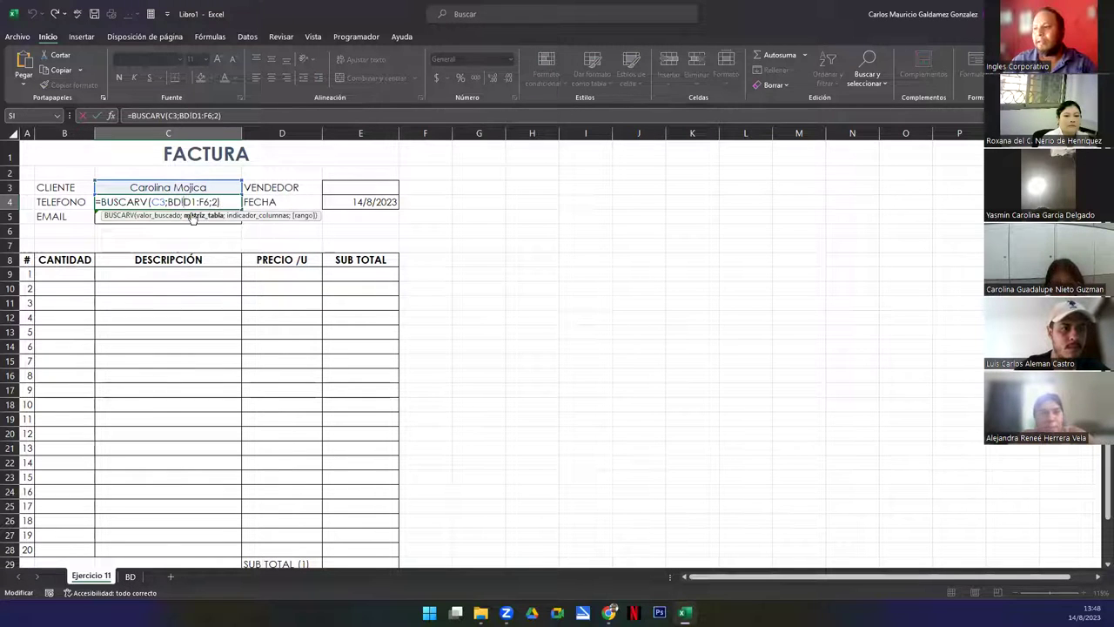
left_click(130, 576)
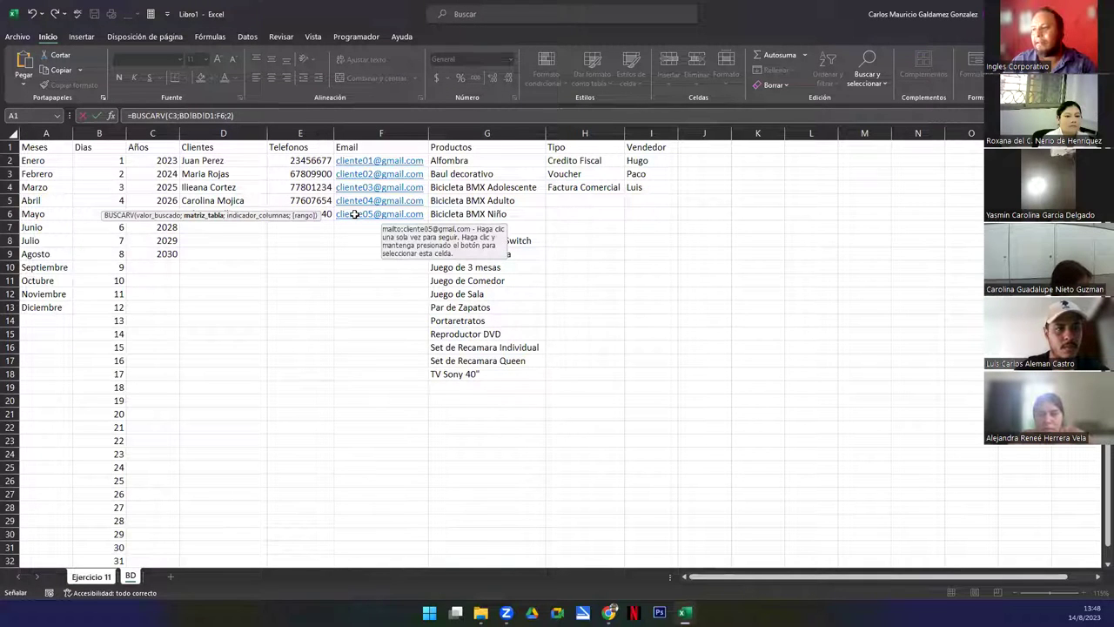
left_click(94, 579)
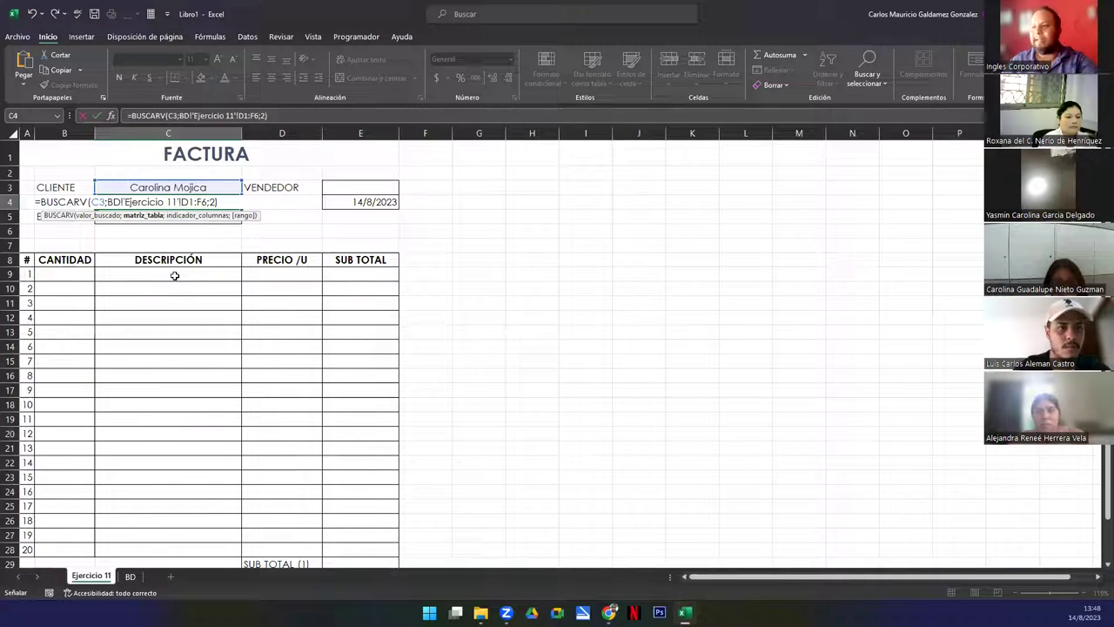
key("ctrl+Return")
left_click(190, 187)
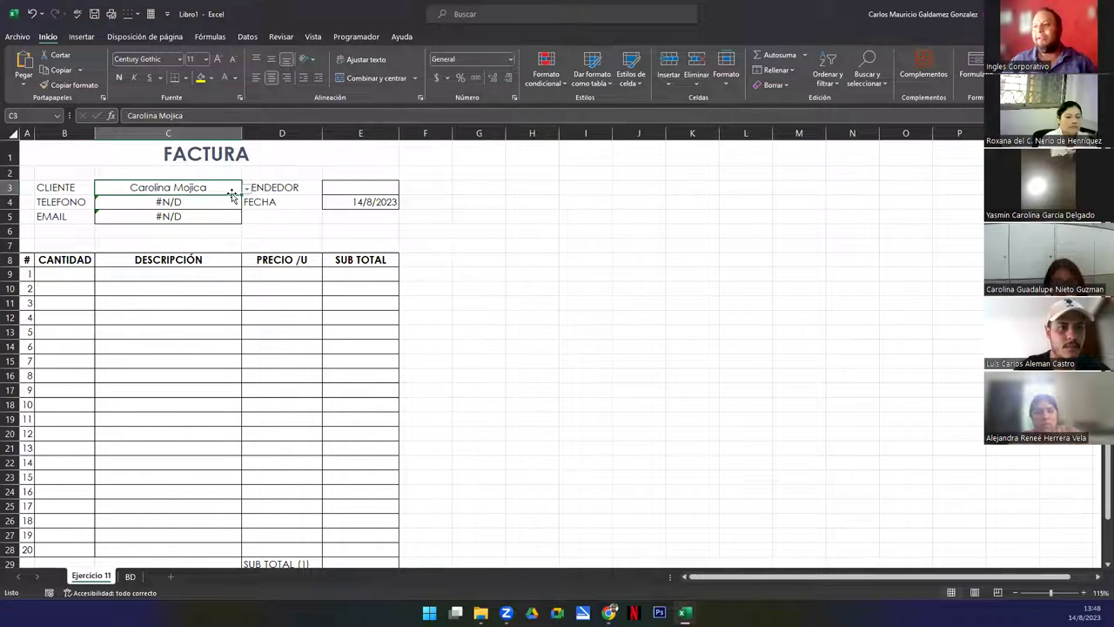
left_click(247, 189)
Reselect the client, pick the seller in E3, and center-align E3 and E4
left_click(217, 202)
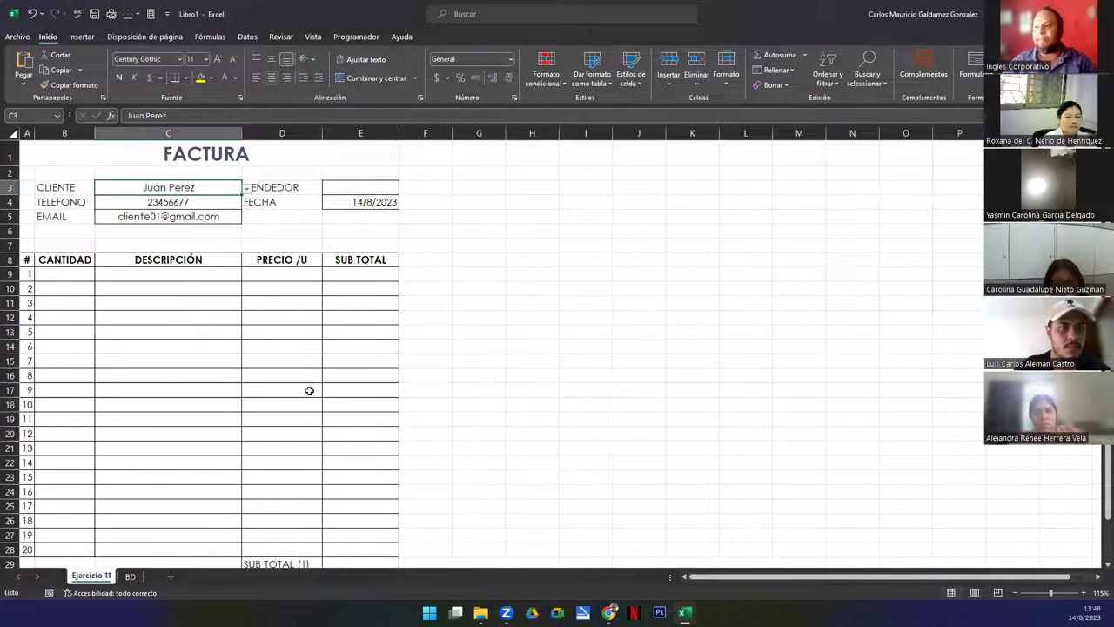
left_click(356, 187)
left_click(404, 189)
left_click(354, 202)
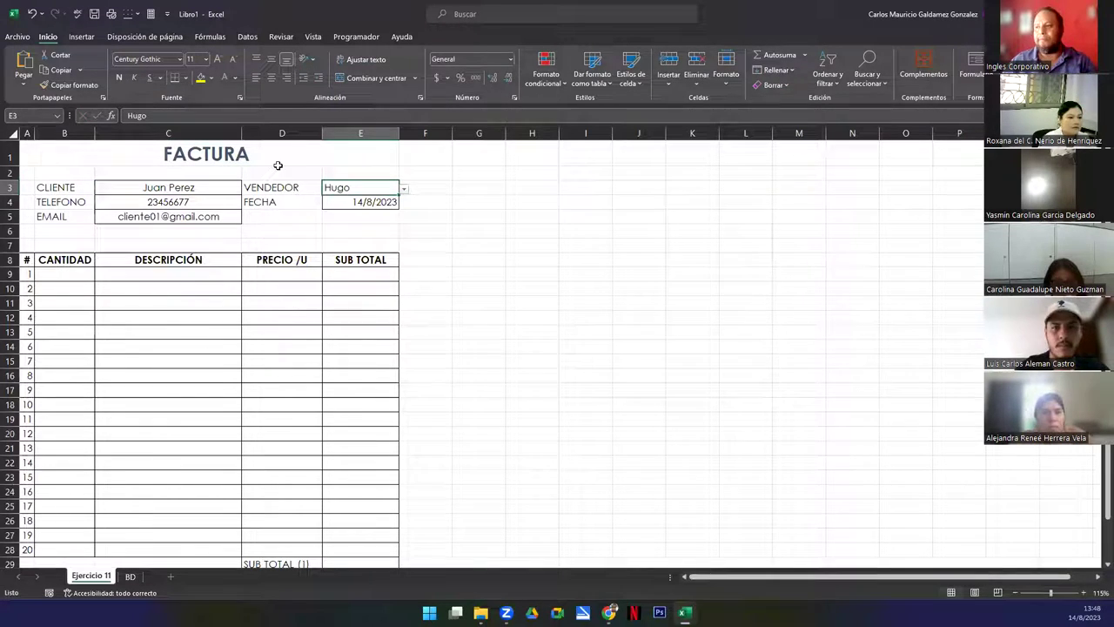
left_click(271, 79)
left_click(340, 201)
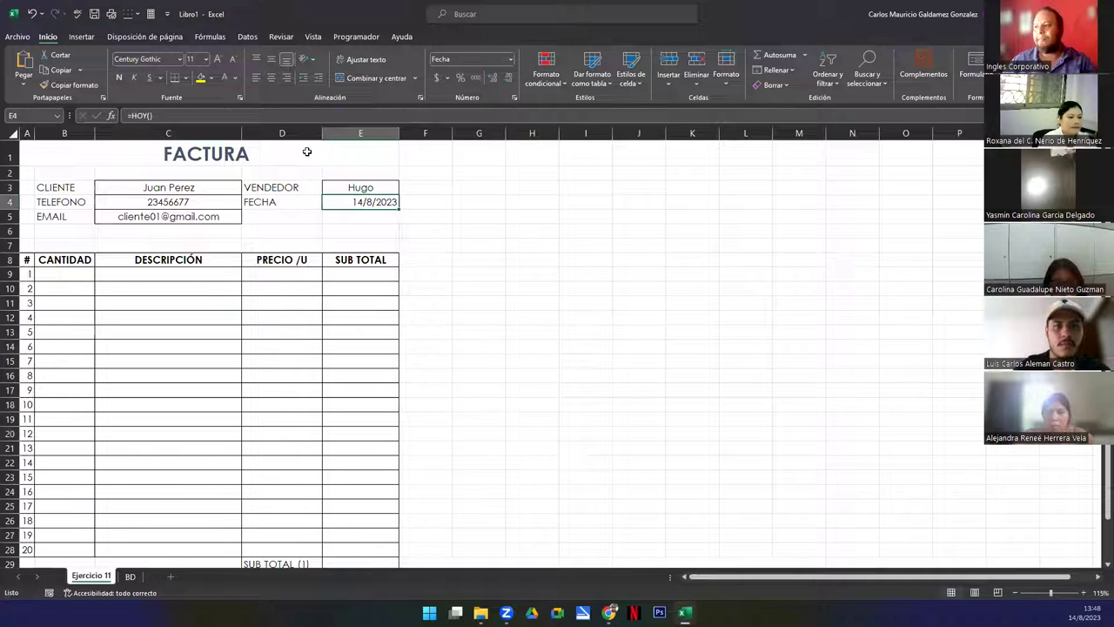
left_click(271, 78)
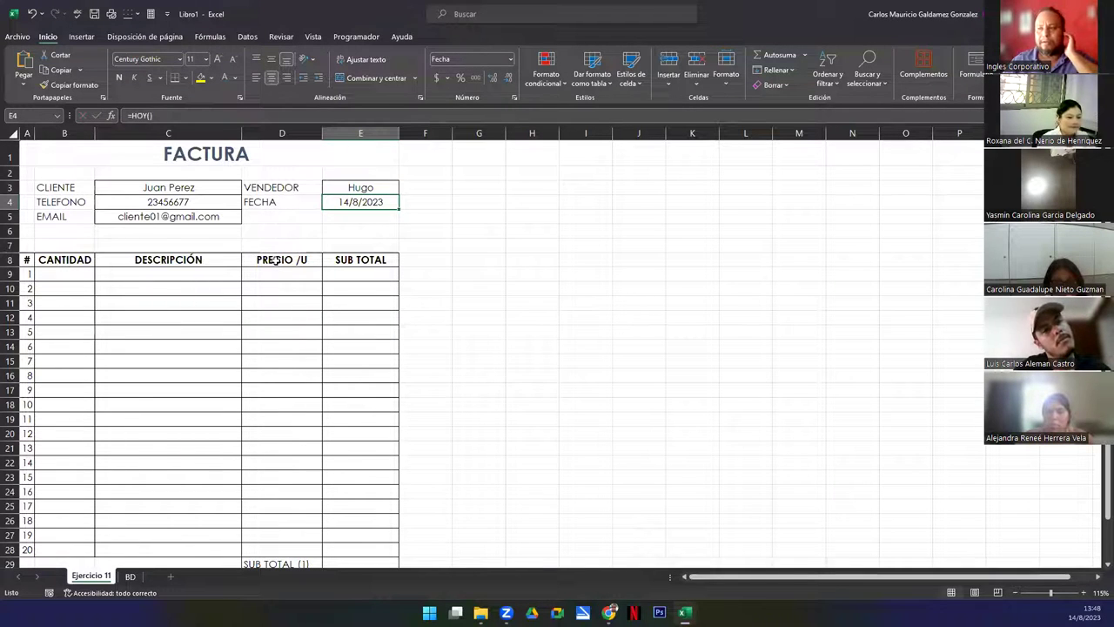
left_click(166, 217)
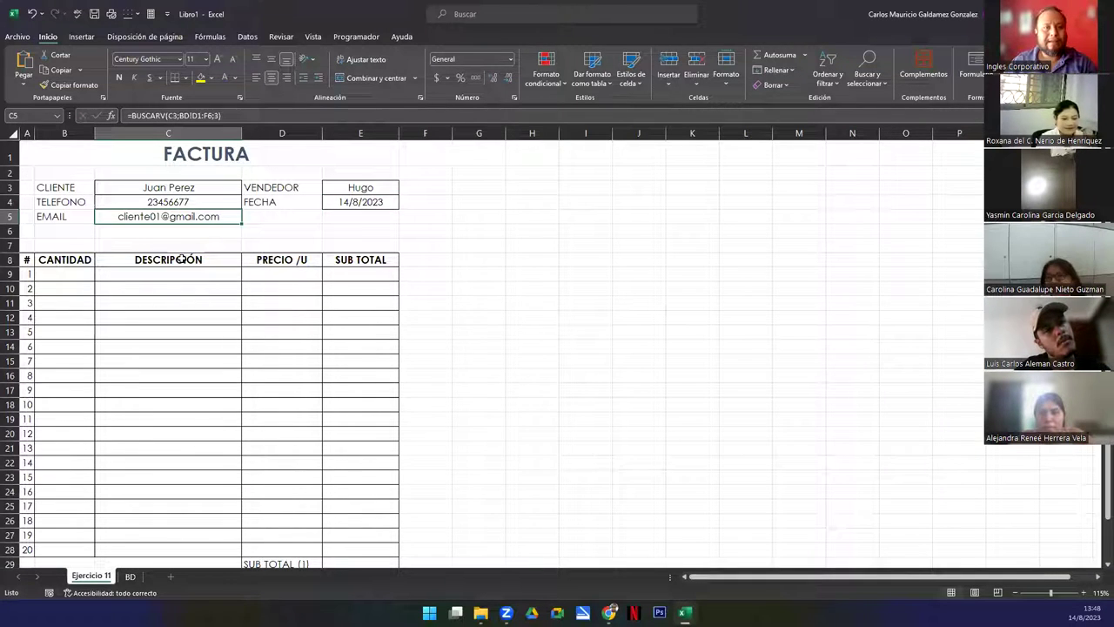
key("F2")
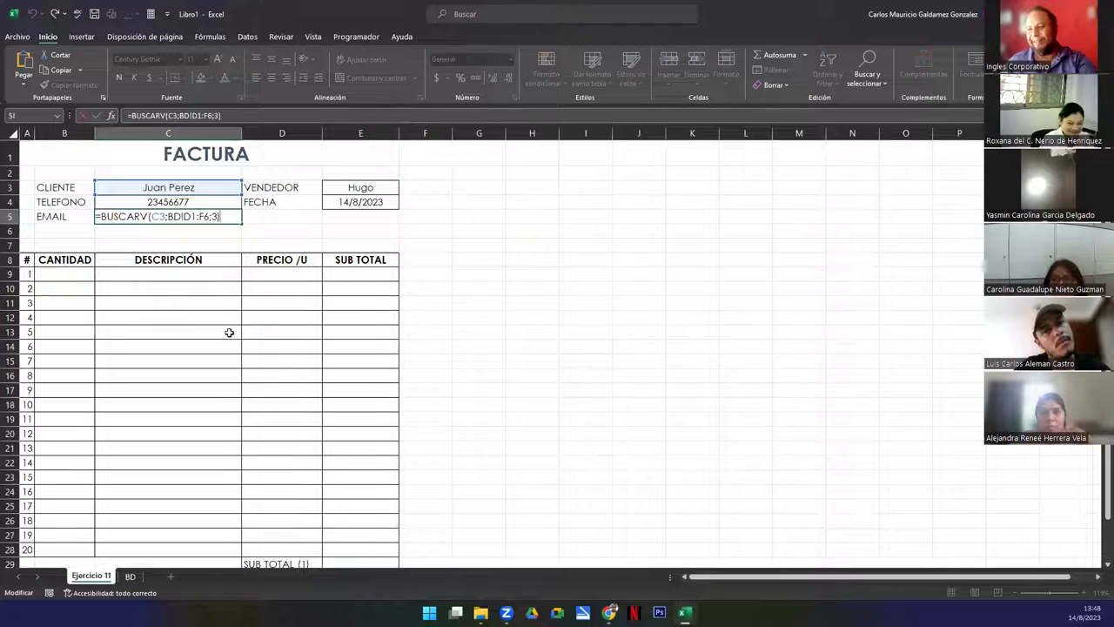
Review the phone and email lookup formulas in C4 and C5 without changes
left_click(151, 206)
double_click(155, 202)
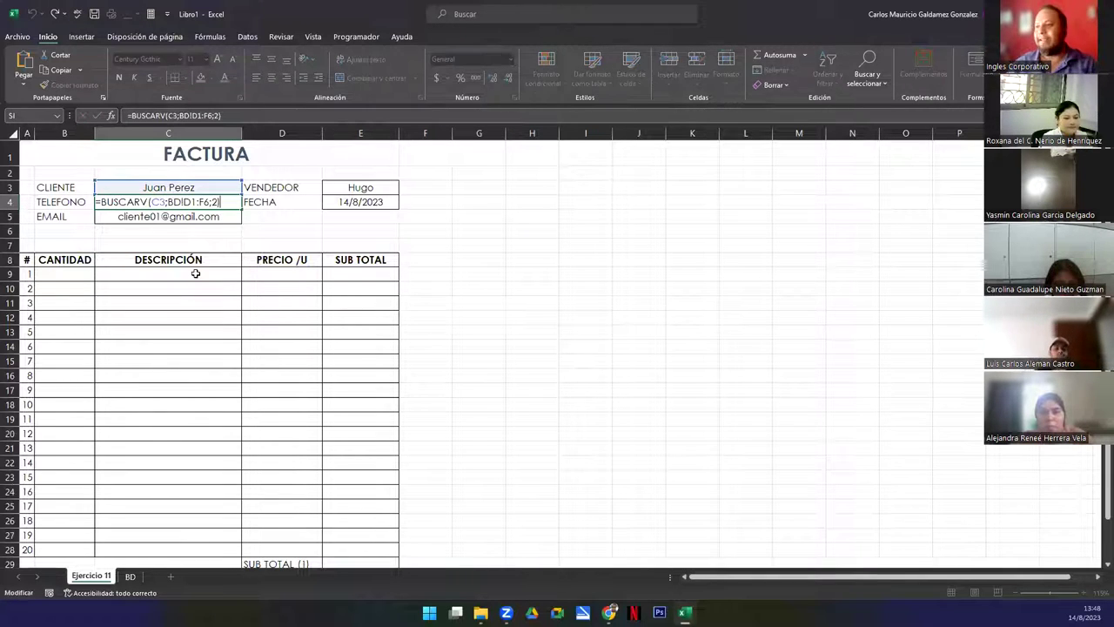
left_click(171, 217)
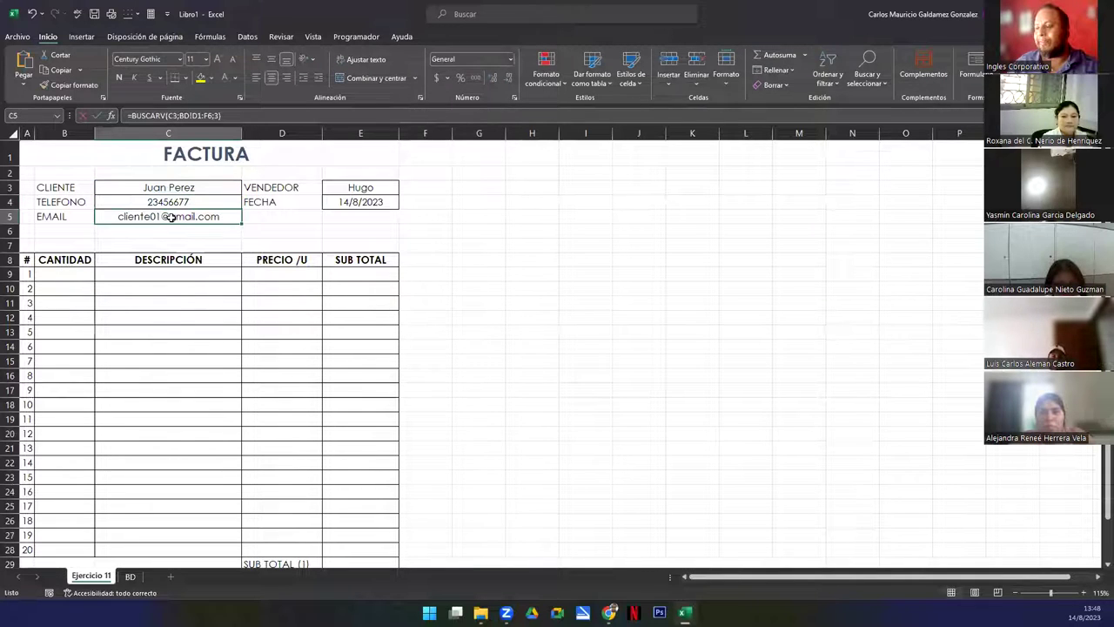
double_click(174, 219)
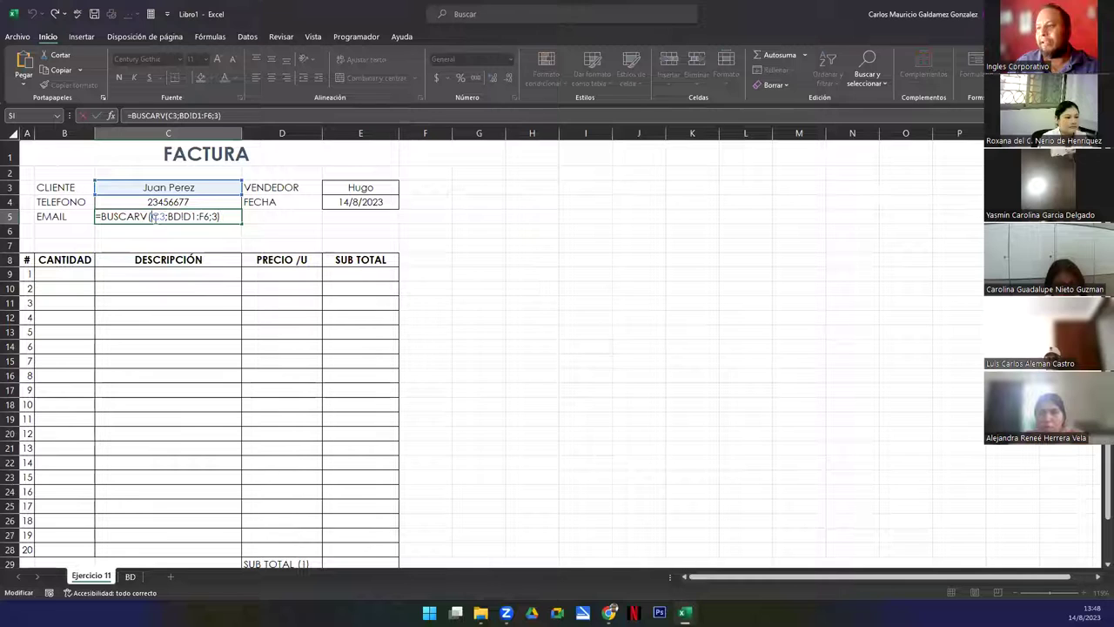
left_click(169, 216)
left_click(151, 202)
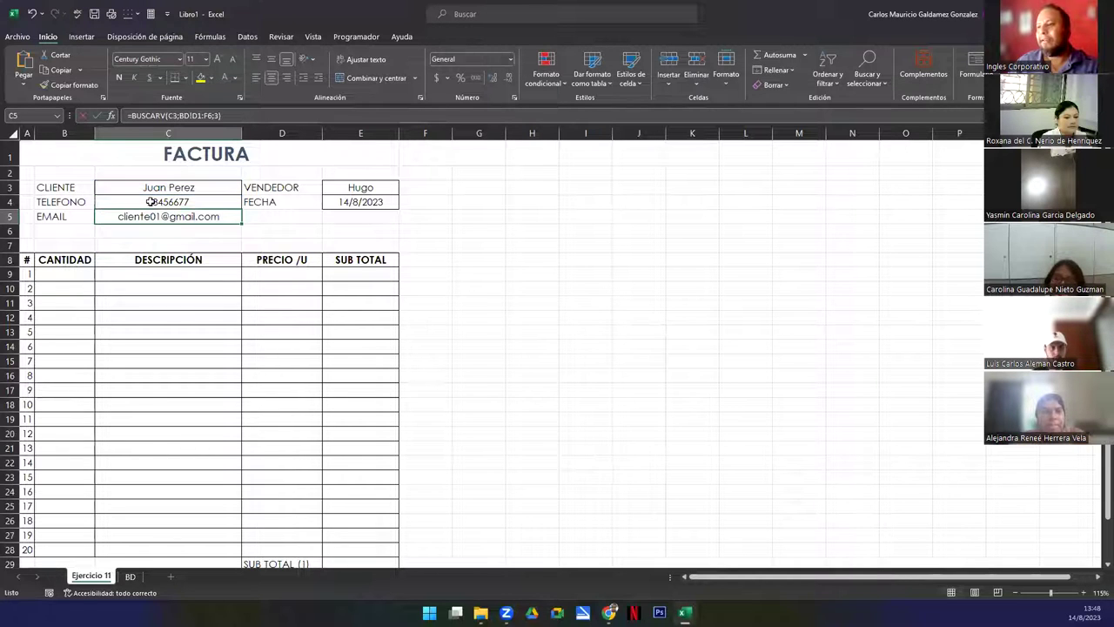
double_click(152, 202)
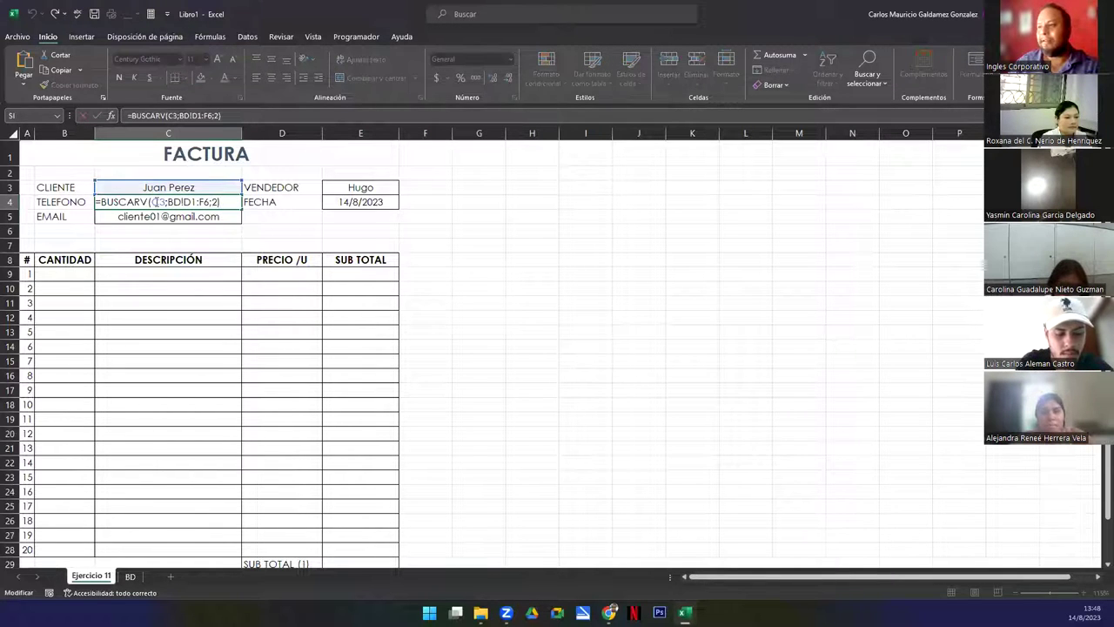
key("Escape")
left_click(144, 220)
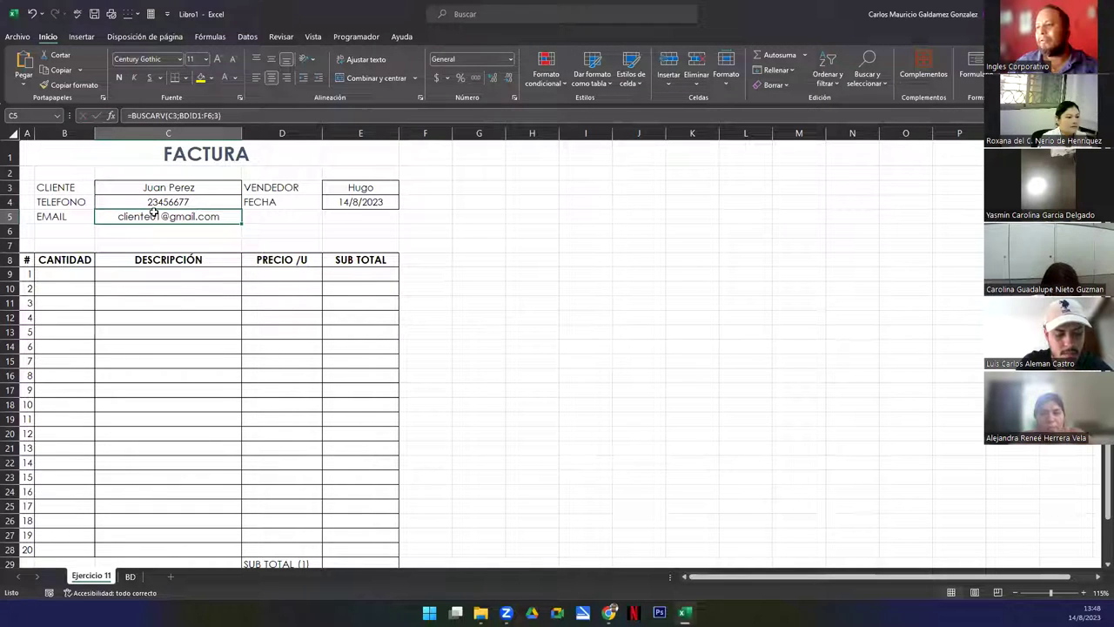
Change C5's lookup to search by C4 with column index 2
double_click(159, 216)
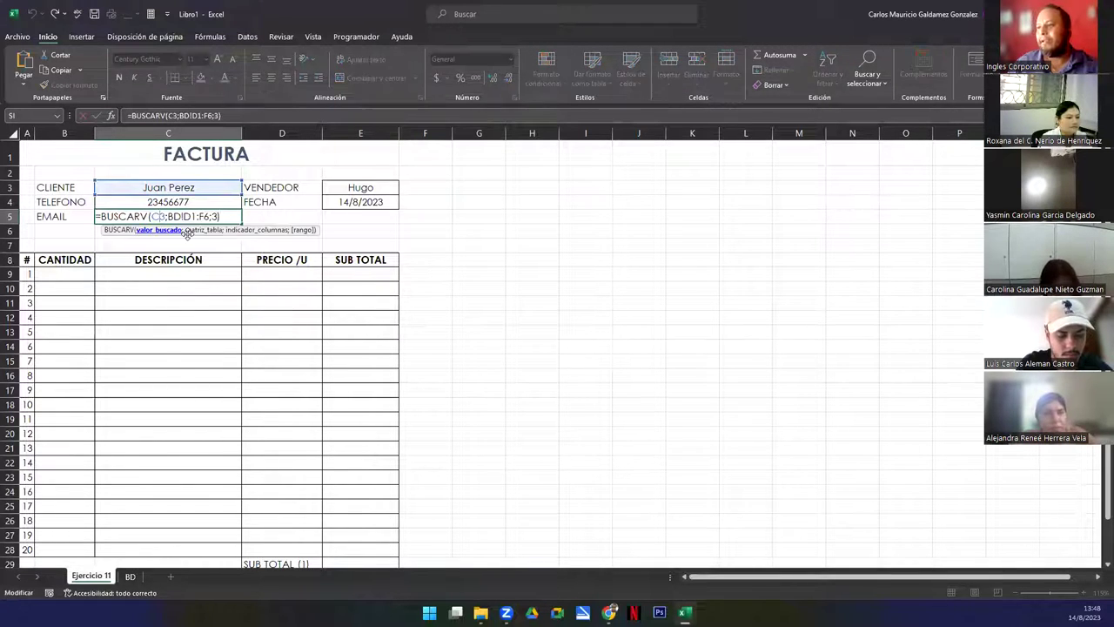
left_click_drag(140, 197, 137, 211)
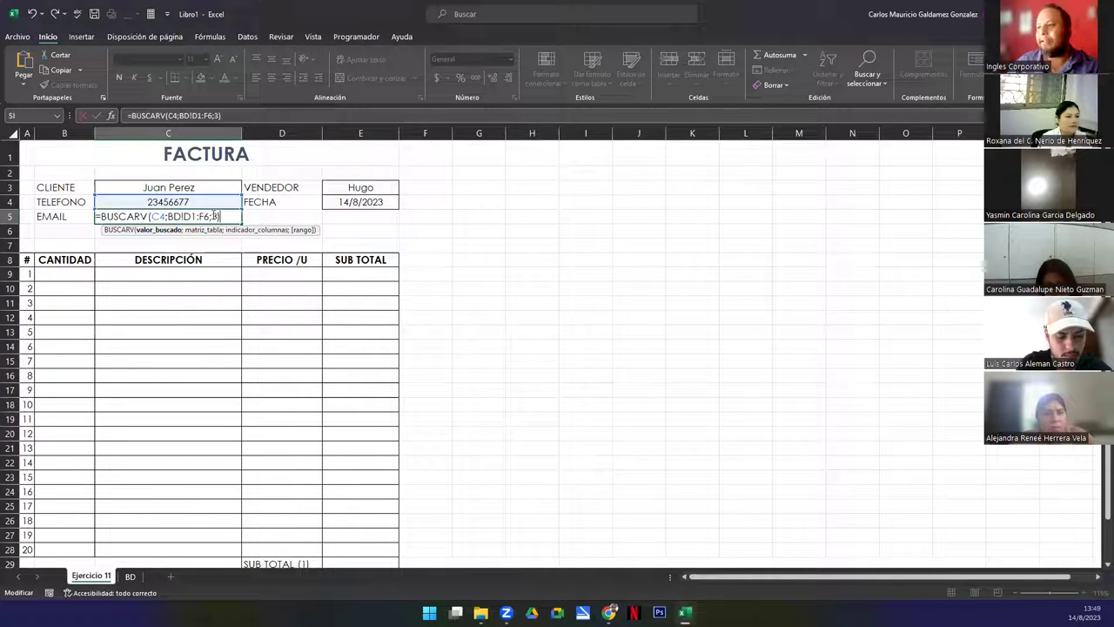
left_click(216, 216)
key("BackSpace")
type("2")
key("Return")
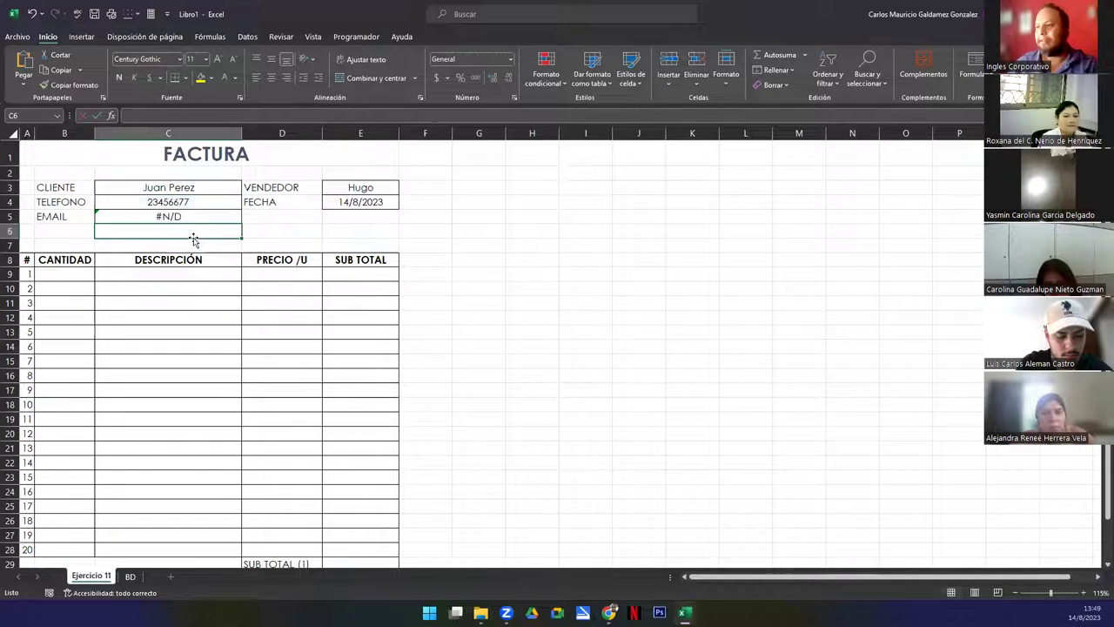
left_click(155, 187)
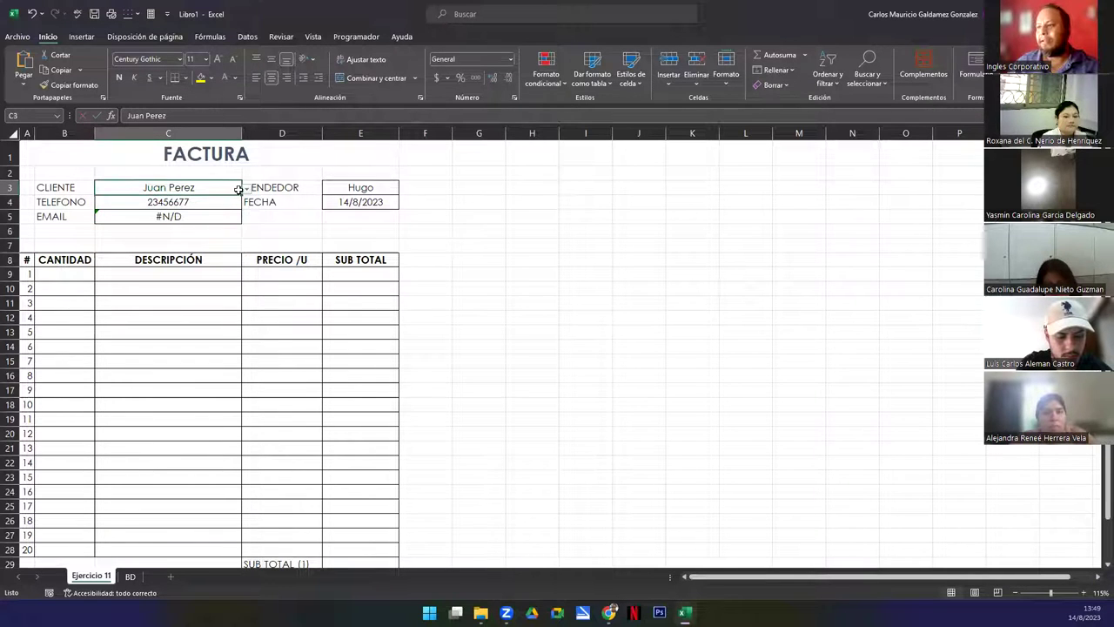
left_click(246, 188)
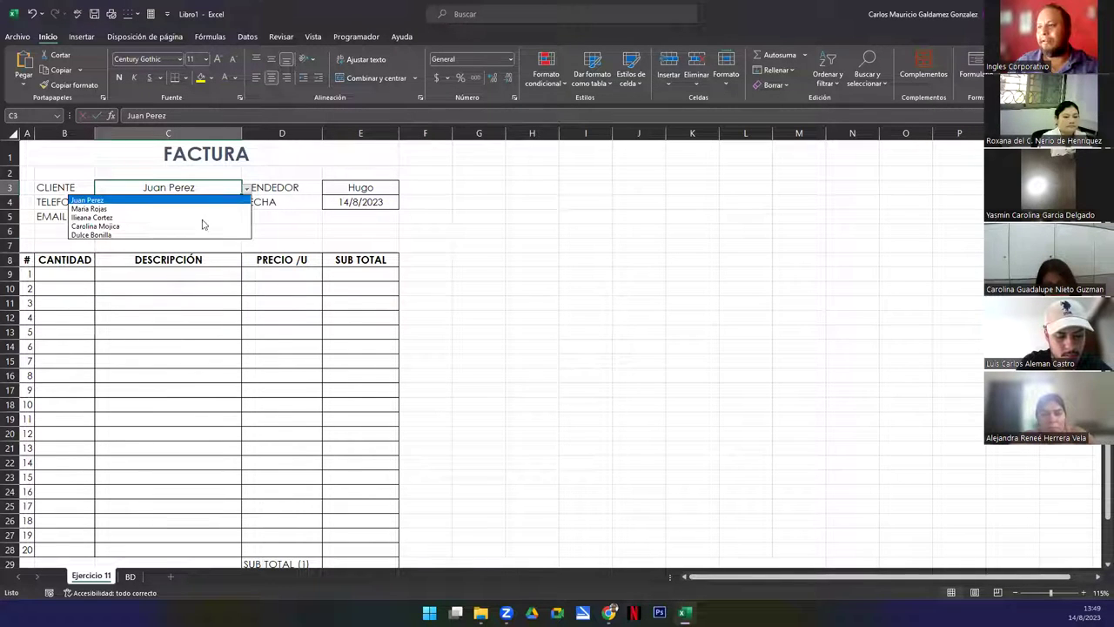
left_click(143, 200)
left_click(149, 202)
left_click(220, 188)
left_click(247, 188)
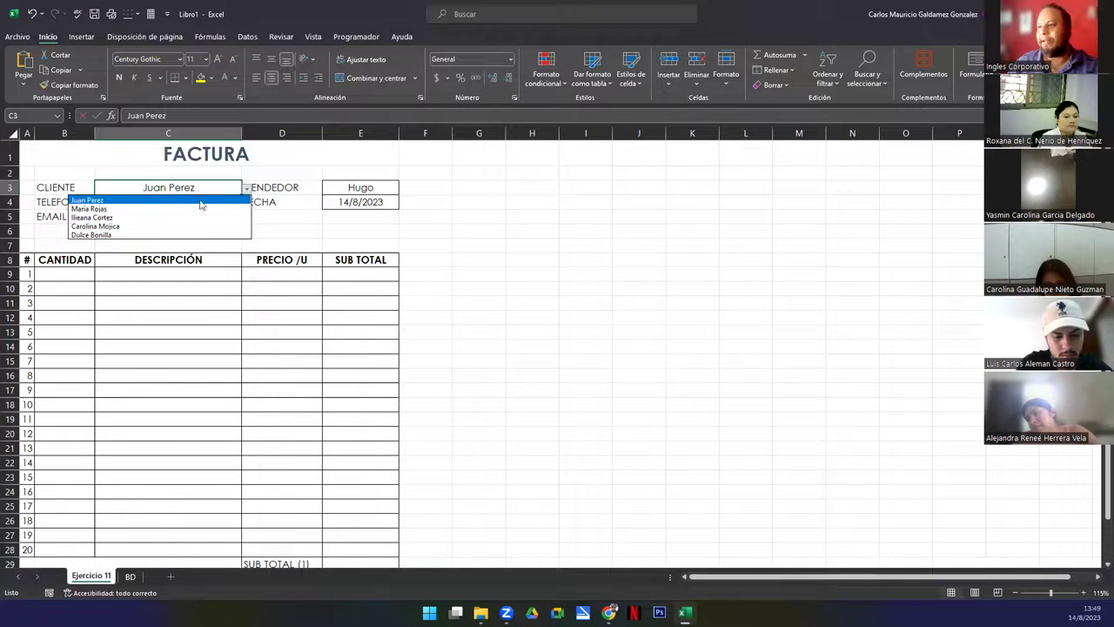
left_click(203, 206)
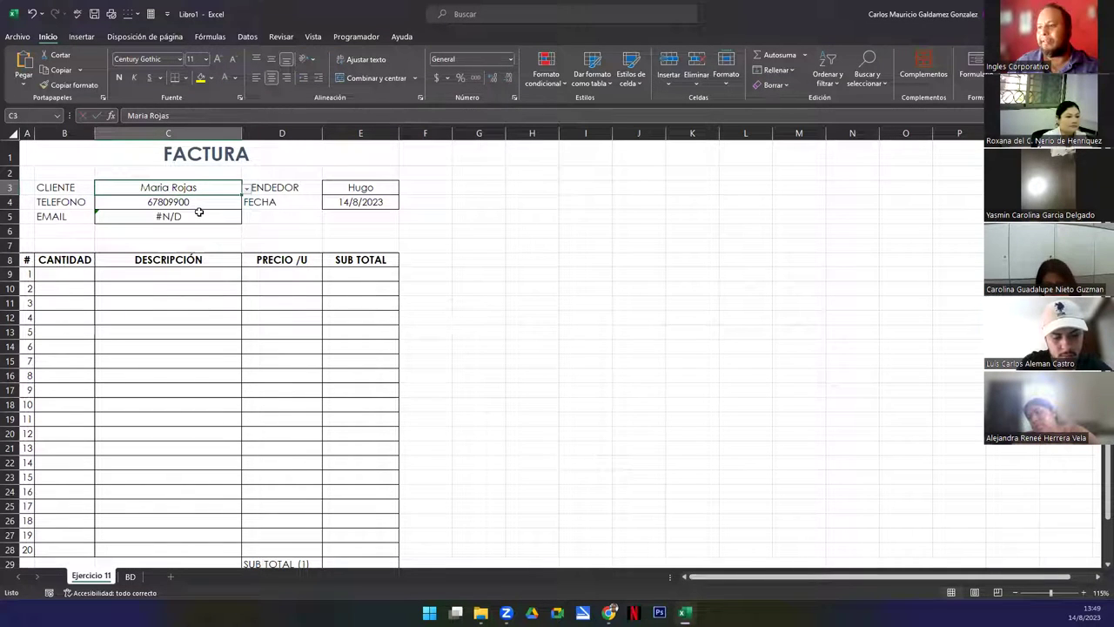
left_click(130, 576)
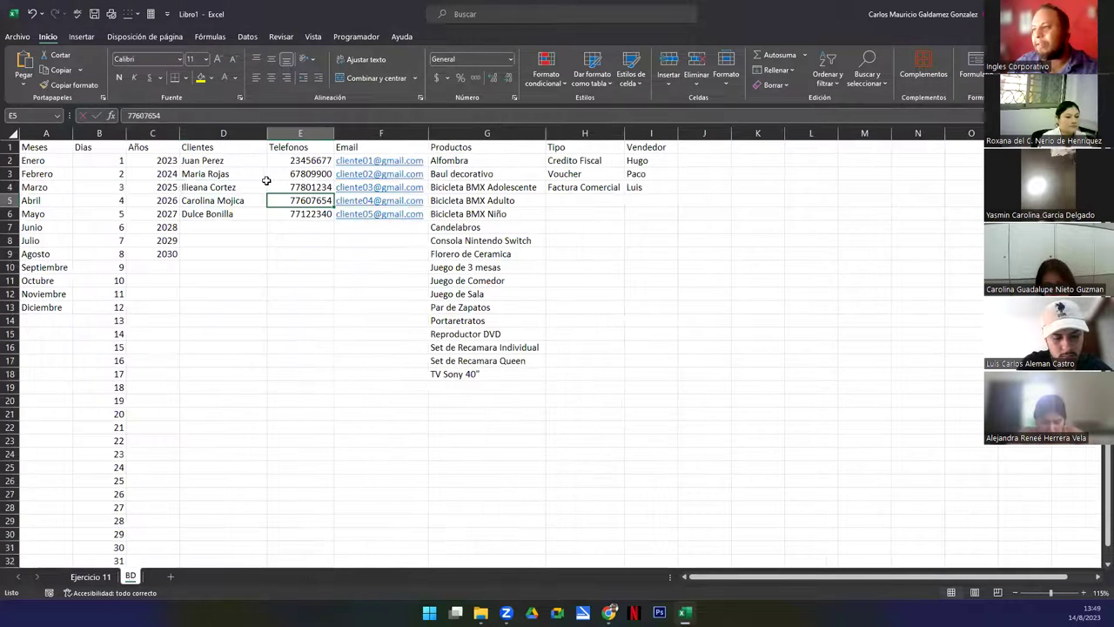
left_click(92, 576)
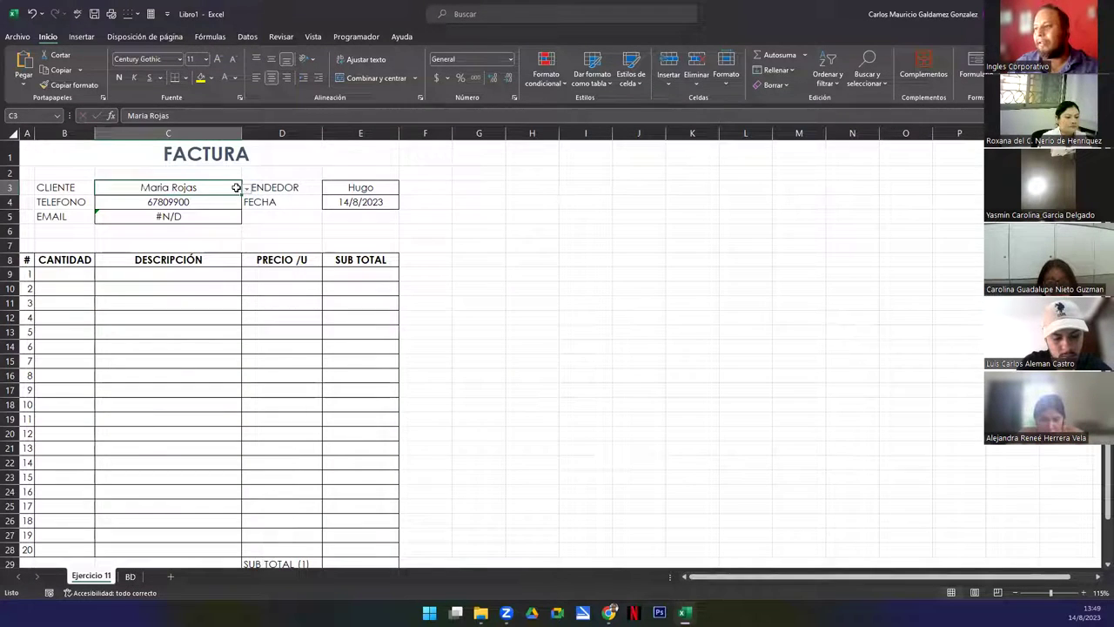
left_click(248, 189)
left_click(217, 246)
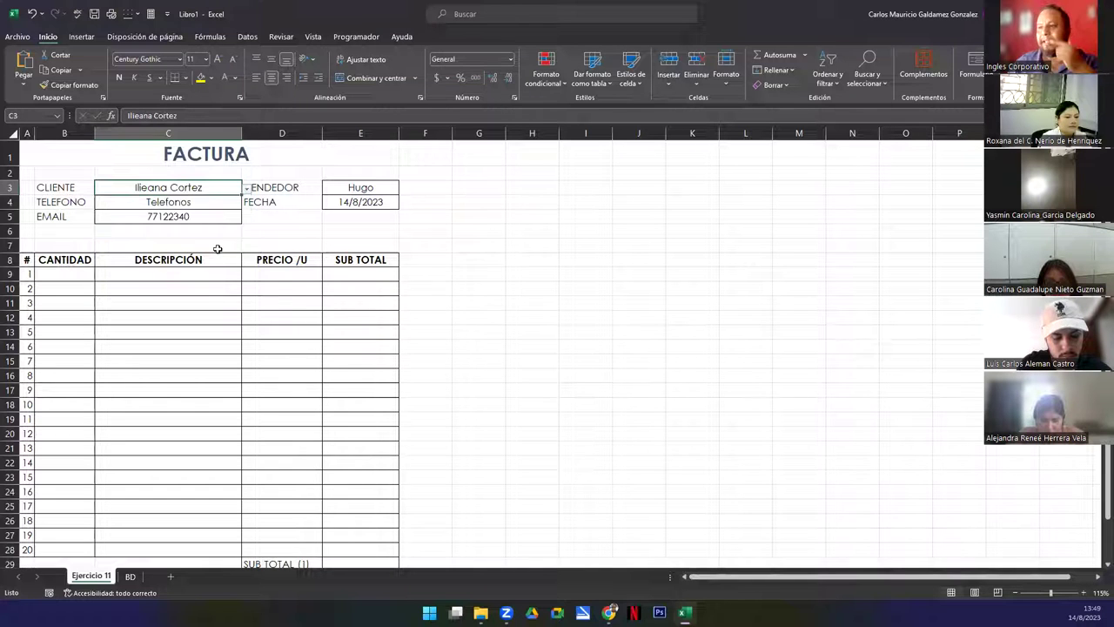
left_click(130, 576)
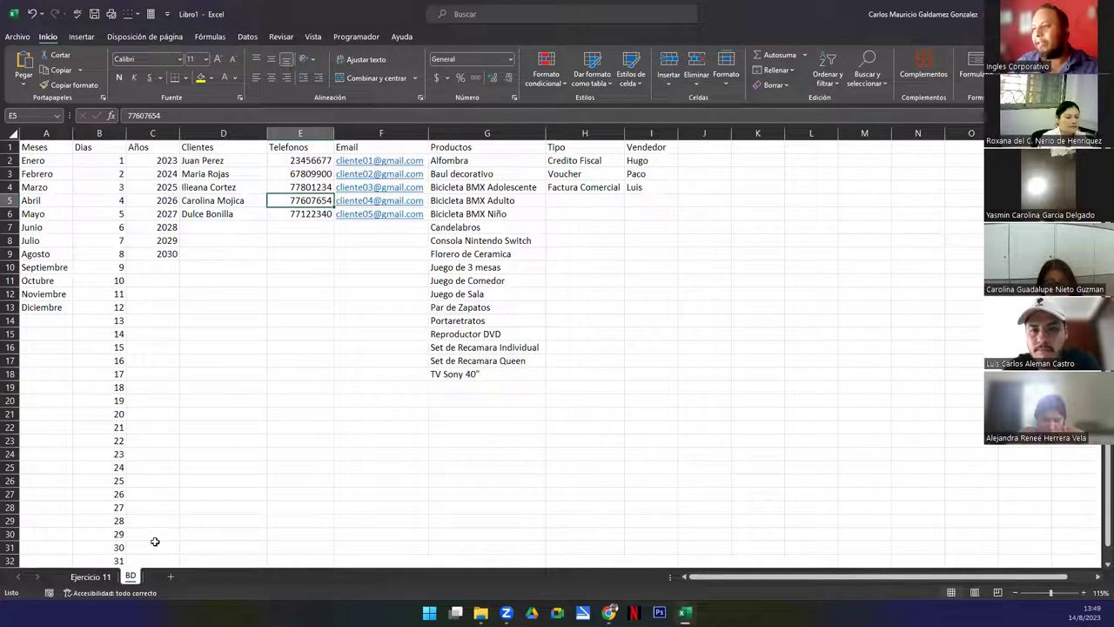
left_click(90, 576)
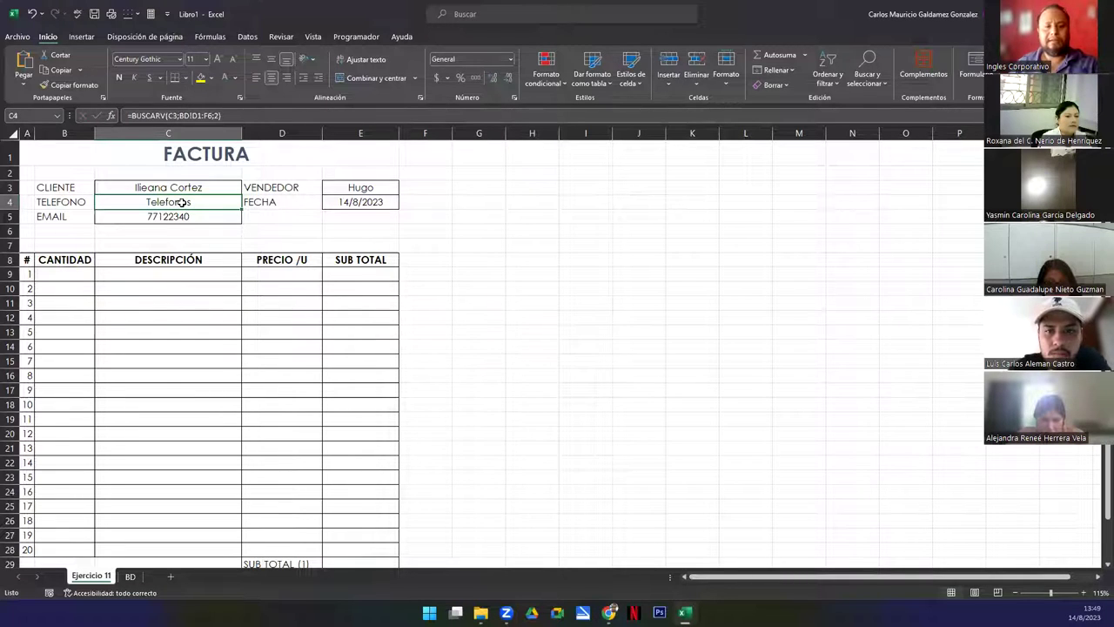
double_click(180, 202)
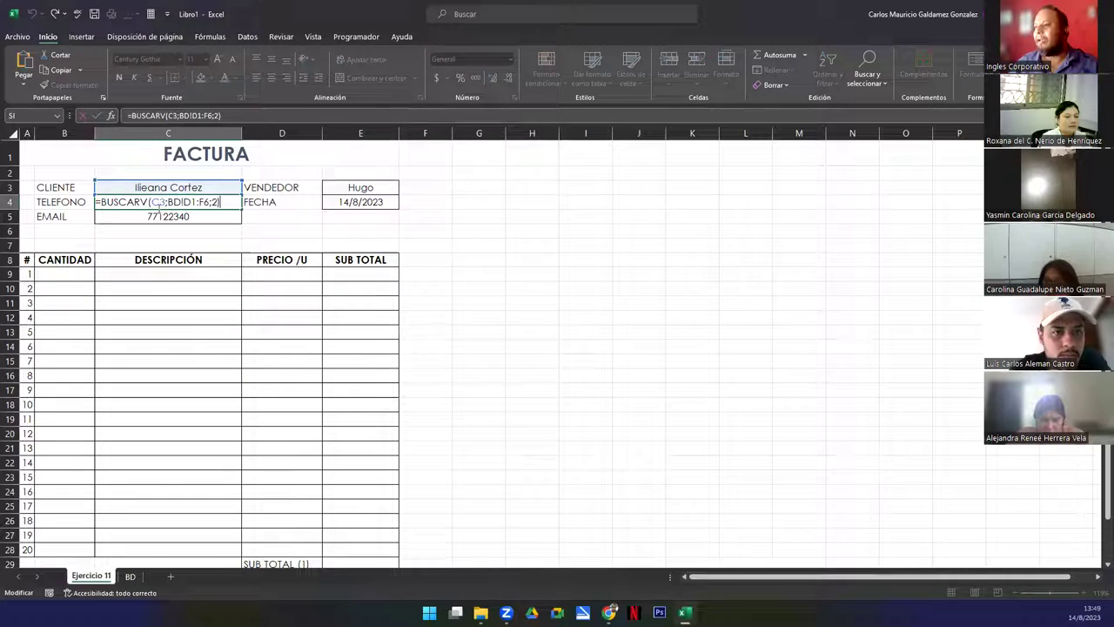
key("Escape")
left_click(130, 576)
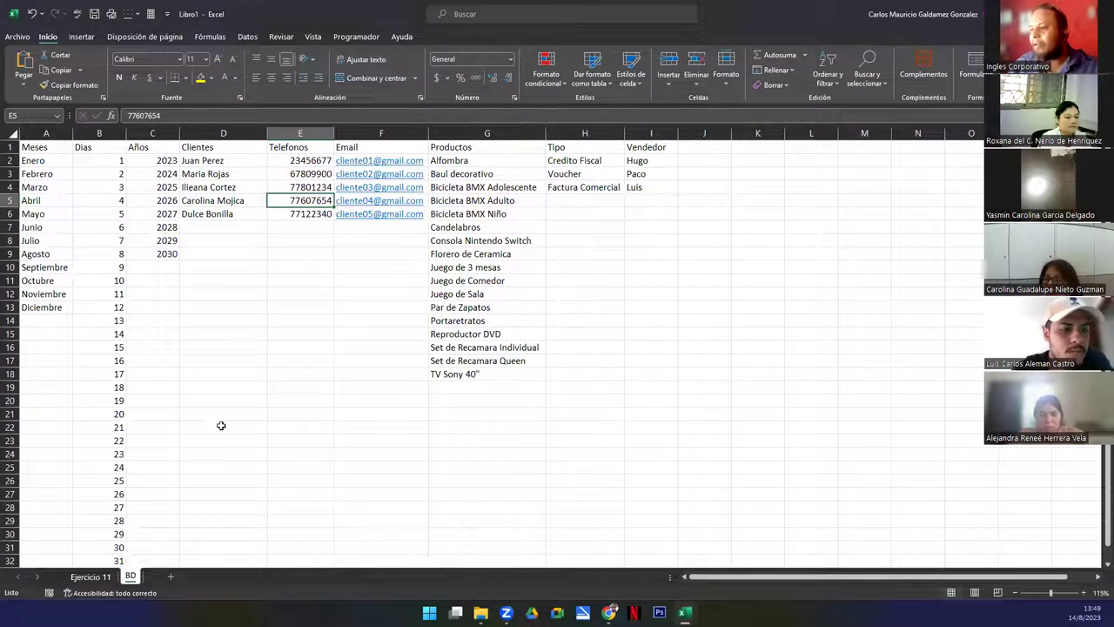
left_click(91, 576)
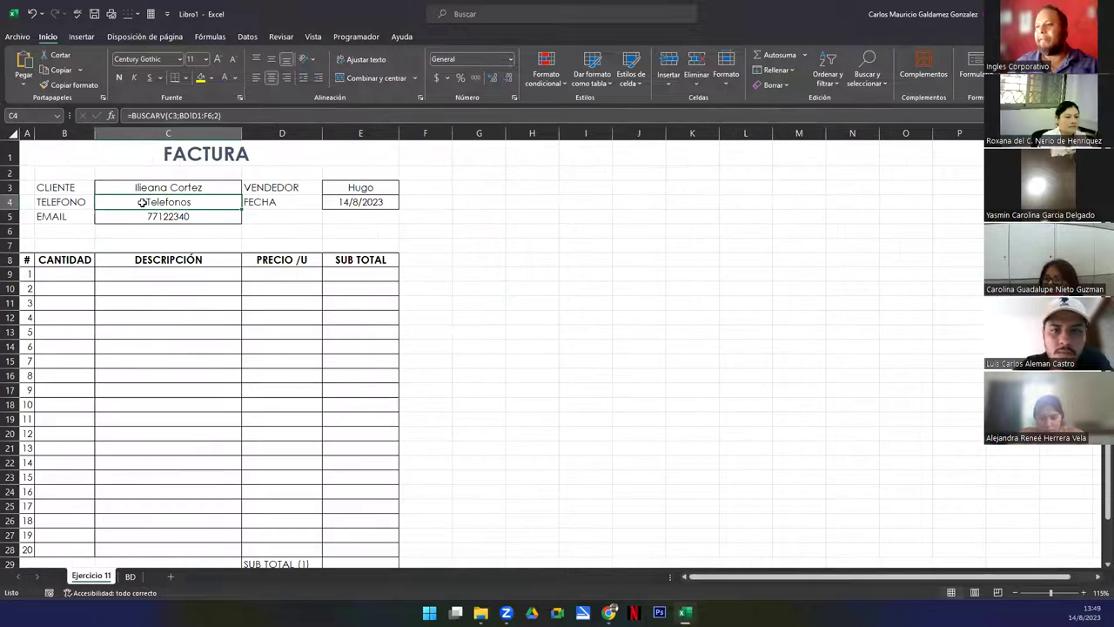
left_click(225, 184)
left_click(247, 188)
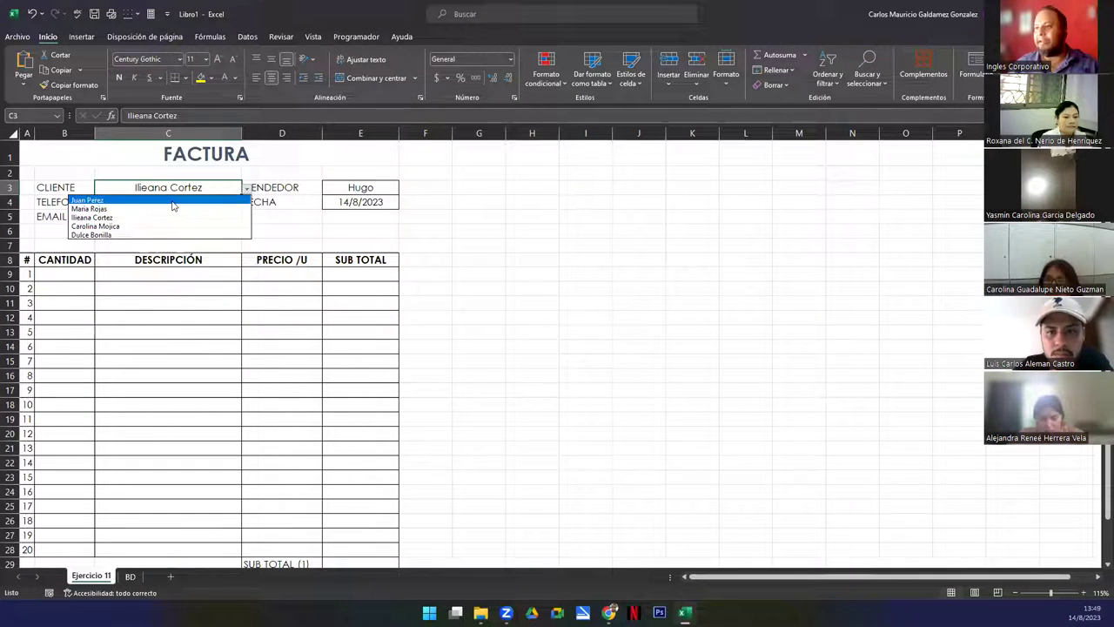
left_click(88, 200)
left_click(118, 376)
left_click_drag(50, 272, 52, 327)
left_click_drag(48, 277, 69, 547)
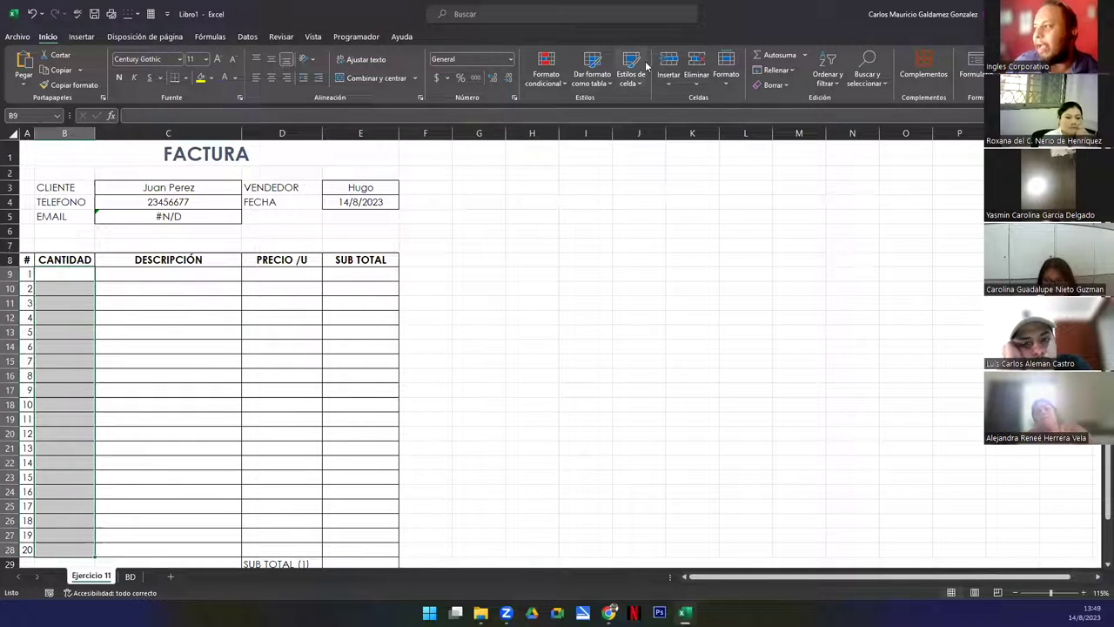
Add a data validation rule to B9:B28 allowing only whole numbers from 1 to 50
left_click(247, 37)
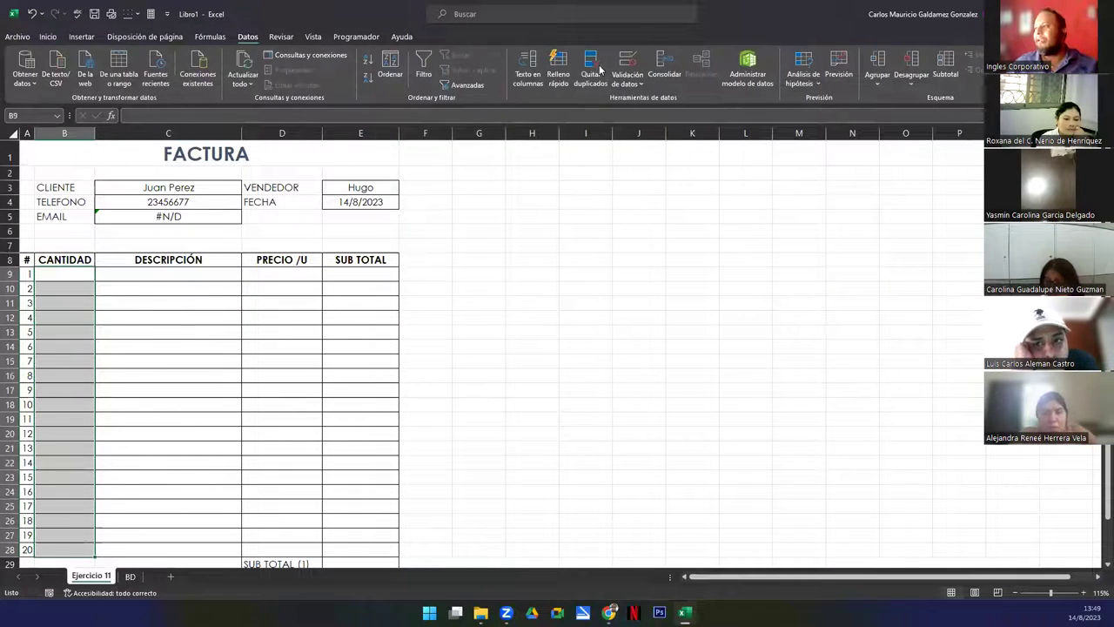
left_click(627, 61)
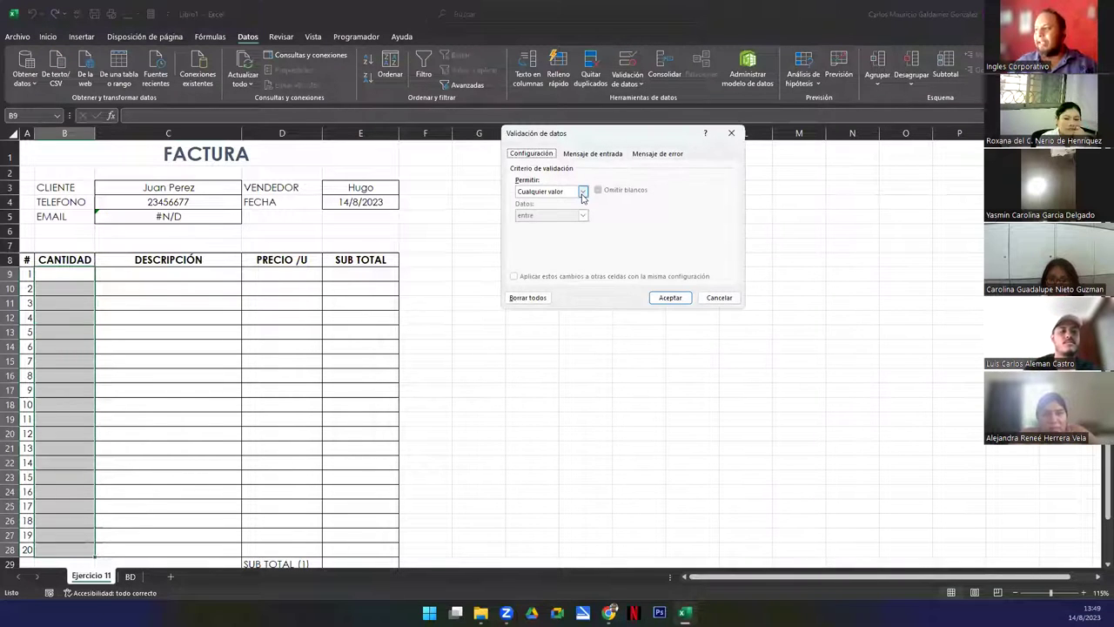
left_click(583, 191)
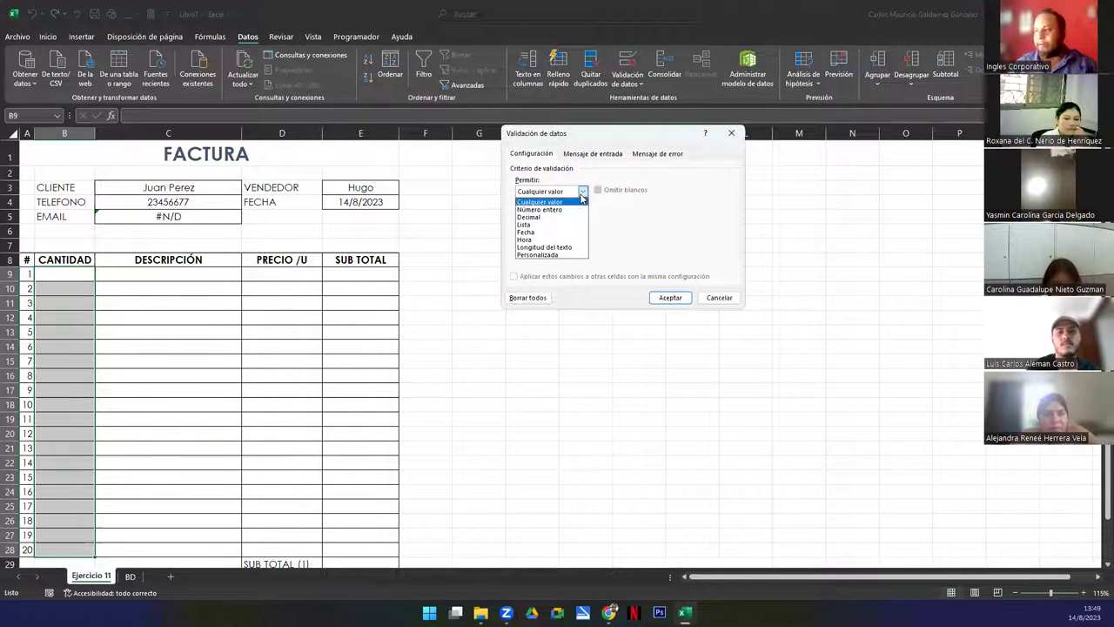
left_click(563, 210)
left_click(549, 237)
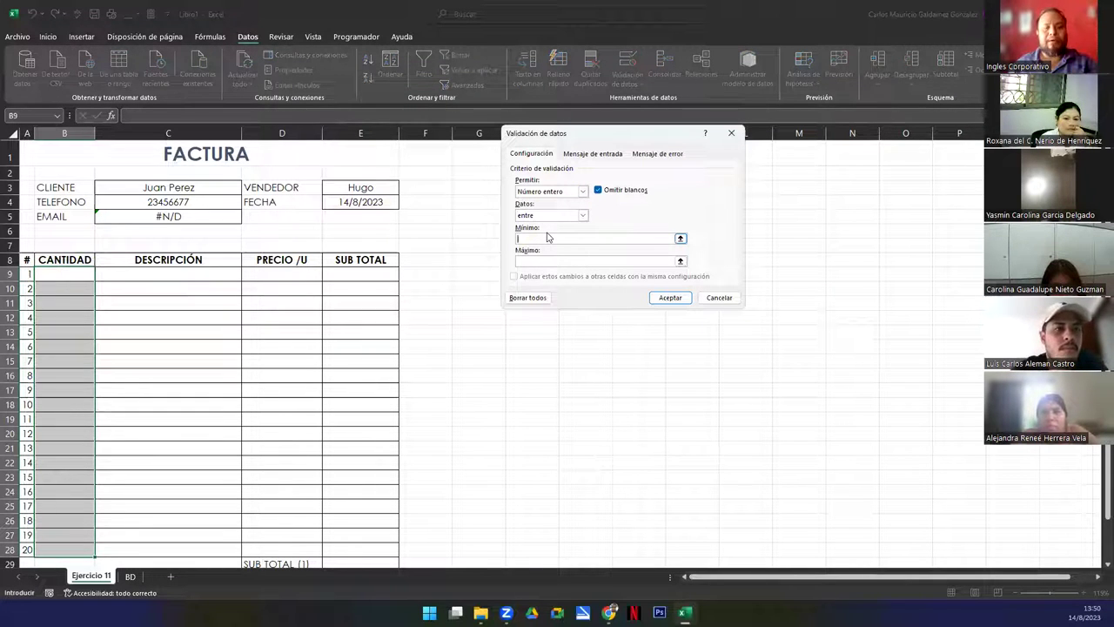
left_click(557, 259)
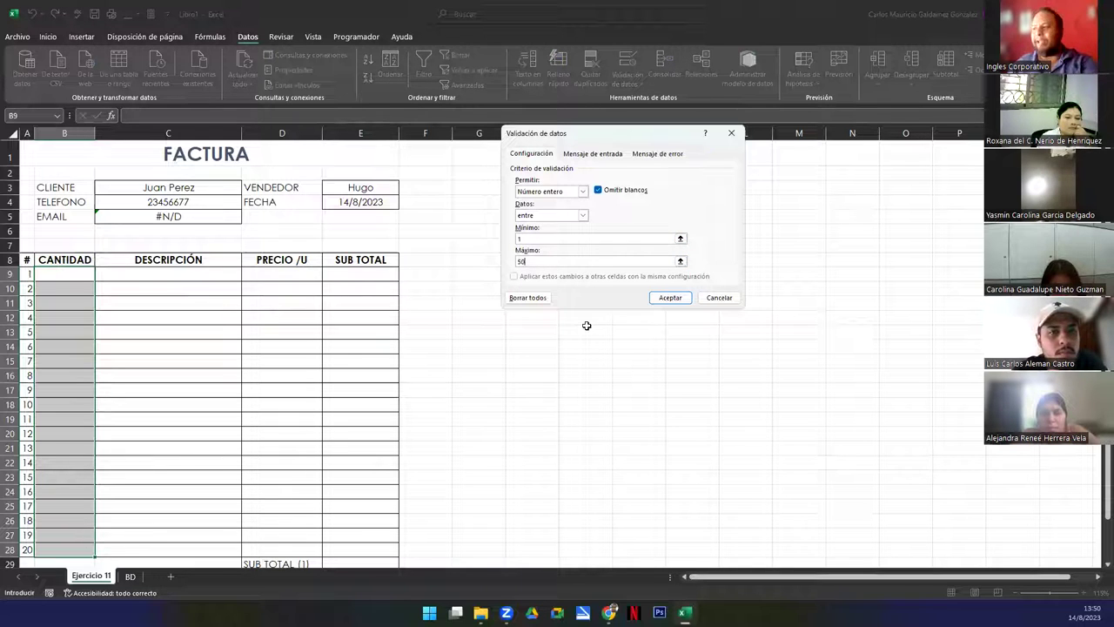
left_click(670, 298)
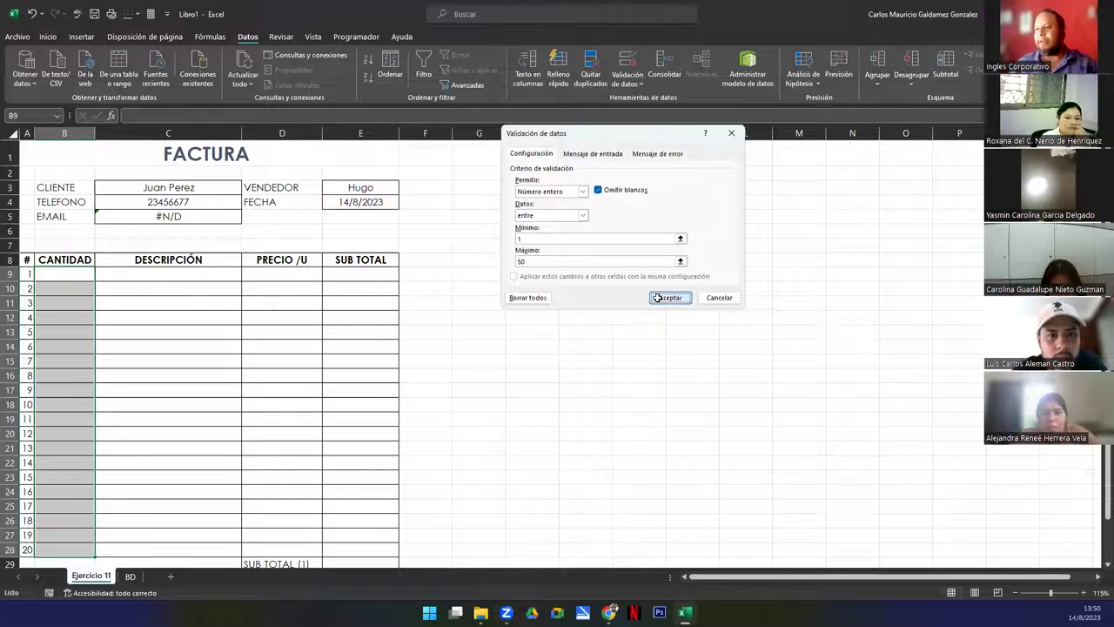
Test the rule in B11: 100 is rejected, 50 is accepted, then undo the test entry
left_click(49, 38)
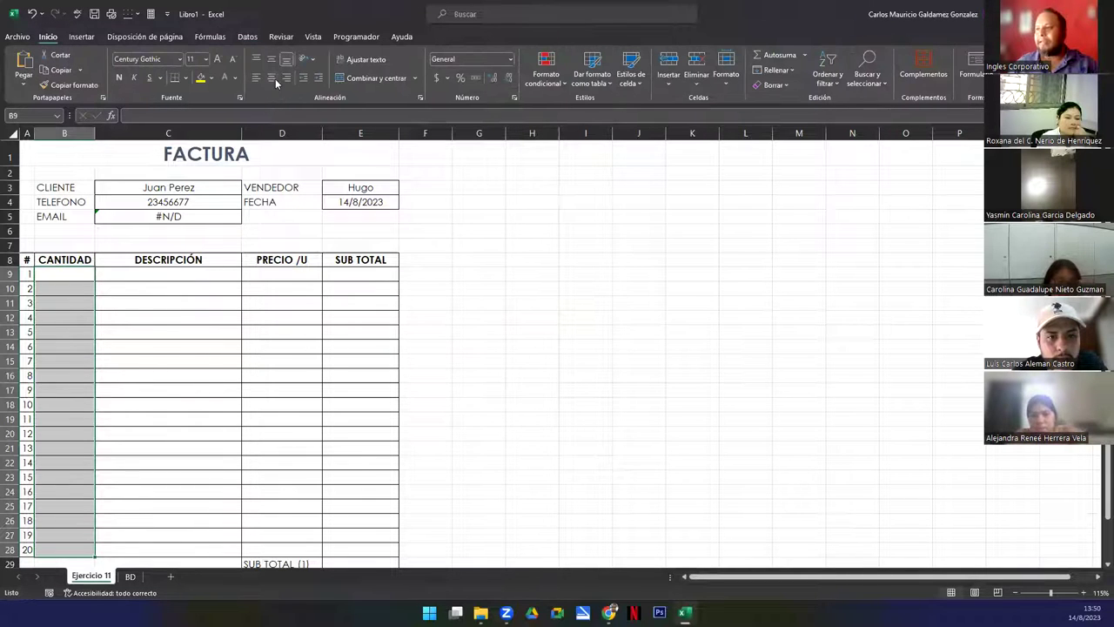
left_click(55, 301)
type("10")
key("Return")
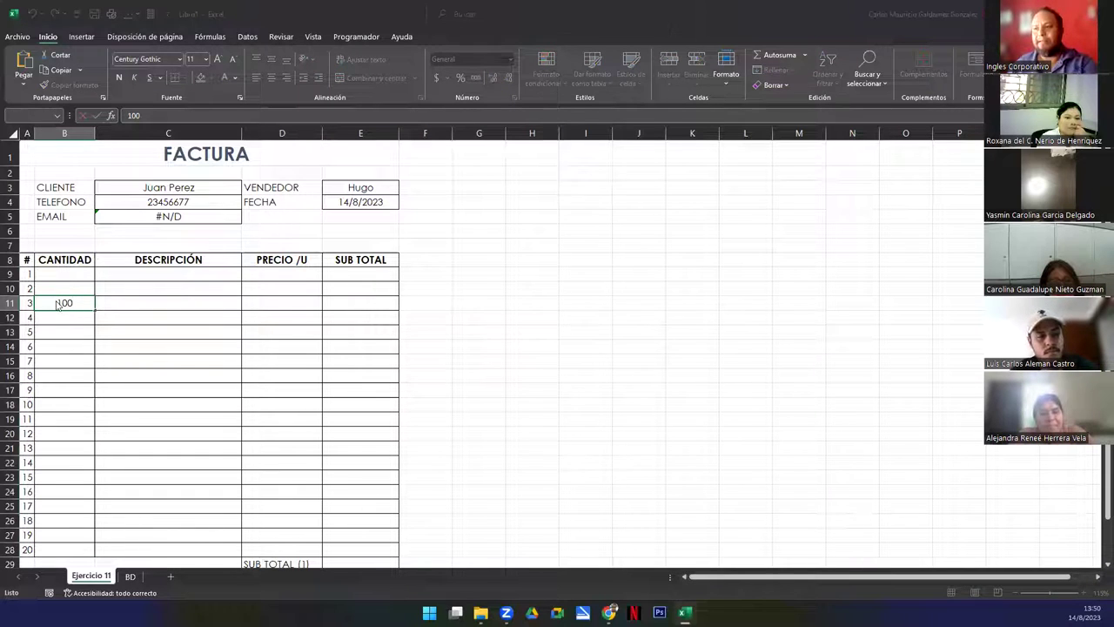
key("Escape")
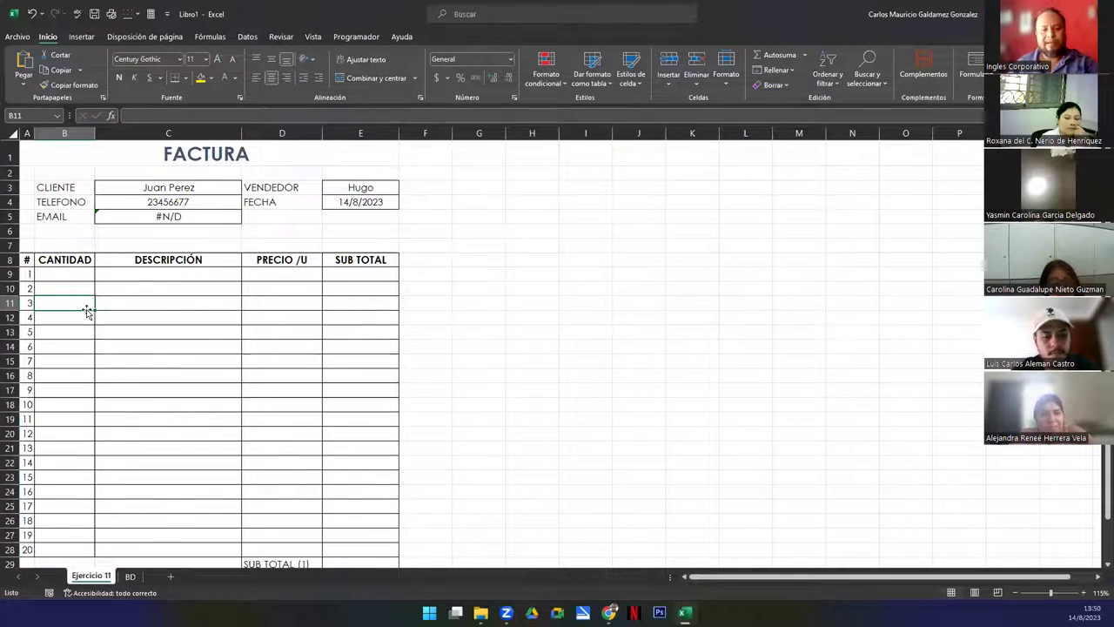
type("50")
key("Return")
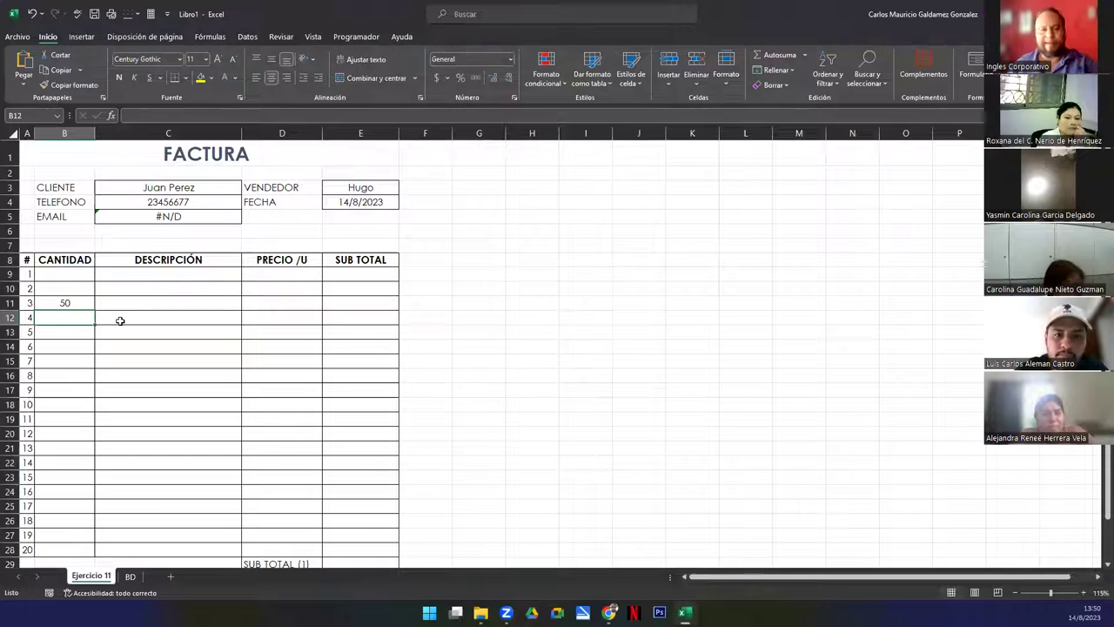
key("ctrl+z")
left_click(127, 275)
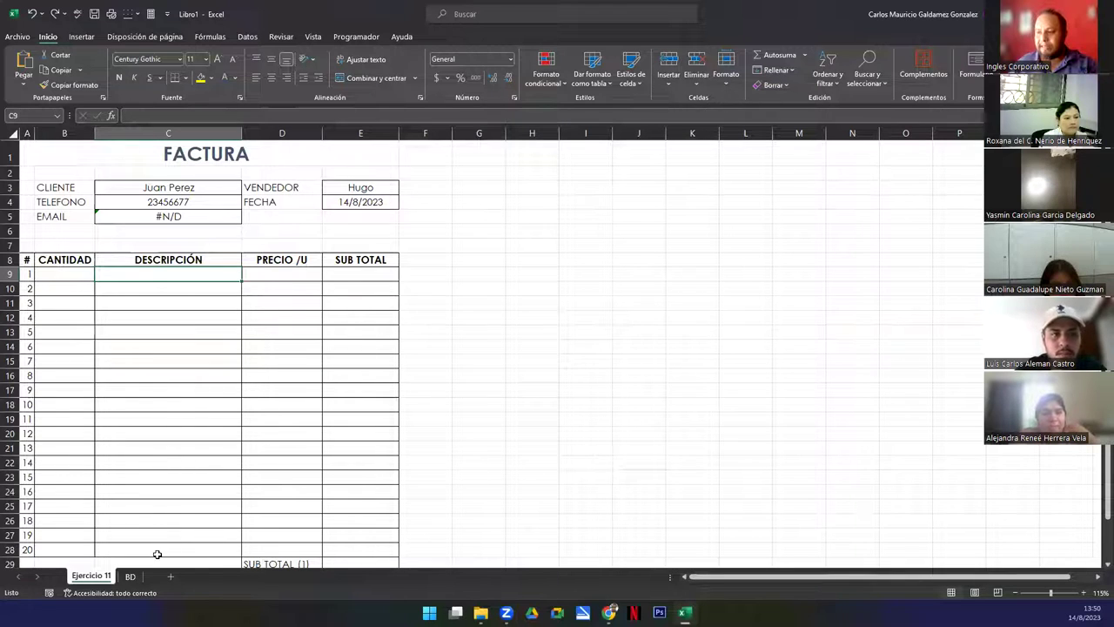
Restrict C9:C28 to a list validation sourced from BD!$G$2:$G$18 (Productos)
left_click_drag(149, 319, 147, 549)
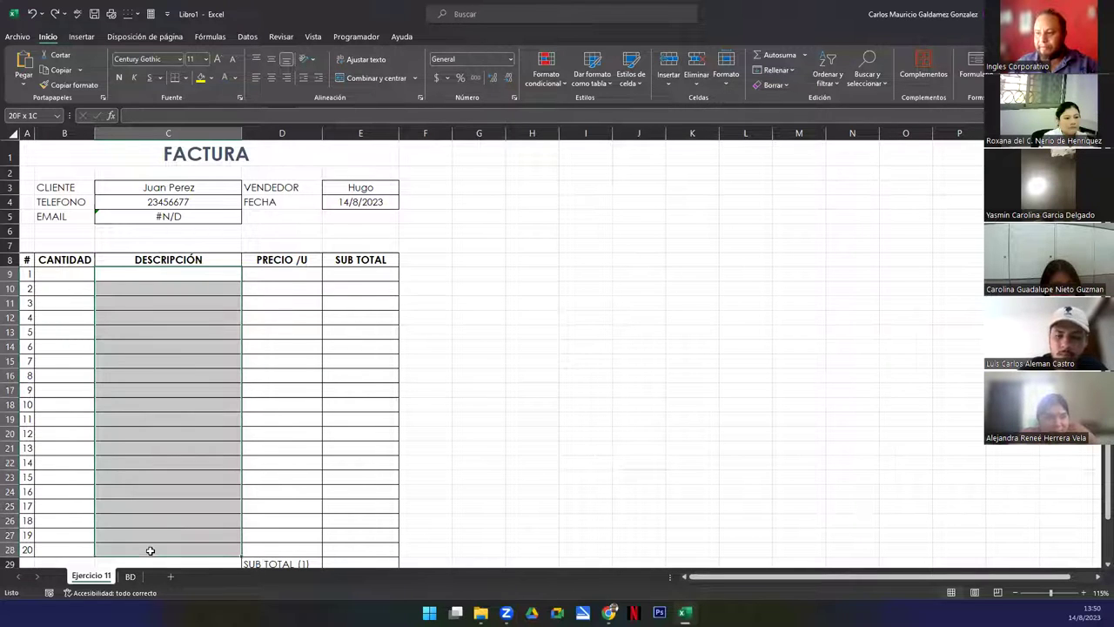
left_click(248, 36)
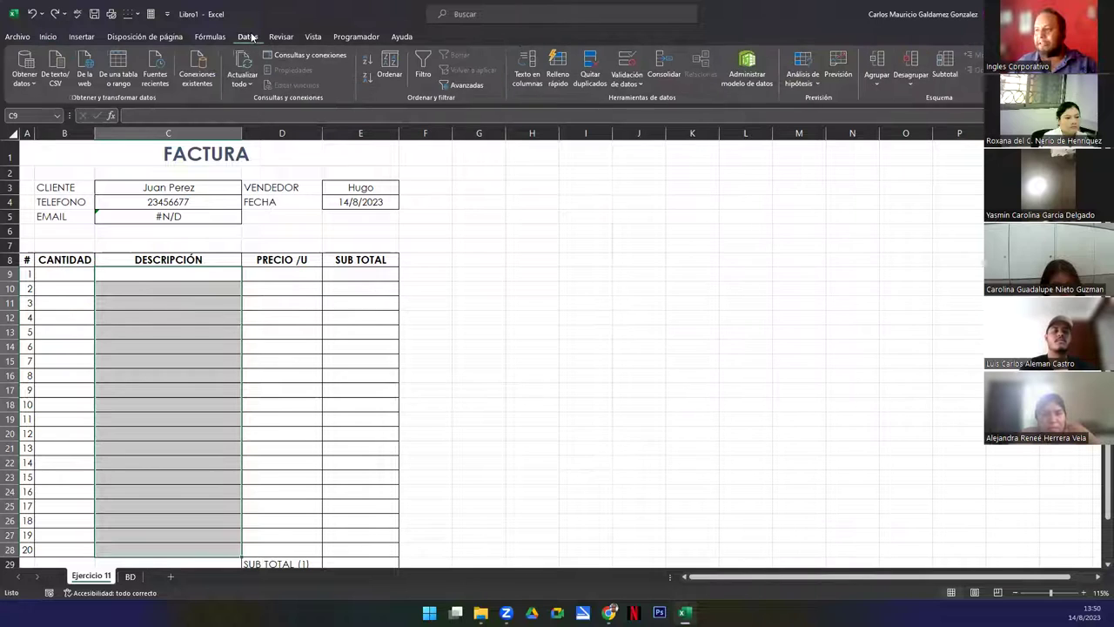
left_click(625, 61)
left_click(582, 191)
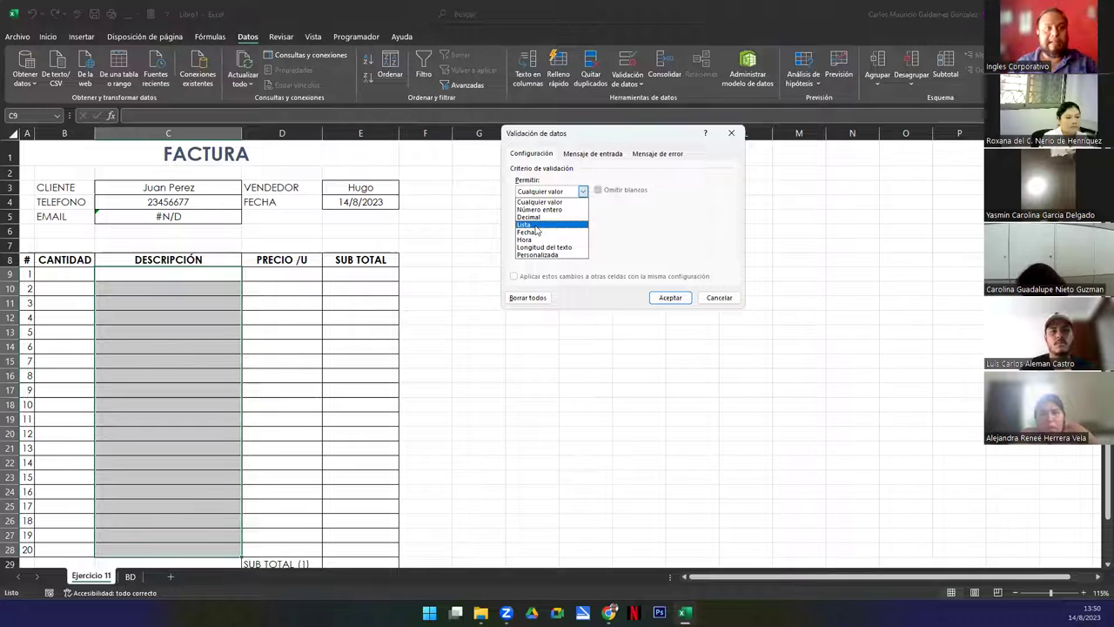
left_click(525, 225)
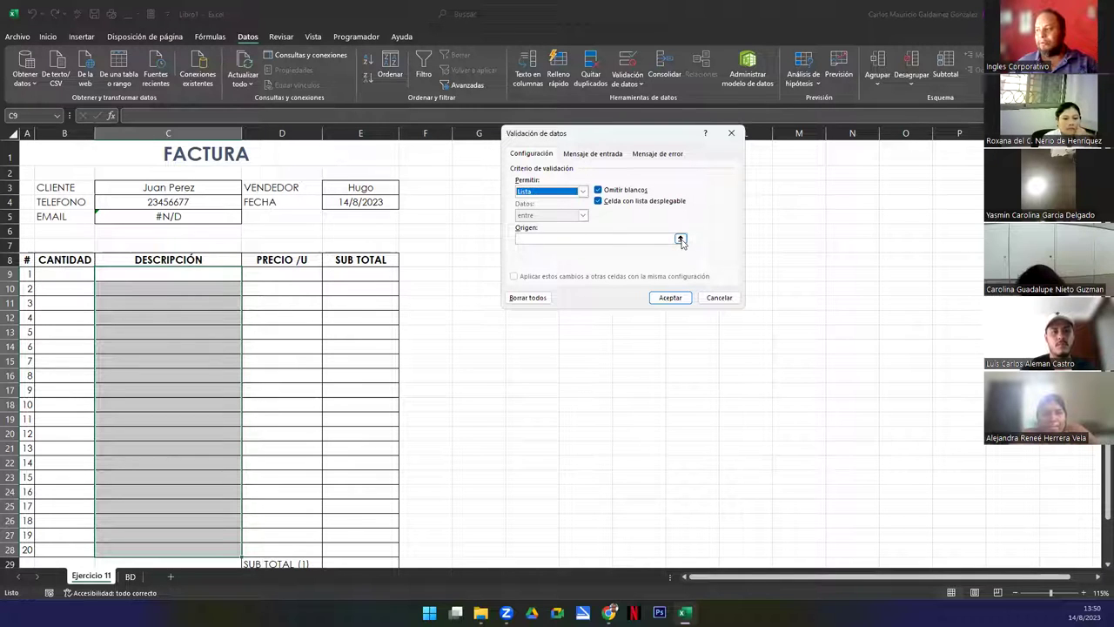
left_click(680, 239)
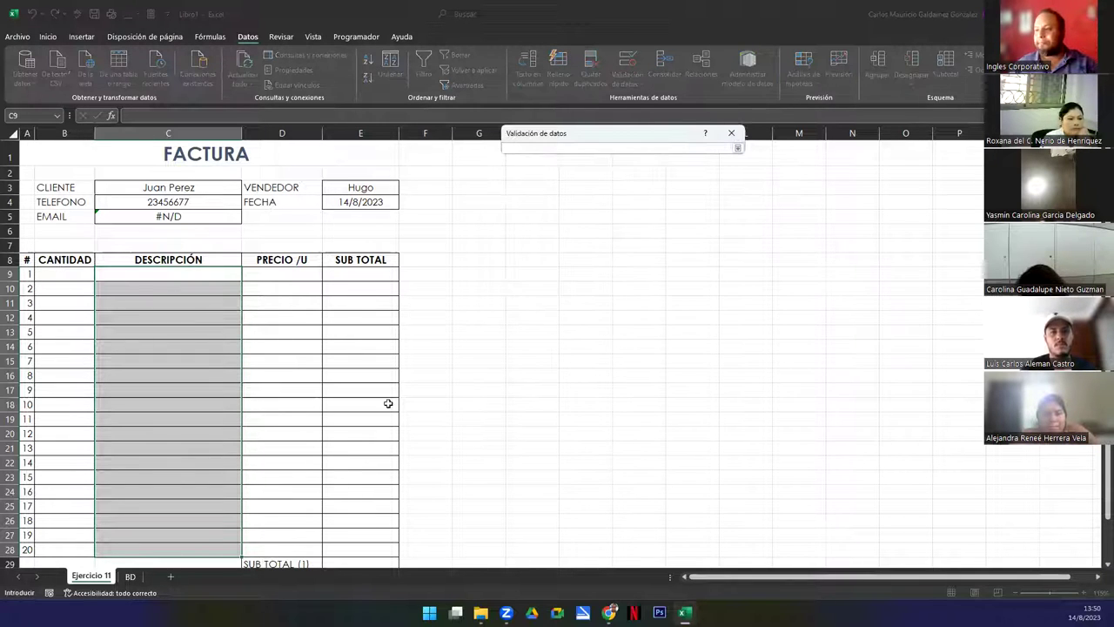
left_click(129, 576)
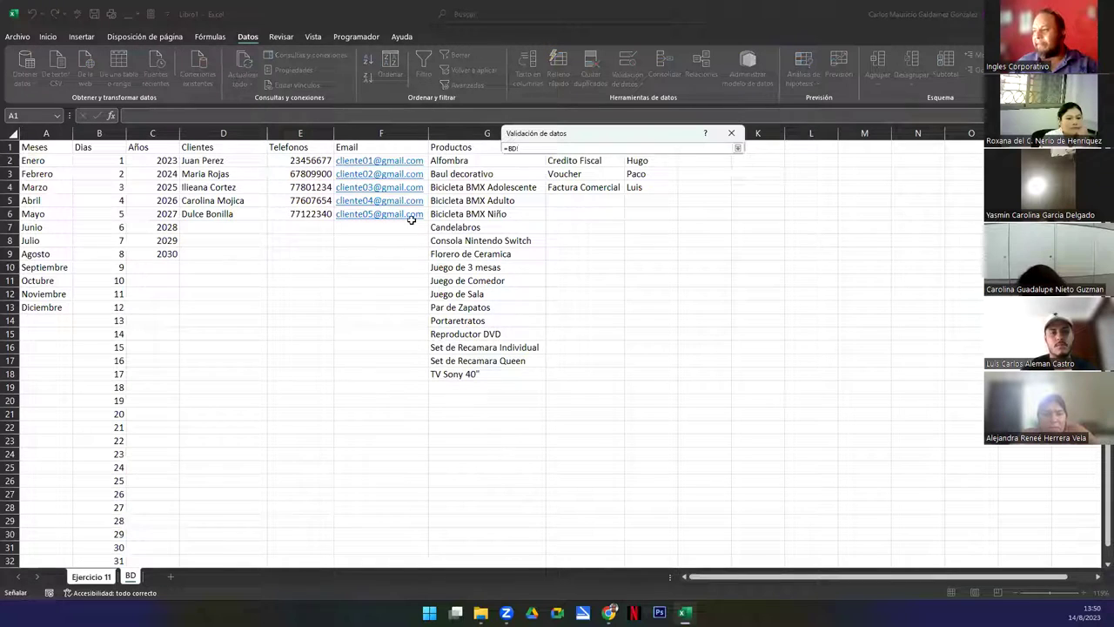
left_click_drag(438, 165, 446, 367)
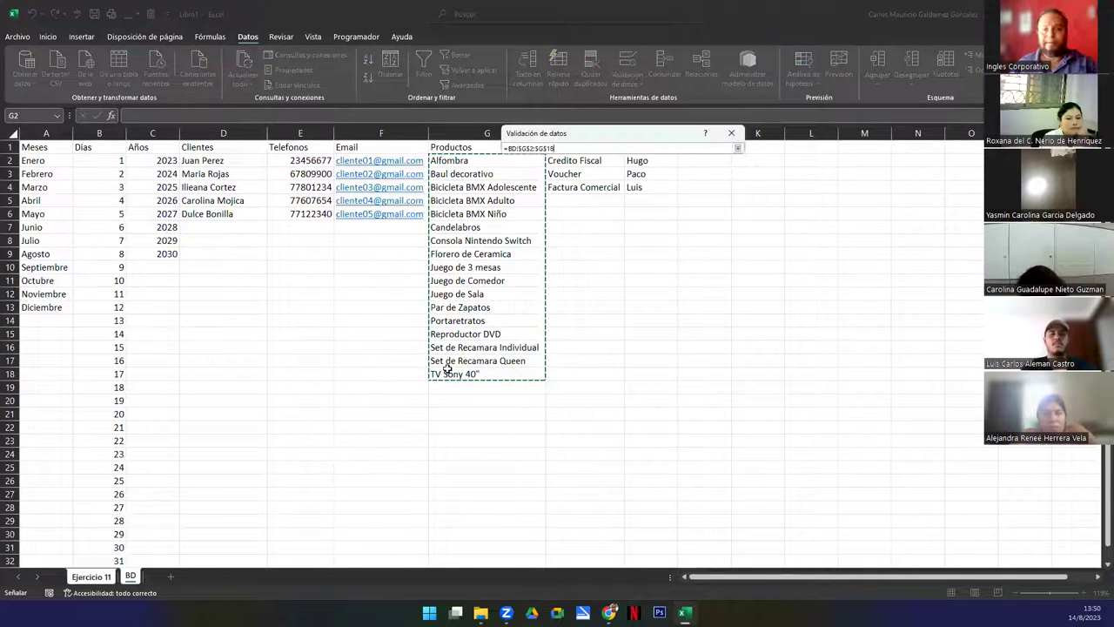
left_click(738, 148)
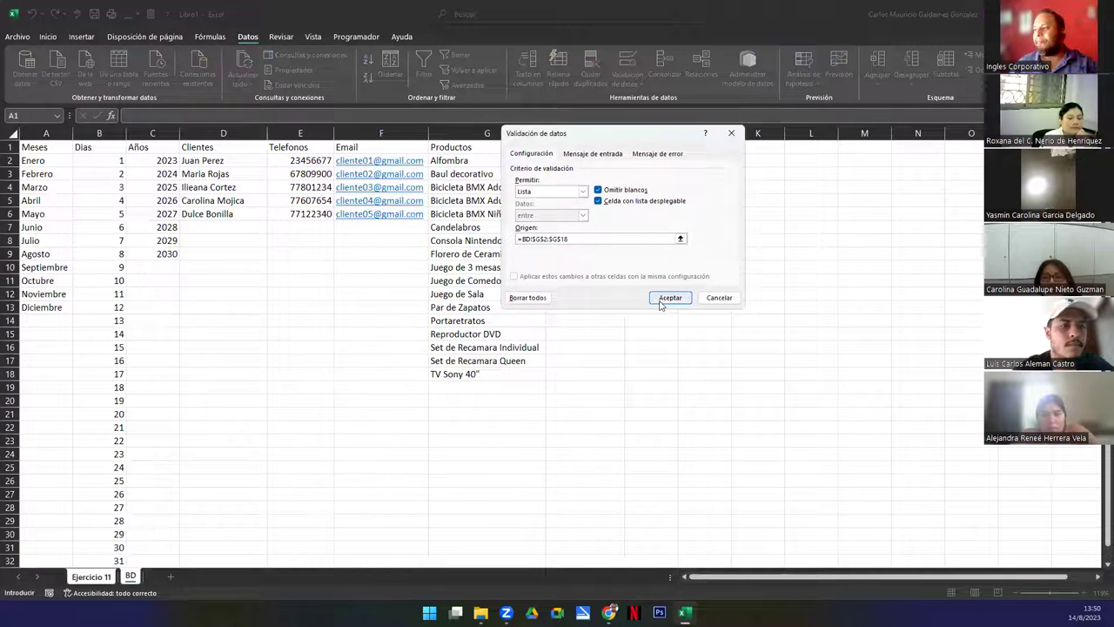
left_click(668, 298)
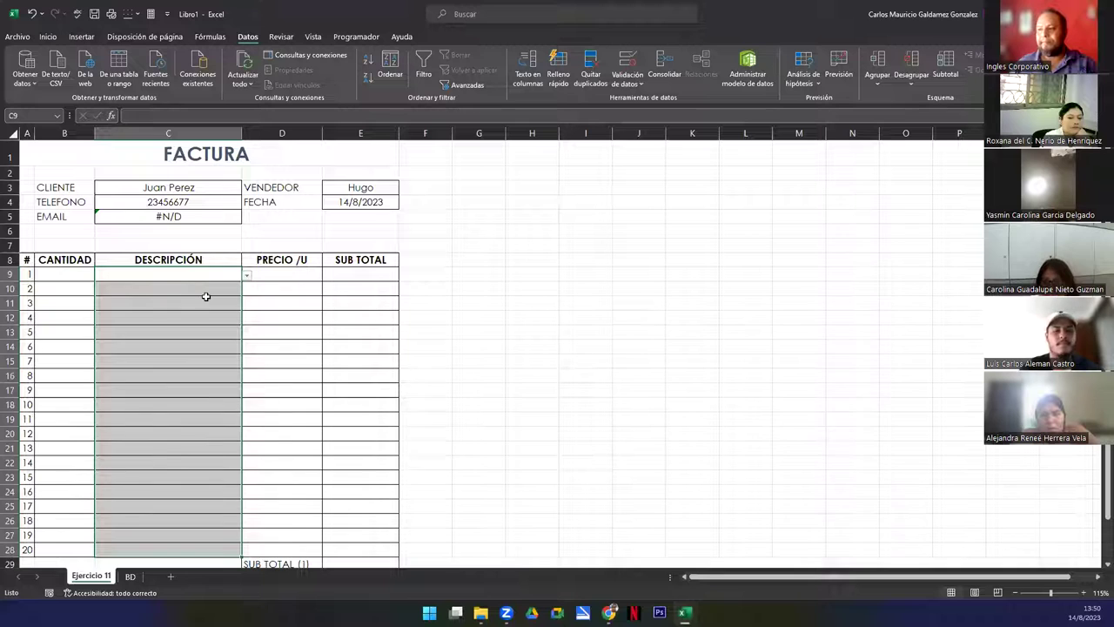
Check that the DESCRIPCIÓN cells now show the product dropdown
left_click(192, 289)
left_click(218, 278)
left_click(219, 288)
left_click(218, 275)
left_click(220, 284)
left_click(219, 276)
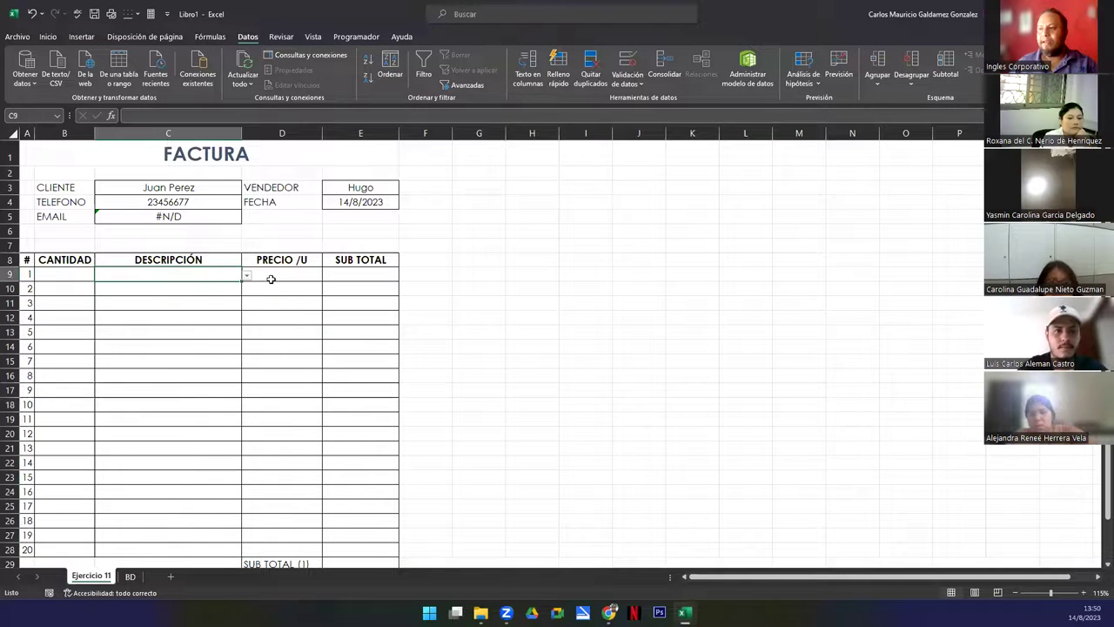
left_click(272, 279)
Apply the Contabilidad number format to the price and subtotal cells D9:E28
left_click_drag(273, 278, 357, 548)
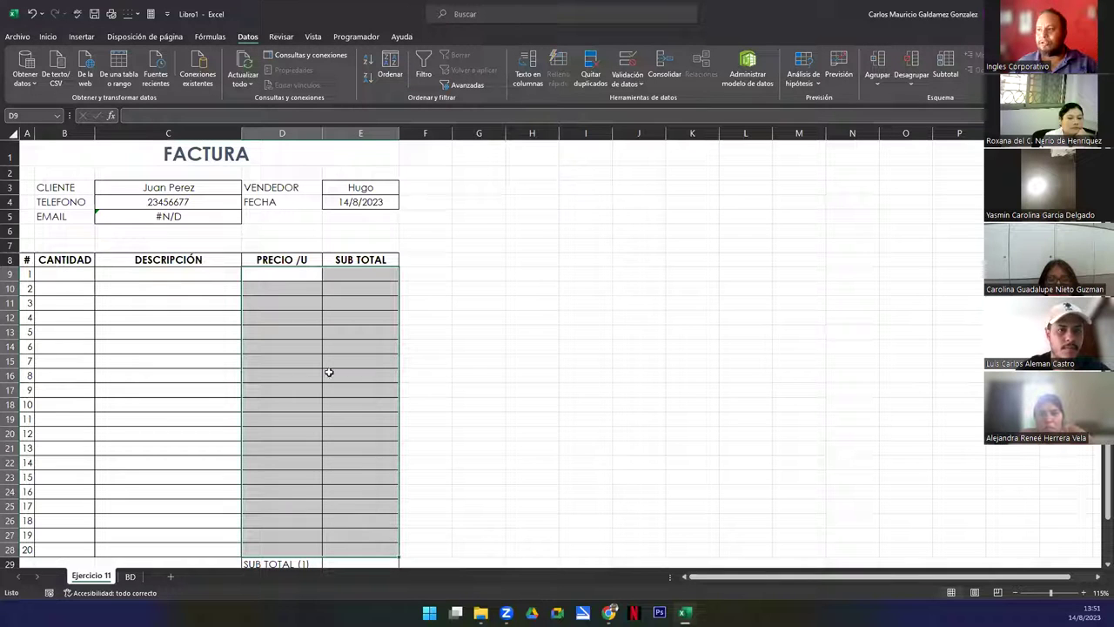
left_click(48, 37)
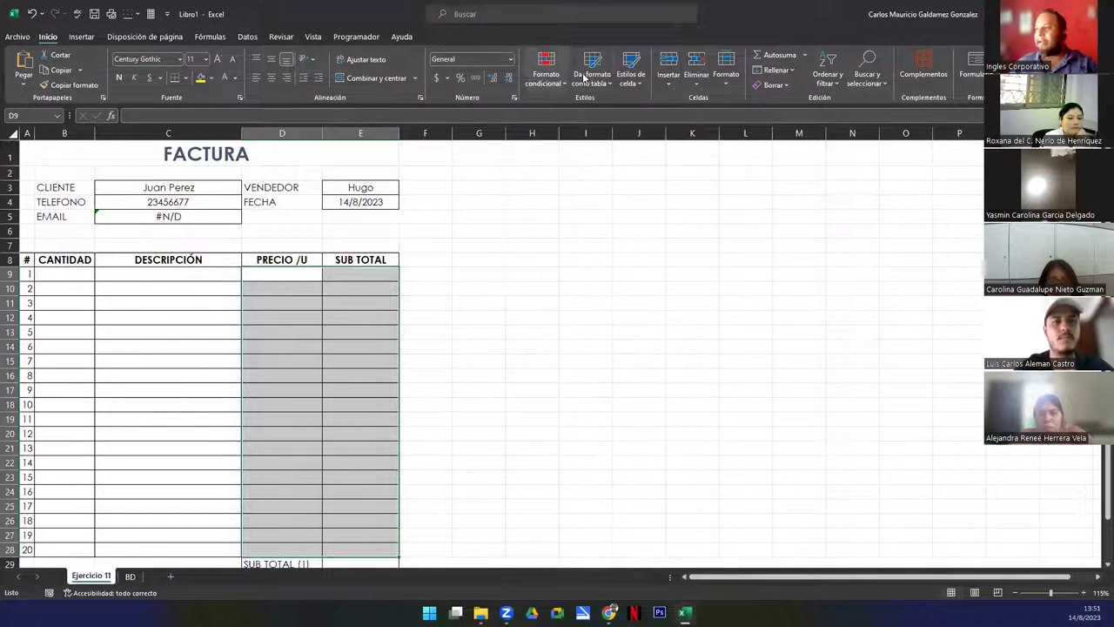
left_click(511, 59)
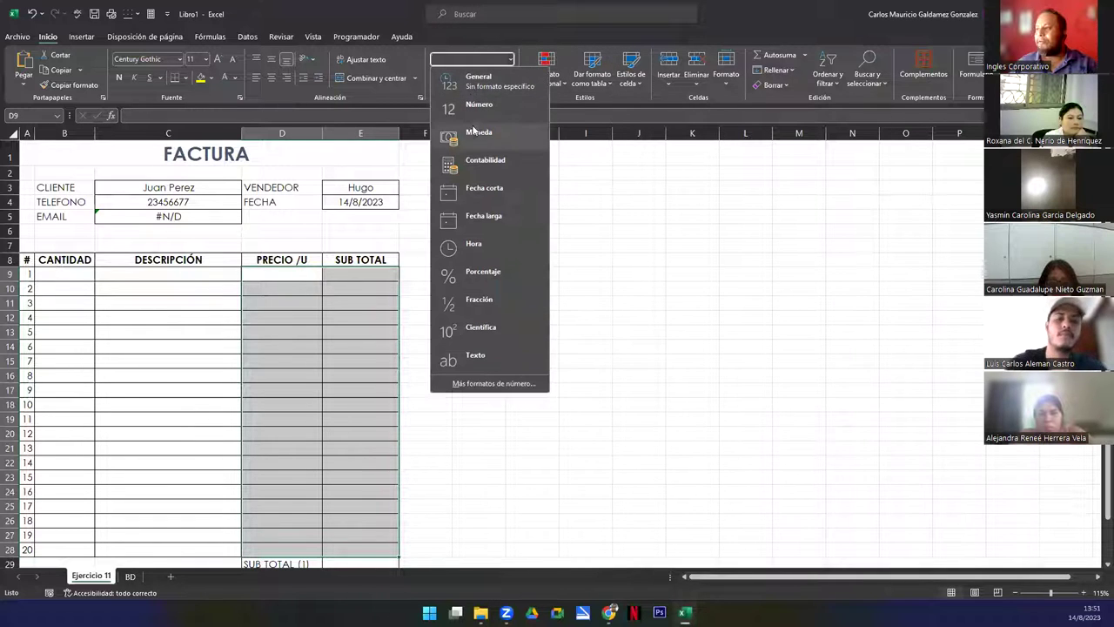
left_click(485, 162)
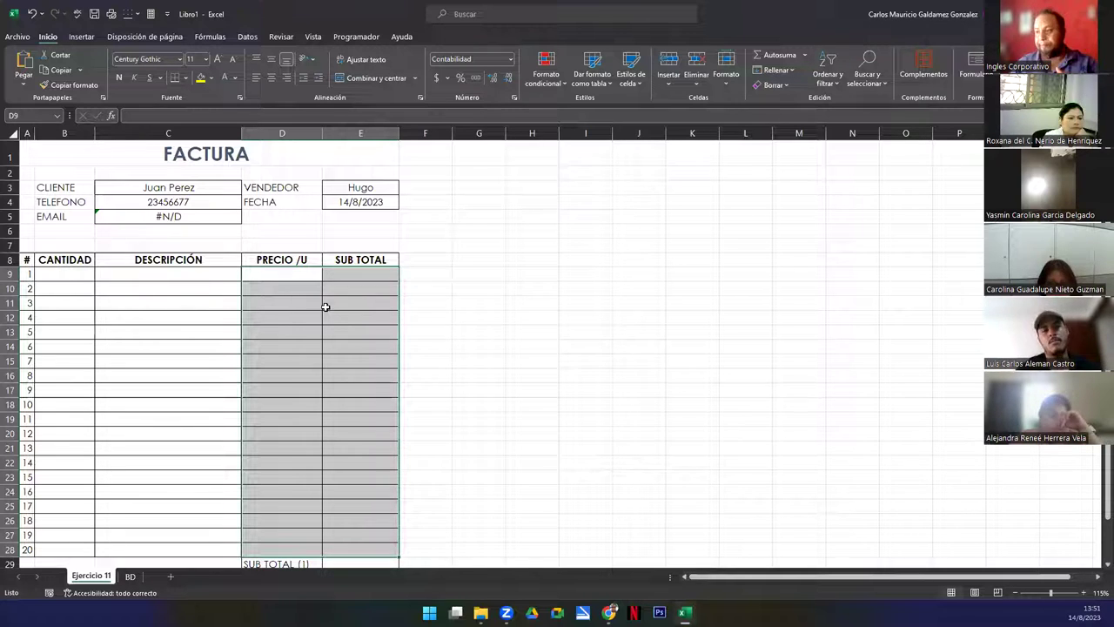
scroll(333, 317, "down", 5)
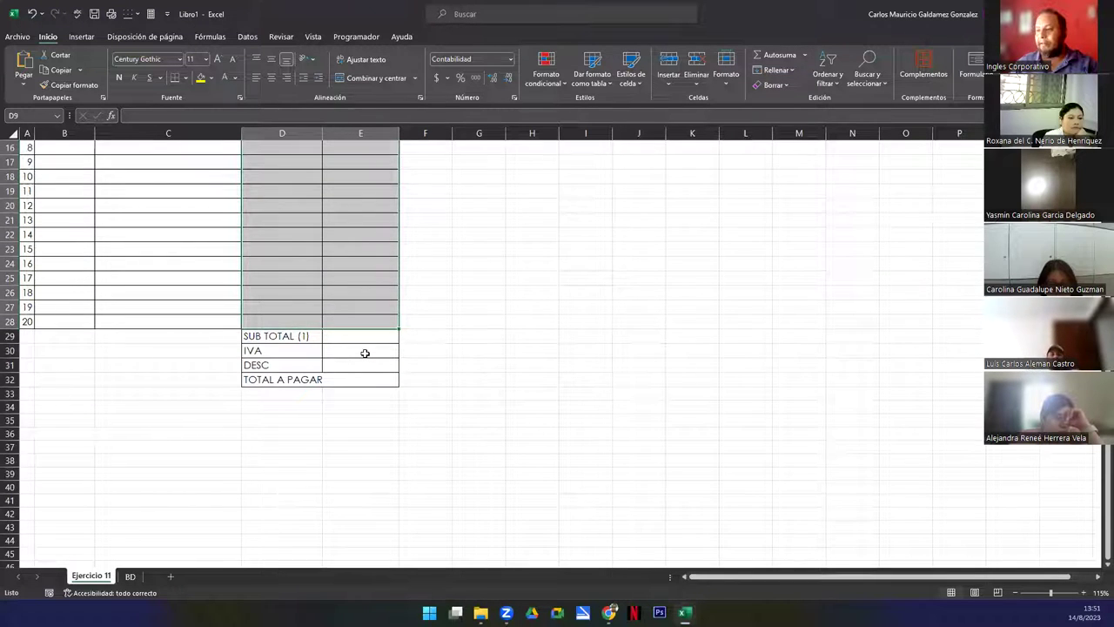
scroll(357, 353, "up", 5)
left_click(333, 429)
left_click_drag(61, 271, 72, 546)
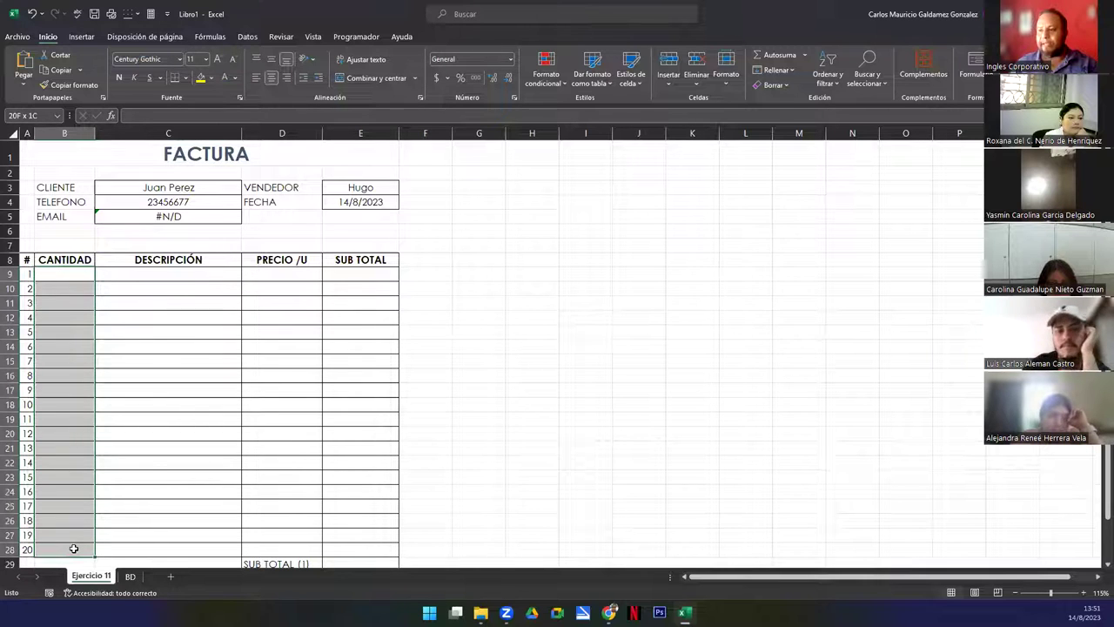
left_click(71, 275)
left_click_drag(52, 277, 70, 539)
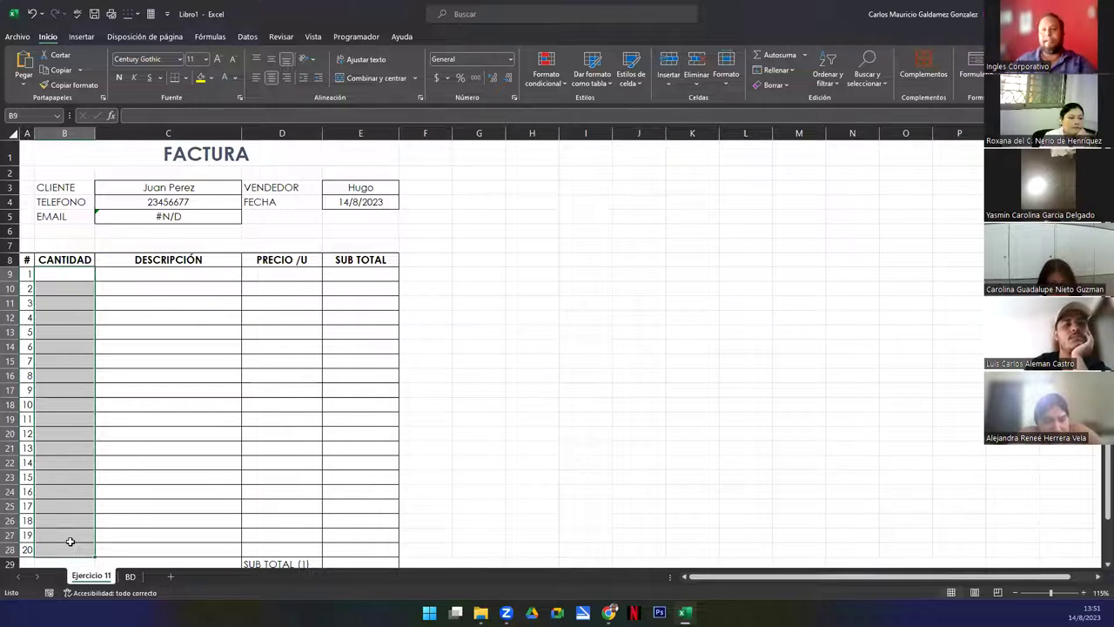
left_click_drag(169, 276, 174, 552)
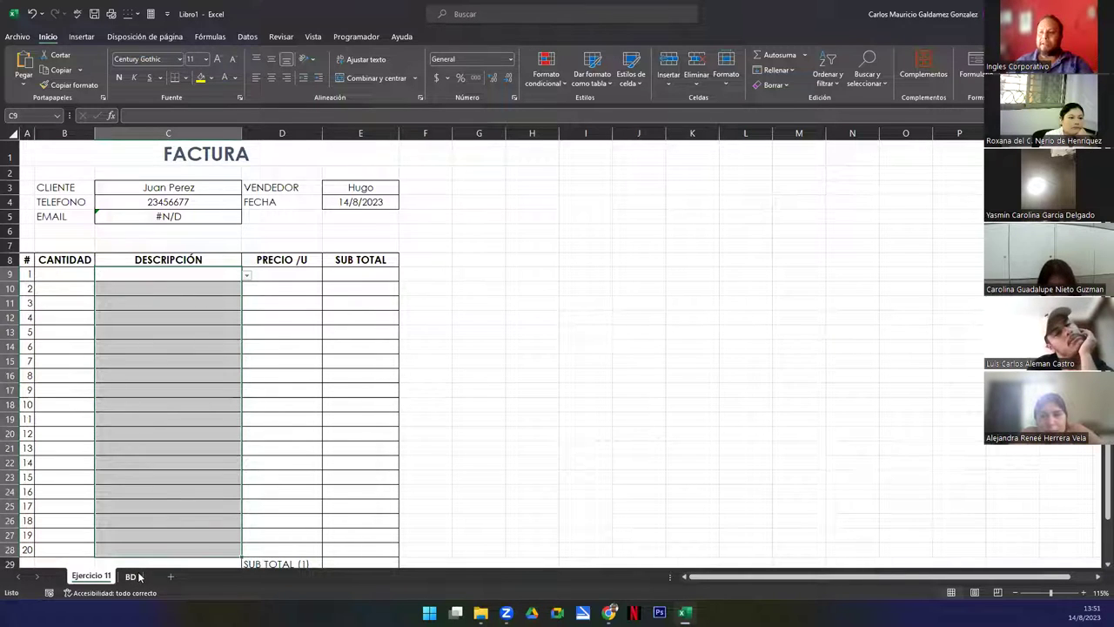
left_click(130, 576)
left_click_drag(459, 162, 477, 380)
left_click(90, 576)
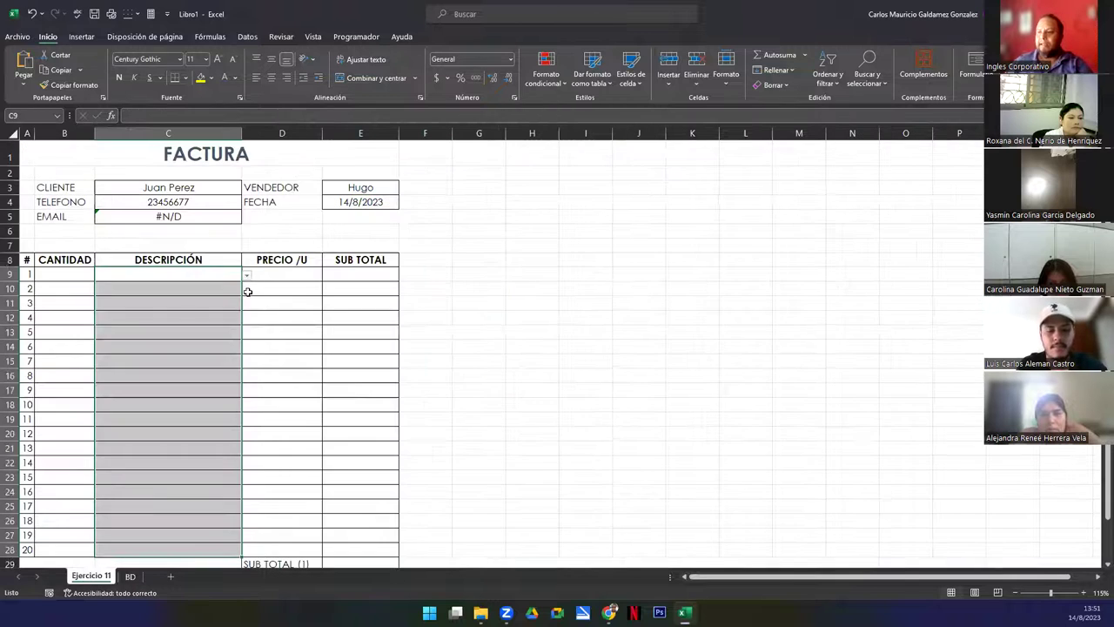
left_click_drag(270, 276, 342, 548)
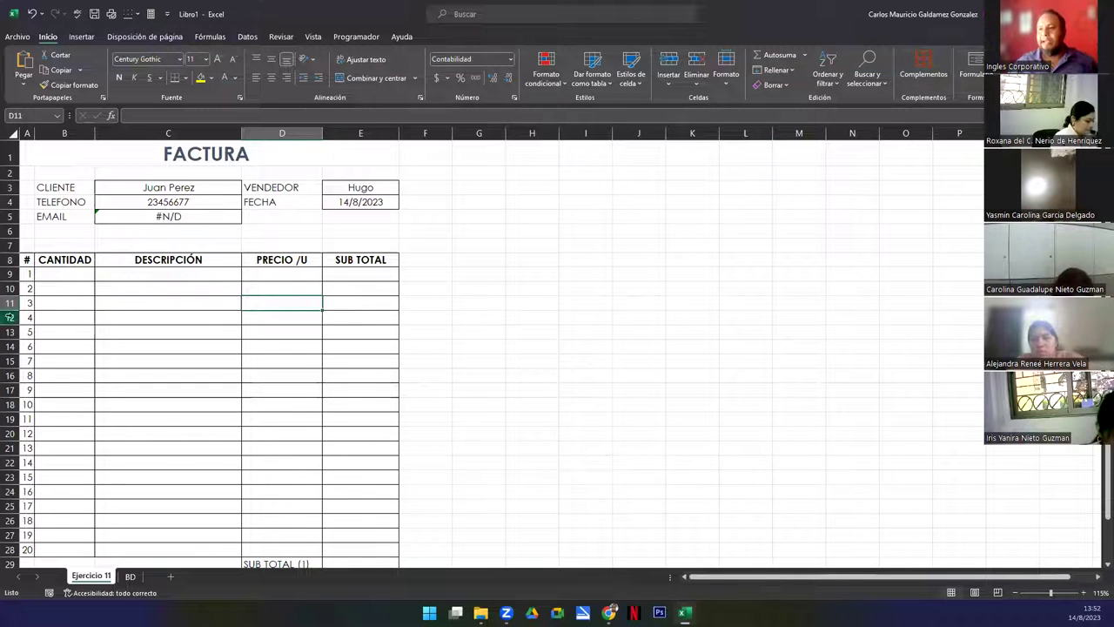
Enter the subtotal formula =B9*D9 in E9
left_click(69, 275)
left_click(275, 272)
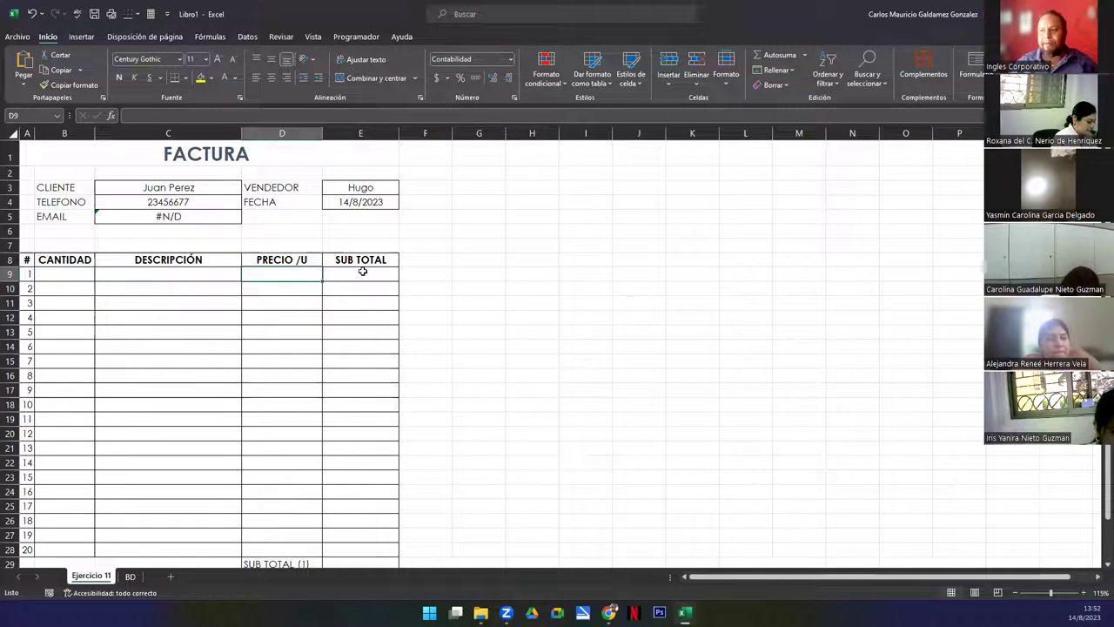
left_click(362, 271)
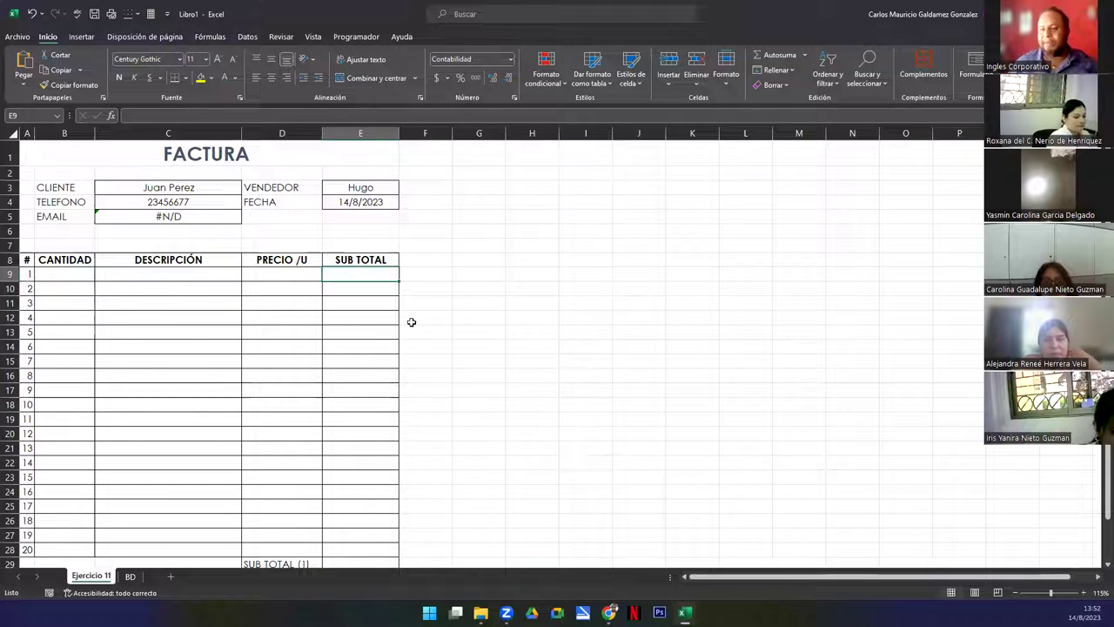
type("=")
key("Left")
key("Left")
key("Left")
type("*")
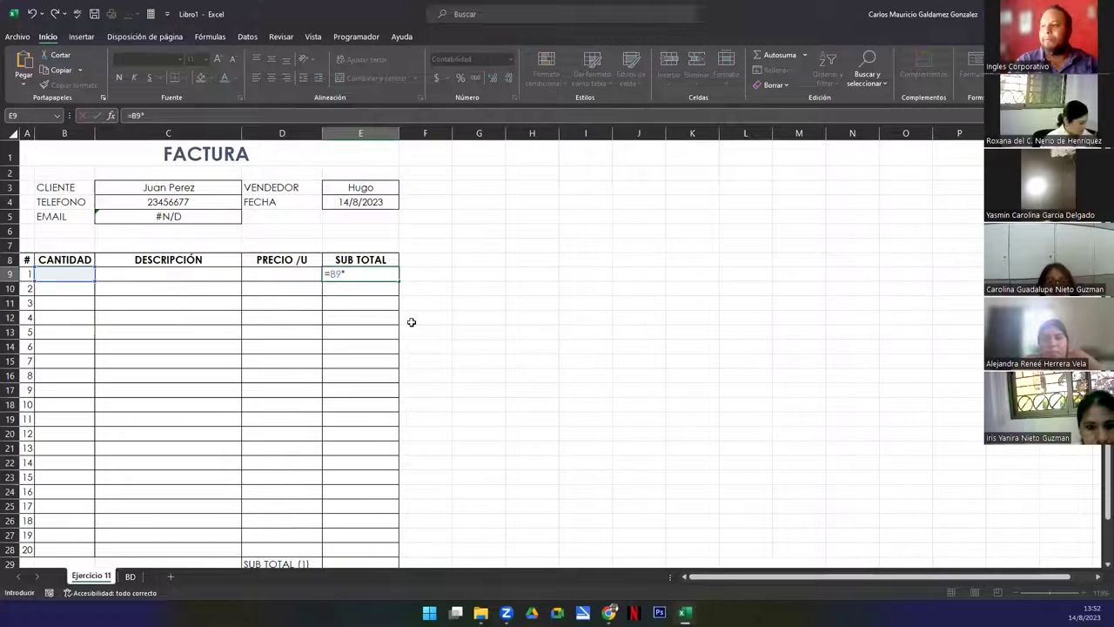
key("Left")
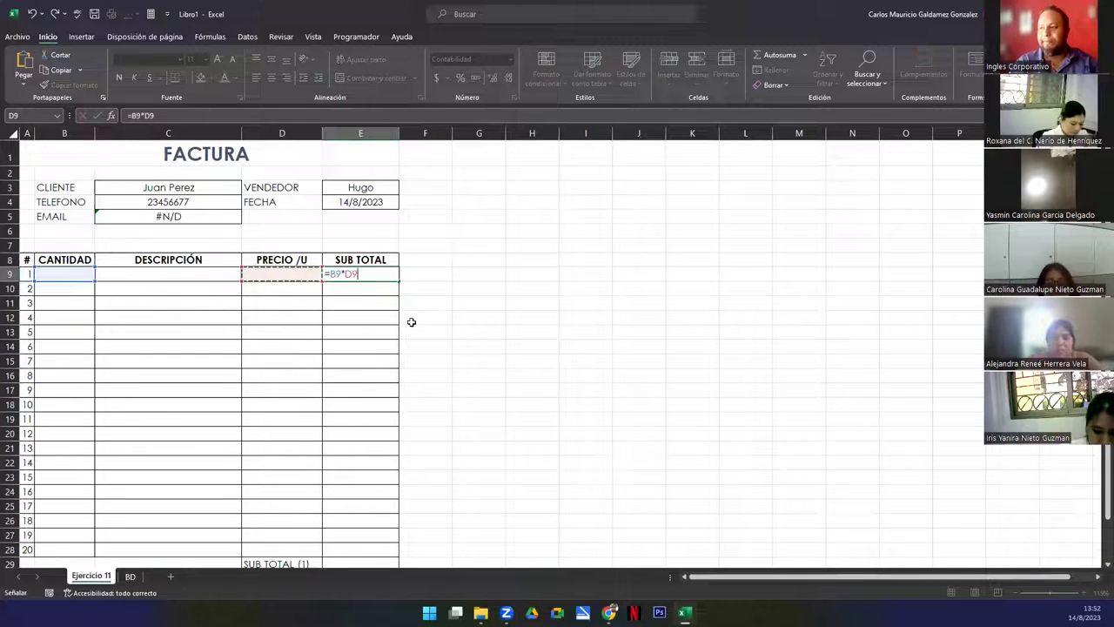
key("Return")
Copy the E9 subtotal formula down through E28
left_click(391, 276)
left_click_drag(398, 281, 378, 551)
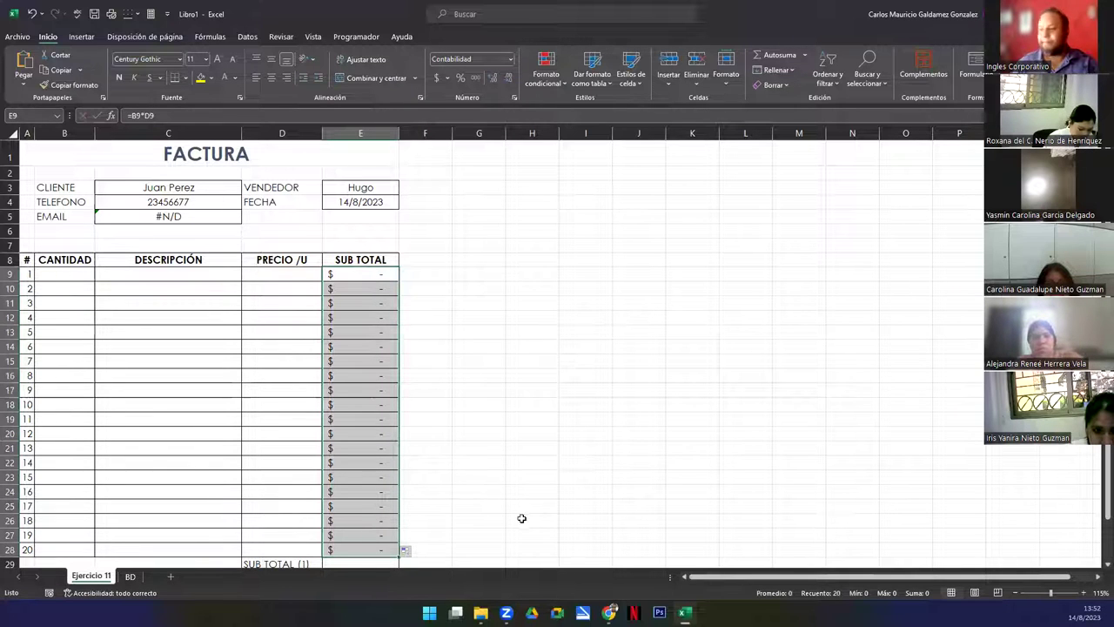
scroll(386, 416, "down", 1, "ctrl")
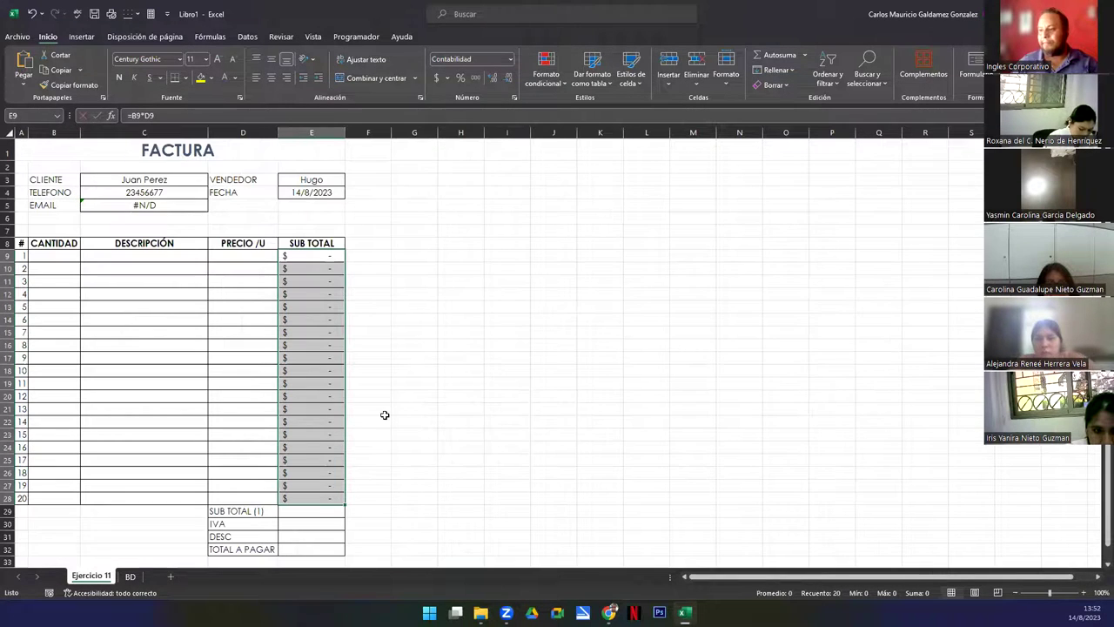
left_click(300, 514)
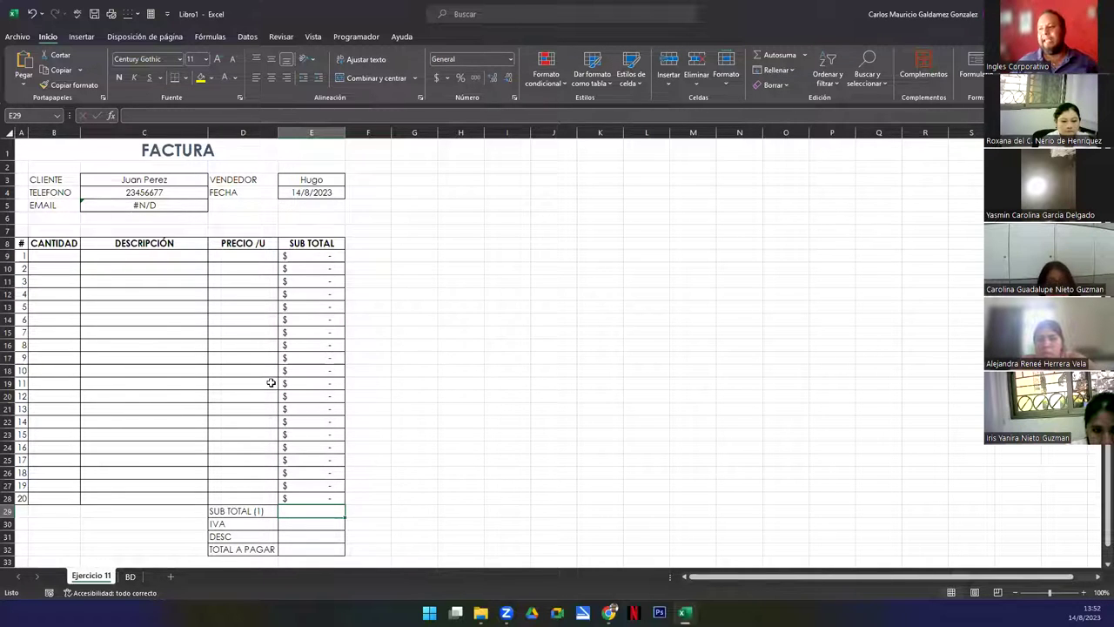
scroll(402, 402, "down", 5)
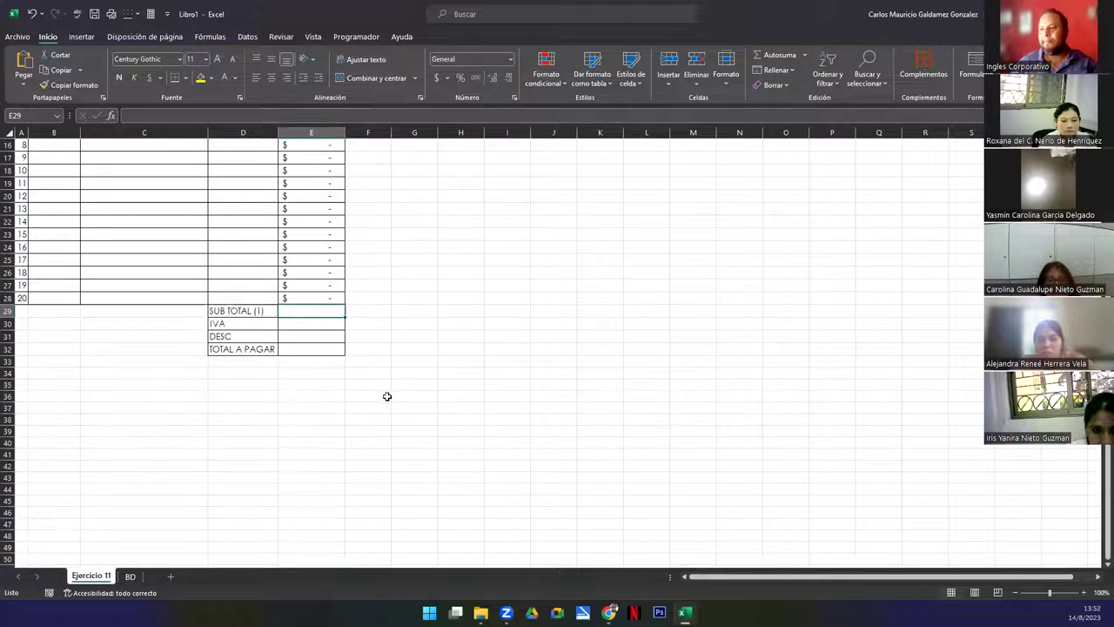
scroll(332, 391, "up", 4)
scroll(332, 390, "up", 1, "ctrl")
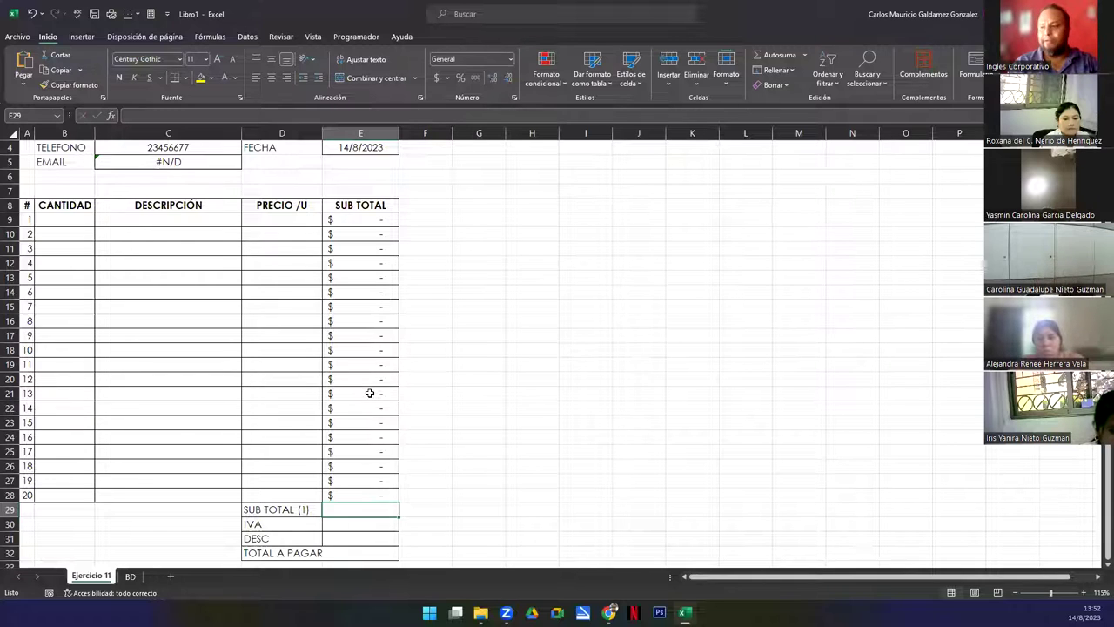
Enter =SUMA(E9:E28) in the SUB TOTAL (1) cell E29
type("=sum")
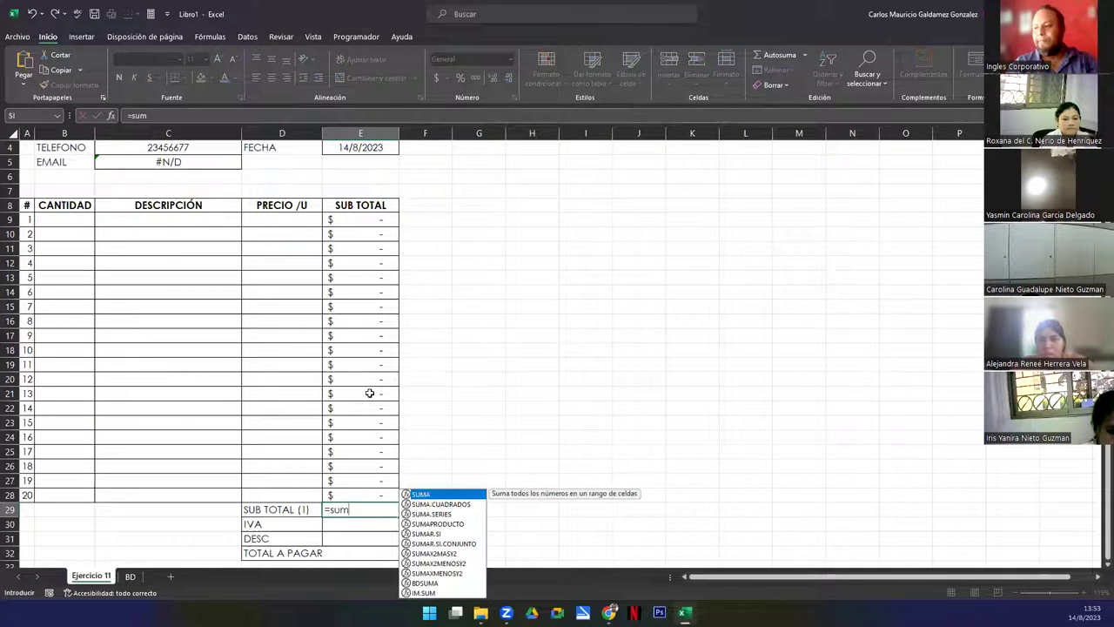
key("Tab")
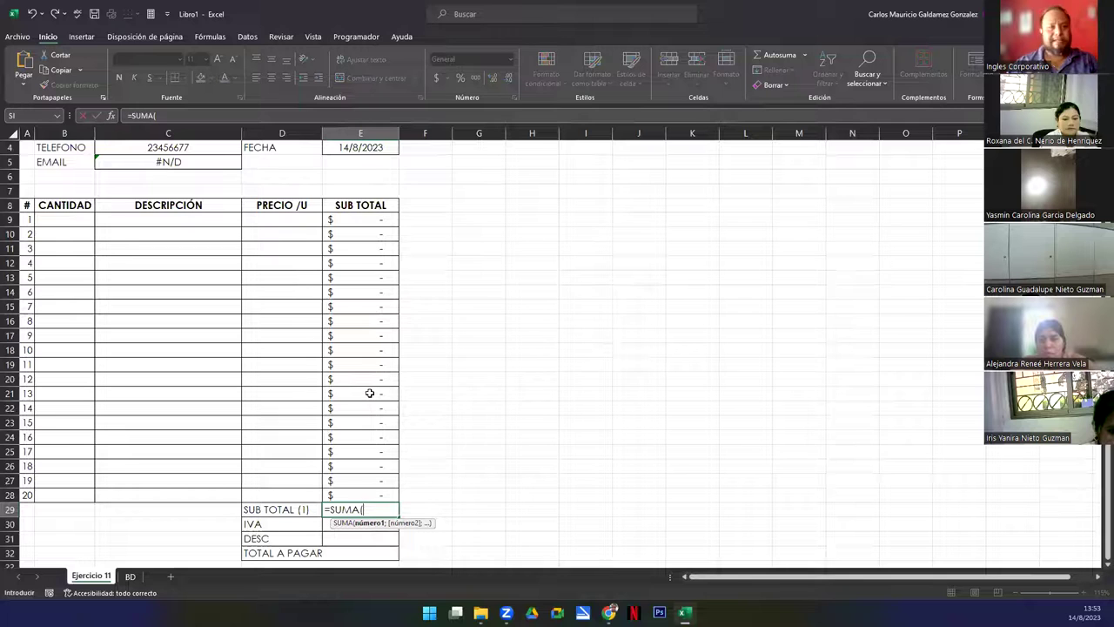
left_click_drag(336, 221, 341, 490)
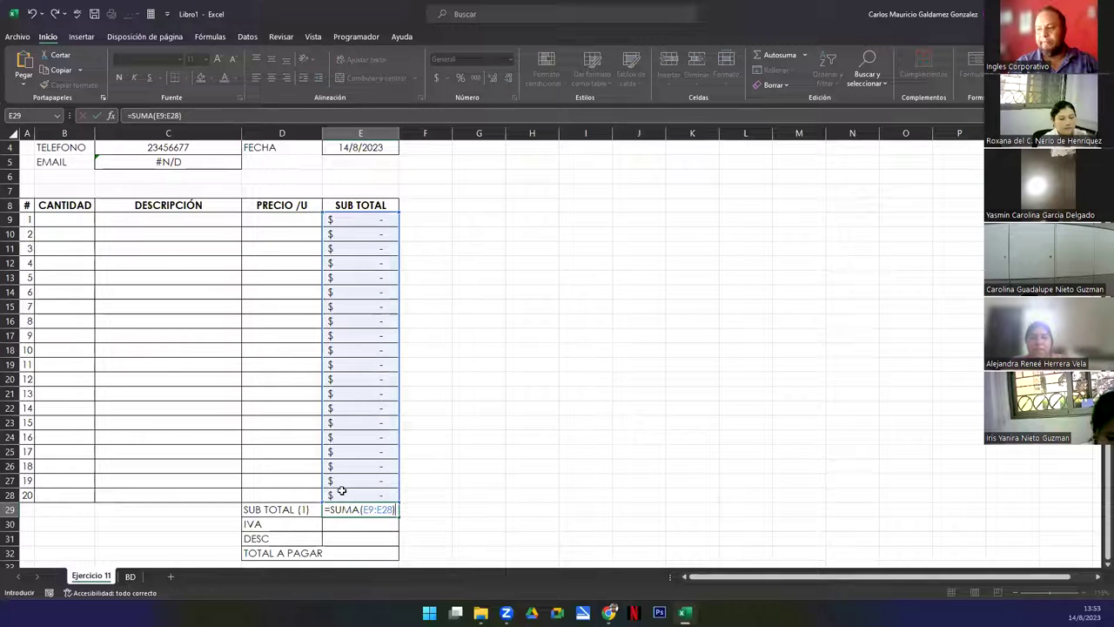
key("Return")
key("Up")
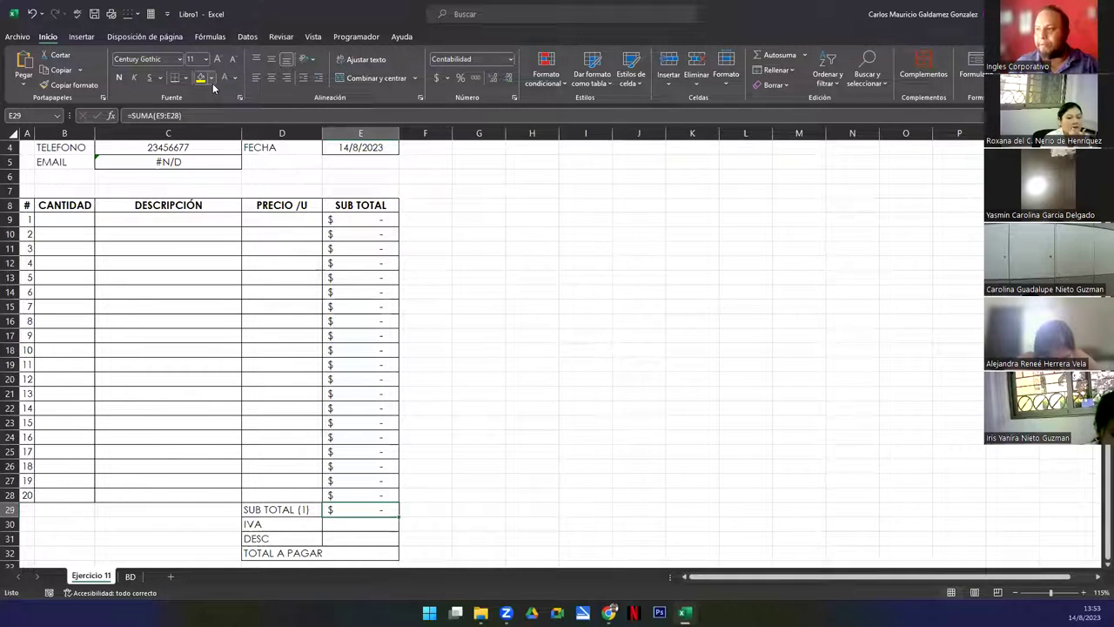
Give E29 a light-blue fill
left_click(212, 78)
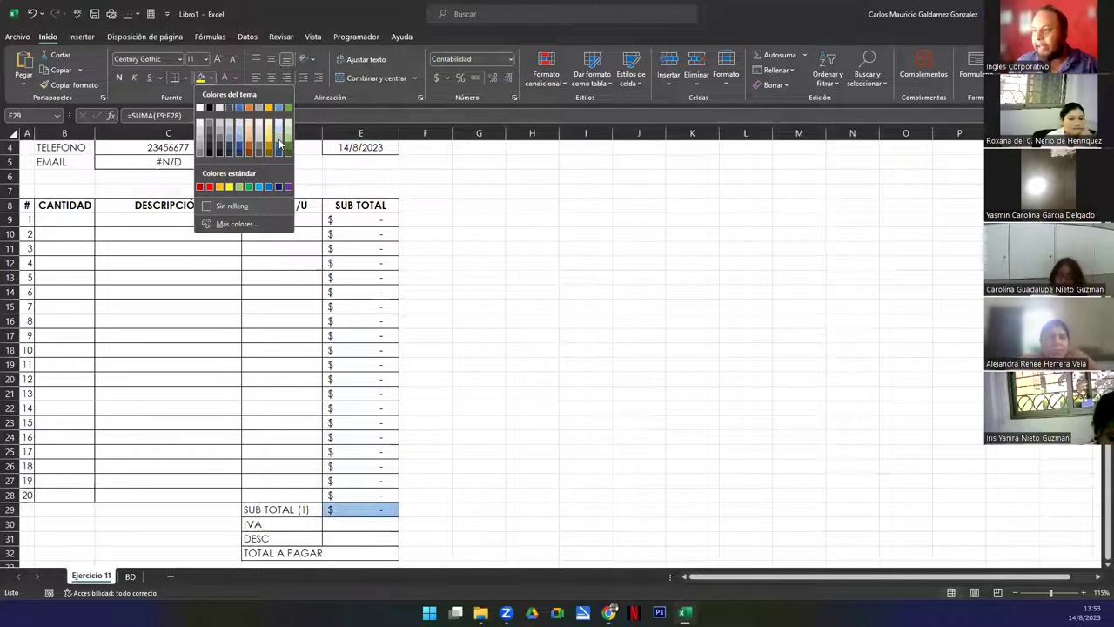
left_click(280, 144)
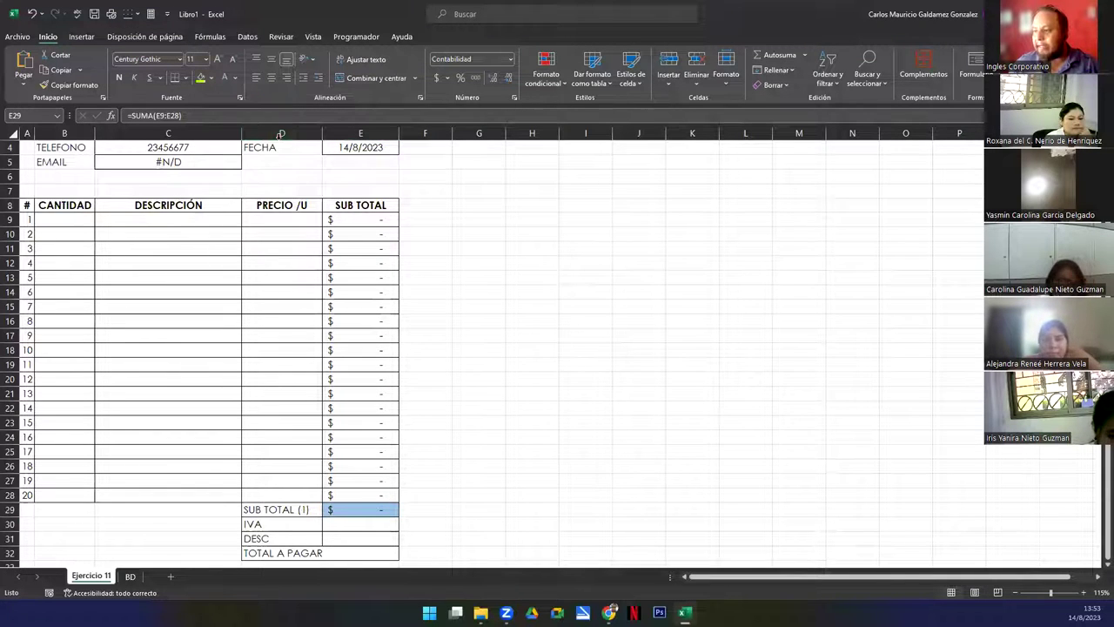
left_click(344, 525)
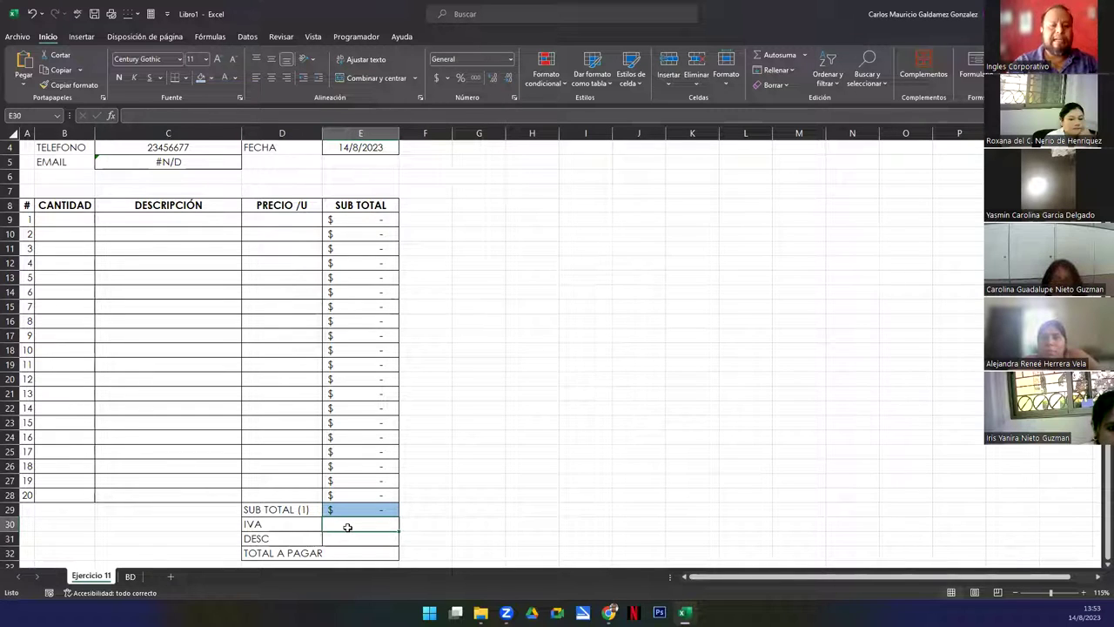
Label D30 'IVA 13%' and enter the tax formula =E29*13% in E30
key("Left")
key("F2")
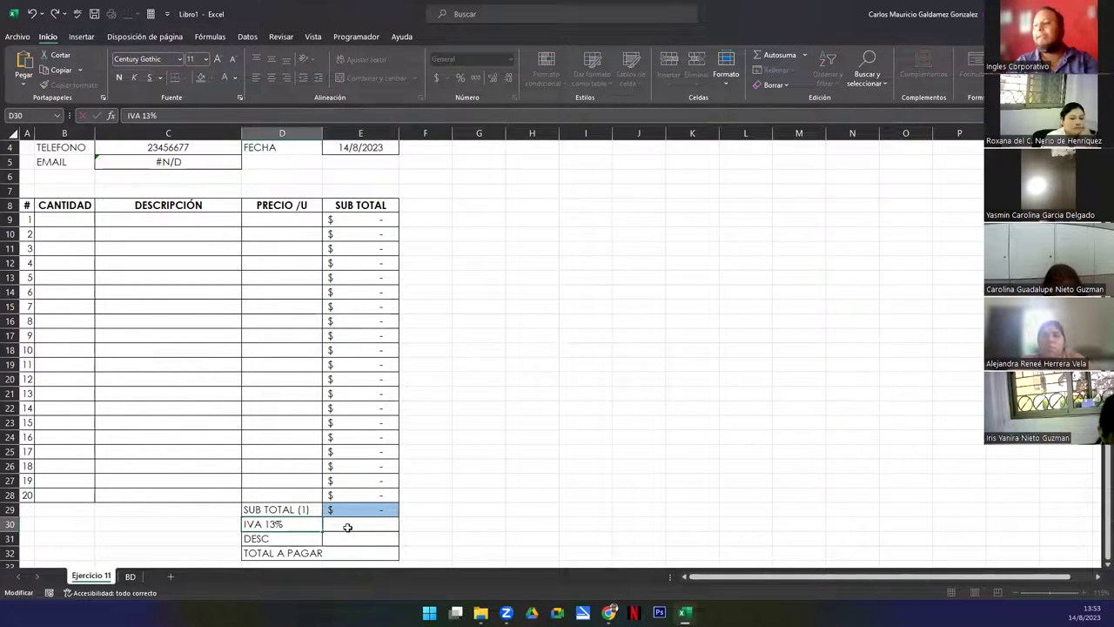
key("Tab")
type("=")
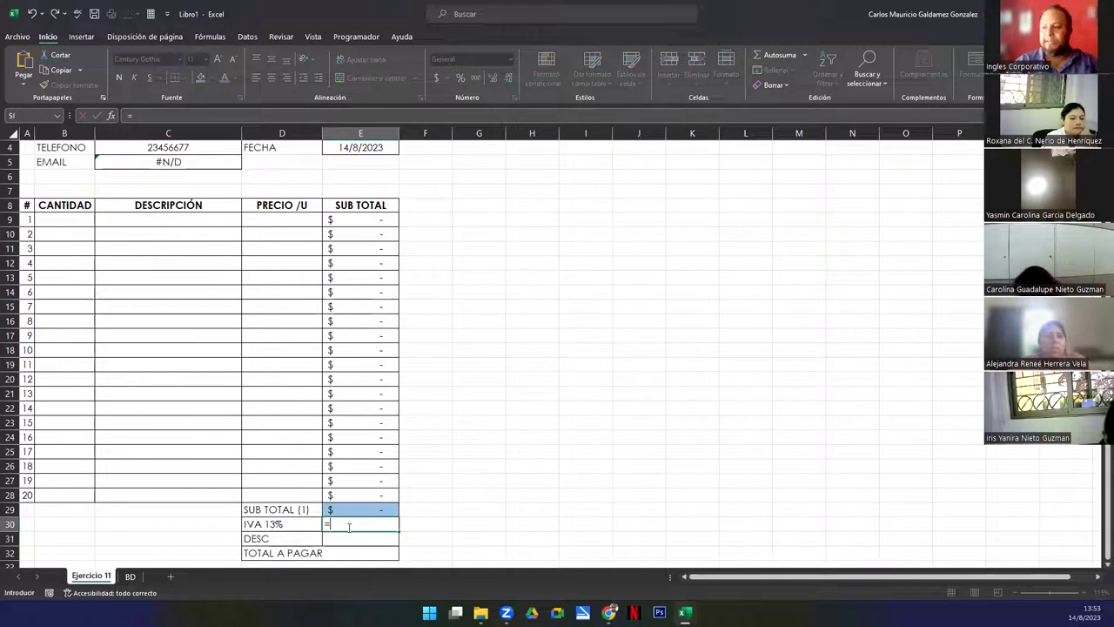
key("Up")
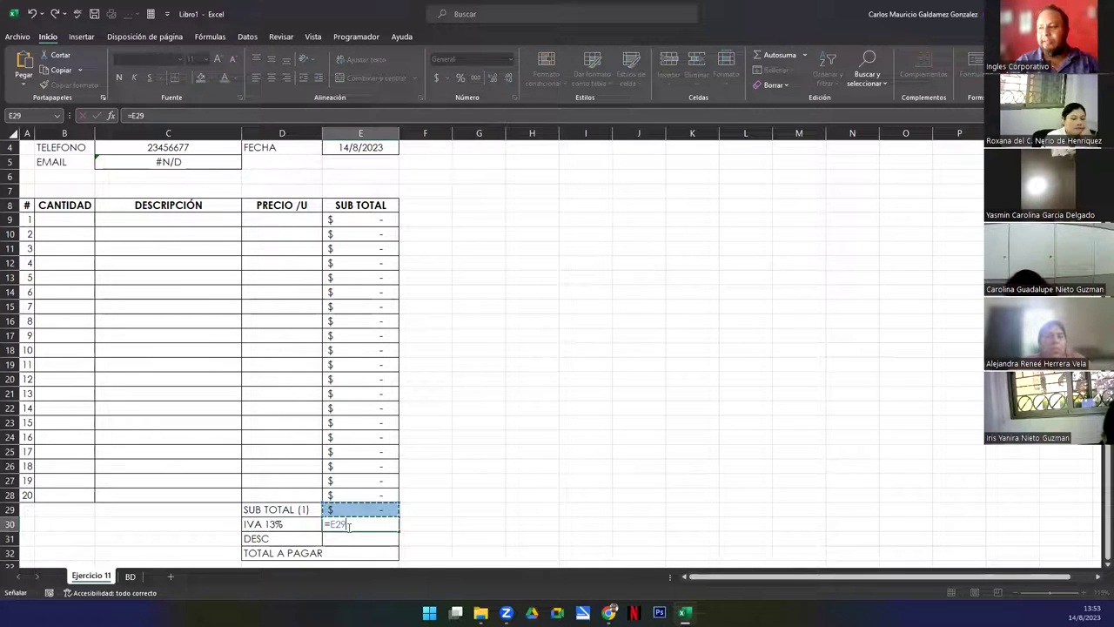
type("*13%")
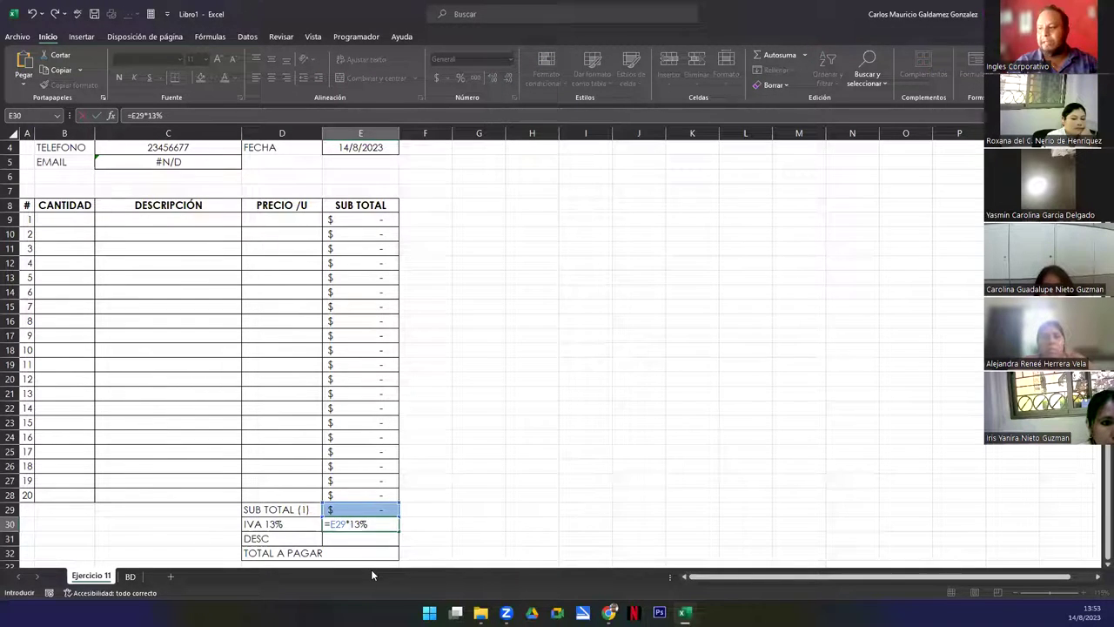
key("Left")
key("Right")
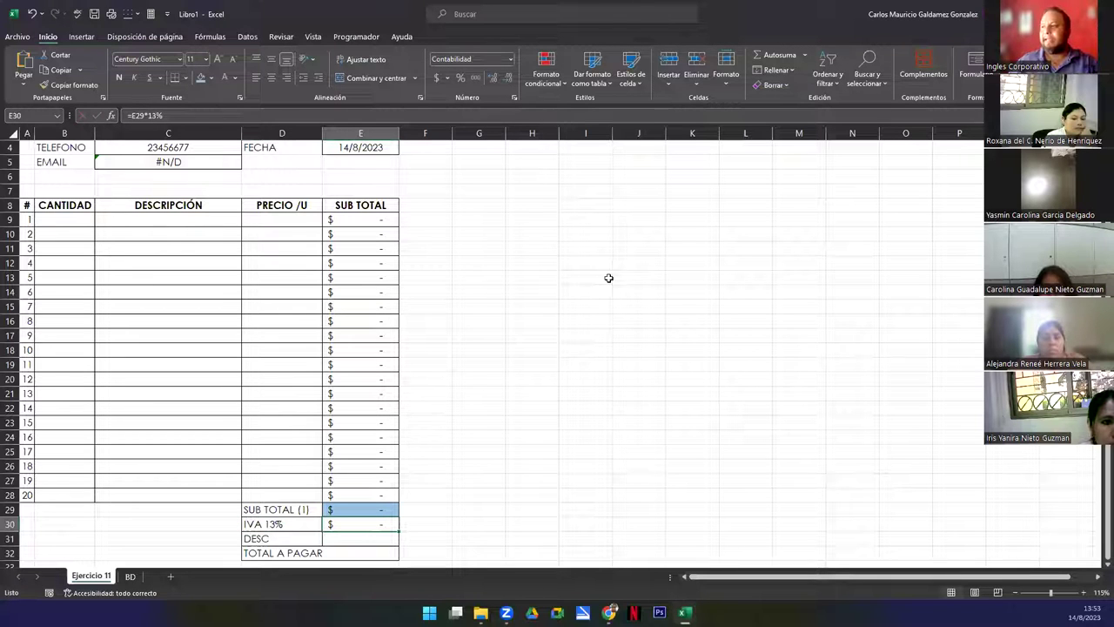
Fill the E30 tax cell with light orange
left_click(212, 78)
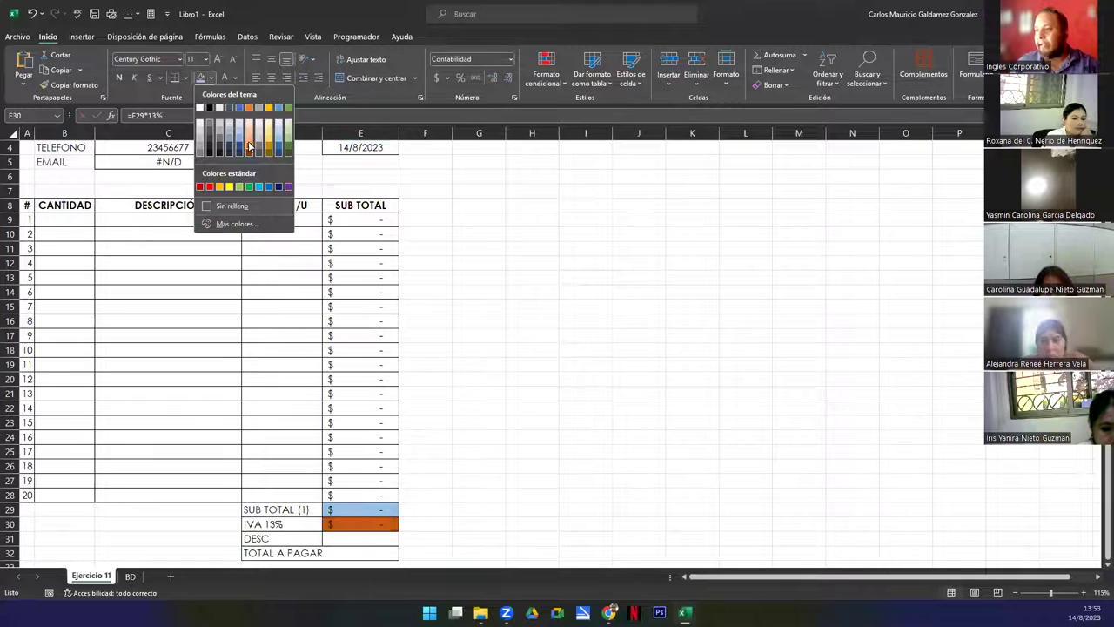
left_click(248, 139)
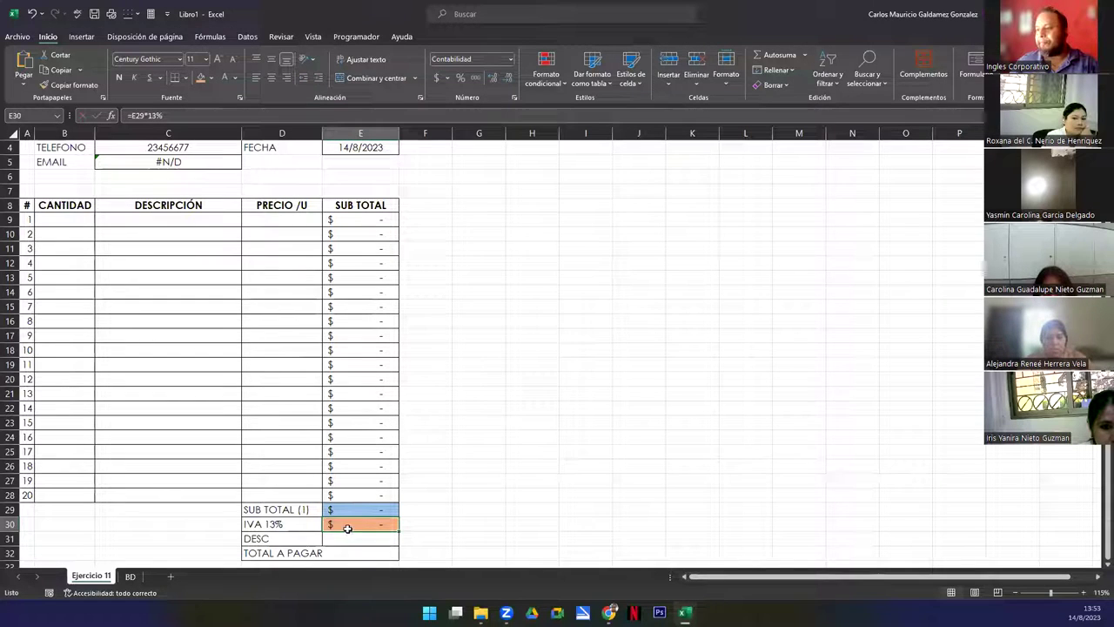
left_click(352, 539)
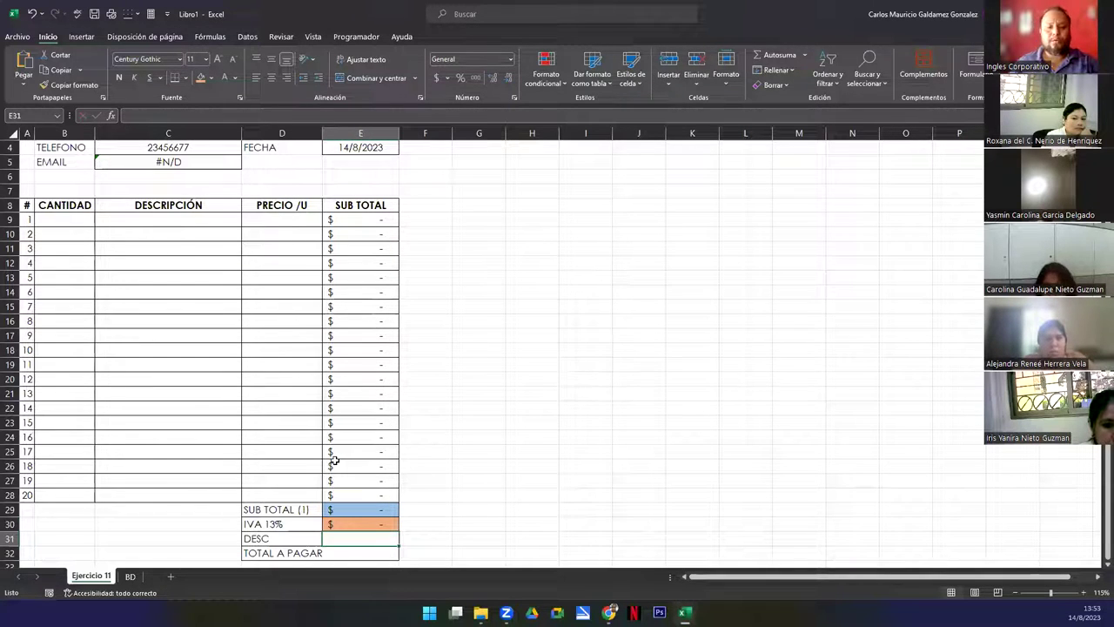
Change the D31 label to 'DESC 10%'
key("Left")
key("F2")
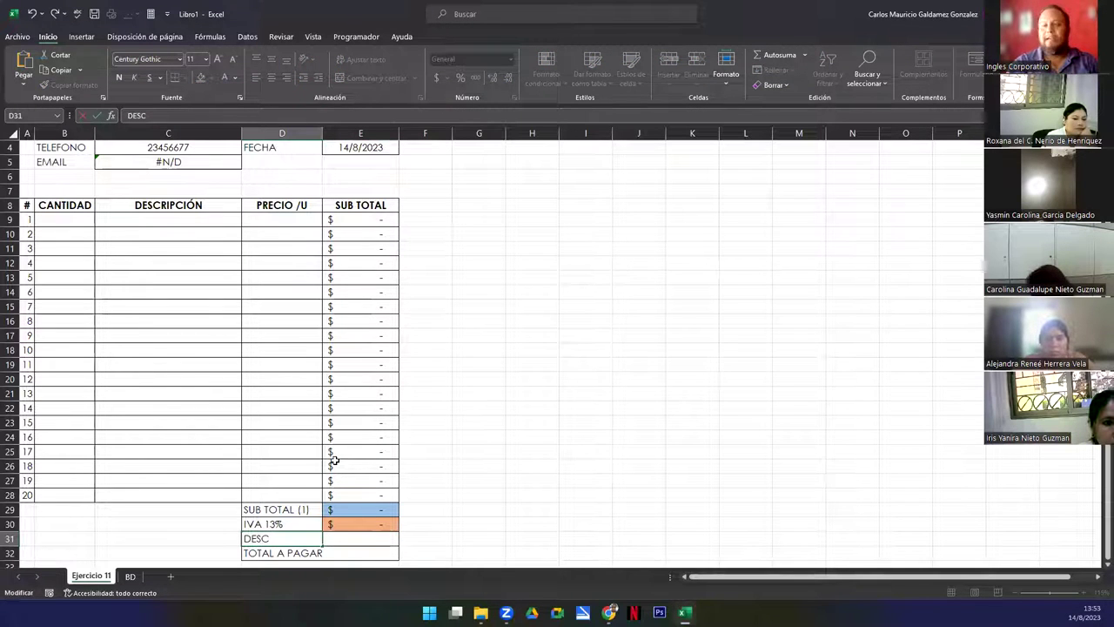
type("12%")
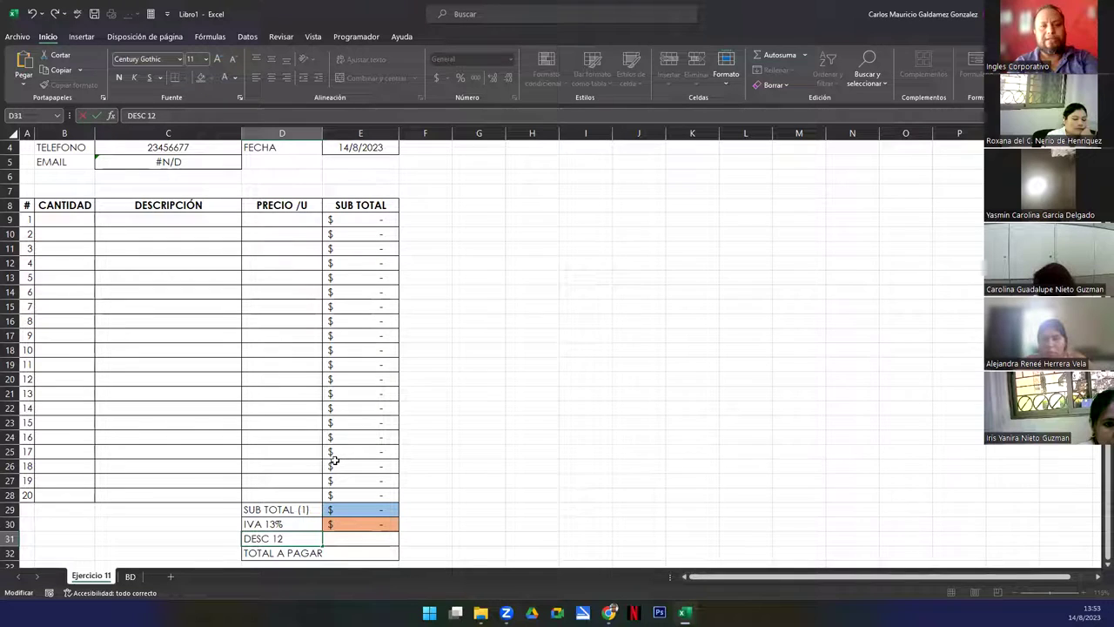
key("BackSpace")
key("BackSpace")
key("BackSpace")
key("BackSpace")
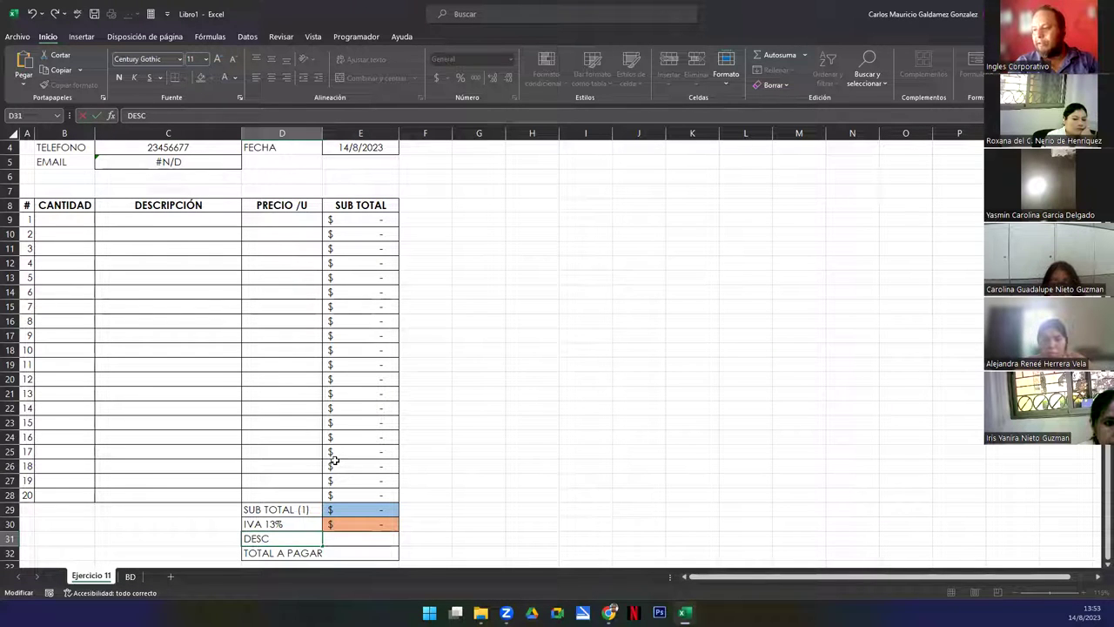
type("10%")
key("Tab")
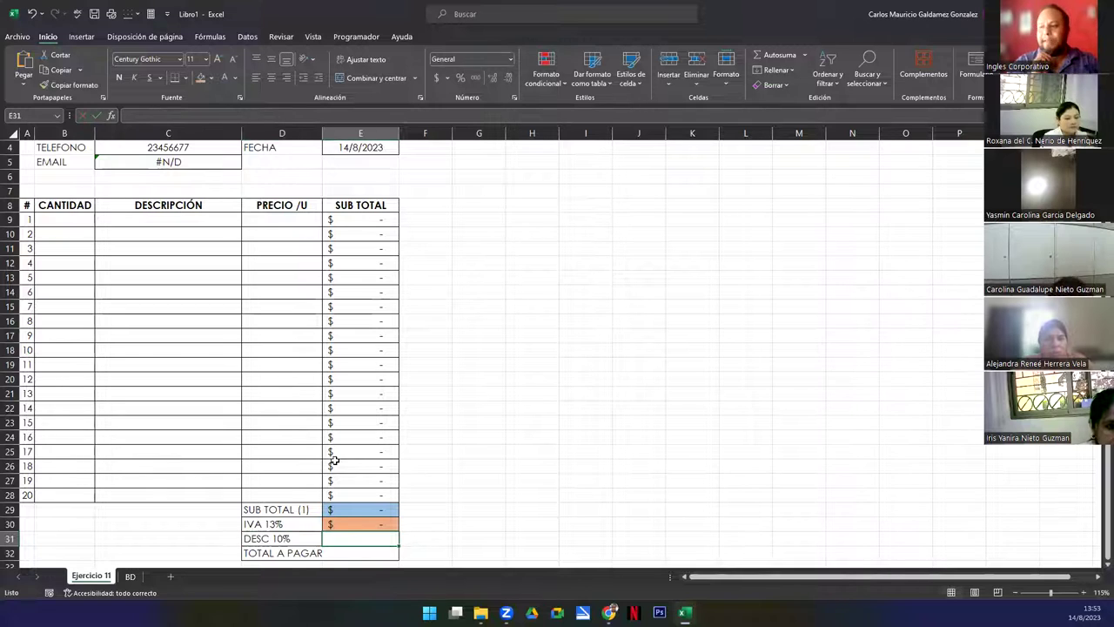
Enter the discount formula =E29*10% in E31
type("=")
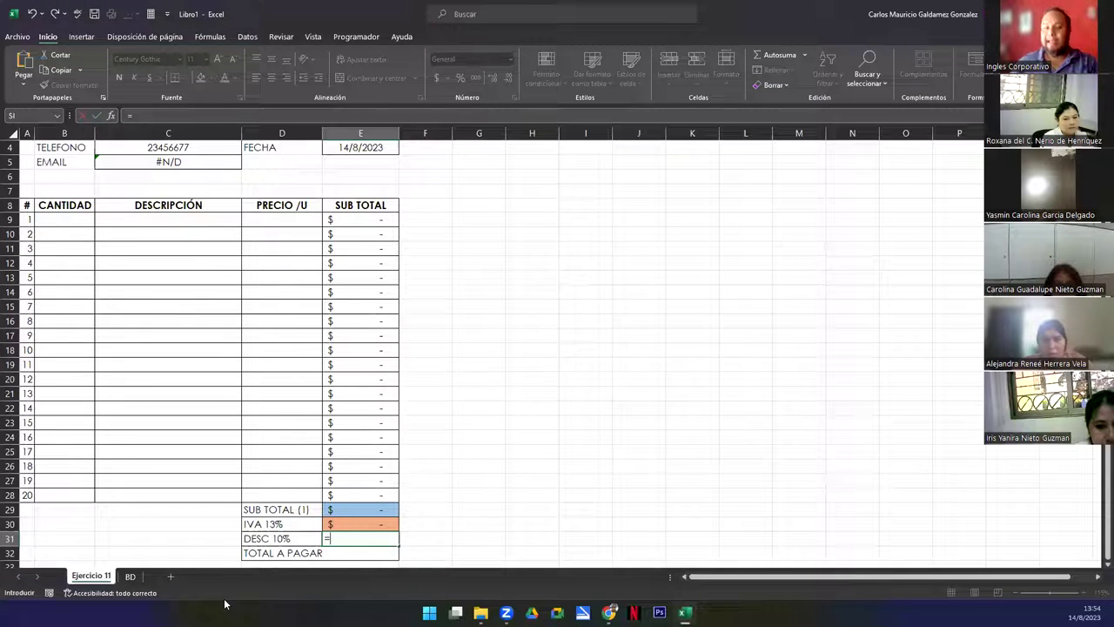
key("Up")
key("Up")
type("*10%")
key("Return")
key("Left")
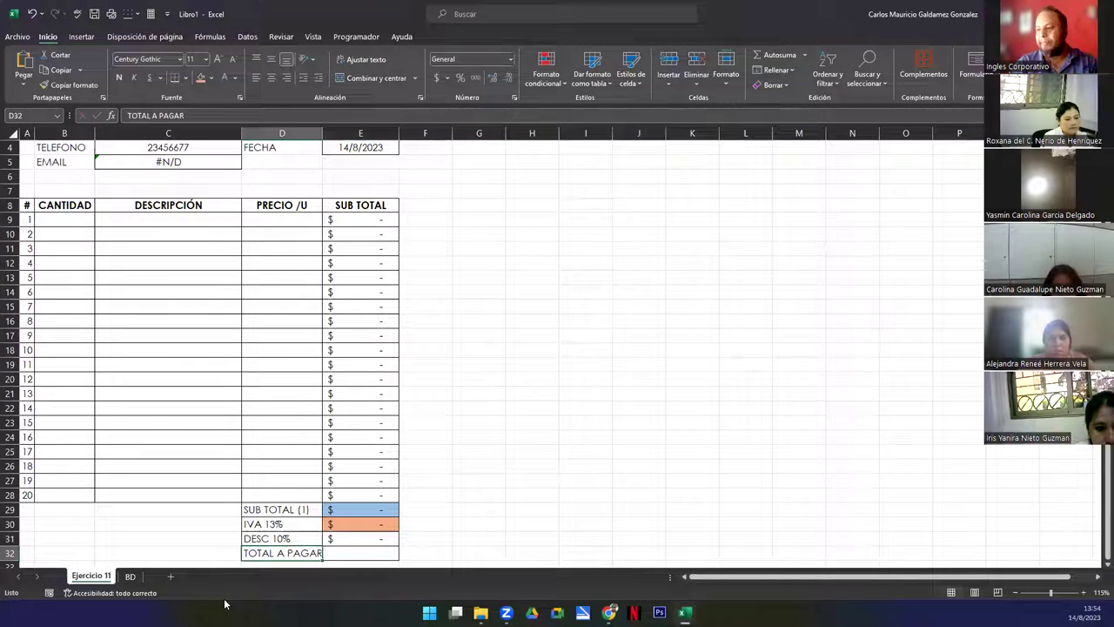
key("Right")
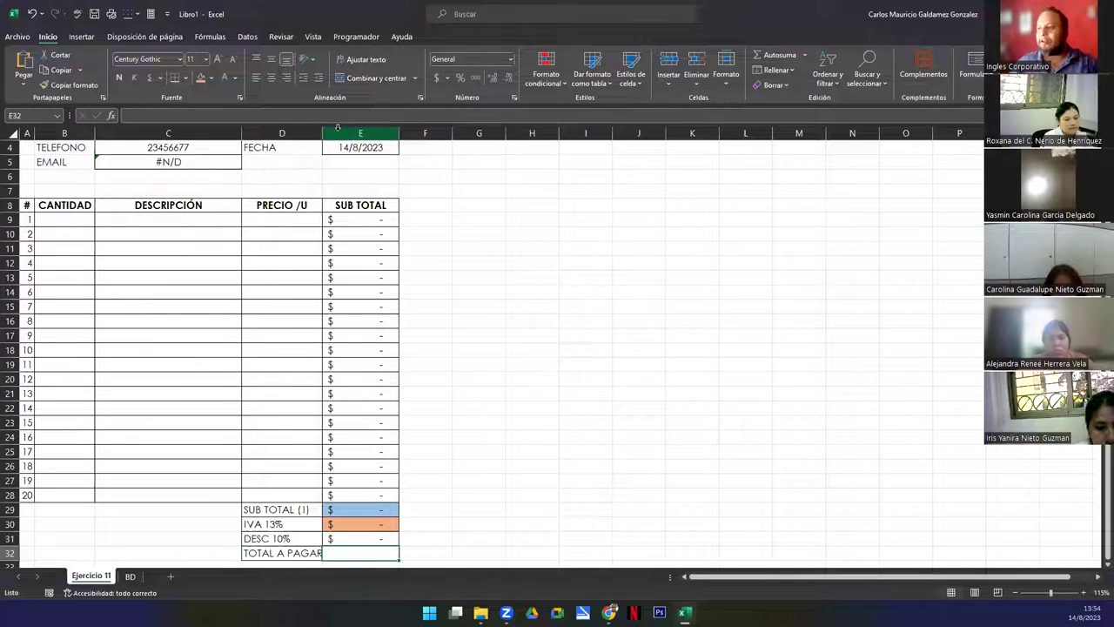
Widen column D slightly, fill E31 green, and make E32 red with white text
left_click_drag(321, 128, 326, 129)
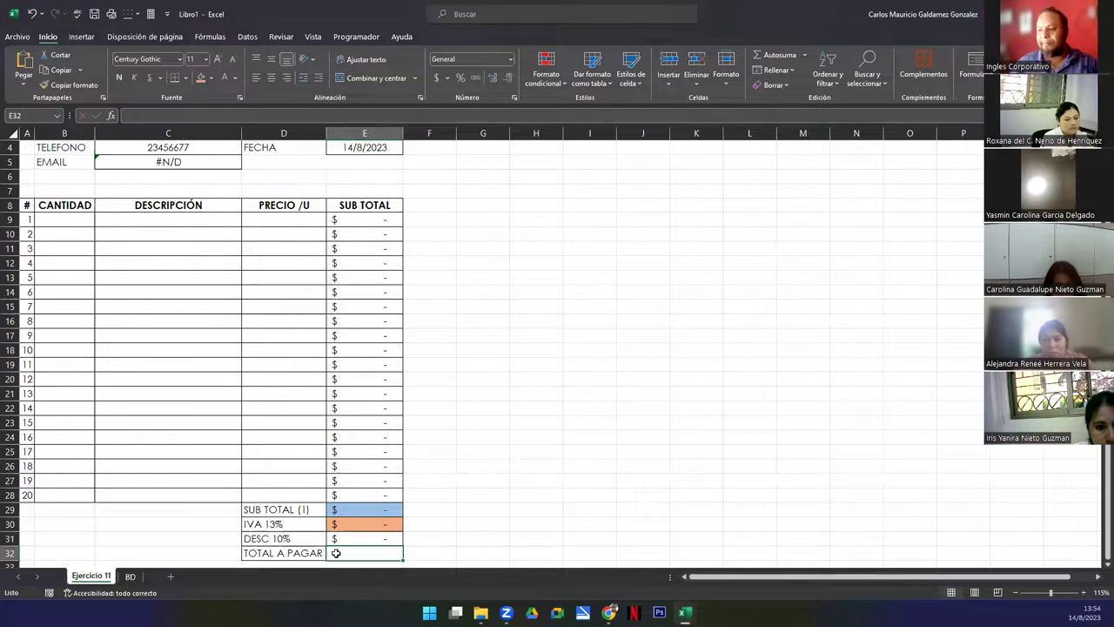
left_click(354, 536)
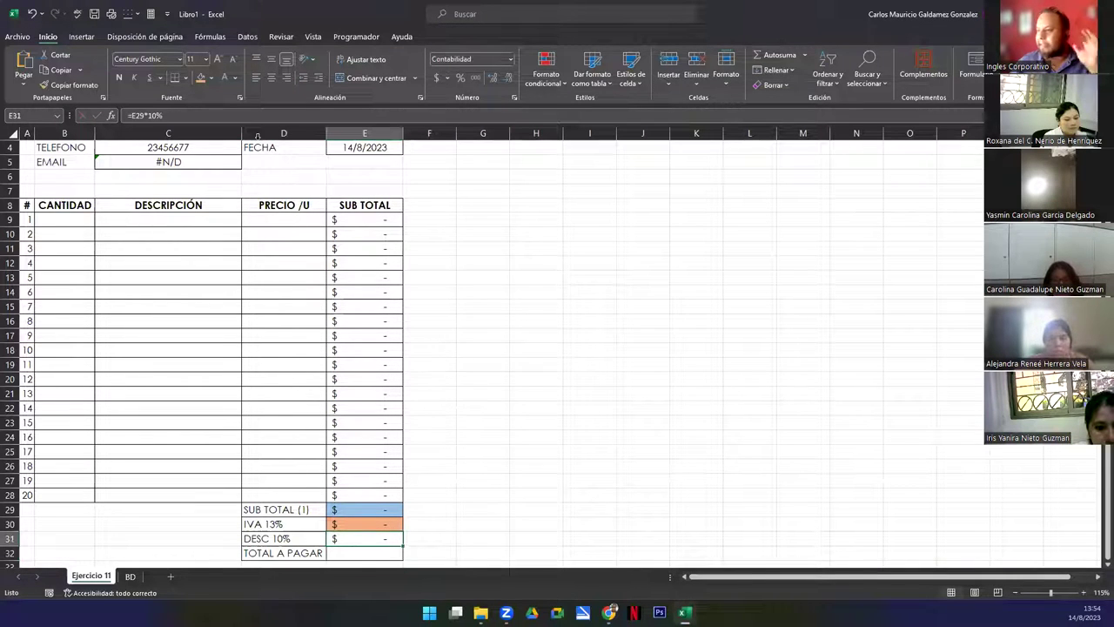
left_click(208, 79)
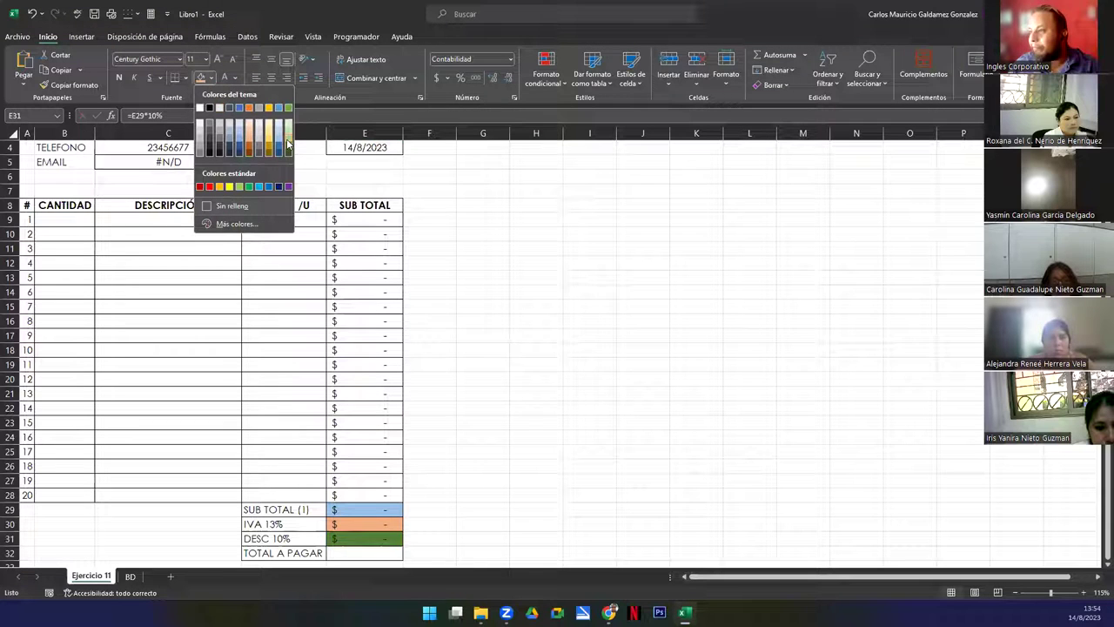
left_click(288, 107)
left_click(364, 554)
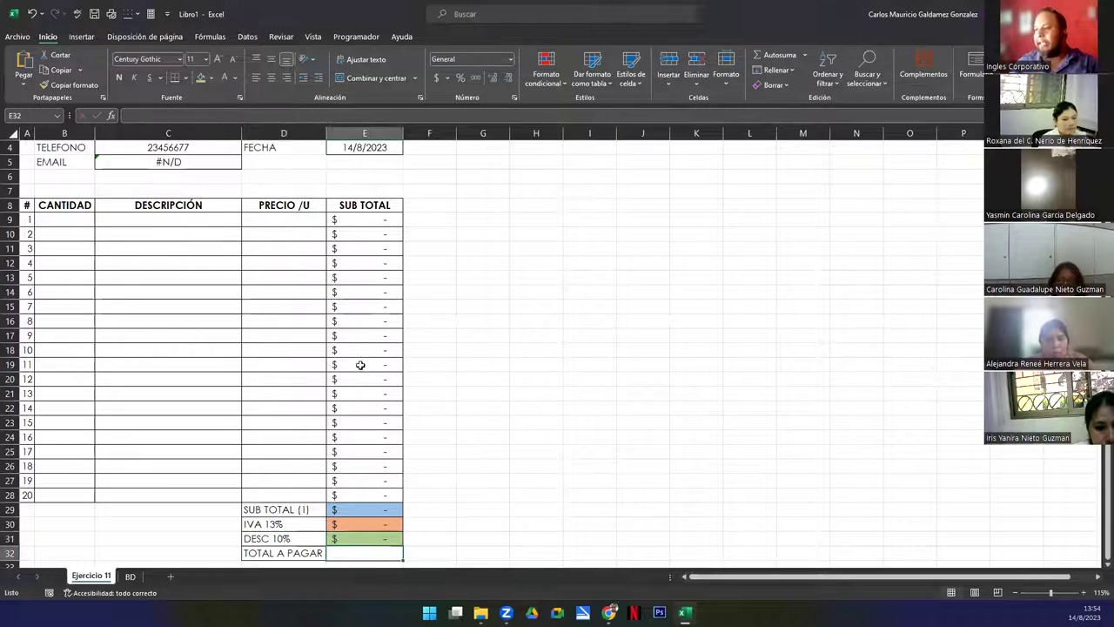
left_click(209, 78)
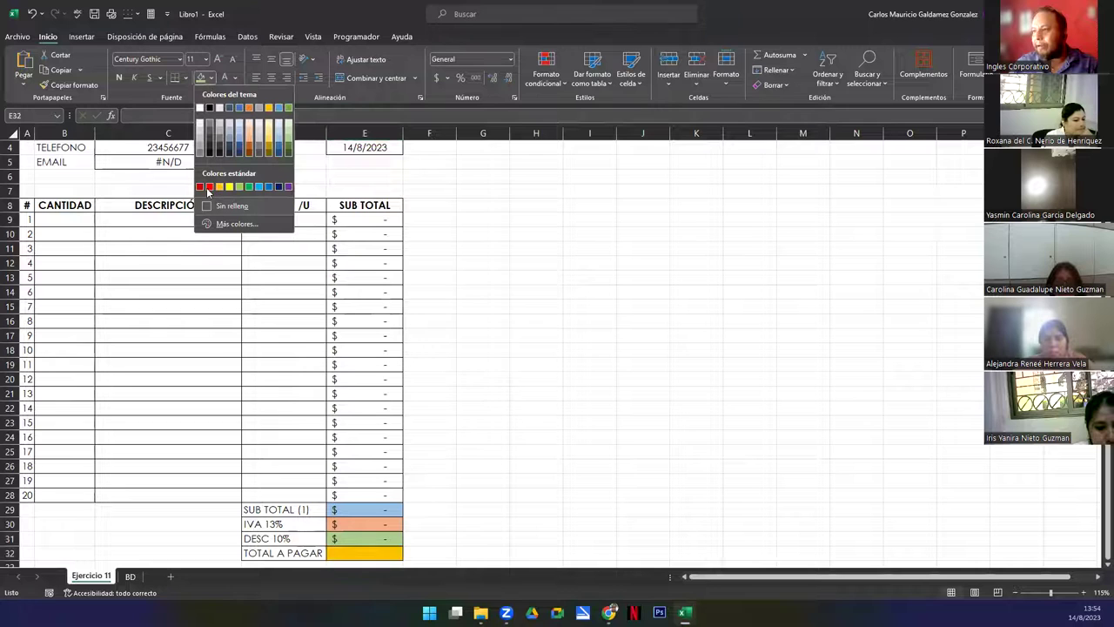
left_click(209, 187)
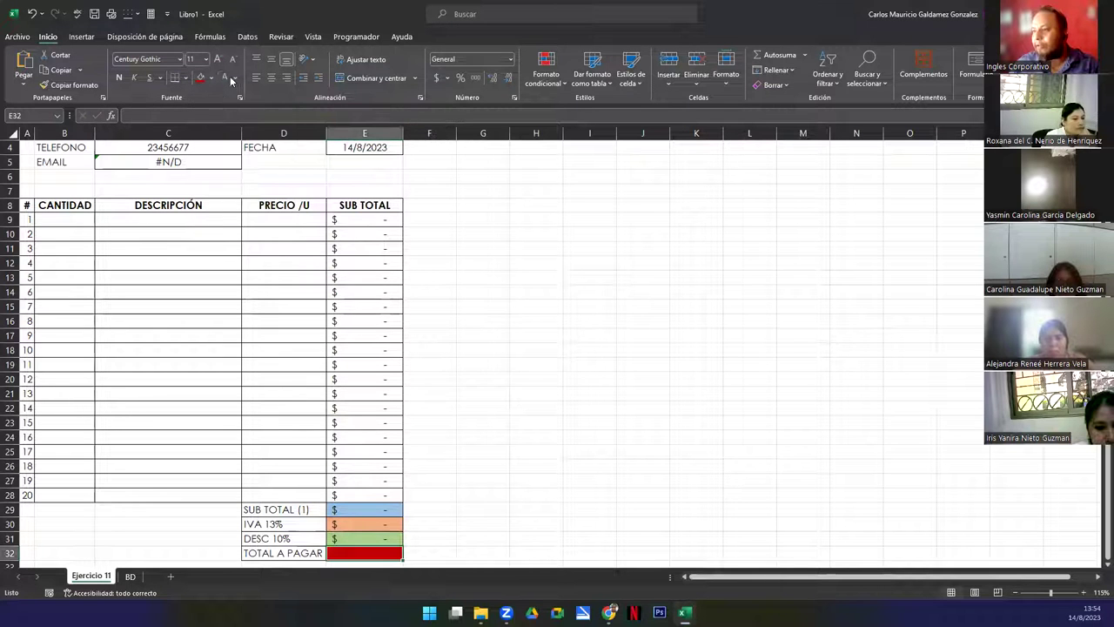
left_click(234, 79)
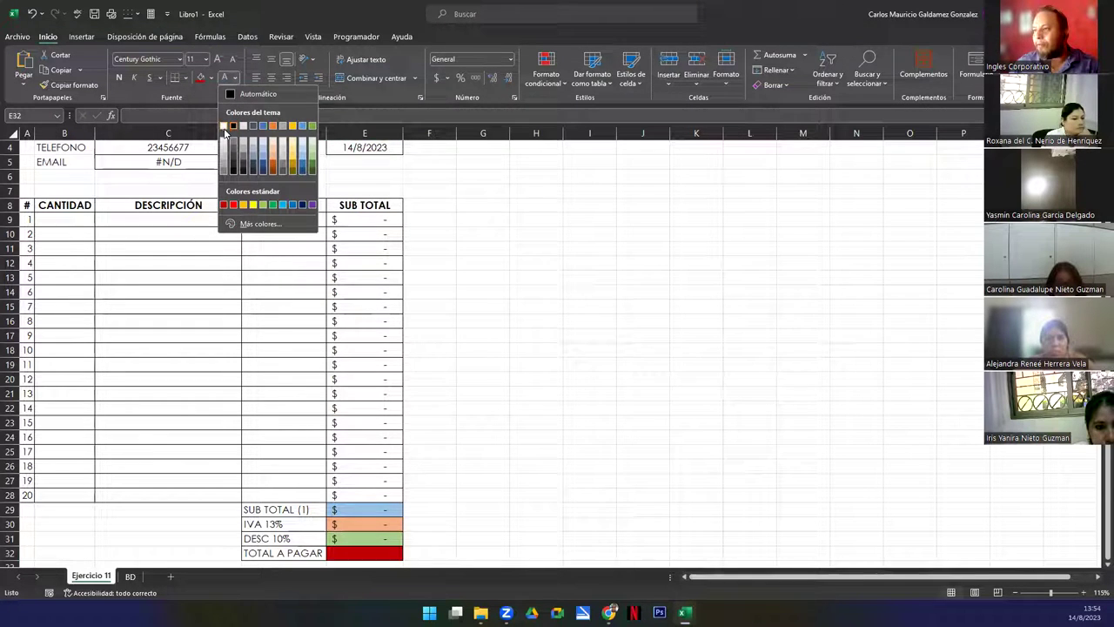
left_click(224, 127)
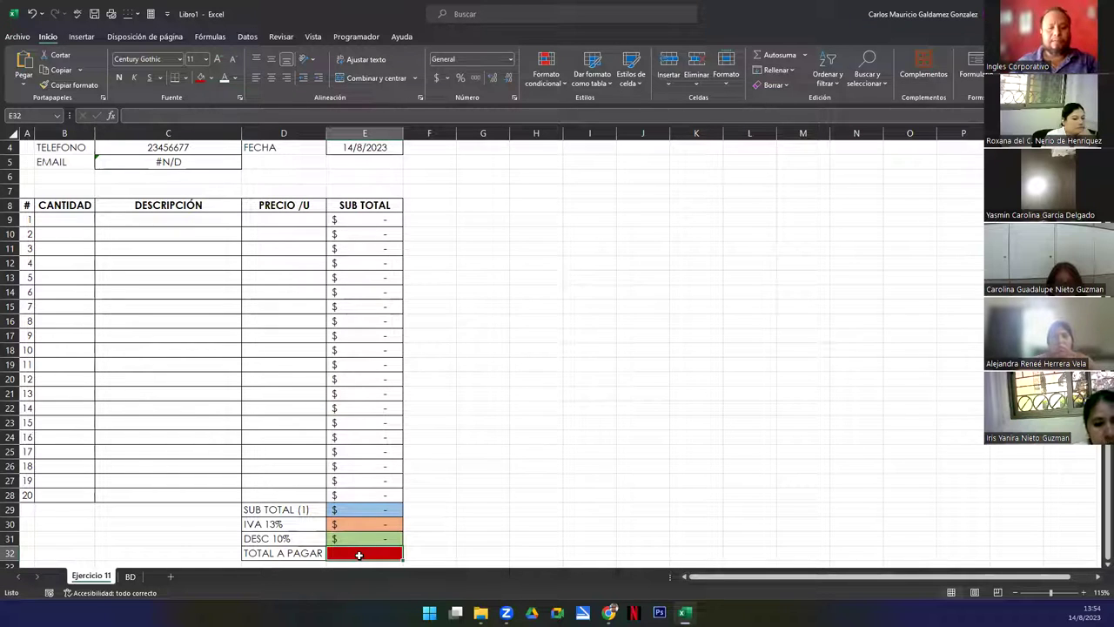
Enter the total to pay formula =E29+E30-E31 in E32
type("=")
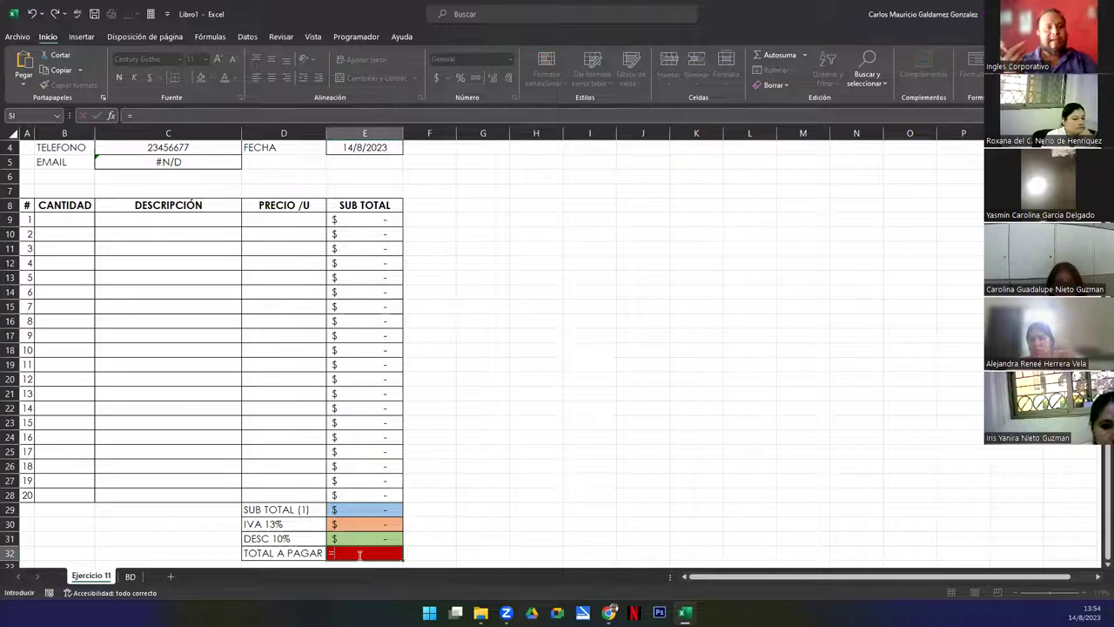
key("Up")
key("Up")
key("Up")
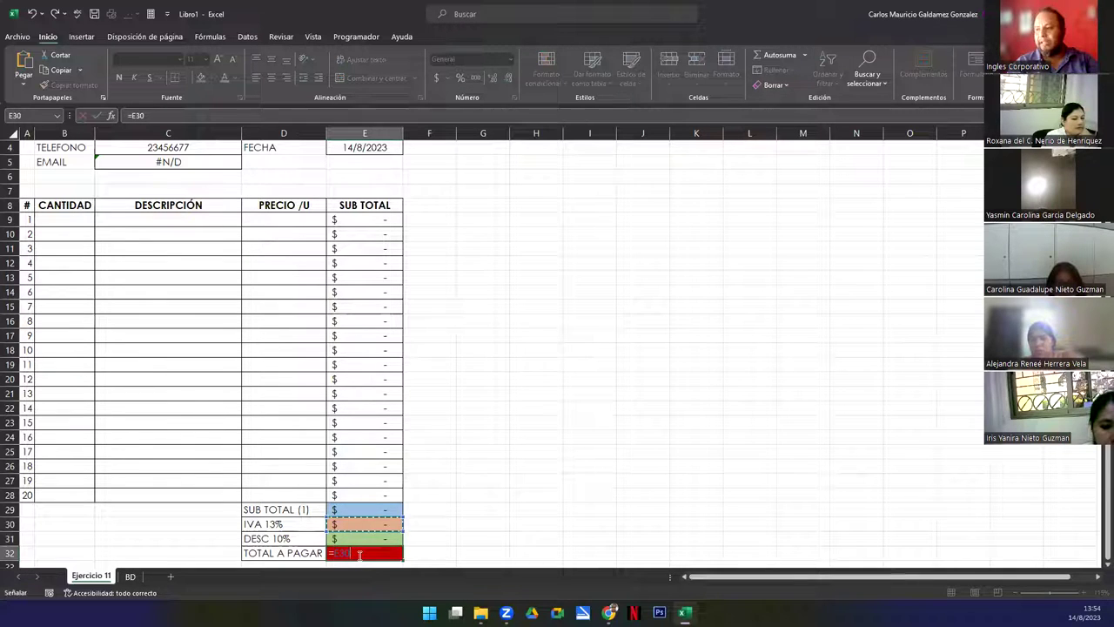
type("+")
key("Up")
key("Up")
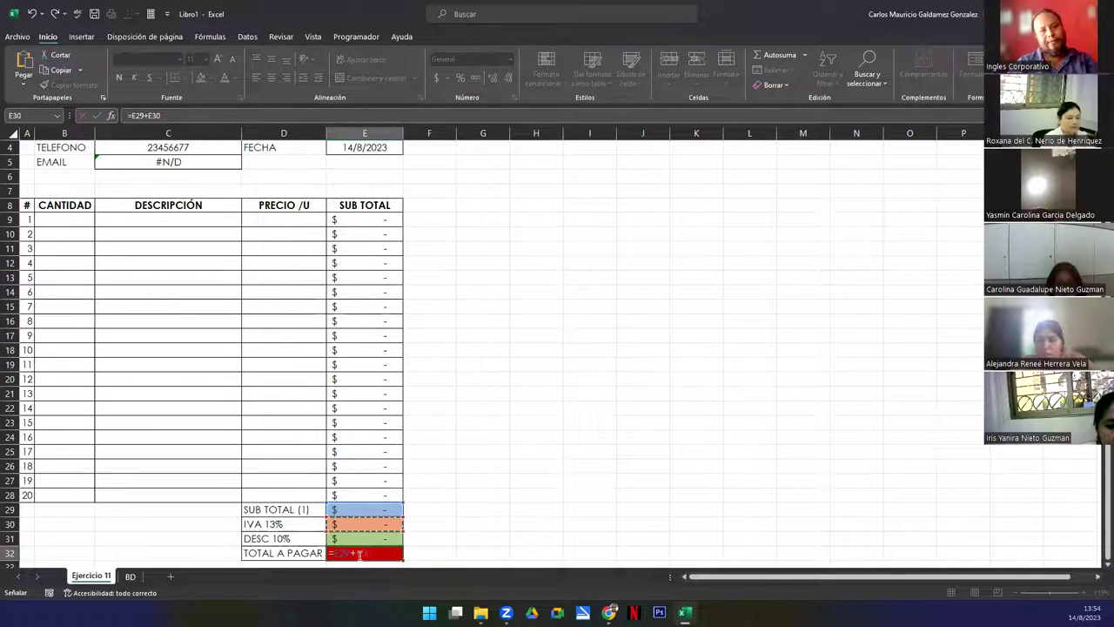
type("-")
key("Up")
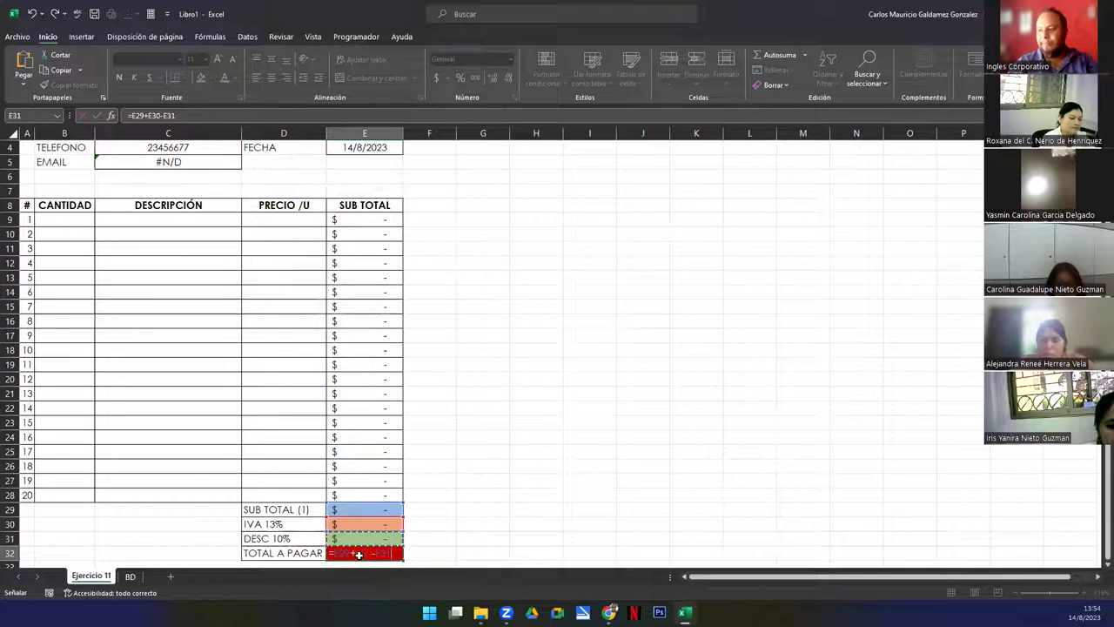
key("Return")
key("Up")
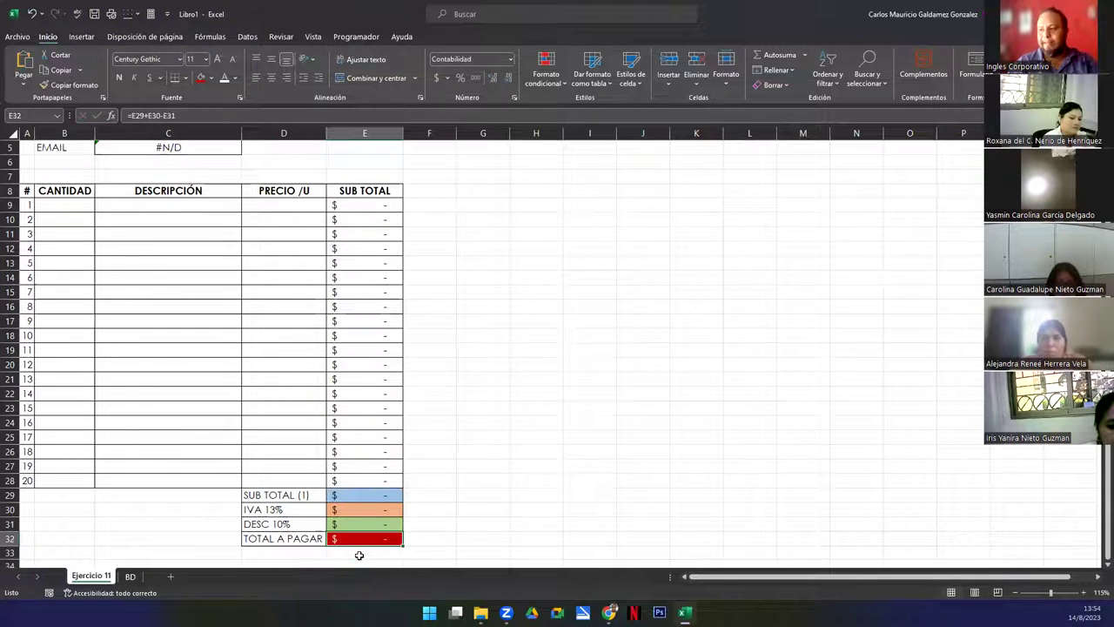
key("ctrl+Up")
key("ctrl+Up")
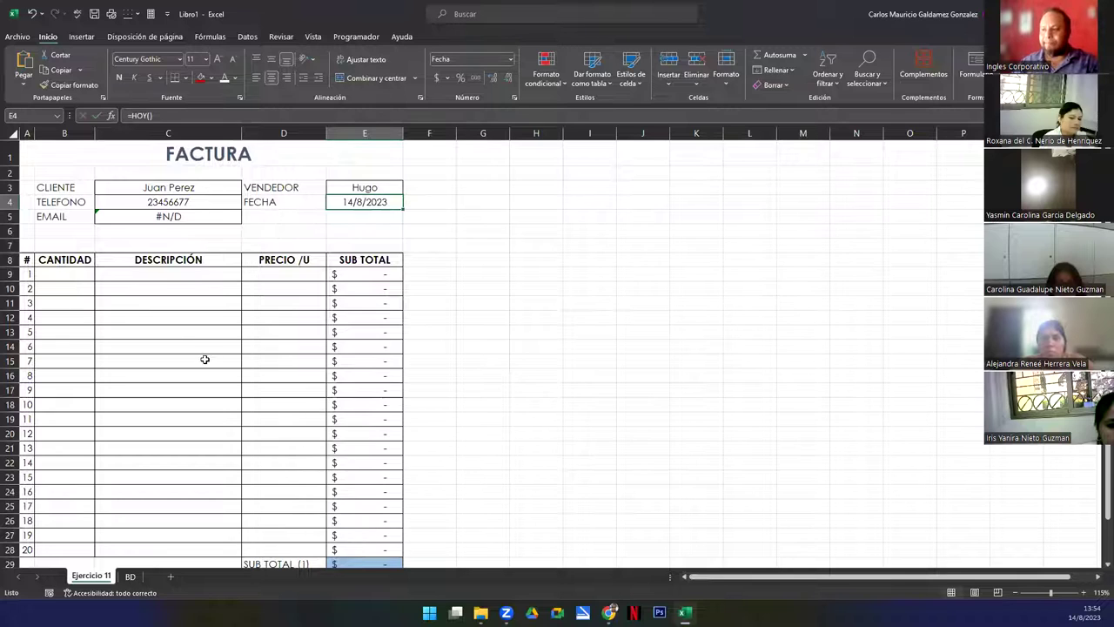
scroll(186, 350, "down", 1, "ctrl")
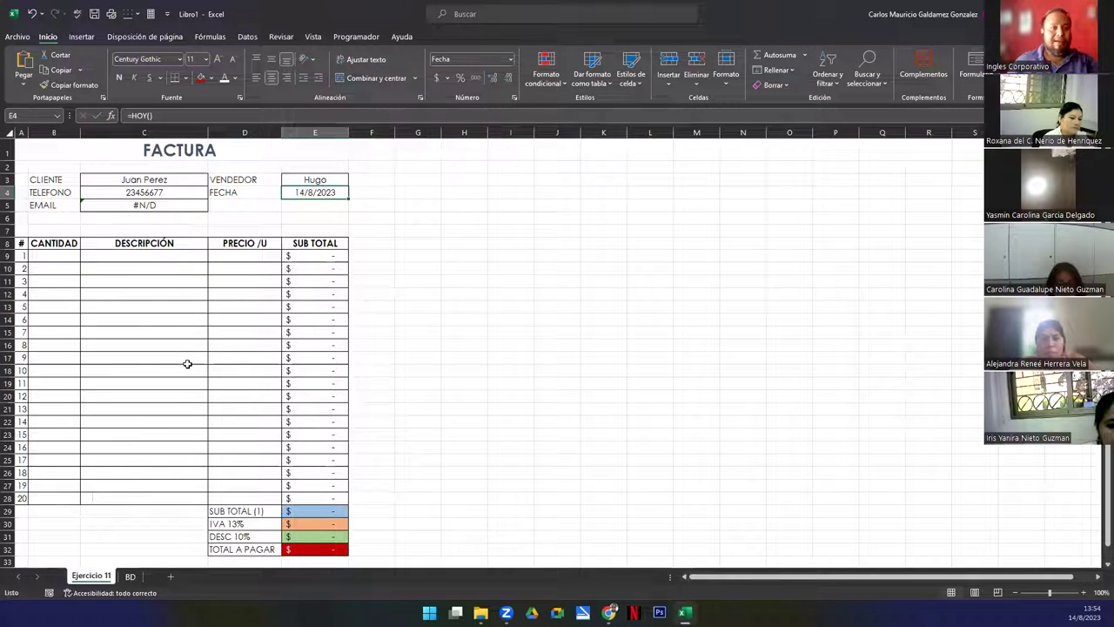
left_click(130, 576)
left_click(93, 576)
left_click(130, 576)
left_click_drag(33, 147, 166, 253)
left_click_drag(135, 523, 122, 561)
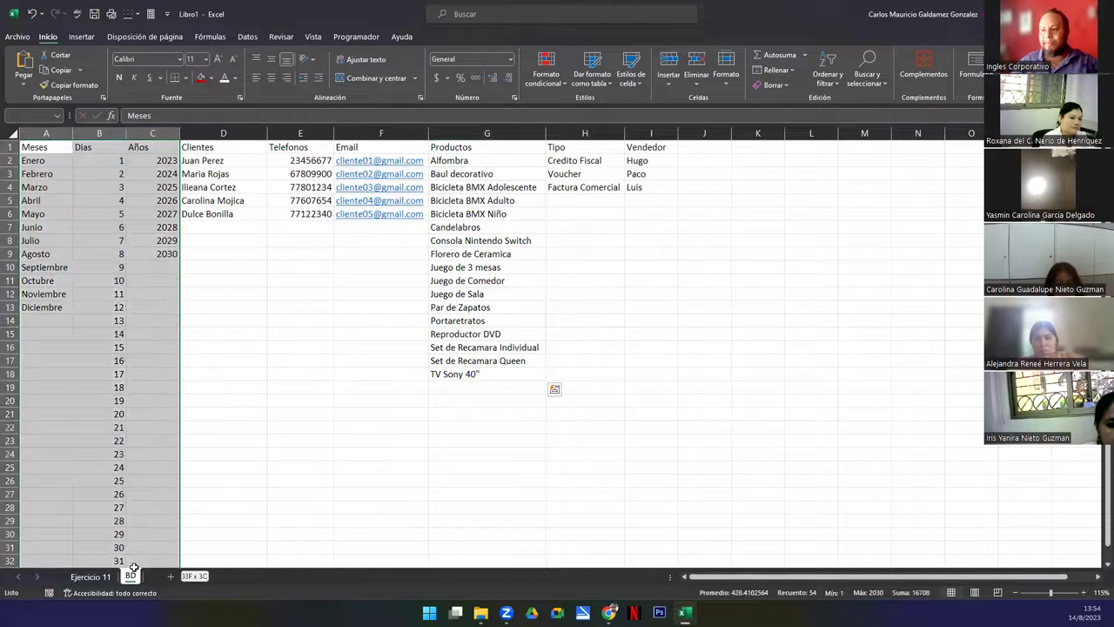
left_click(90, 576)
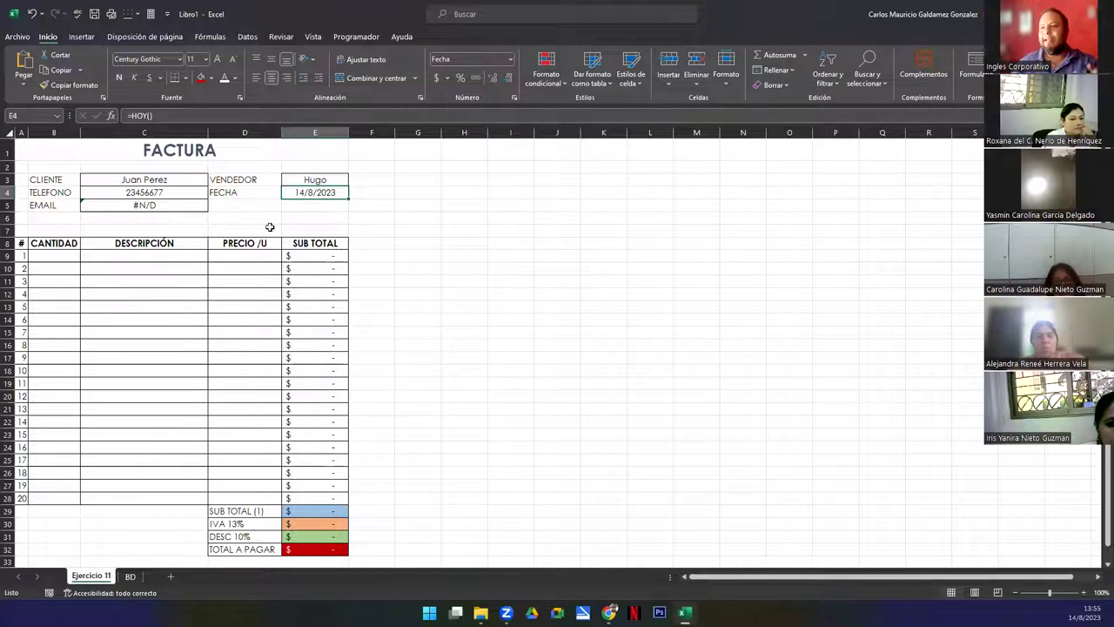
left_click(263, 195)
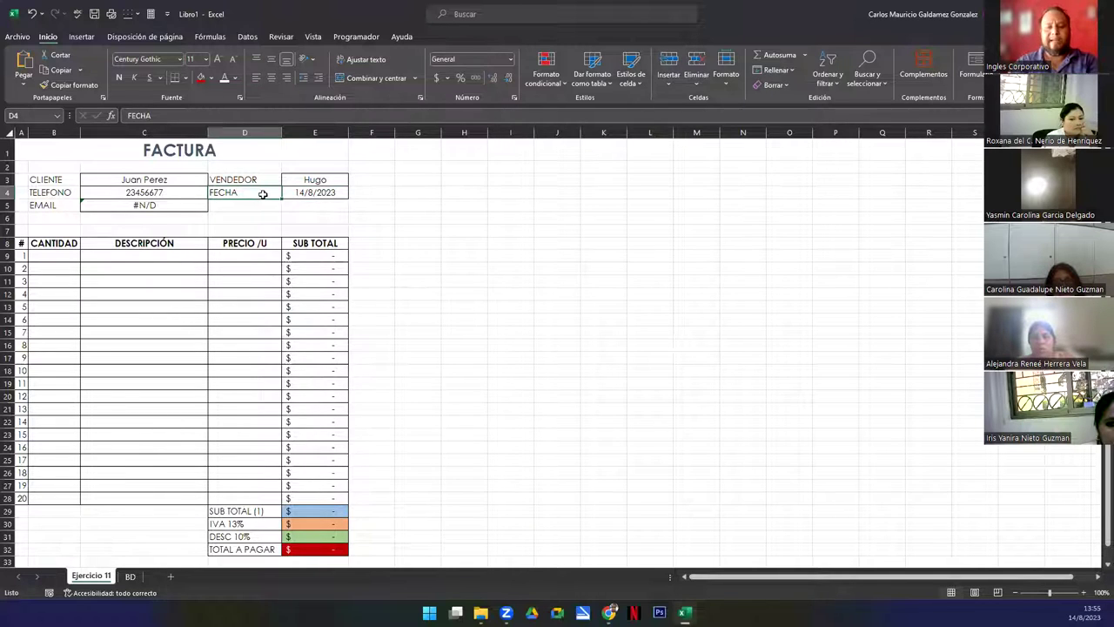
key("Down")
type("DI")
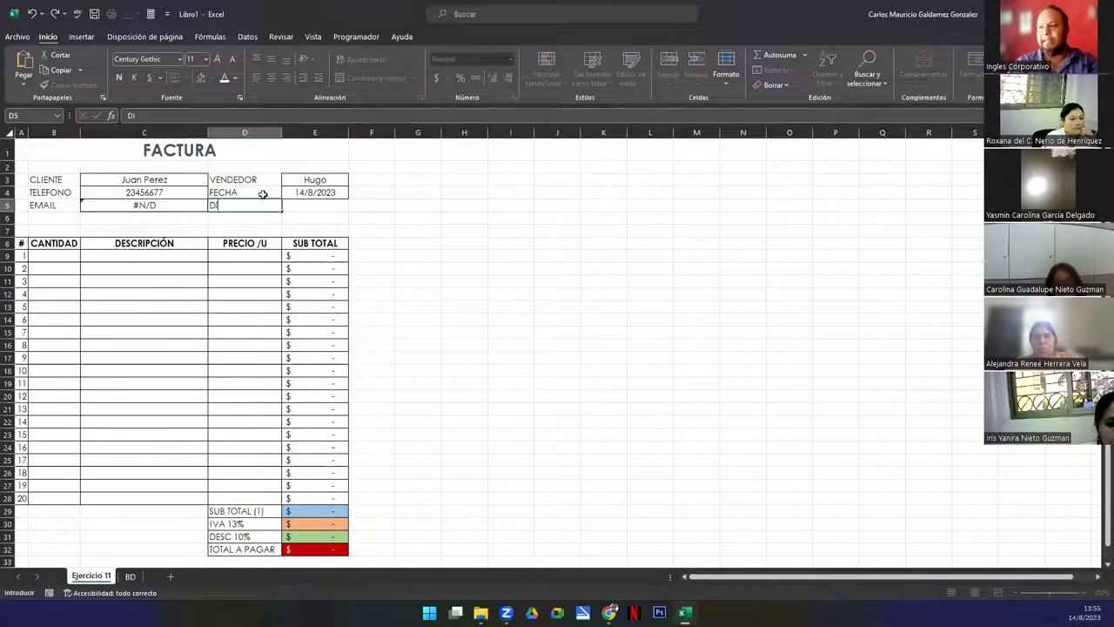
type("a")
key("Return")
type("Mes")
key("Return")
type("Año")
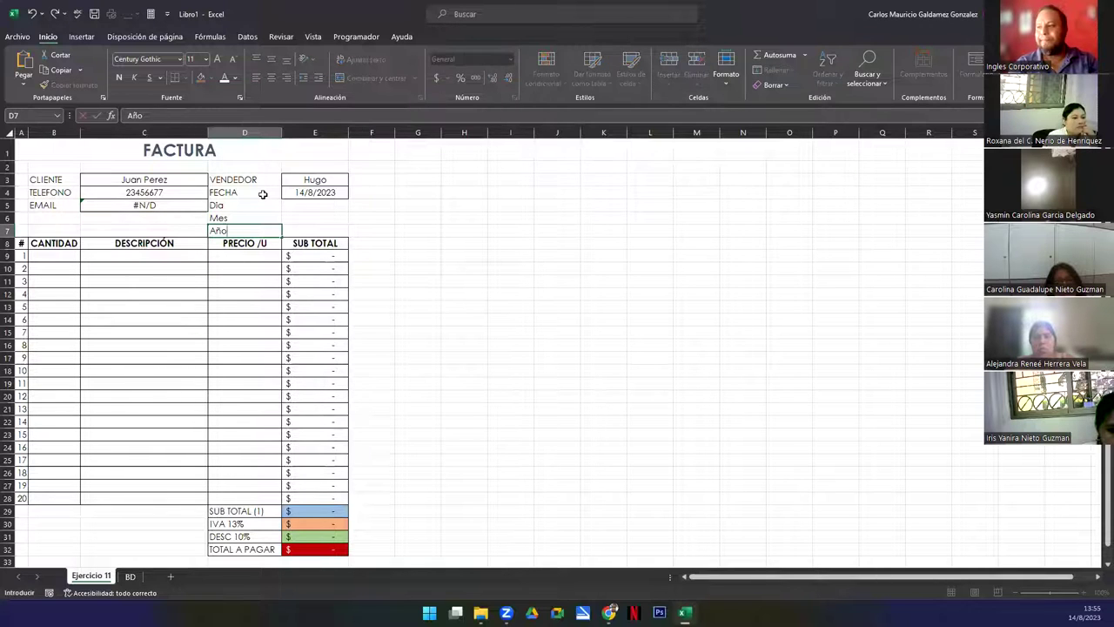
key("Tab")
left_click_drag(289, 206, 302, 224)
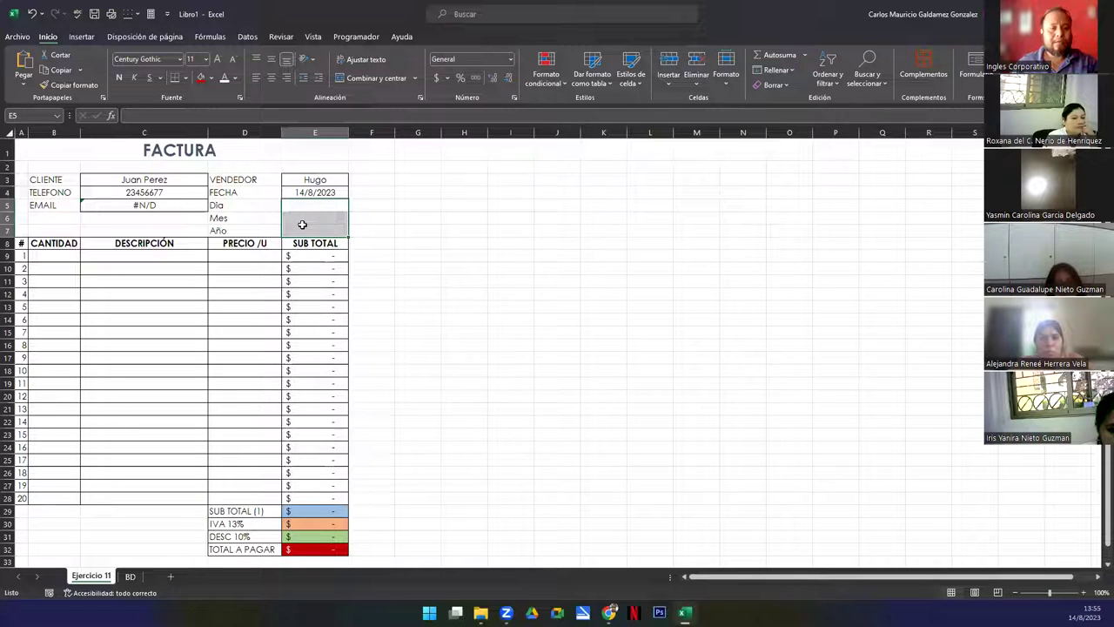
left_click_drag(232, 205, 235, 227)
key("Delete")
left_click(236, 227)
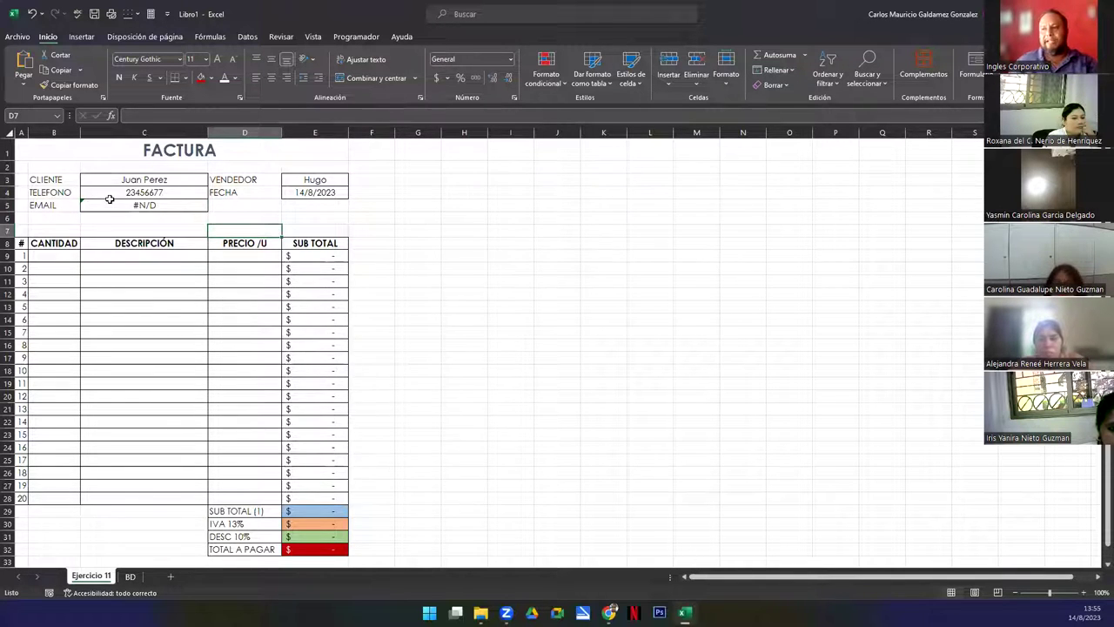
Fill line 1 with 5 Candelabros at 17.99
left_click(49, 258)
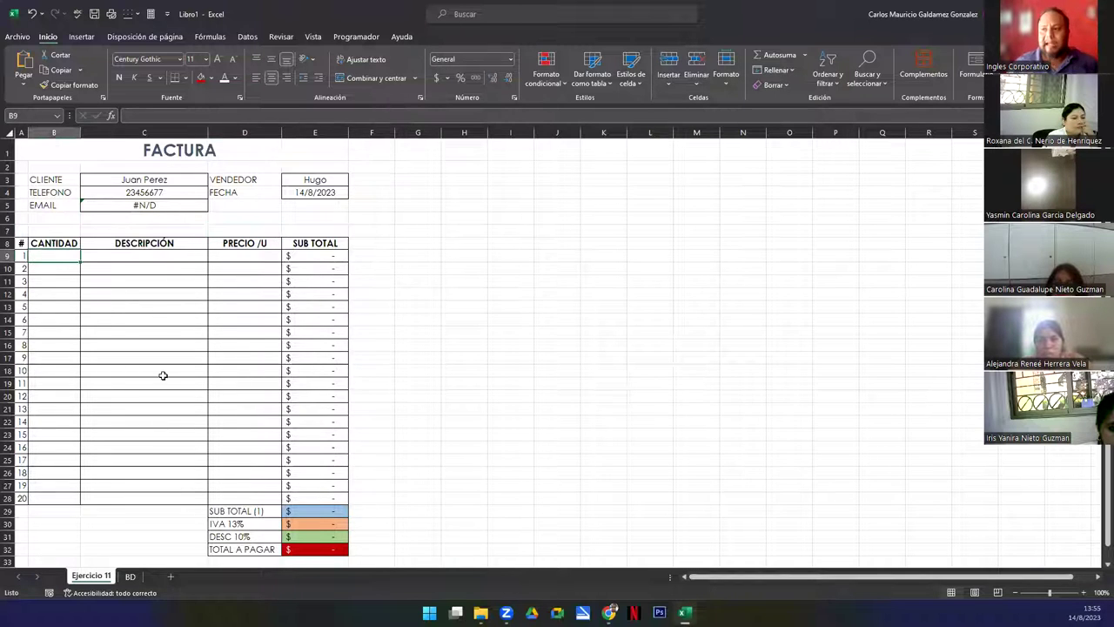
type("5")
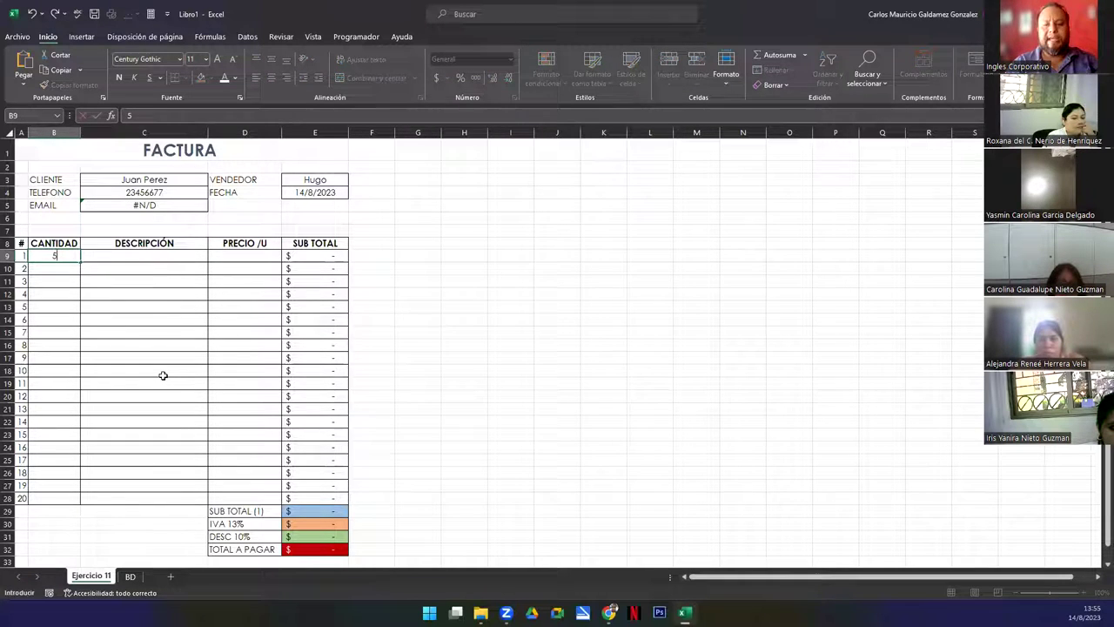
key("Tab")
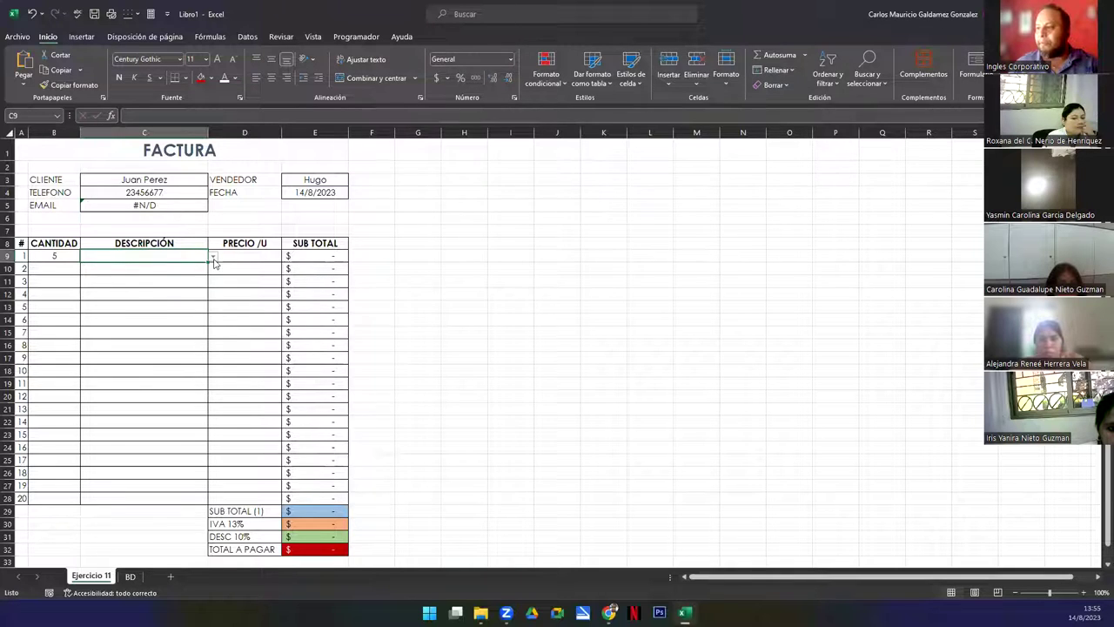
left_click(212, 256)
left_click(135, 304)
key("Tab")
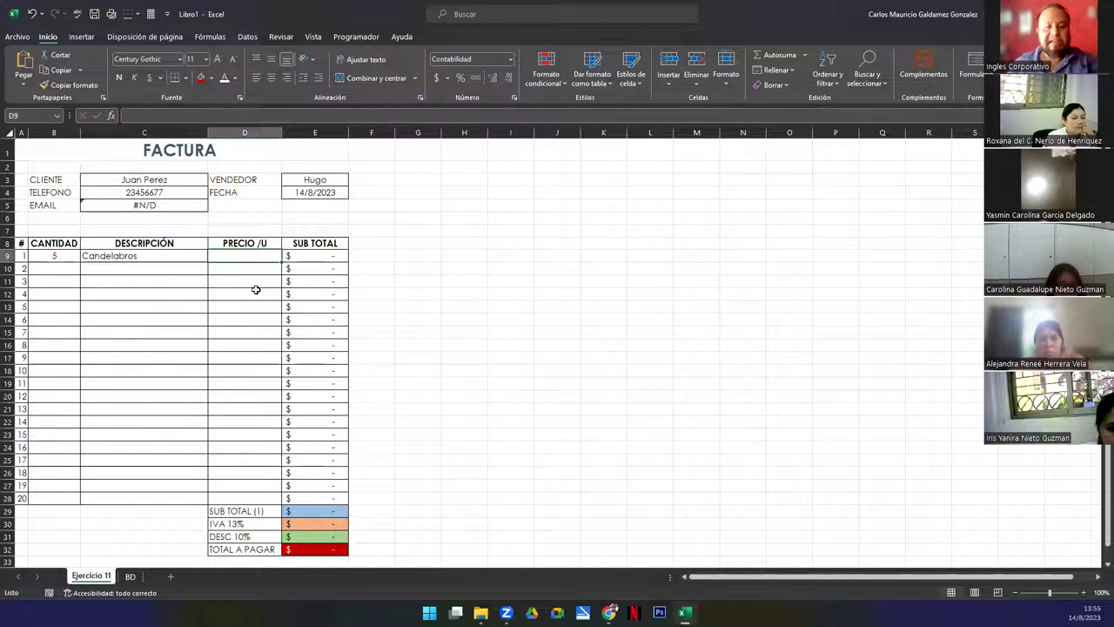
type("17.99")
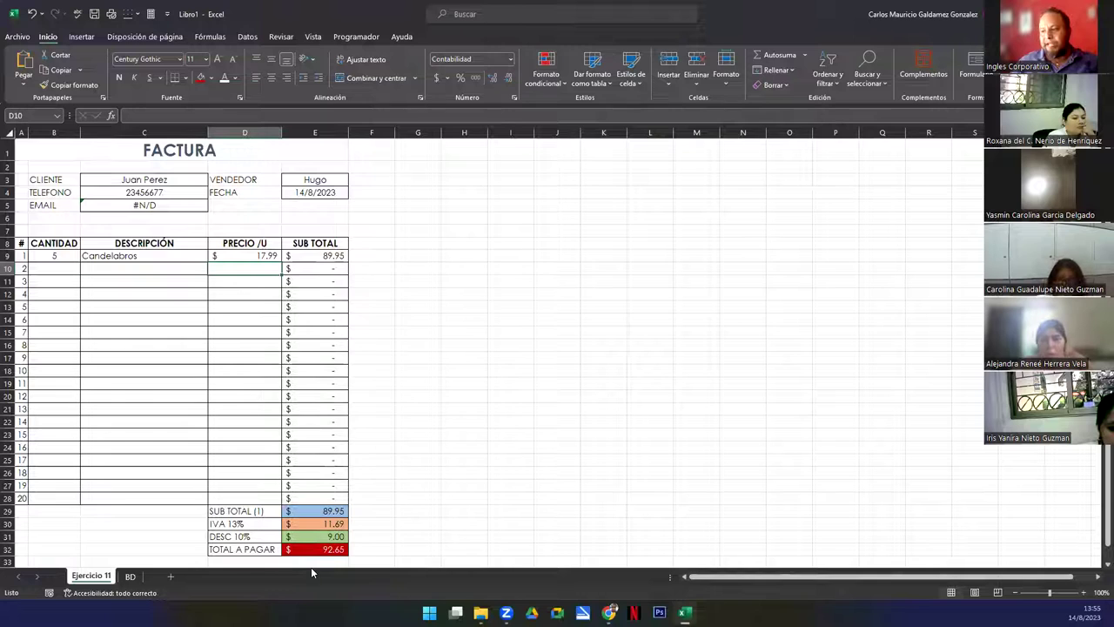
left_click(304, 550)
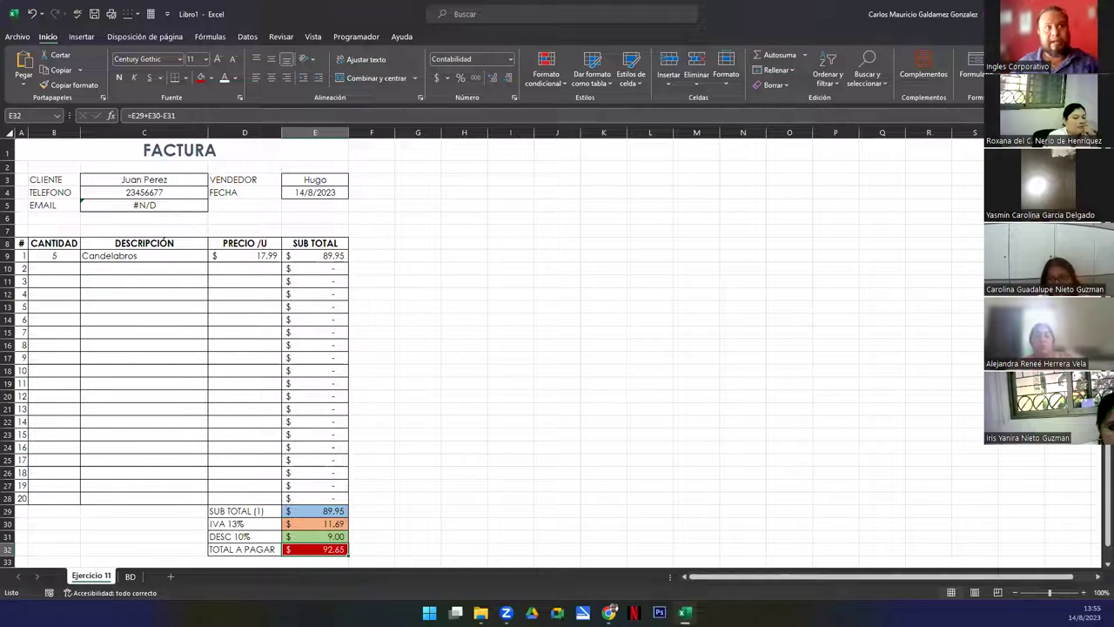
Fill line 2 with 8 Alfombra at 5.99
left_click(70, 270)
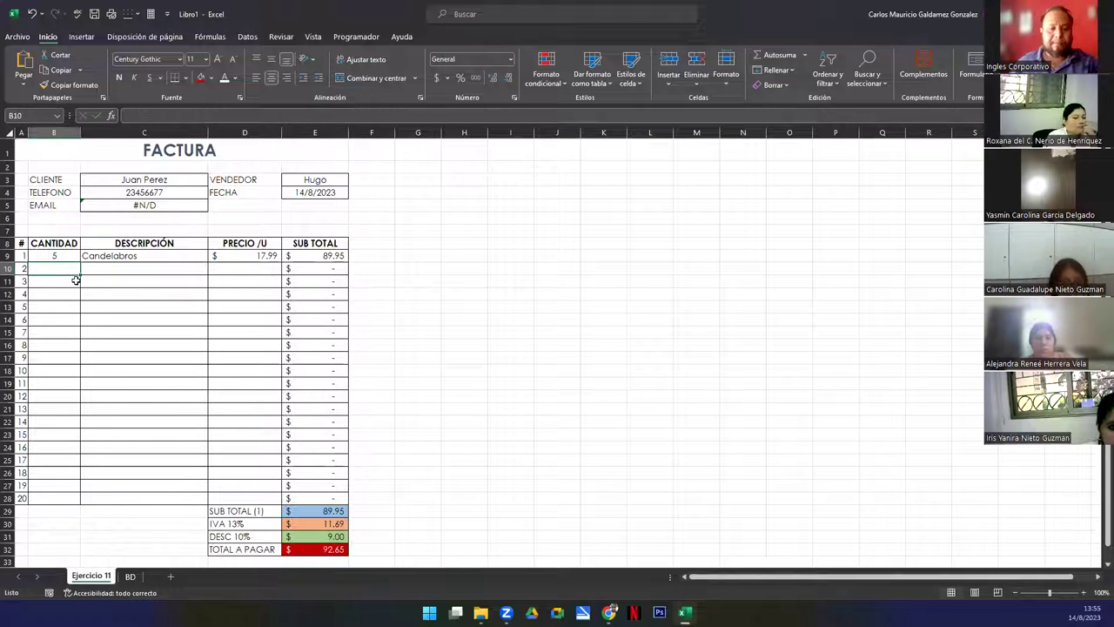
type("8")
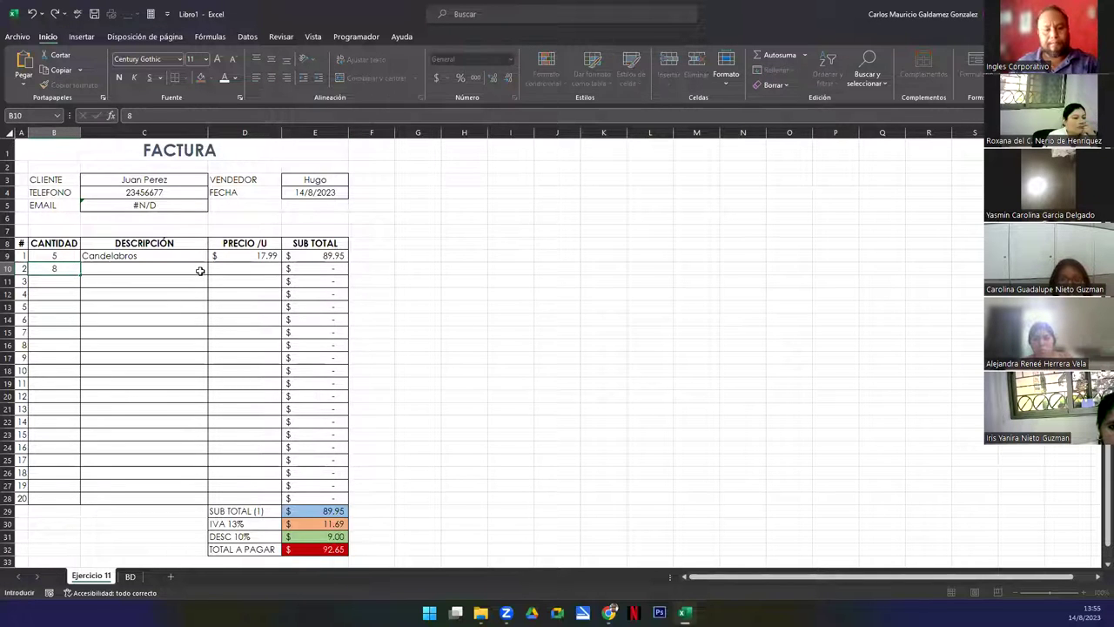
left_click(200, 271)
left_click(212, 269)
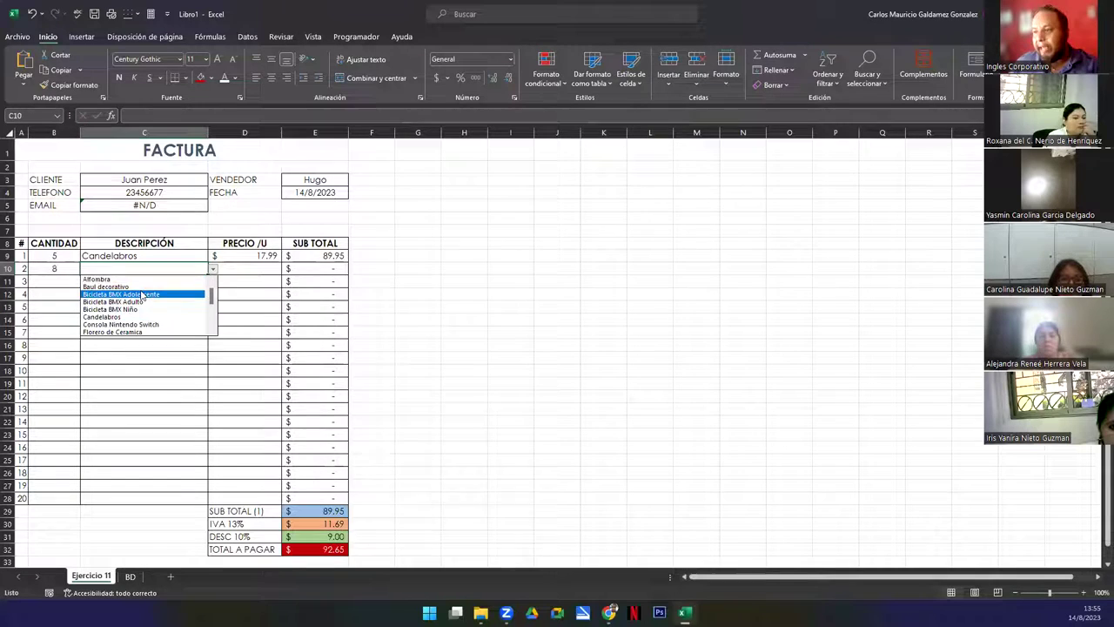
left_click(100, 279)
left_click(243, 271)
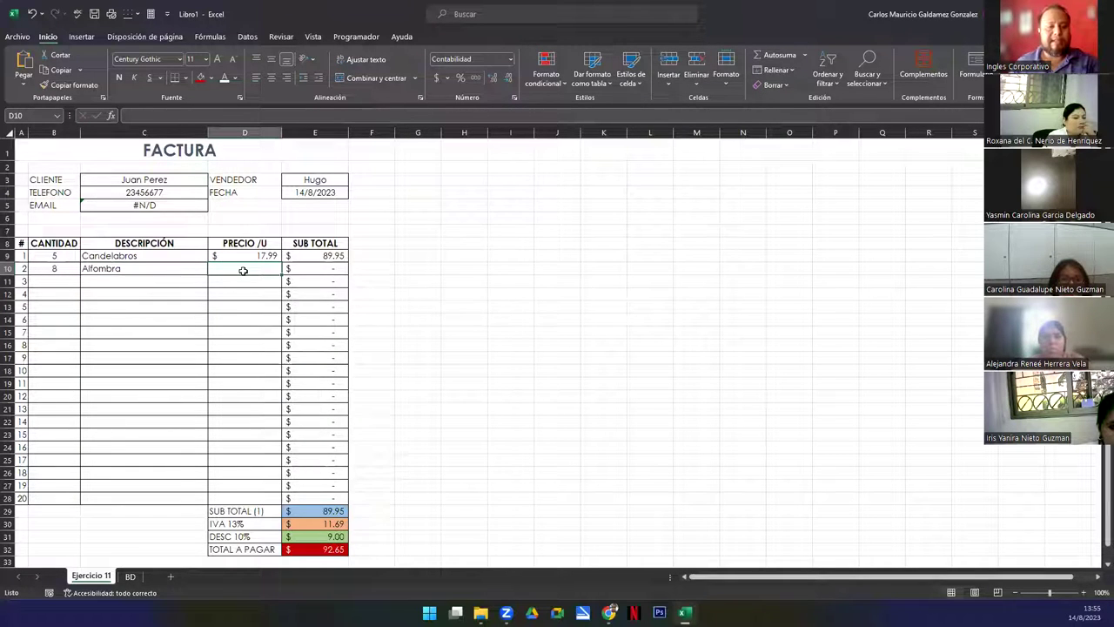
type("5.99")
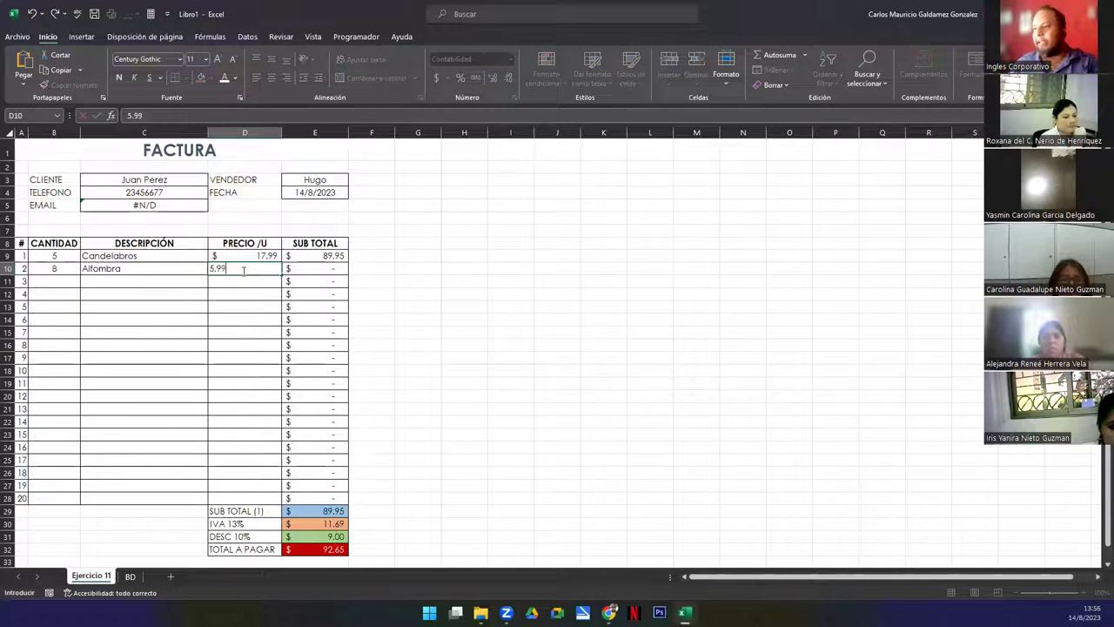
key("Tab")
Fill line 3 with 1 Florero de Ceramica at 34.75
left_click(66, 279)
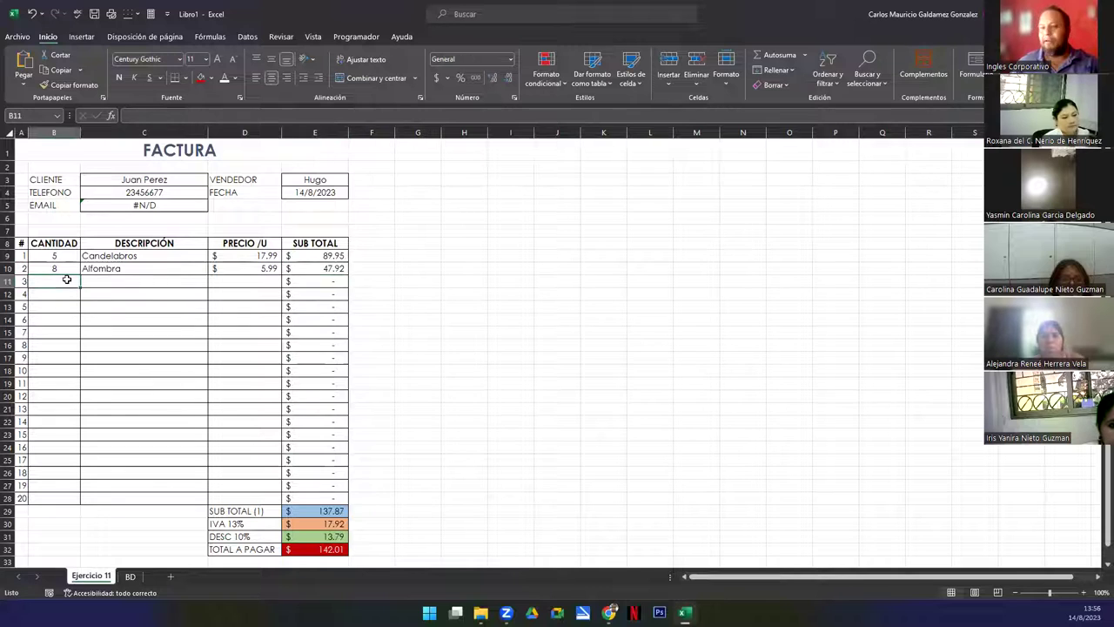
type("1")
key("Tab")
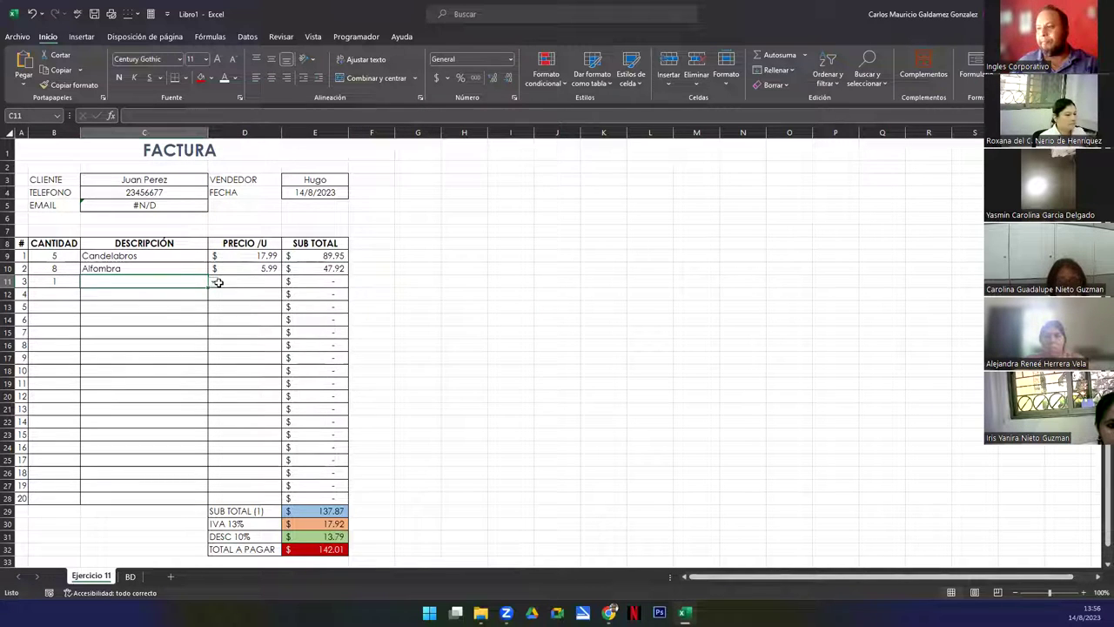
left_click(213, 281)
left_click(131, 344)
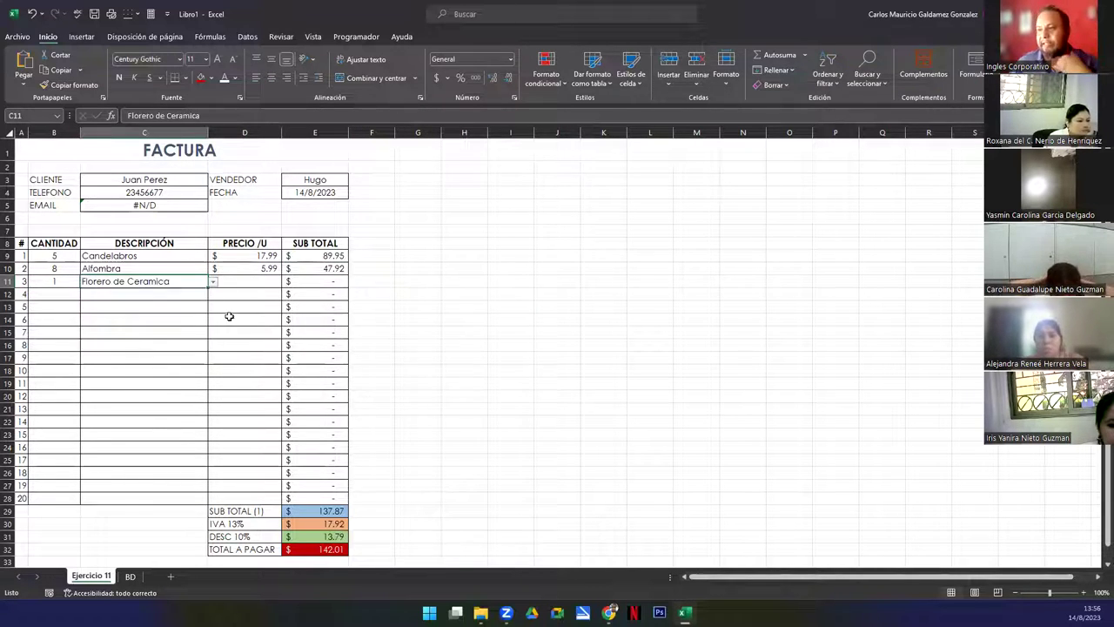
key("Tab")
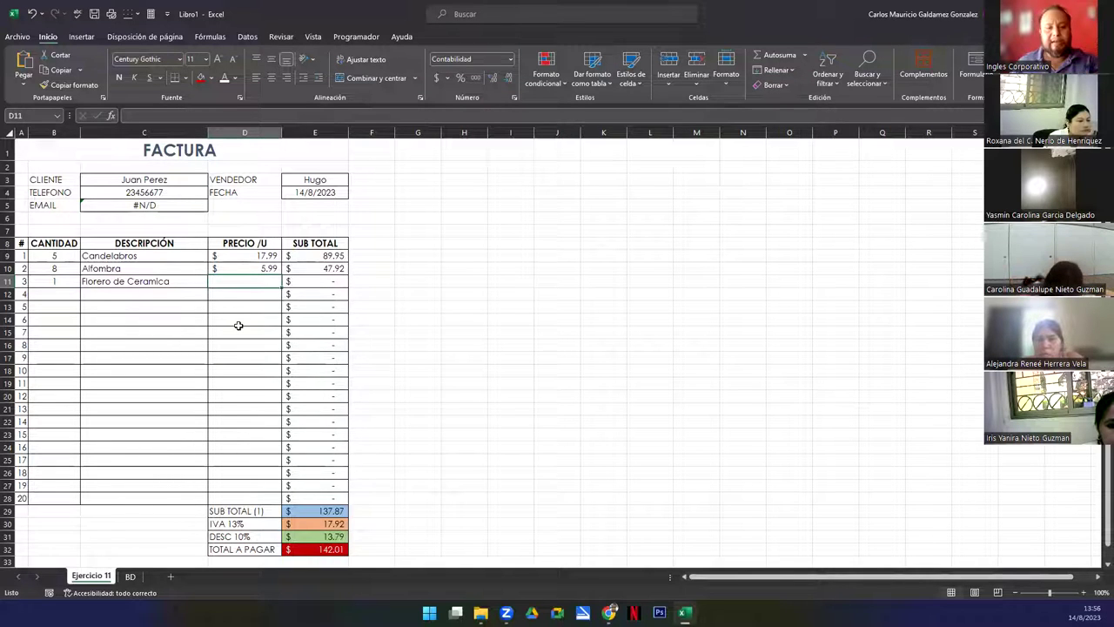
type("3")
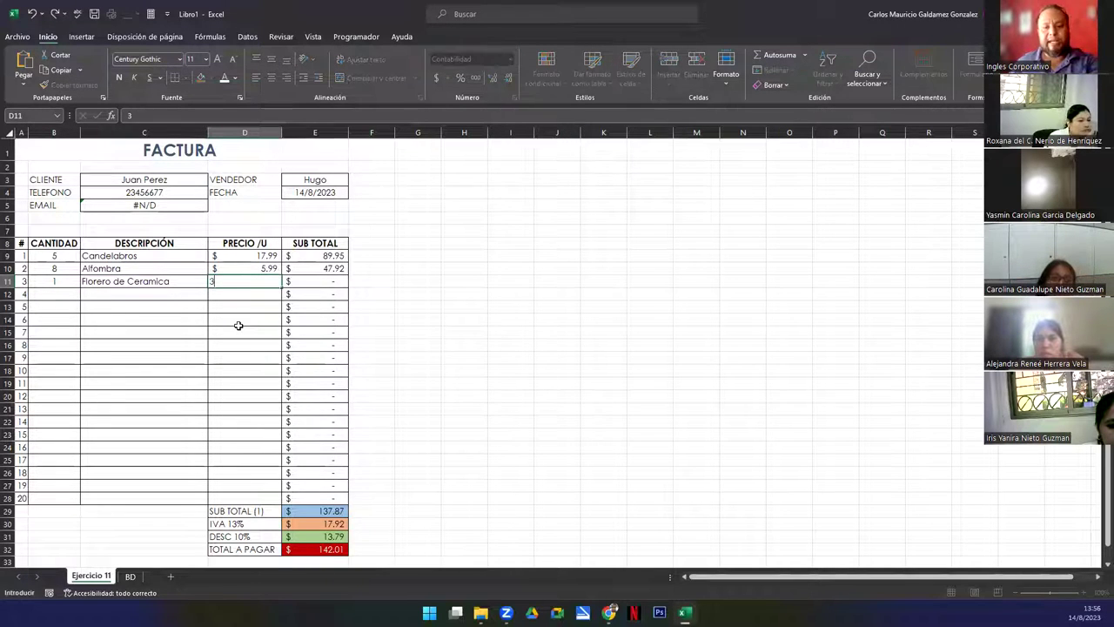
type("4.75")
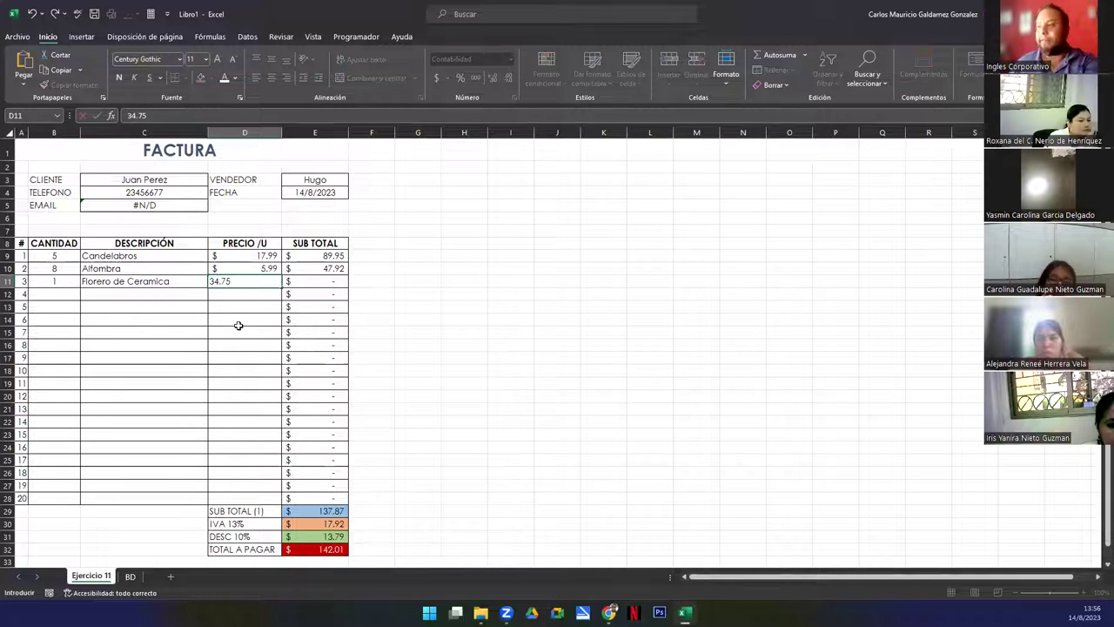
key("Return")
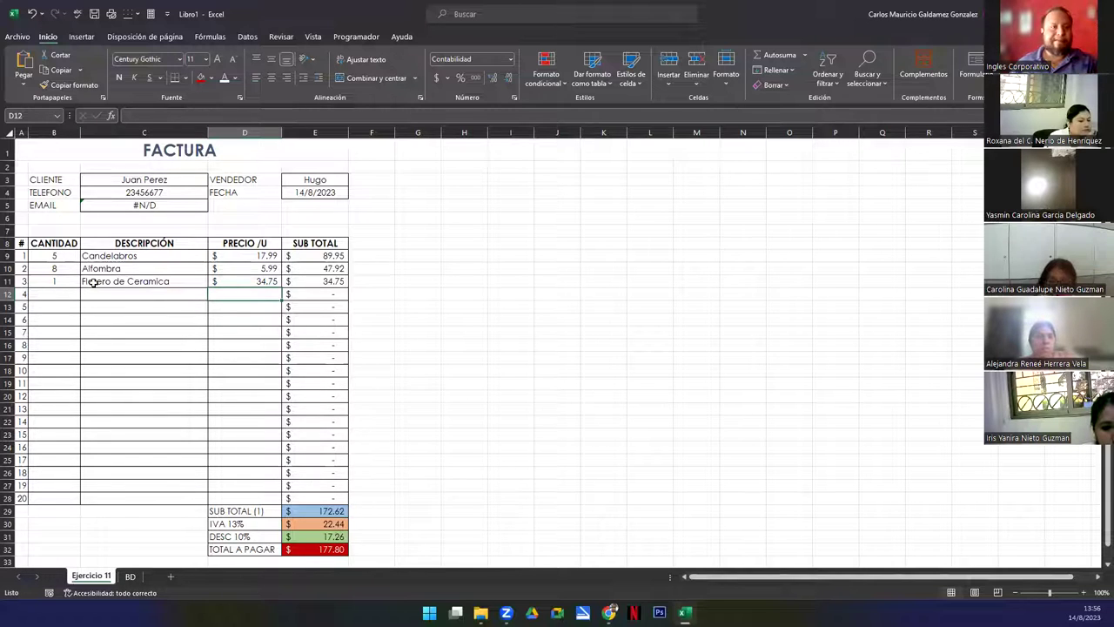
left_click_drag(140, 180, 141, 204)
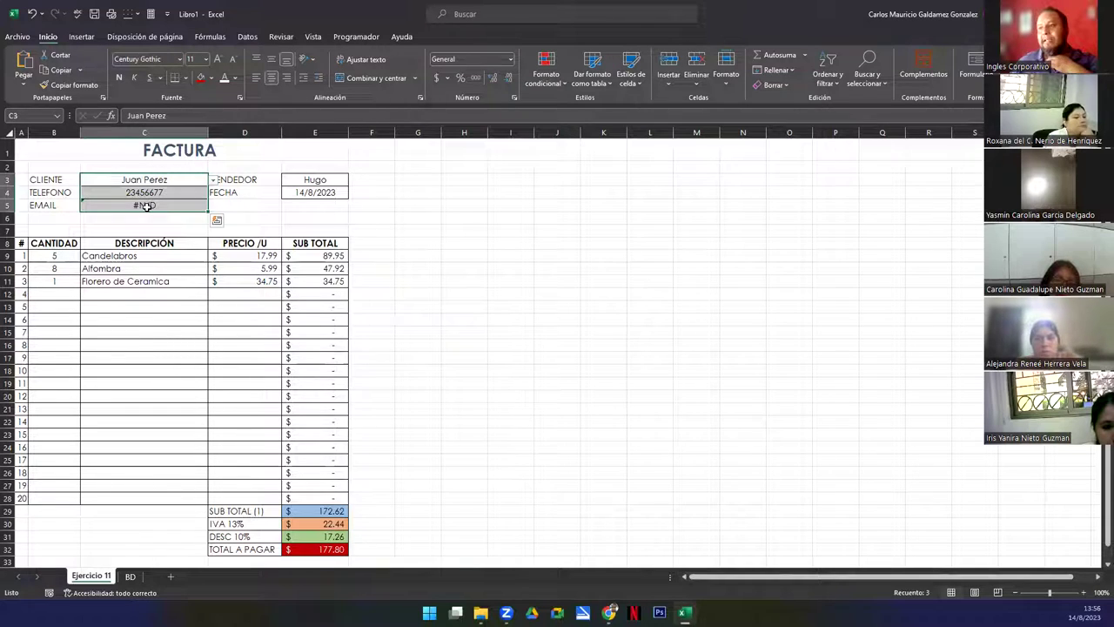
Compare the BUSCARV lookup formulas in the EMAIL cell C5 and PHONE cell C4
left_click(143, 204)
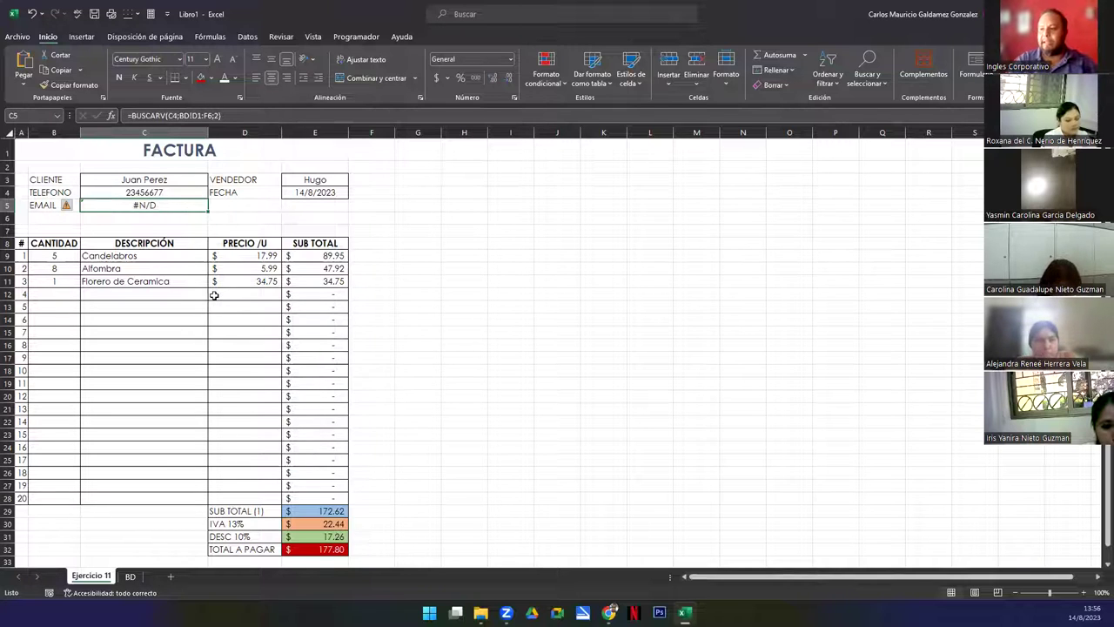
left_click(116, 196)
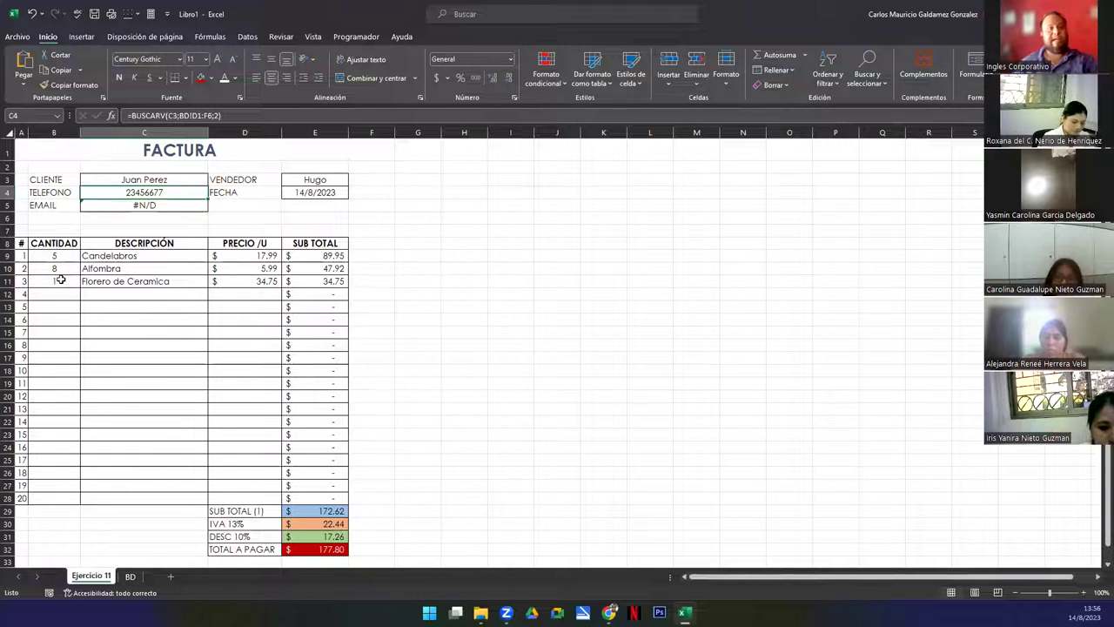
left_click(143, 204)
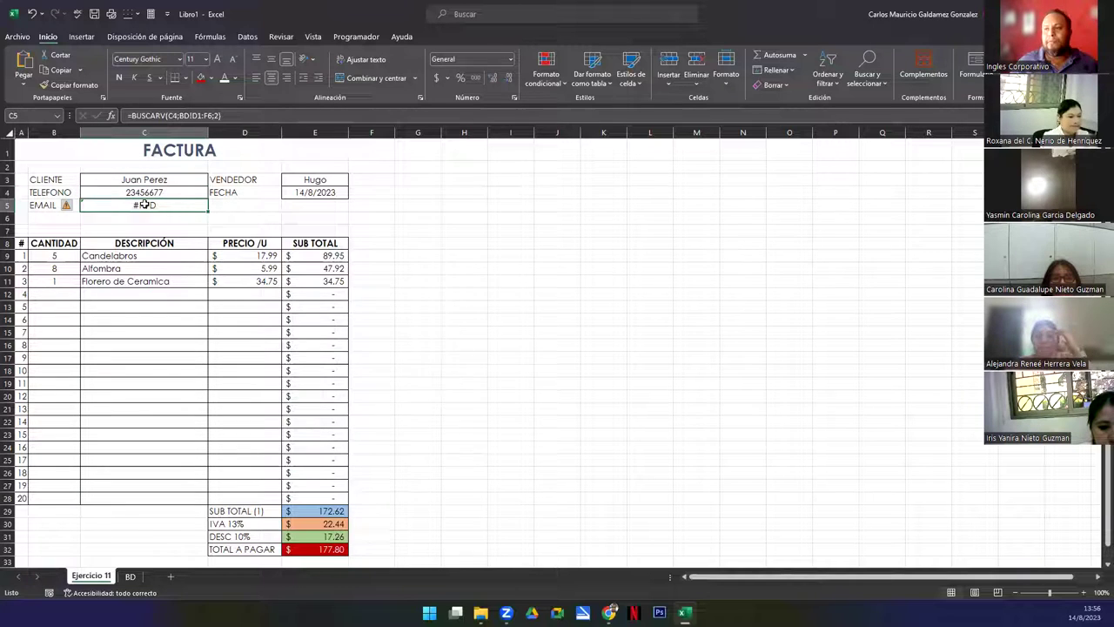
left_click(154, 190)
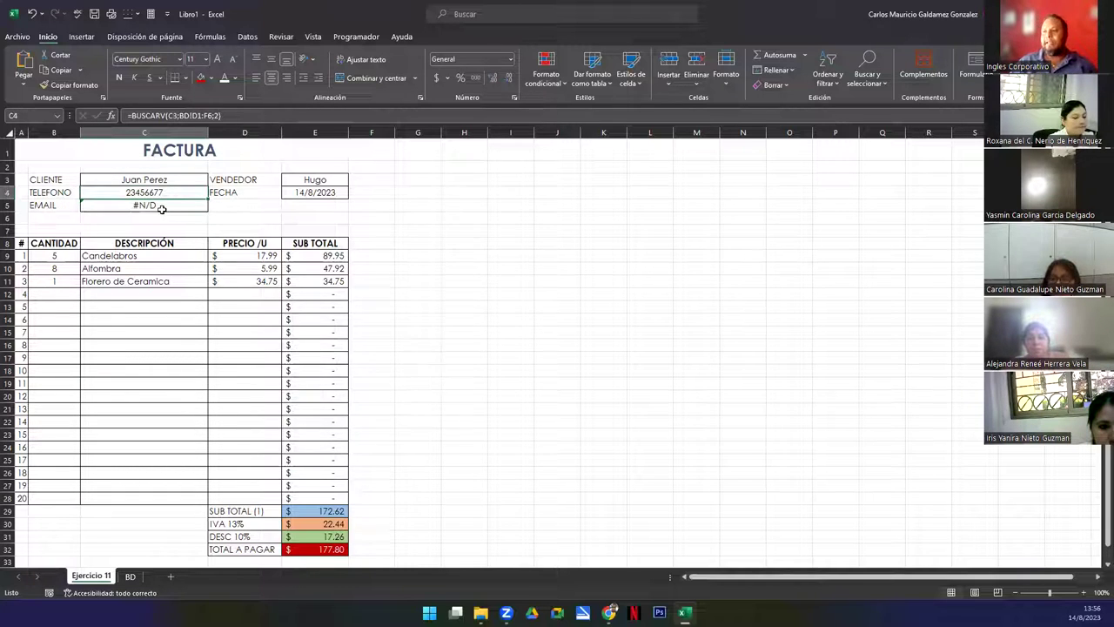
Point the C5 BUSCARV lookup at the client name in C3 so it returns the e-mail
double_click(166, 205)
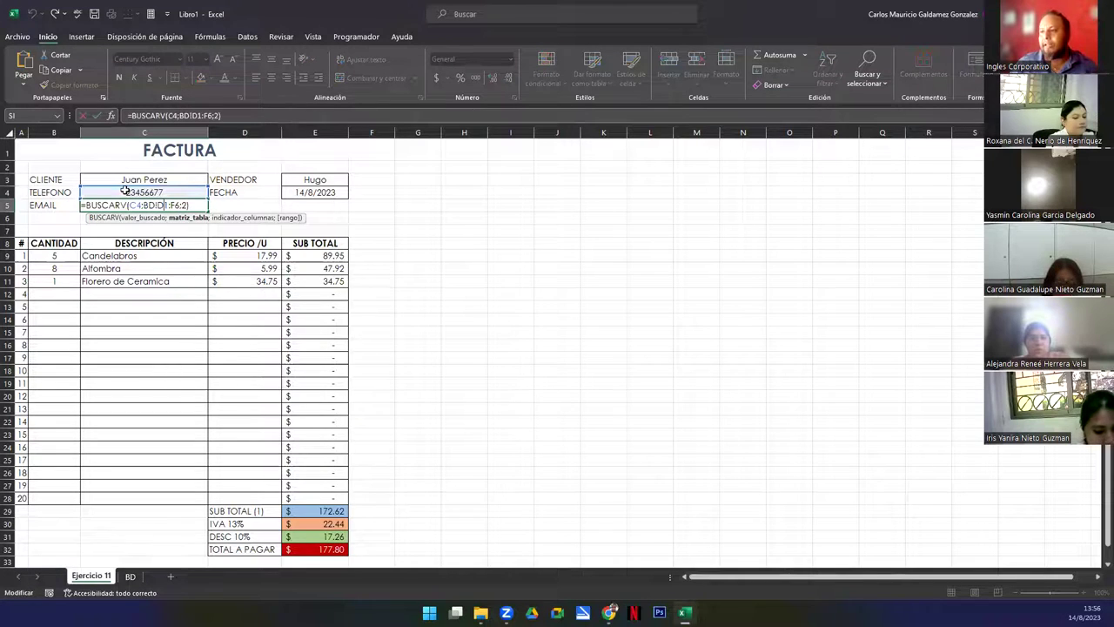
left_click_drag(119, 185, 119, 172)
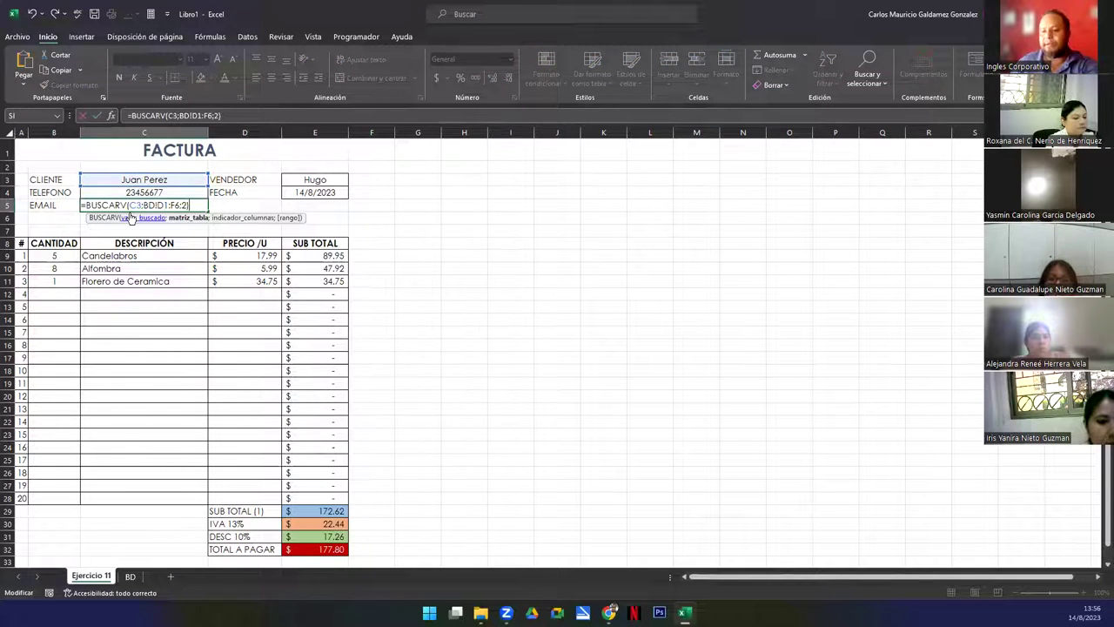
key("Return")
left_click(178, 203)
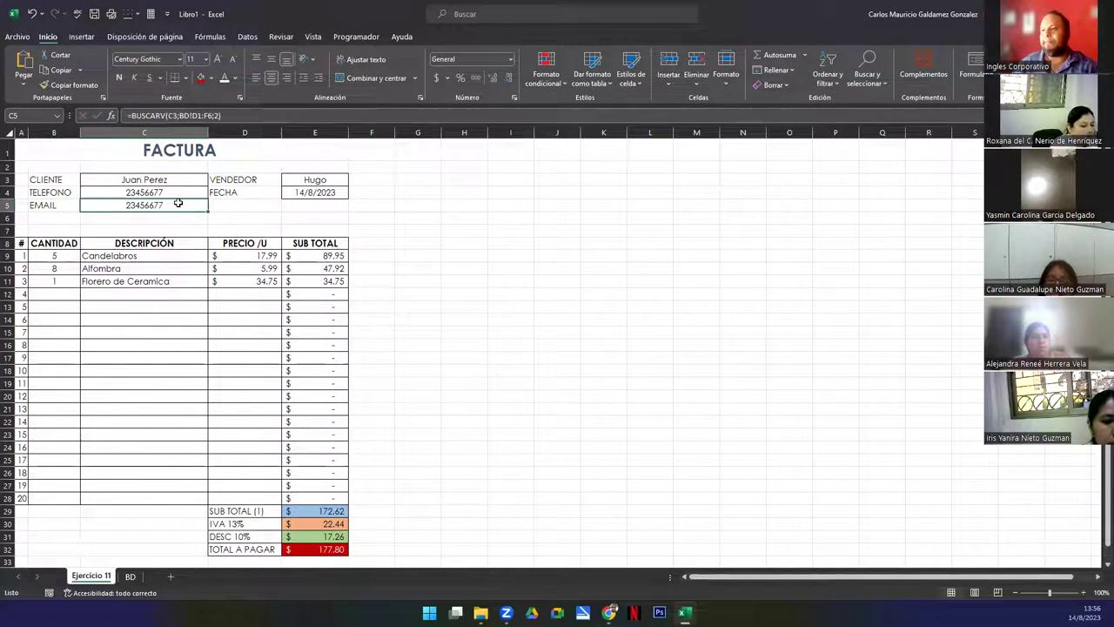
double_click(177, 203)
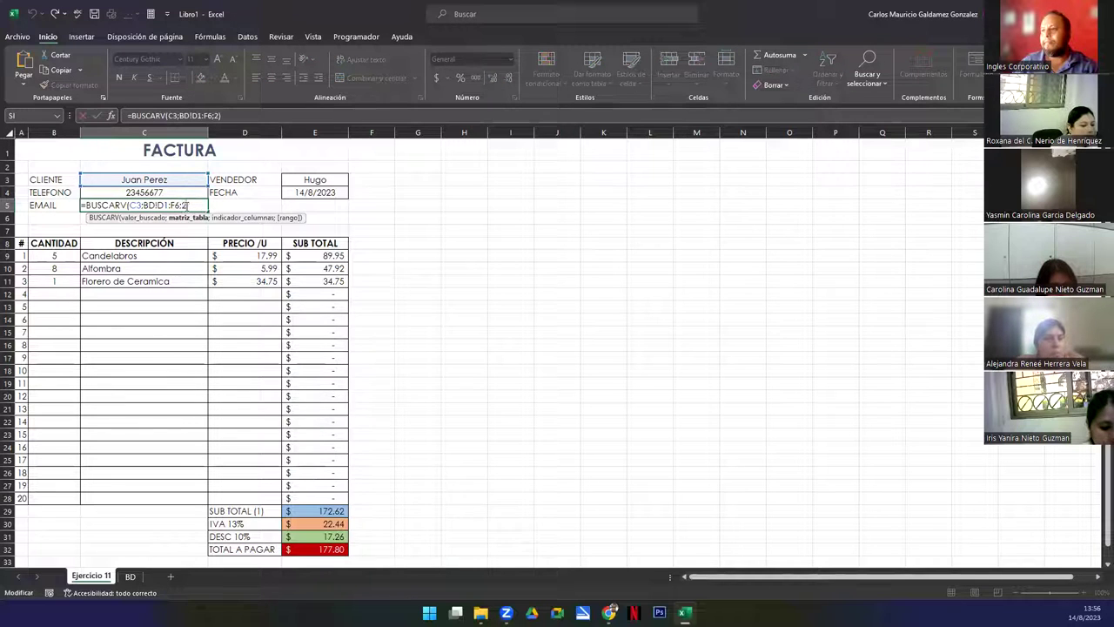
key("Return")
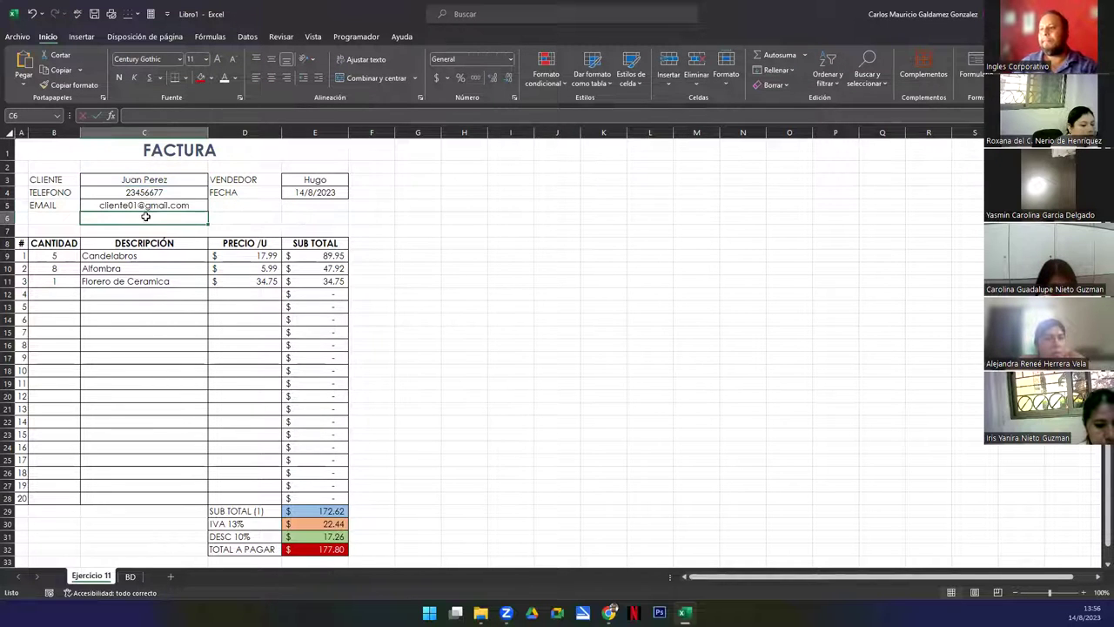
left_click(139, 184)
Test the lookups by choosing the second, then the third client in the C3 dropdown
left_click(212, 180)
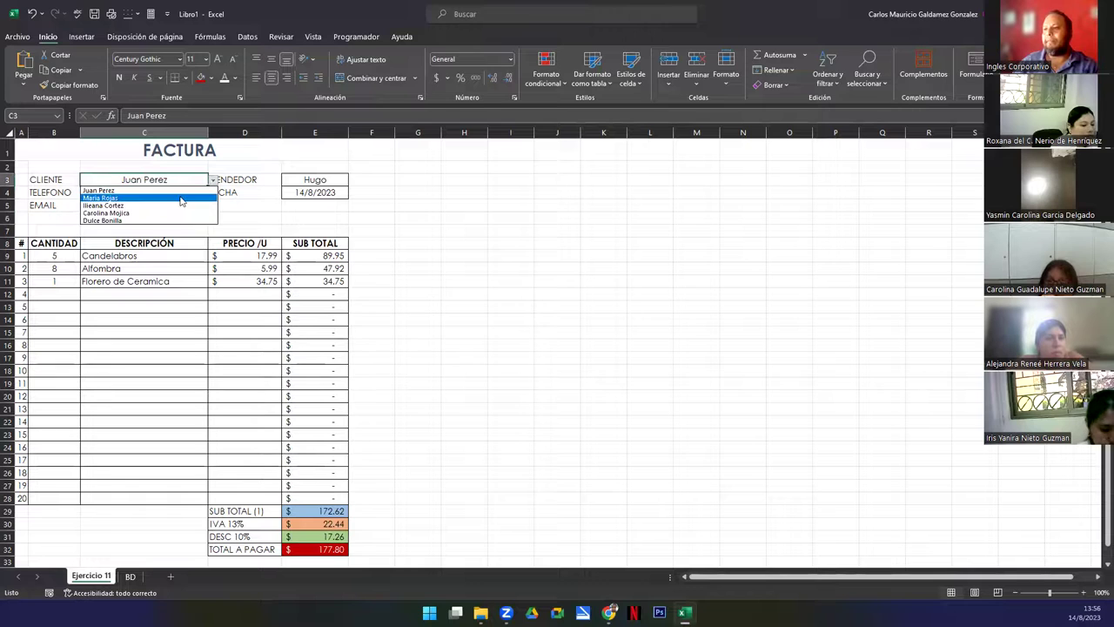
left_click(181, 191)
left_click(213, 180)
left_click(179, 198)
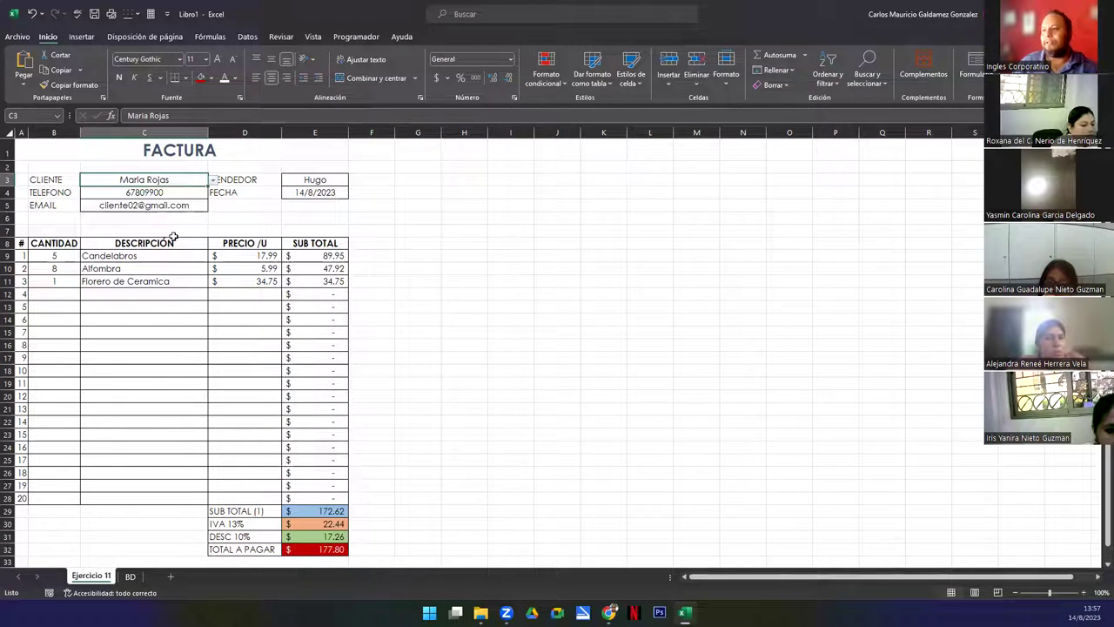
left_click(212, 180)
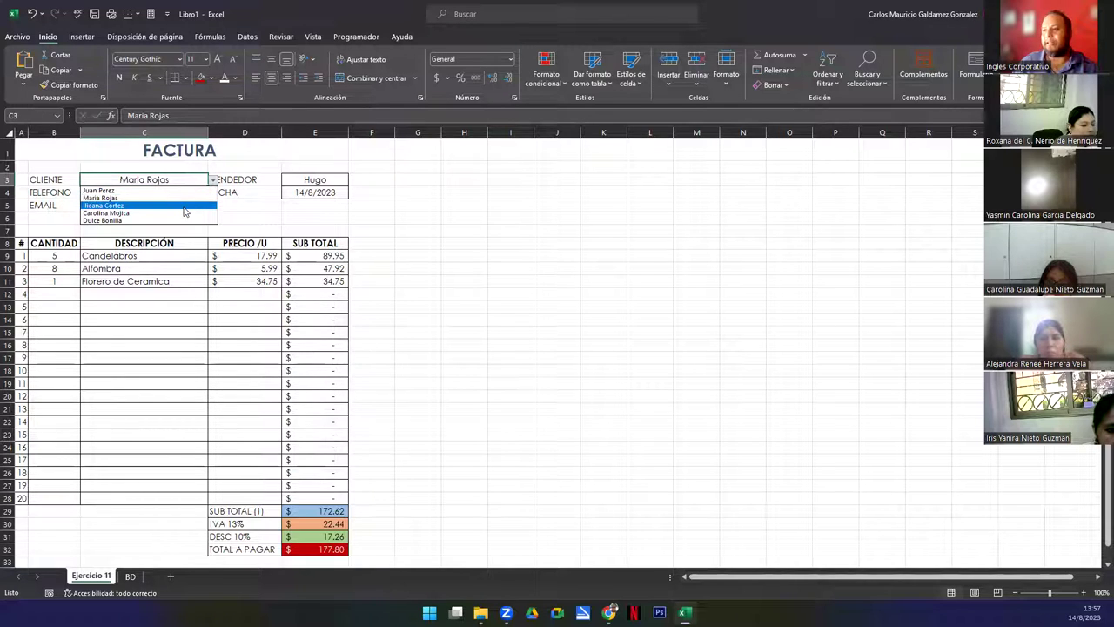
left_click(186, 205)
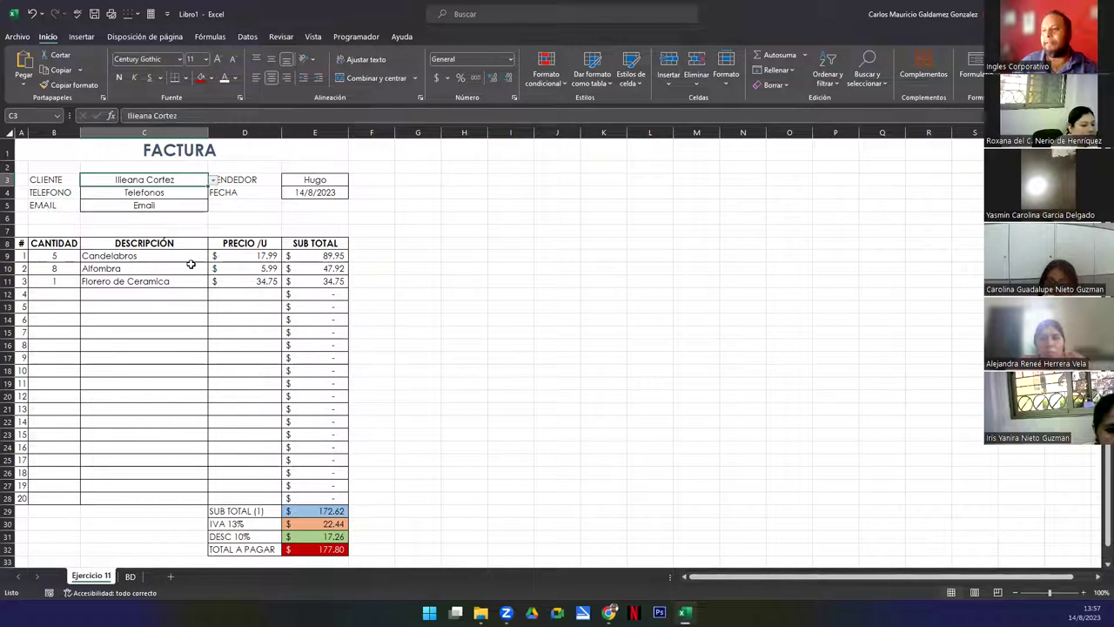
Check C4's phone lookup formula without changing it, then display the BD sheet
left_click(158, 193)
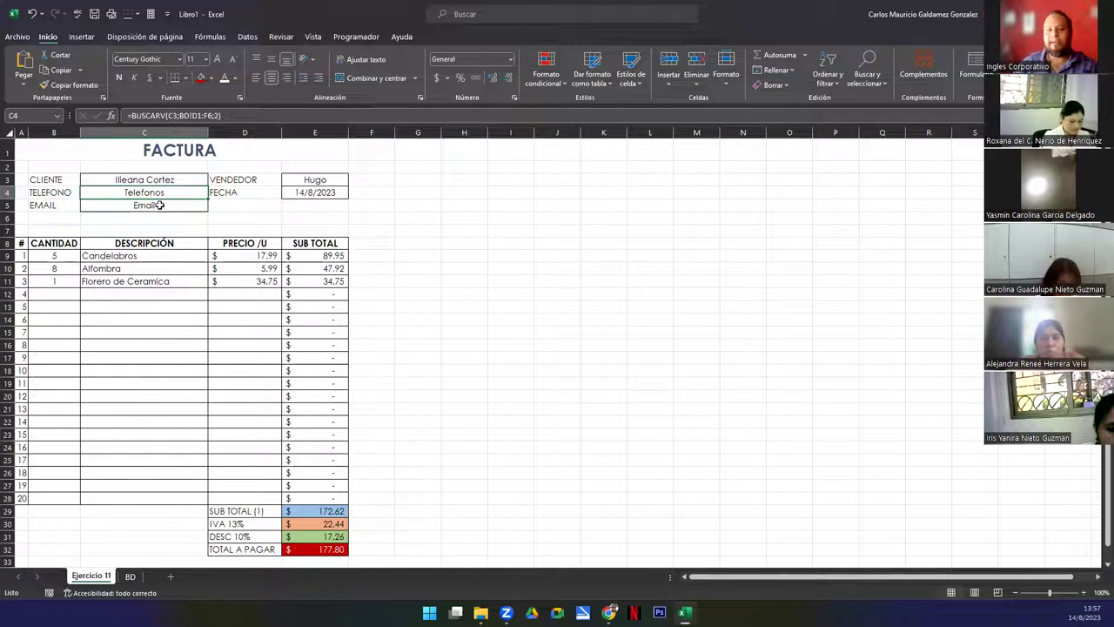
key("F2")
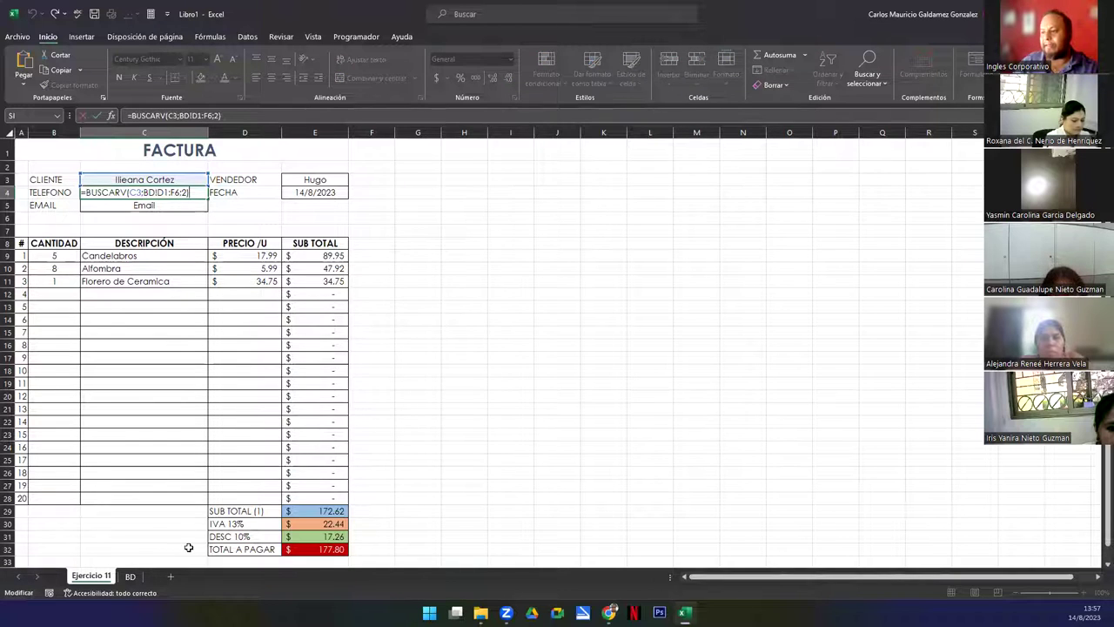
key("Return")
left_click(131, 576)
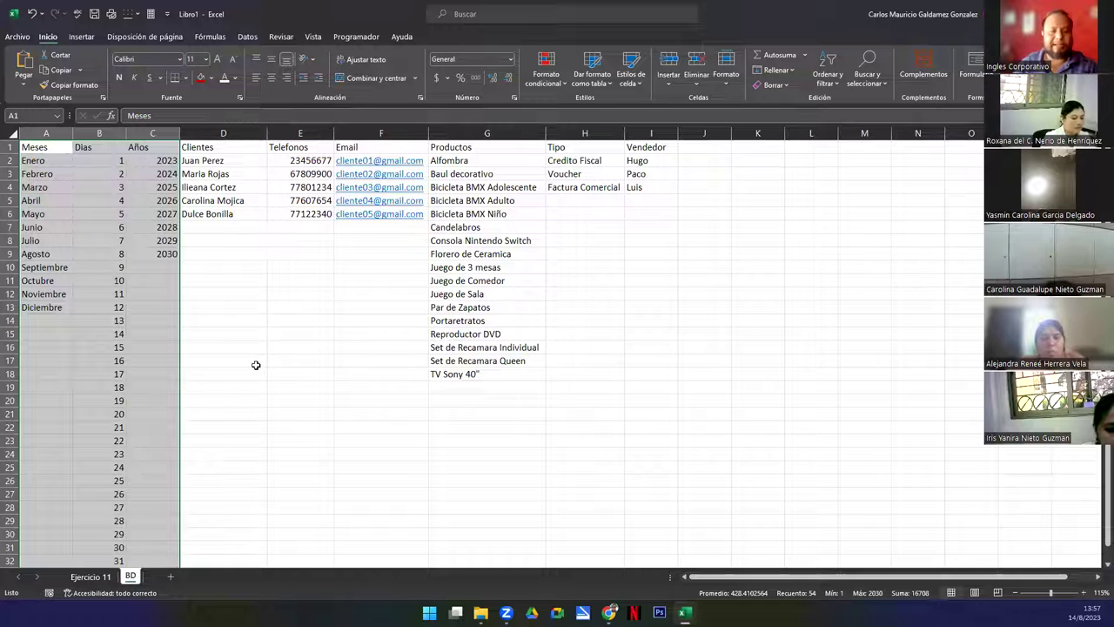
Clear the column selection on BD and return to the Ejercicio 11 invoice sheet
left_click(201, 329)
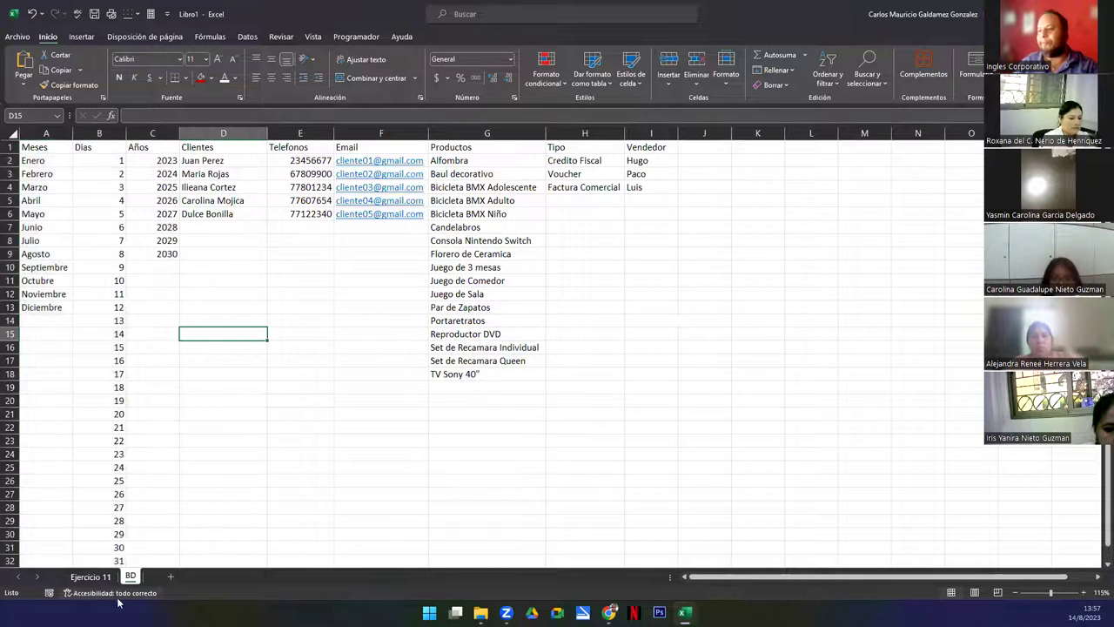
left_click(91, 576)
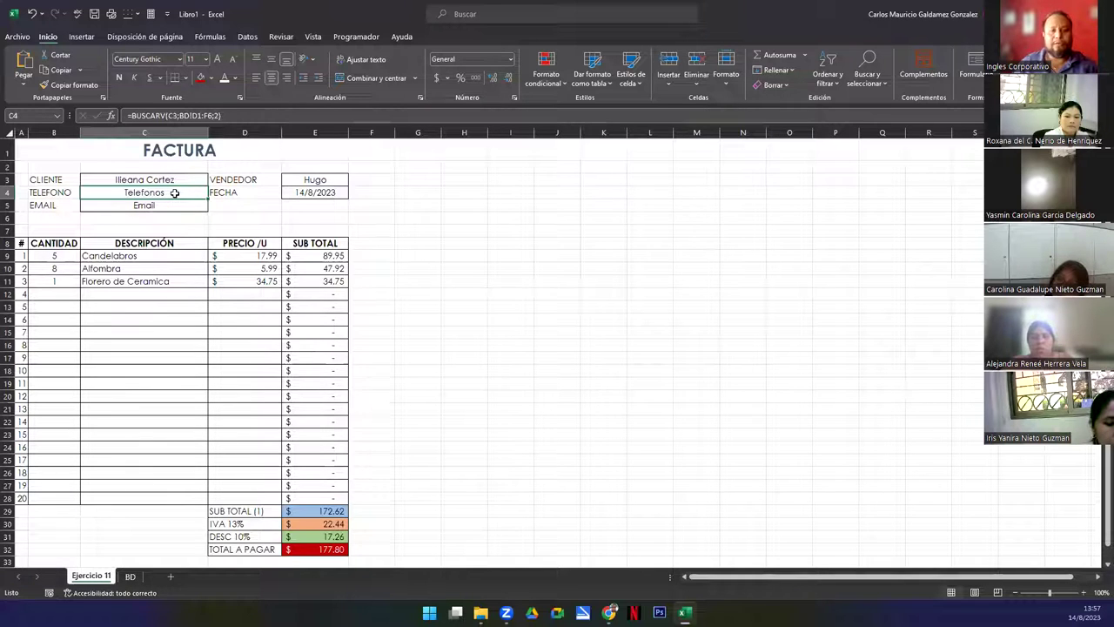
Make C4's lookup range absolute as BD!$D$1:$F$6 using F4
double_click(154, 192)
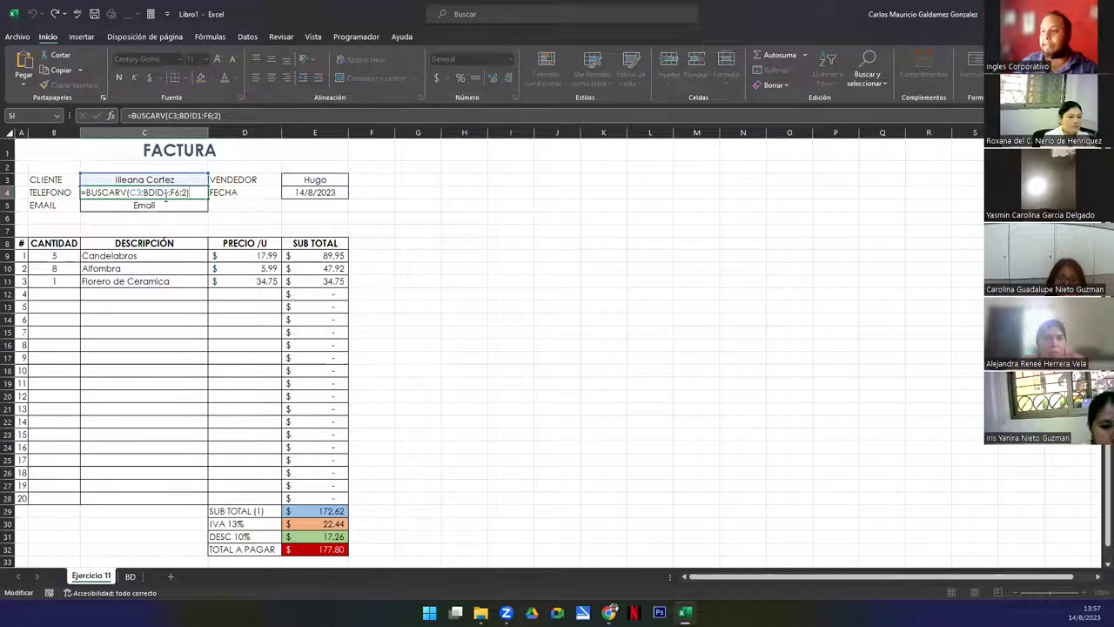
left_click(161, 193)
left_click_drag(160, 193, 188, 193)
key("F4")
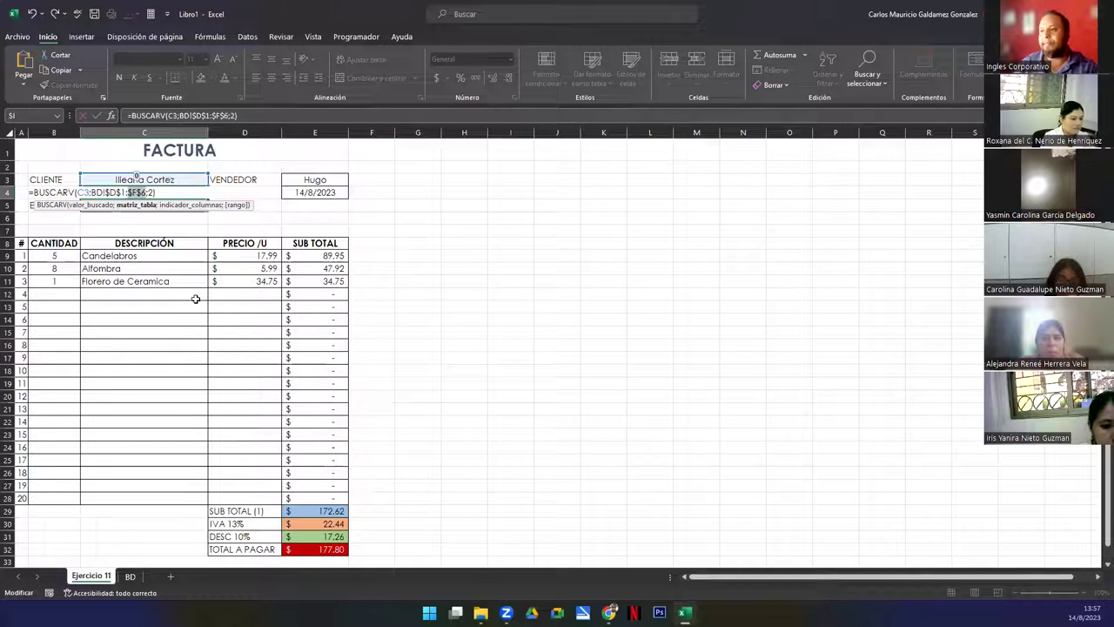
key("Return")
Choose the fourth client in C3, recheck C4's formula, and select the phone and email cells
left_click(184, 183)
left_click(212, 180)
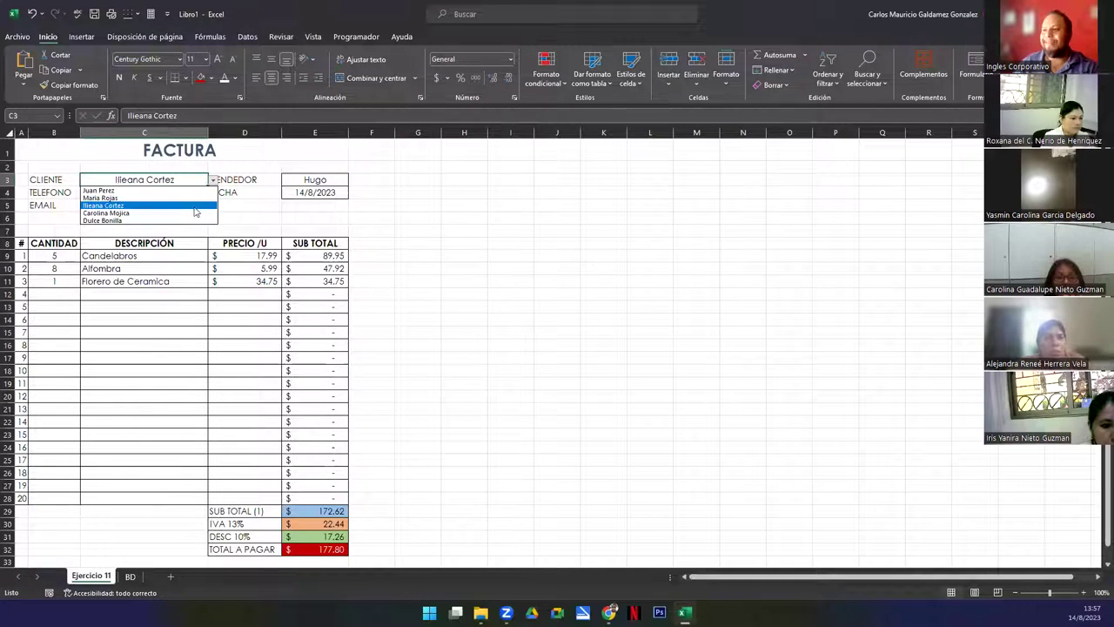
left_click(193, 213)
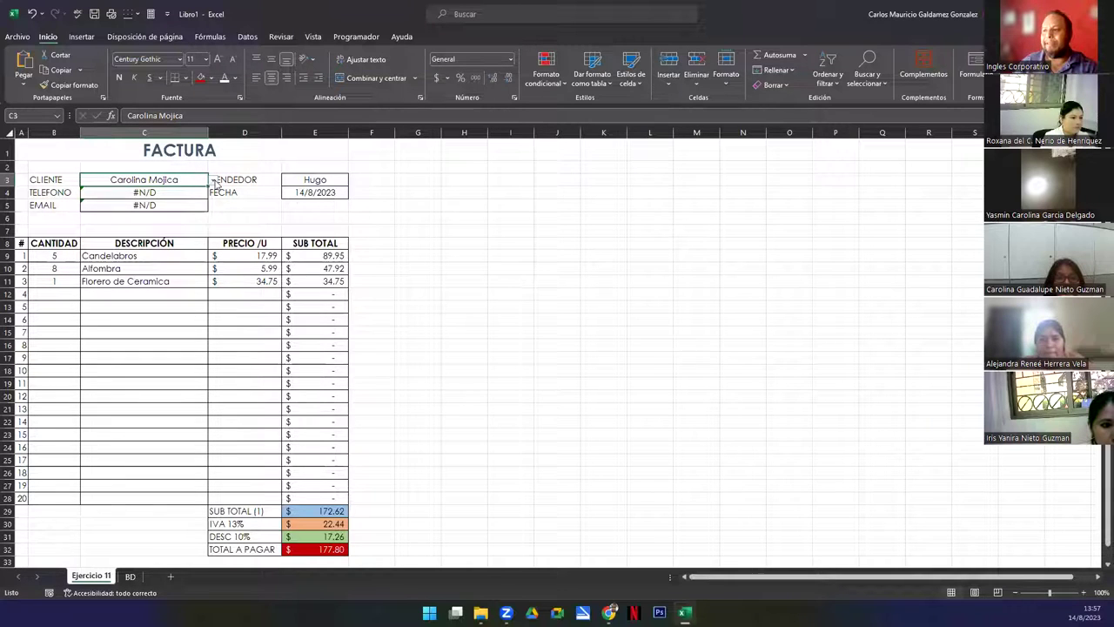
left_click(215, 183)
key("Escape")
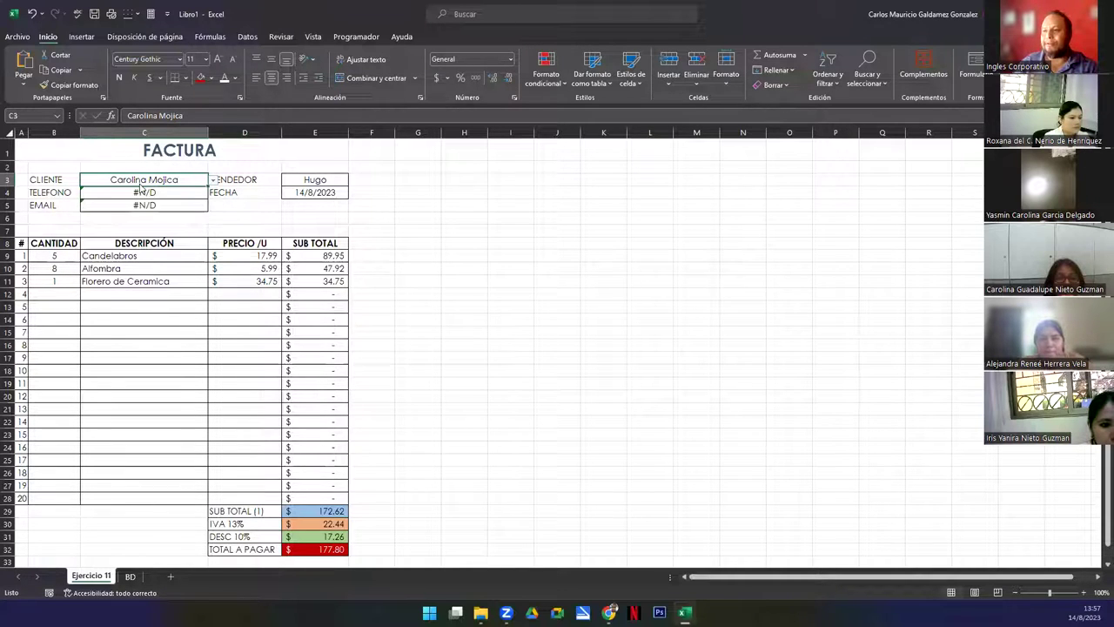
left_click(148, 195)
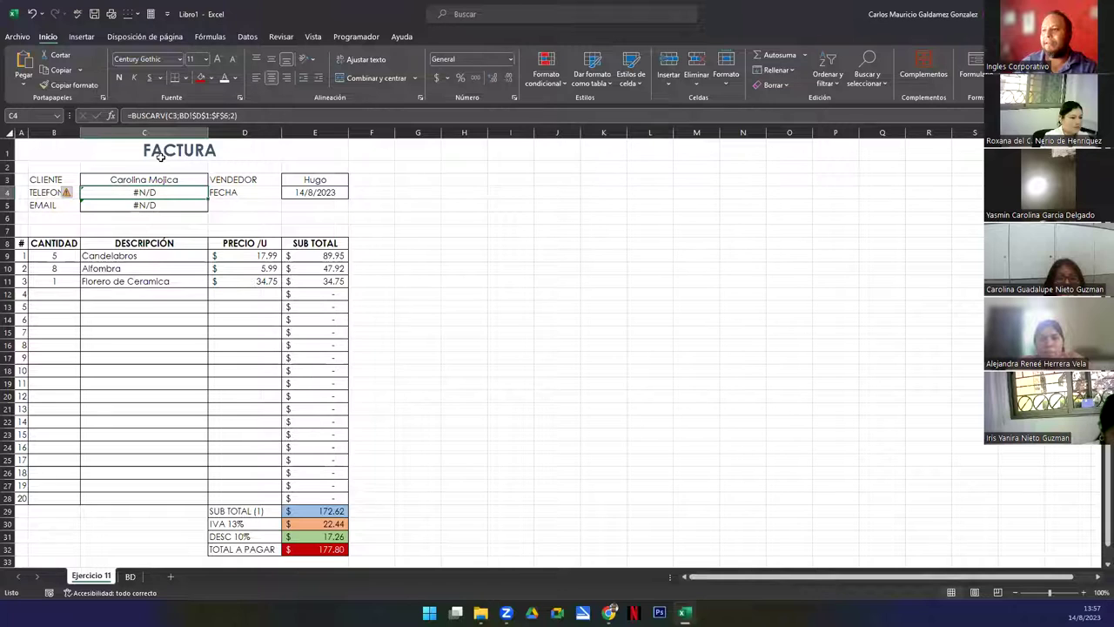
double_click(148, 192)
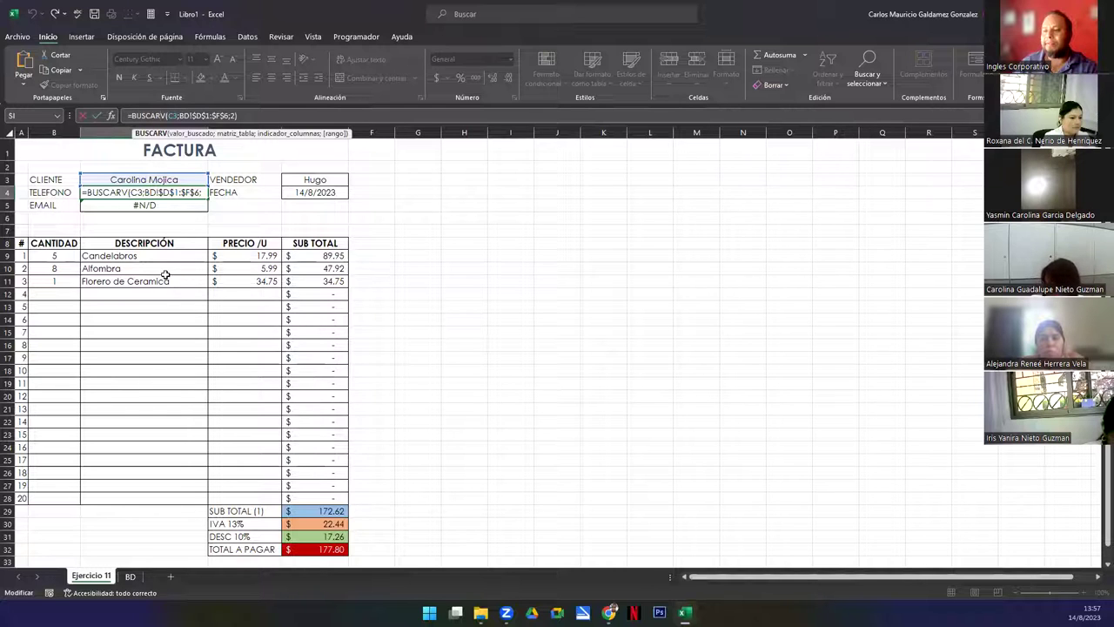
key("Escape")
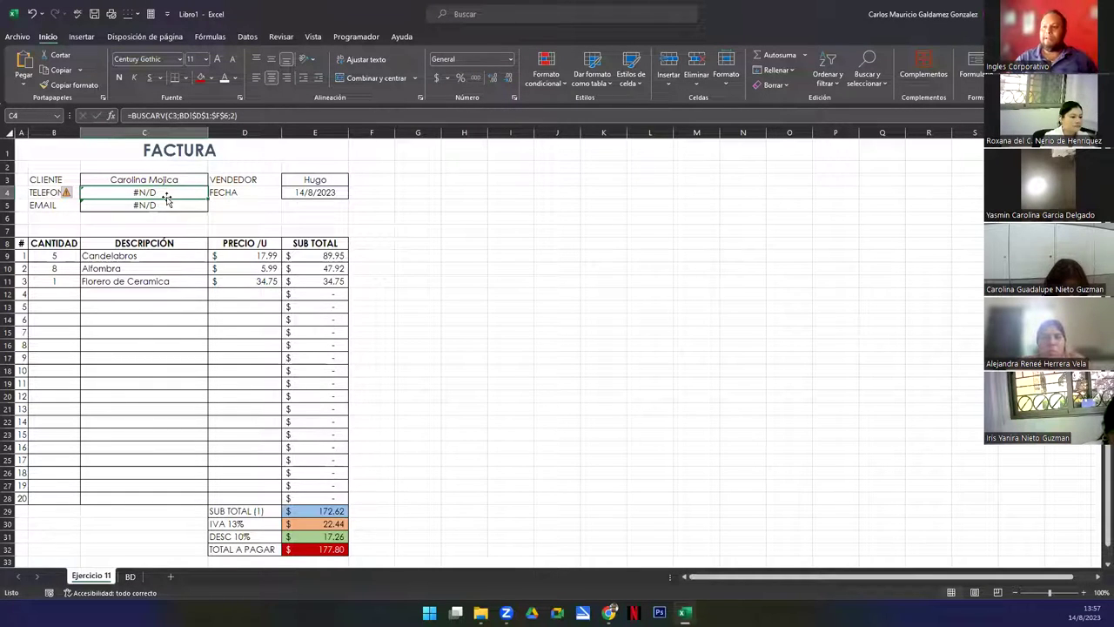
left_click(167, 206, "shift")
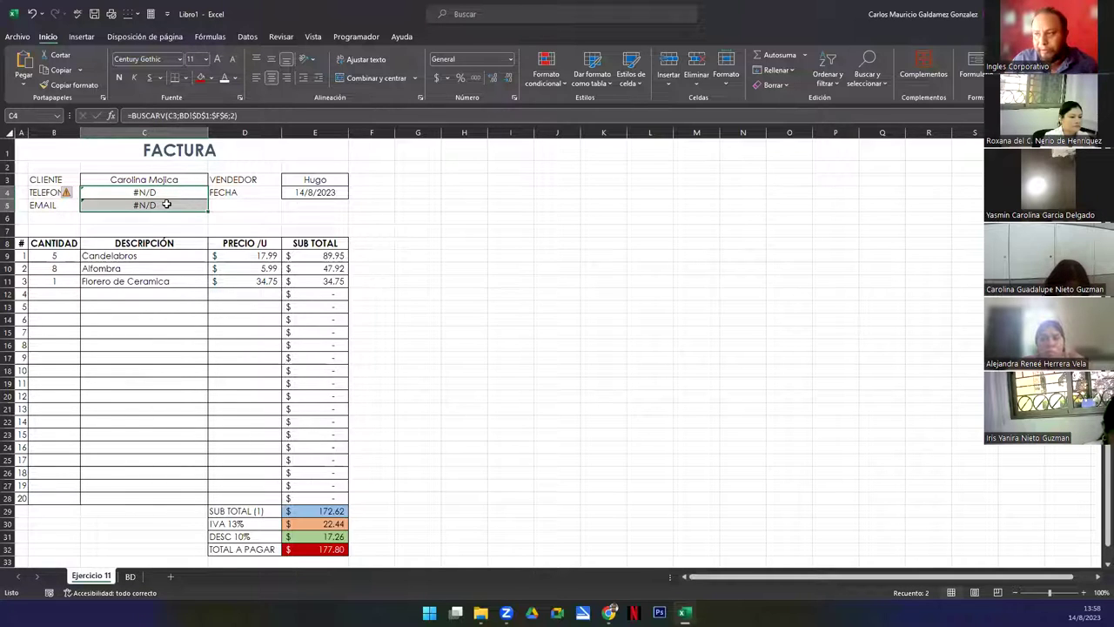
Highlight the client details block B3:E5 and the product lines B9:E11 on the invoice
left_click(139, 193)
left_click_drag(142, 180, 331, 207)
left_click_drag(63, 178, 300, 207)
left_click(248, 218)
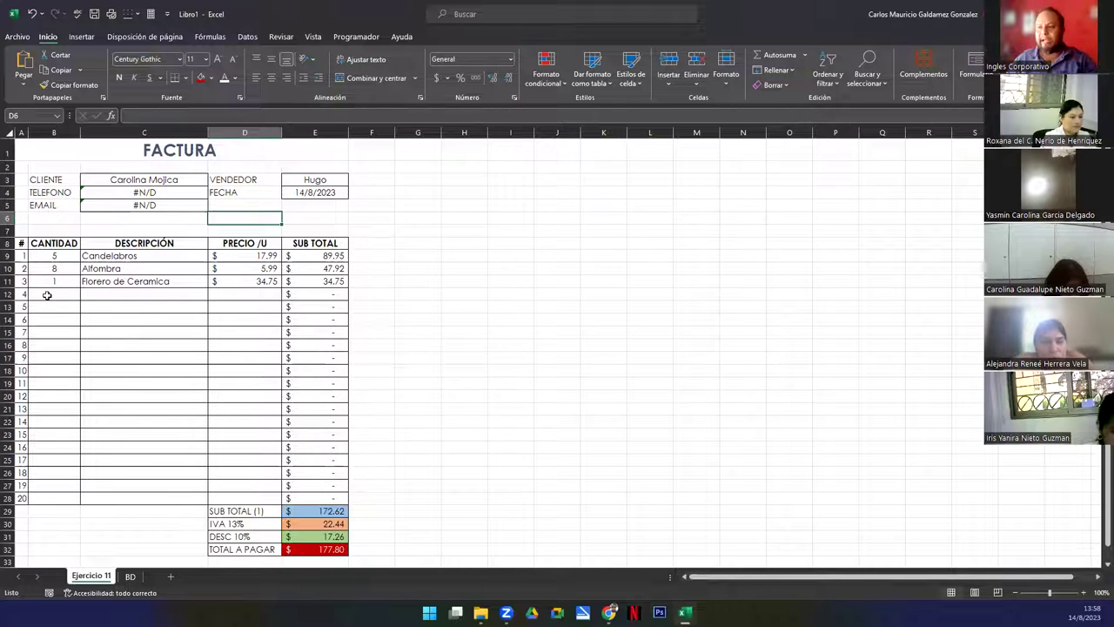
left_click_drag(54, 258, 313, 281)
left_click_drag(60, 294, 246, 369)
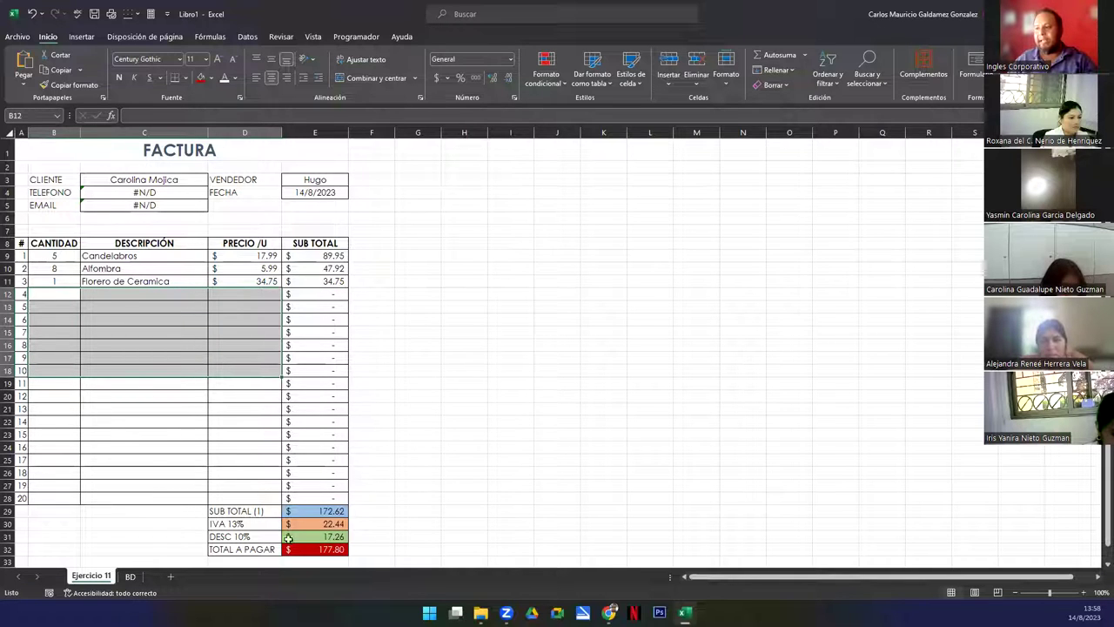
left_click(109, 308)
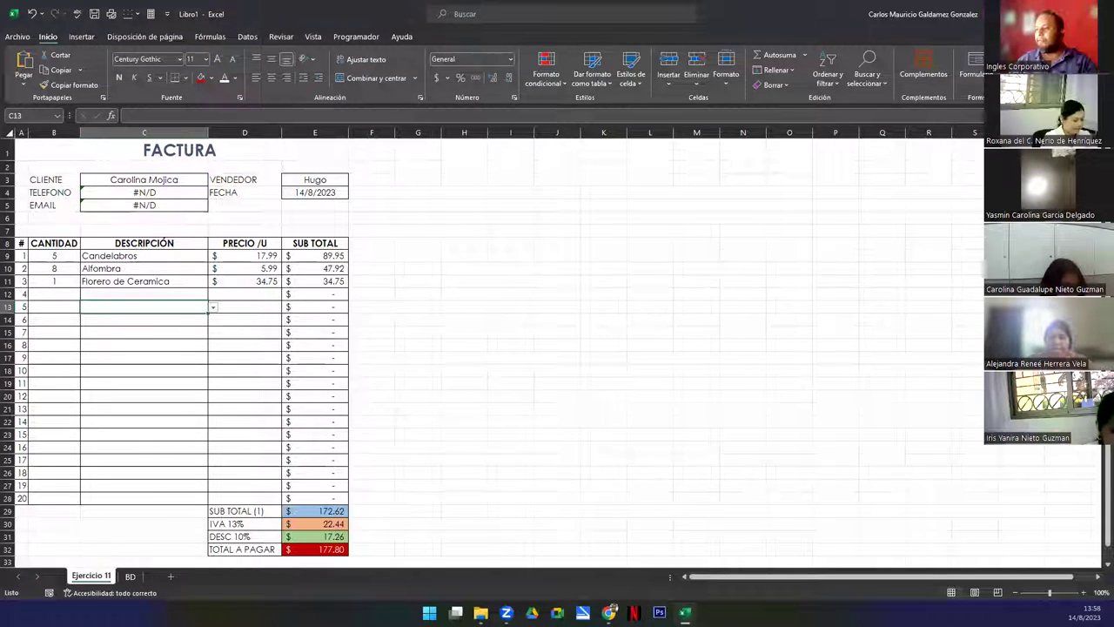
Switch to the Canva presentation, run it full screen, and advance to DUDAS Y CONSULTAS
key("alt+Tab")
left_click(1076, 587)
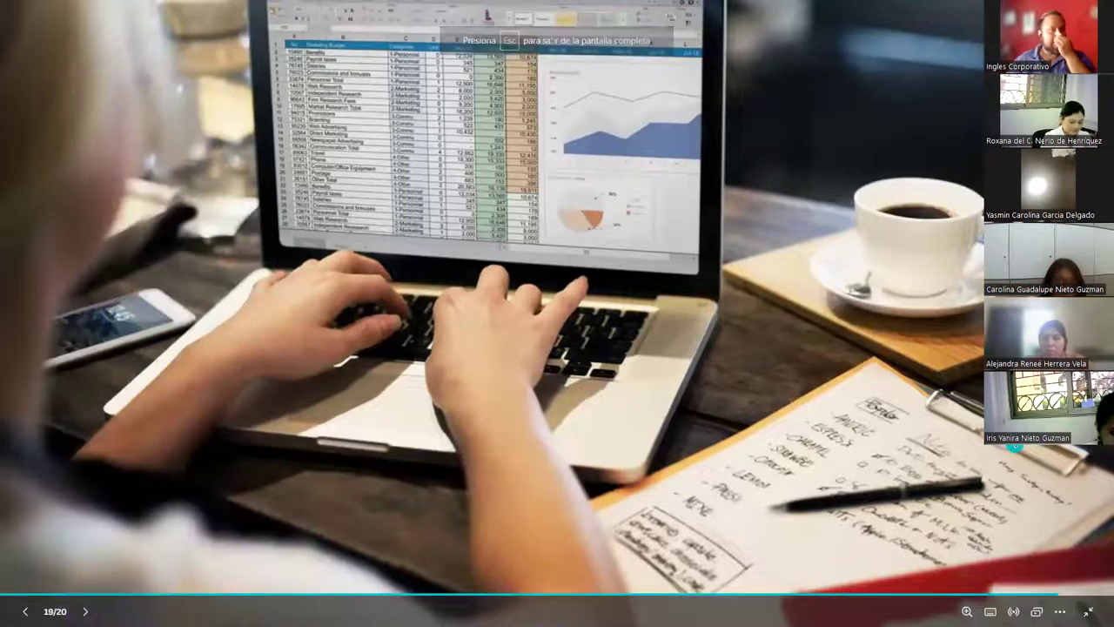
key("Right")
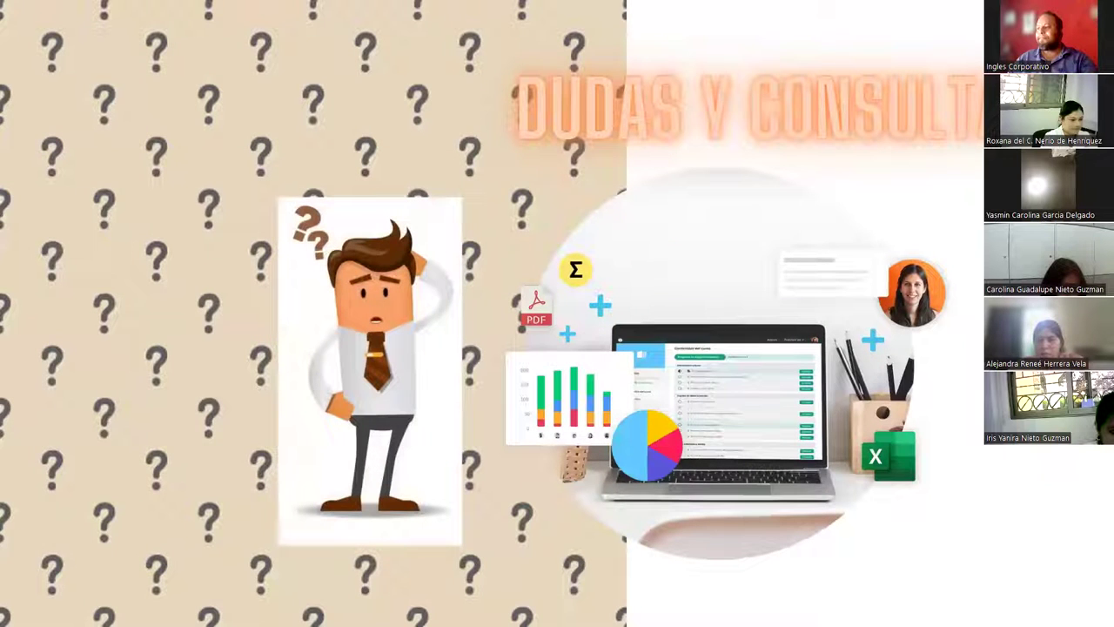